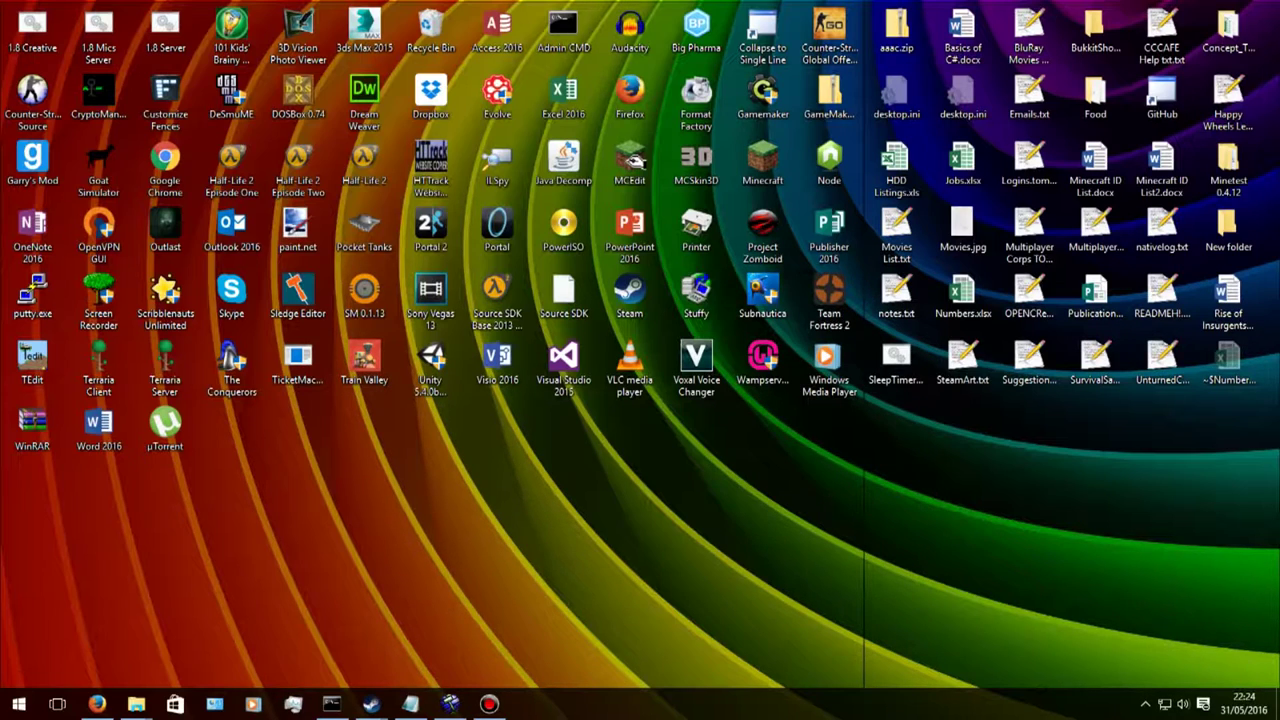
Step: Switch to Hammer and examine the Columns_V7 map's main room, including its walls, exit doorway and player figures
left_click(450, 704)
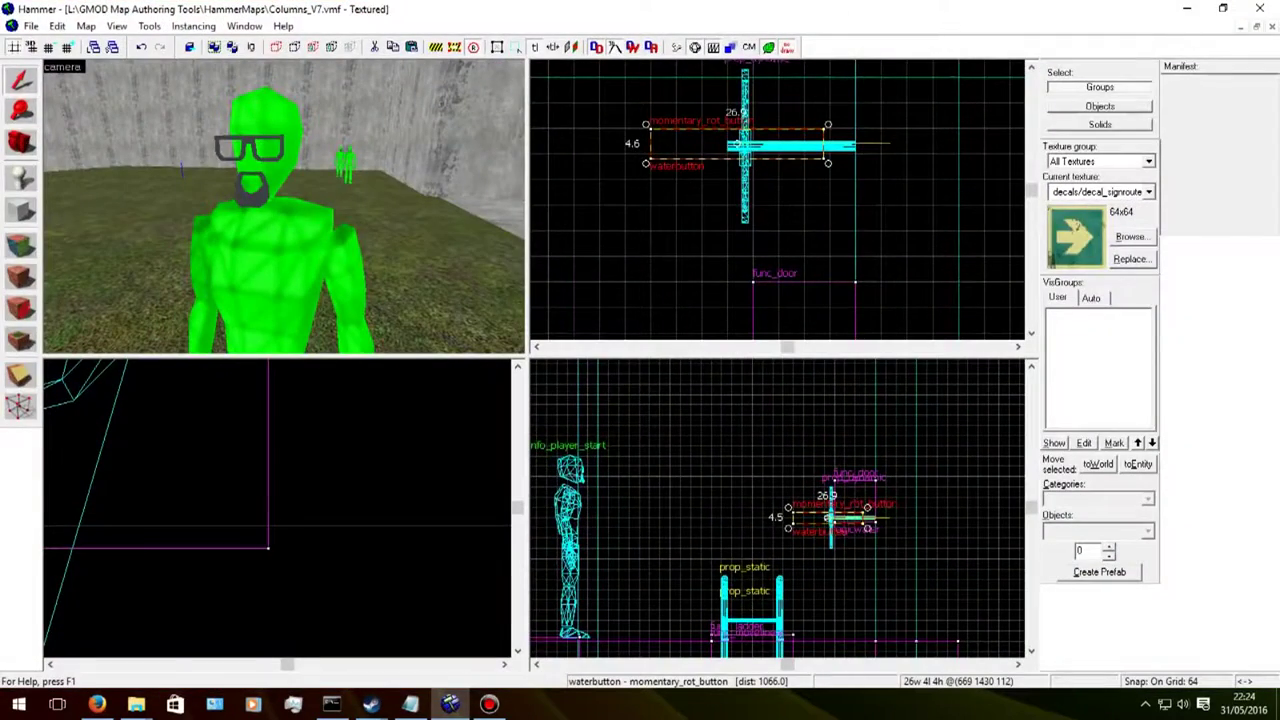
key("s")
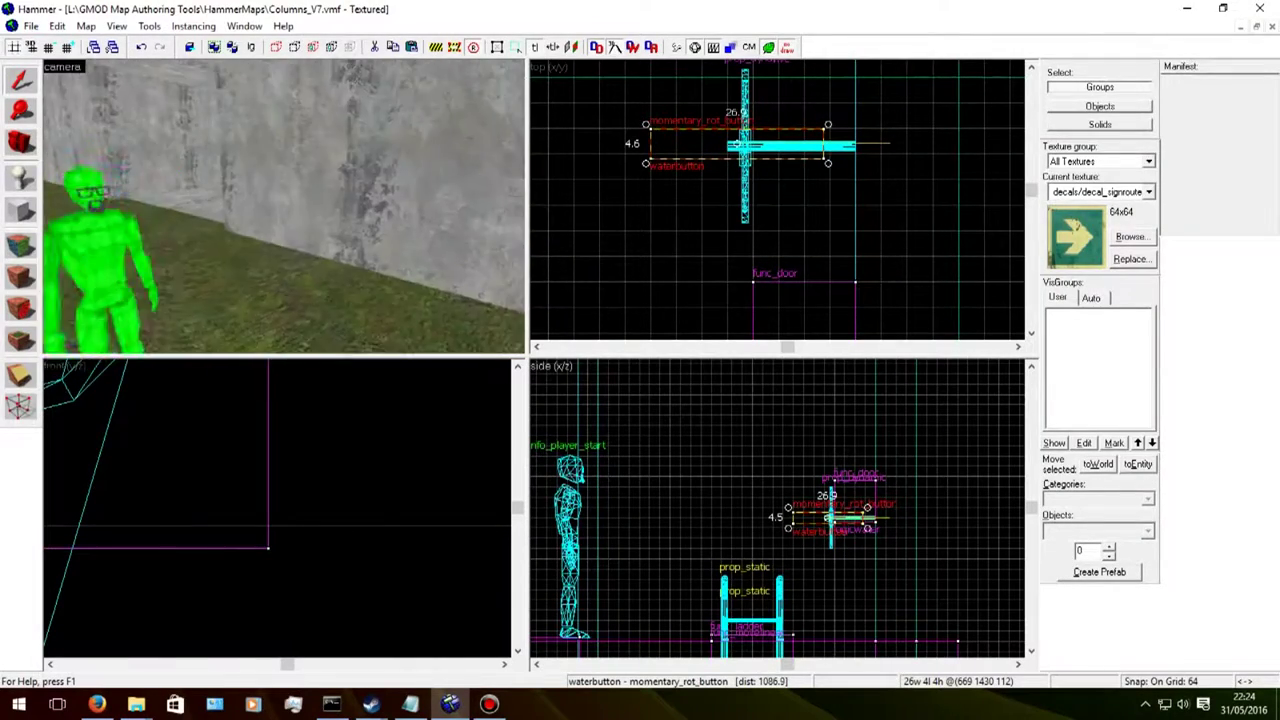
key("s")
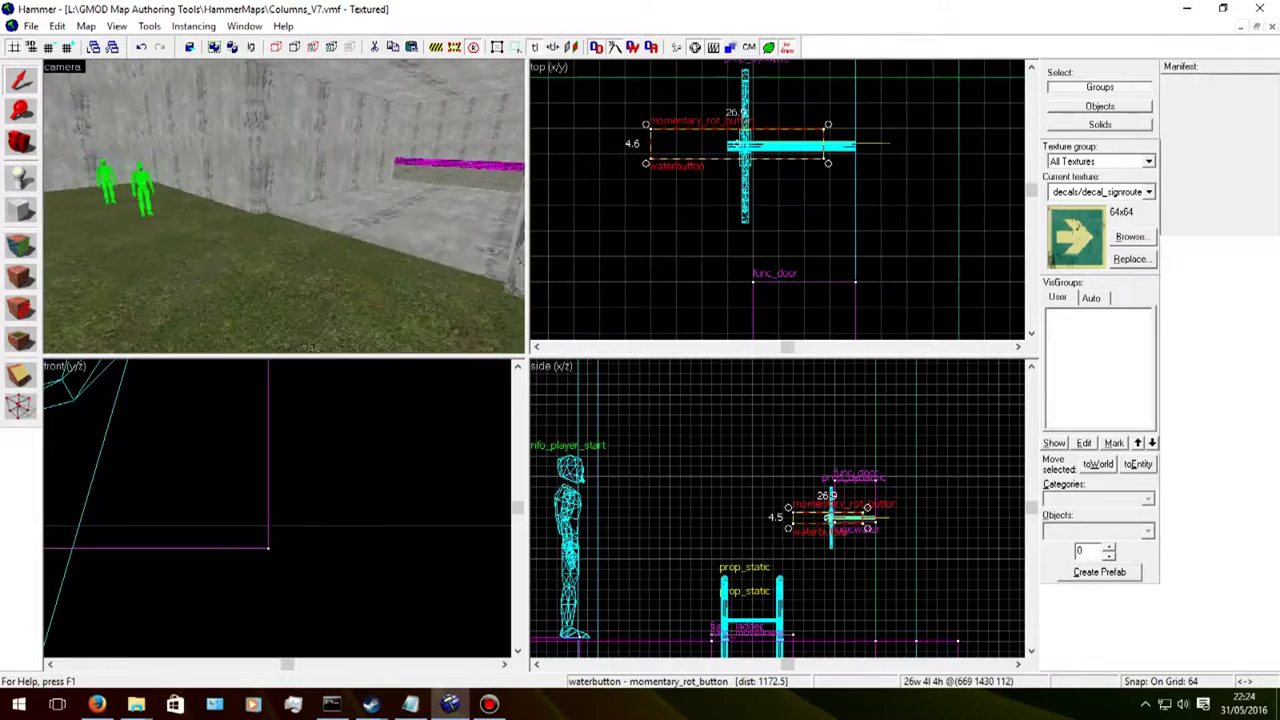
key("s")
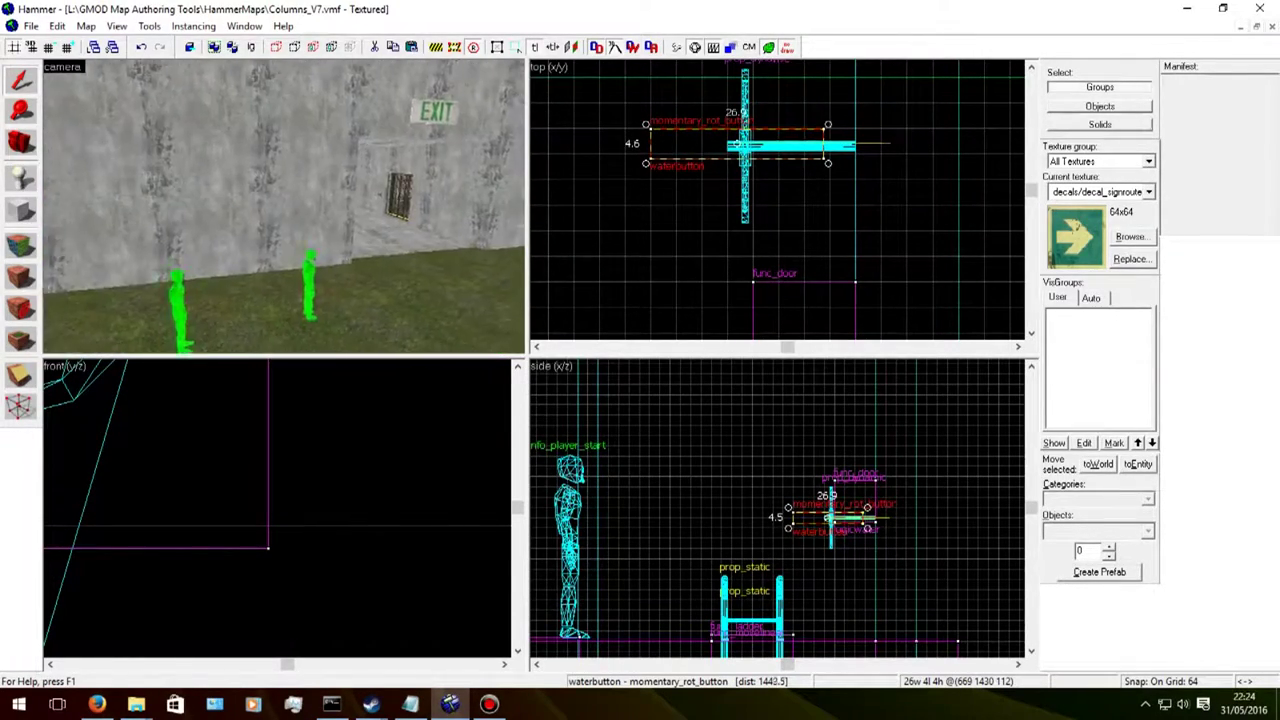
key("w")
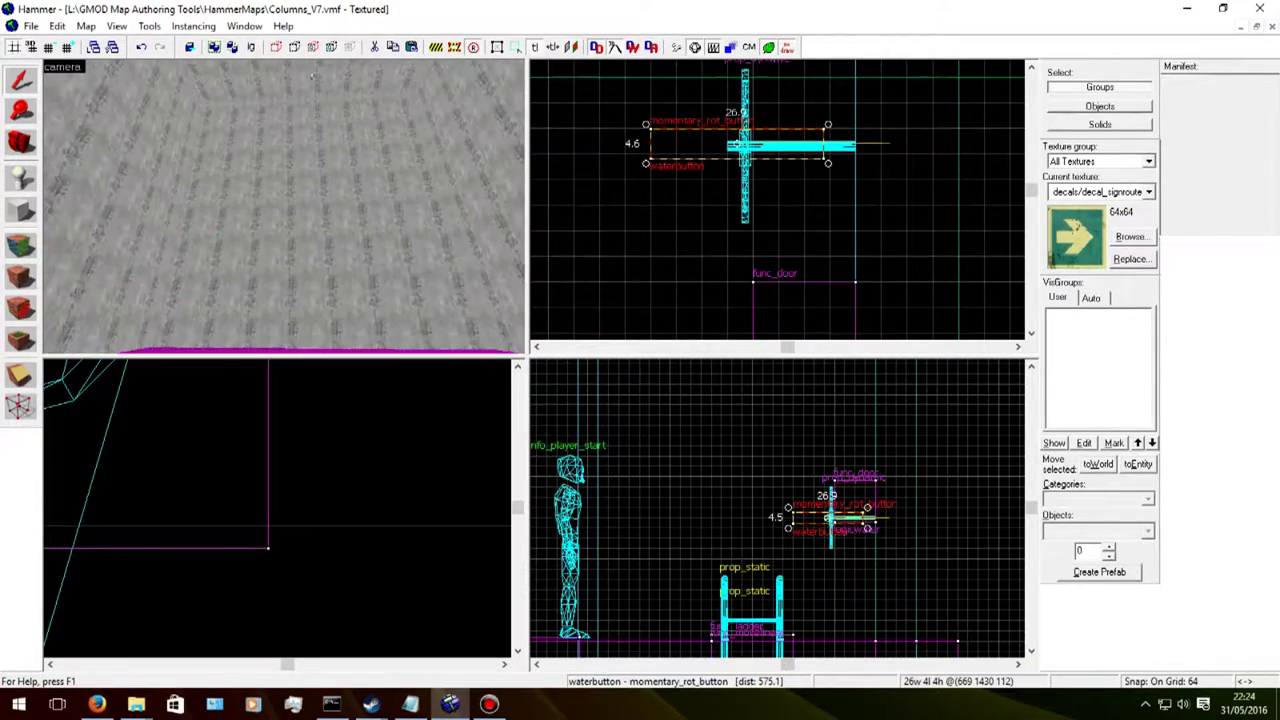
key("w")
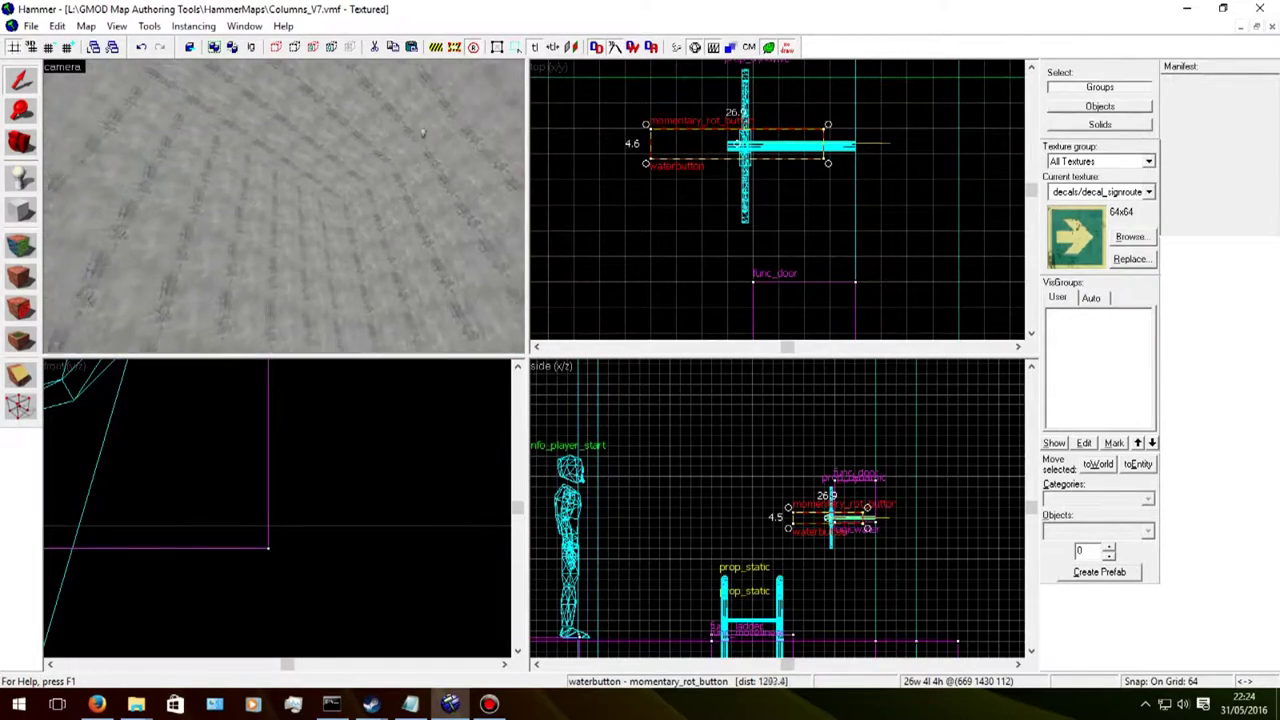
key("Right")
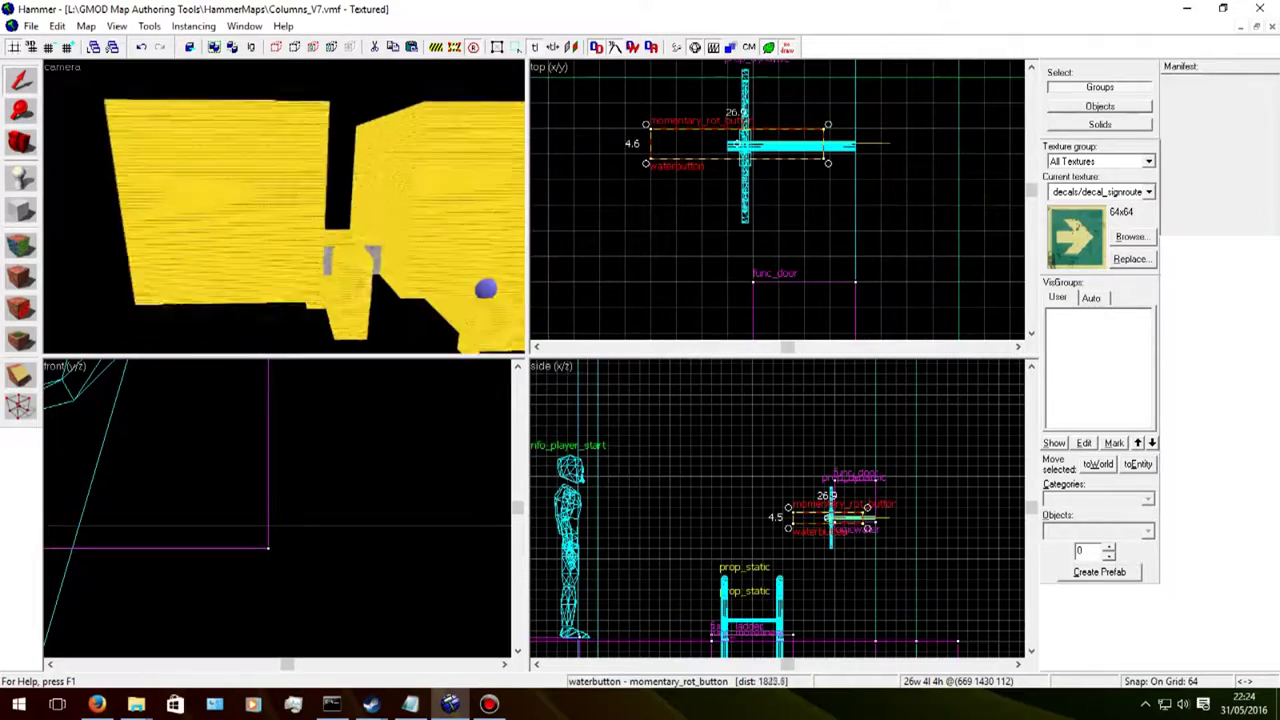
key("w")
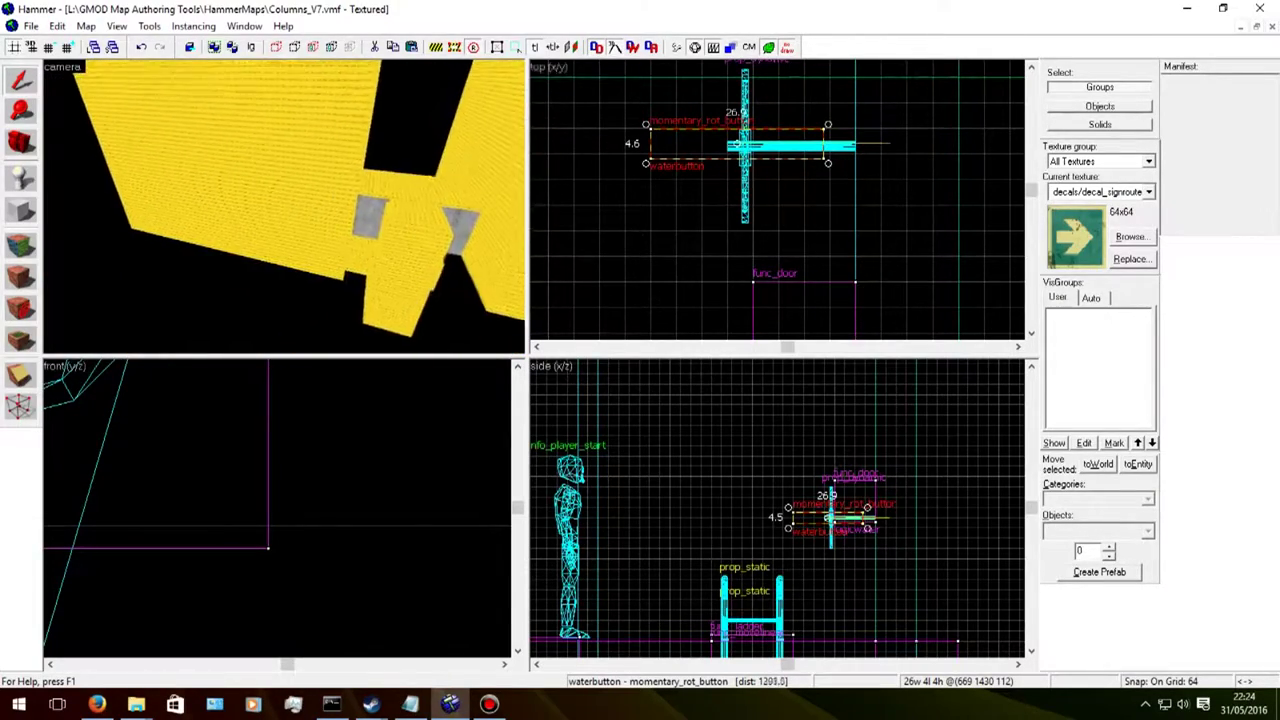
key("Left")
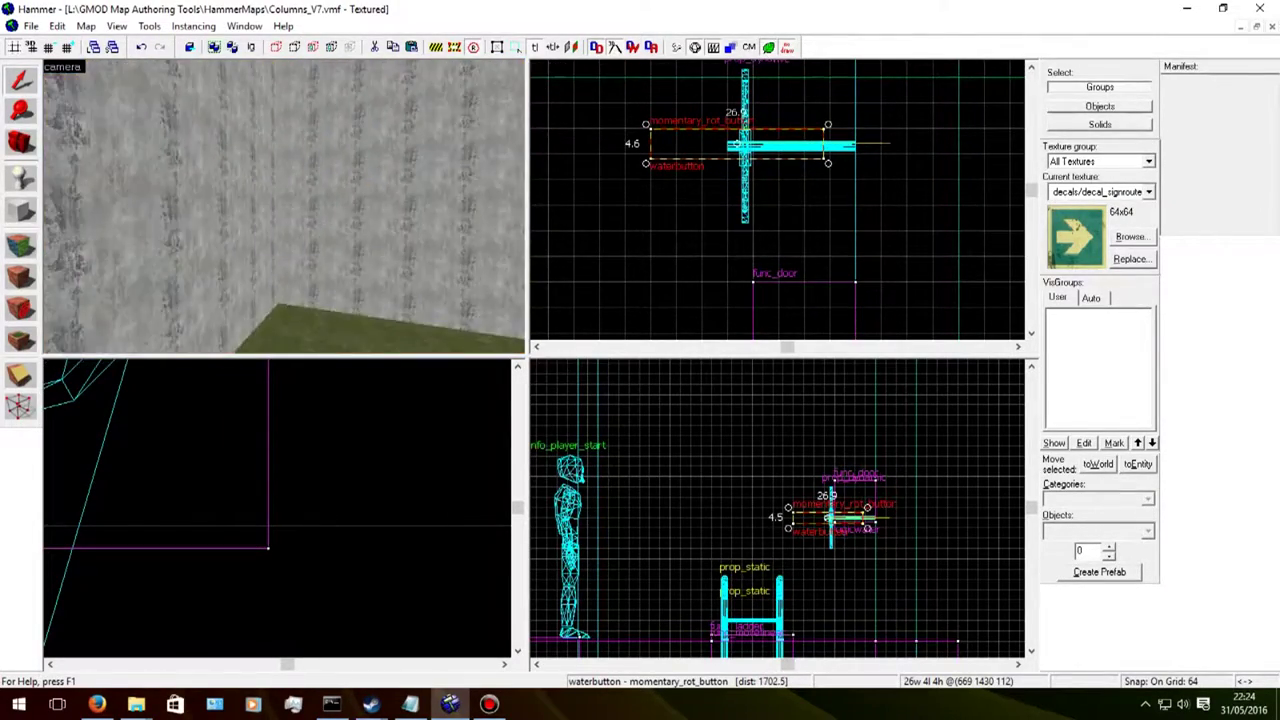
key("w")
key("Left")
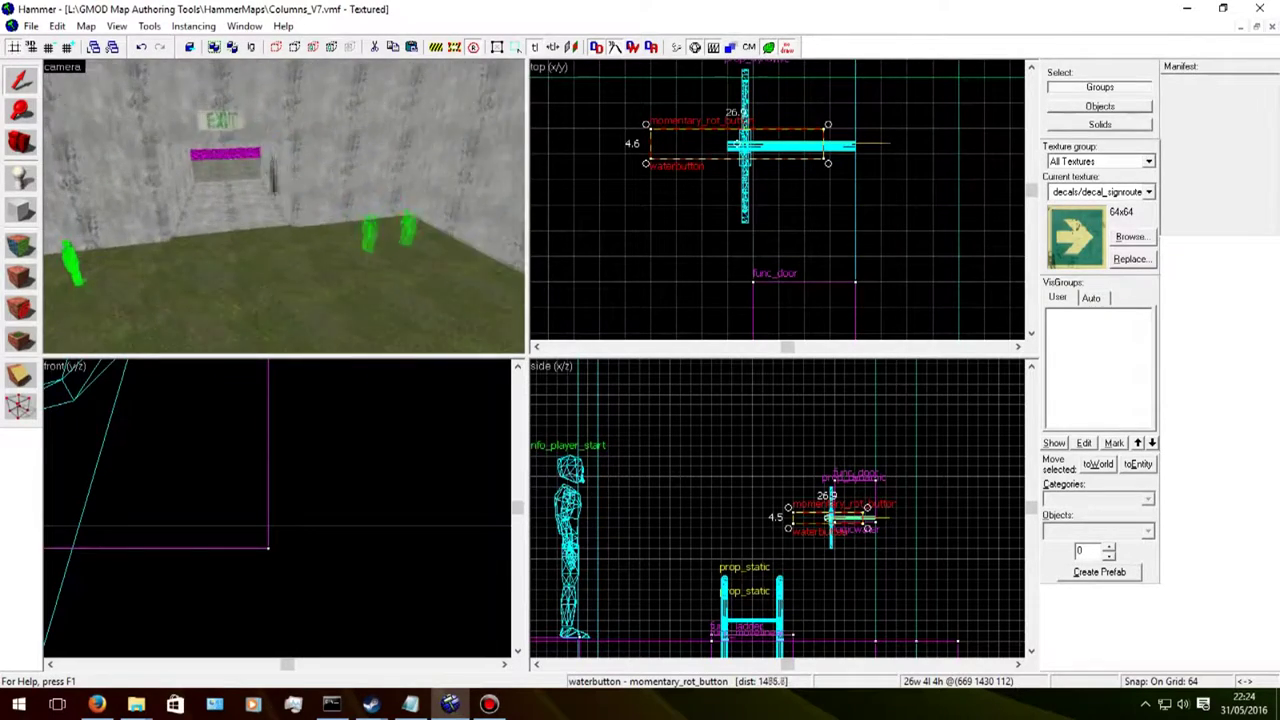
key("w")
key("Left")
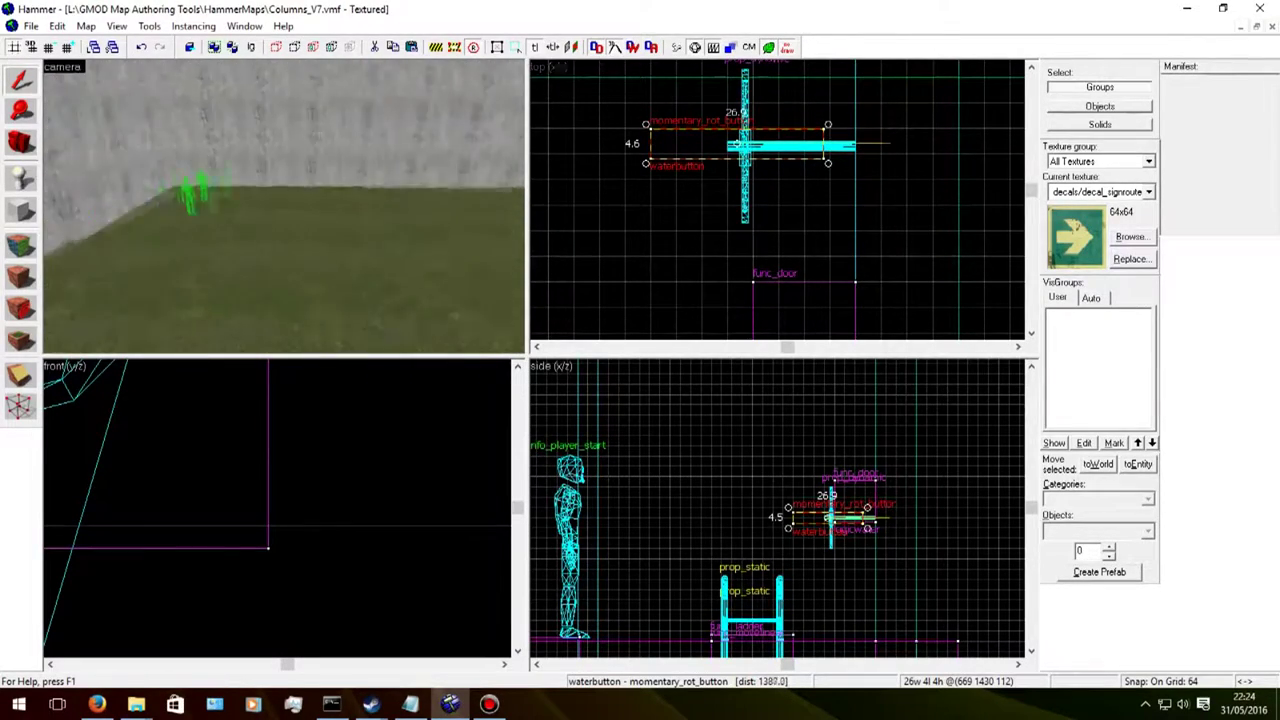
key("w")
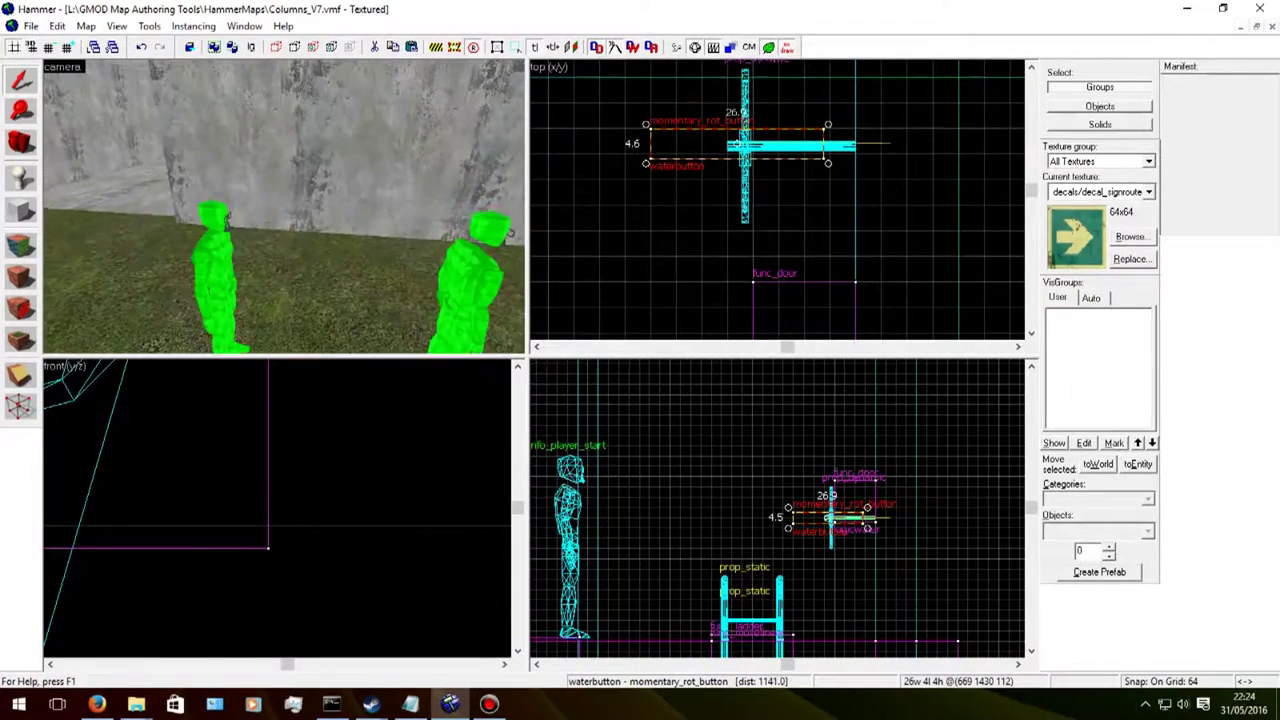
Step: Select one of the green info_player_start figures in the main room and inspect the area around it
left_click(215, 270)
key("s")
key("Left")
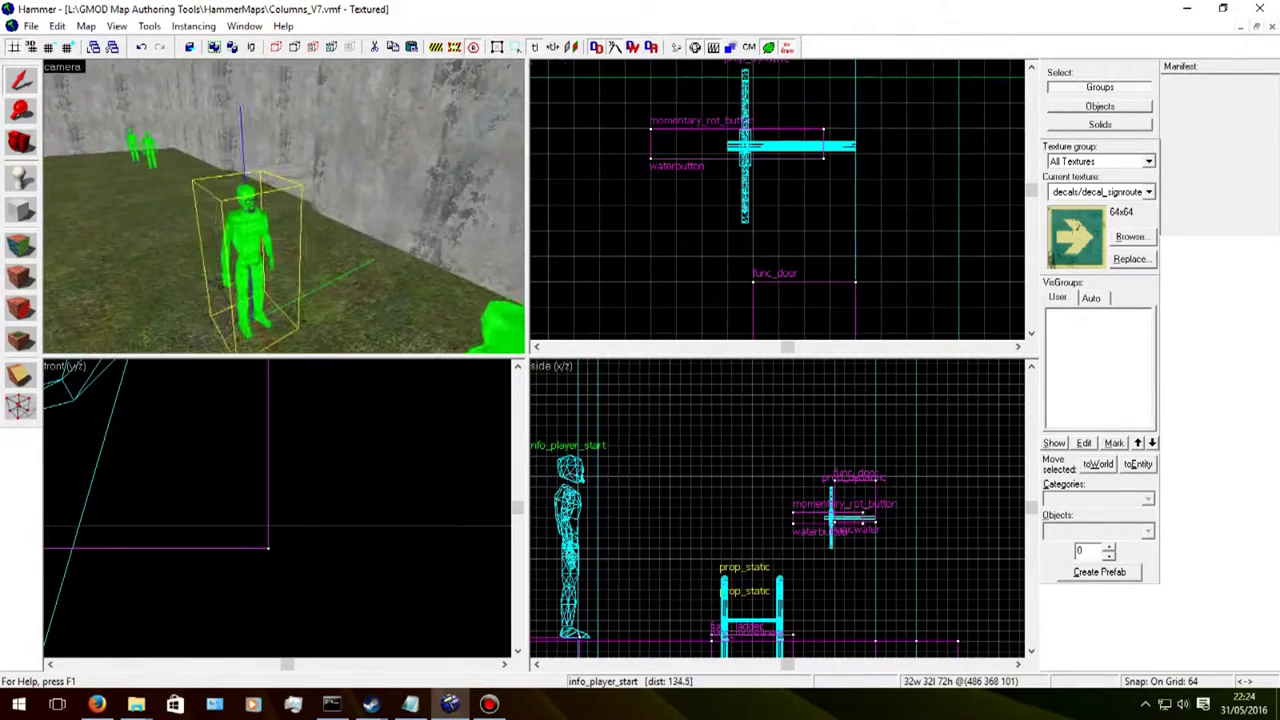
key("Up")
key("s")
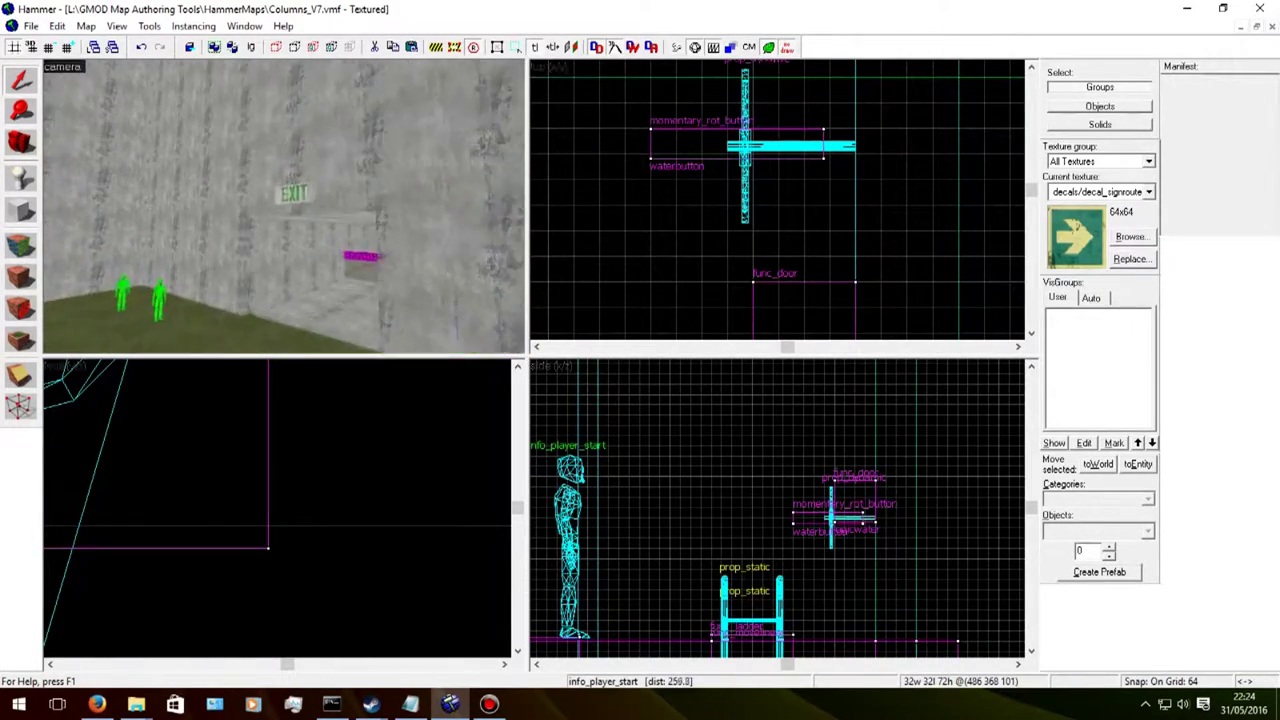
Step: Go through the exit doorway to the pool room and inspect the properties of the water_obj func_water_analog brush without changing them
key("w")
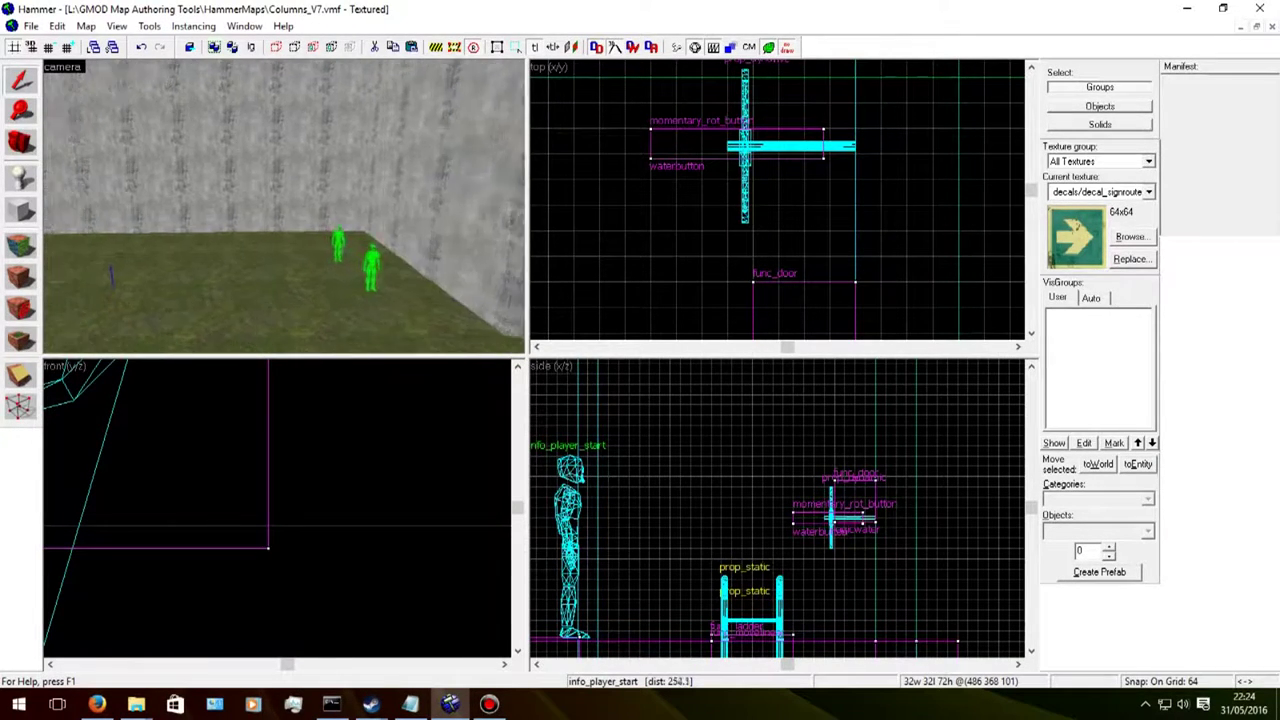
key("Left")
key("w")
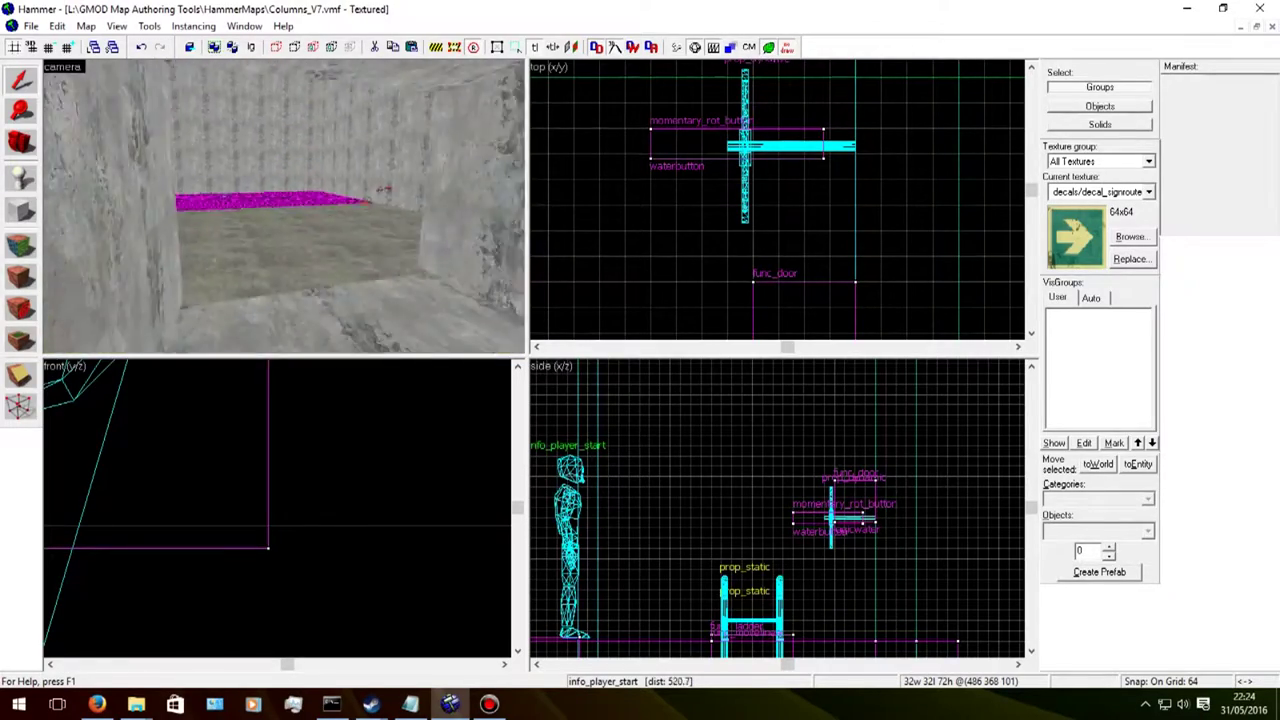
key("Down")
key("a")
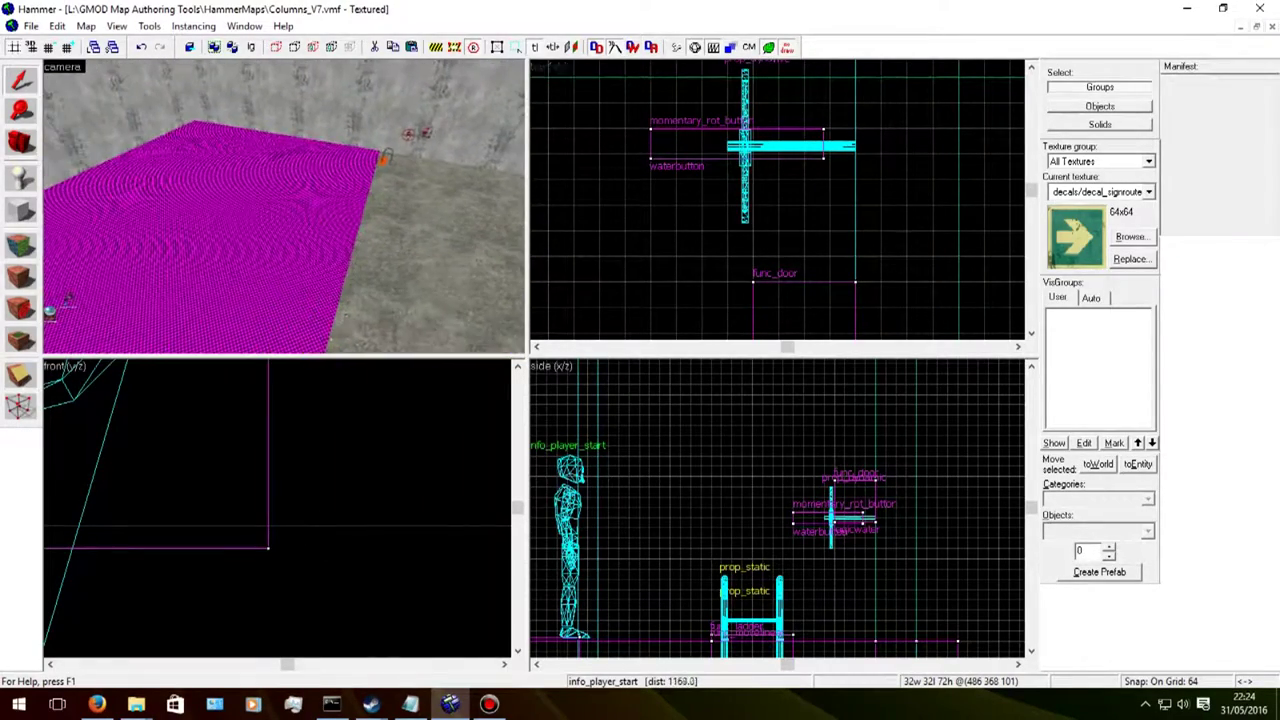
left_click(879, 637)
key("alt+Return")
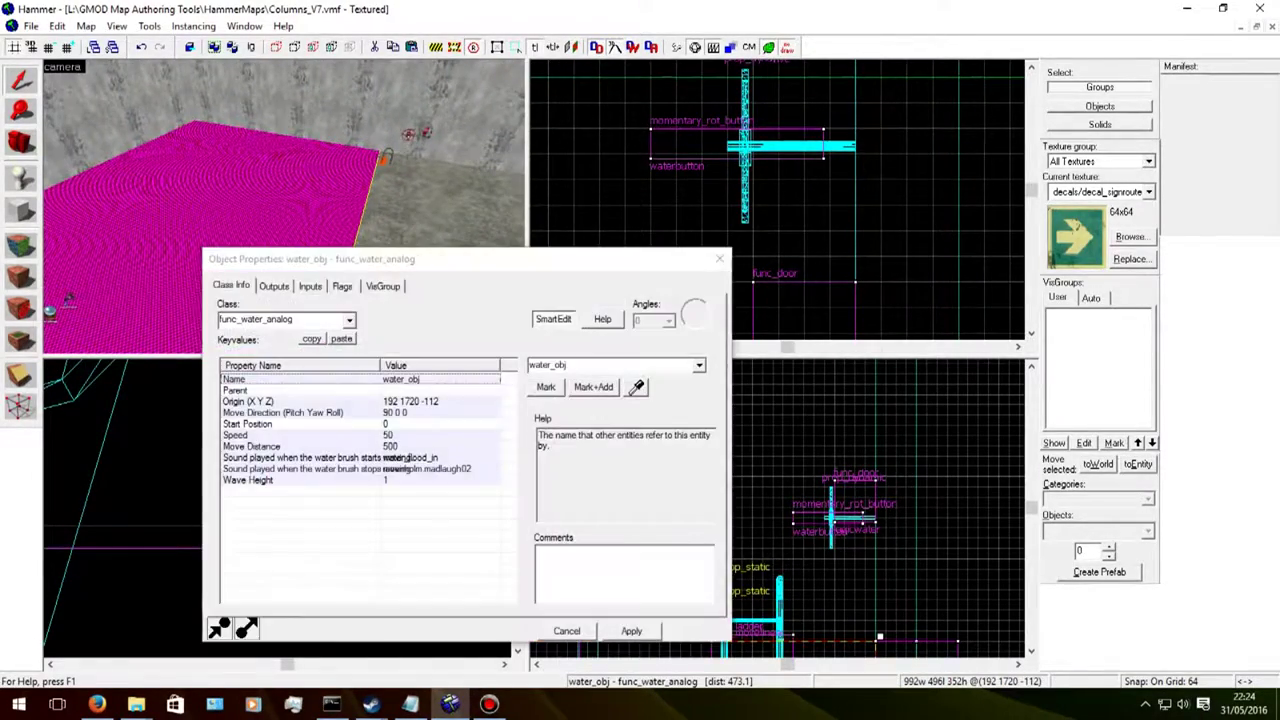
key("Escape")
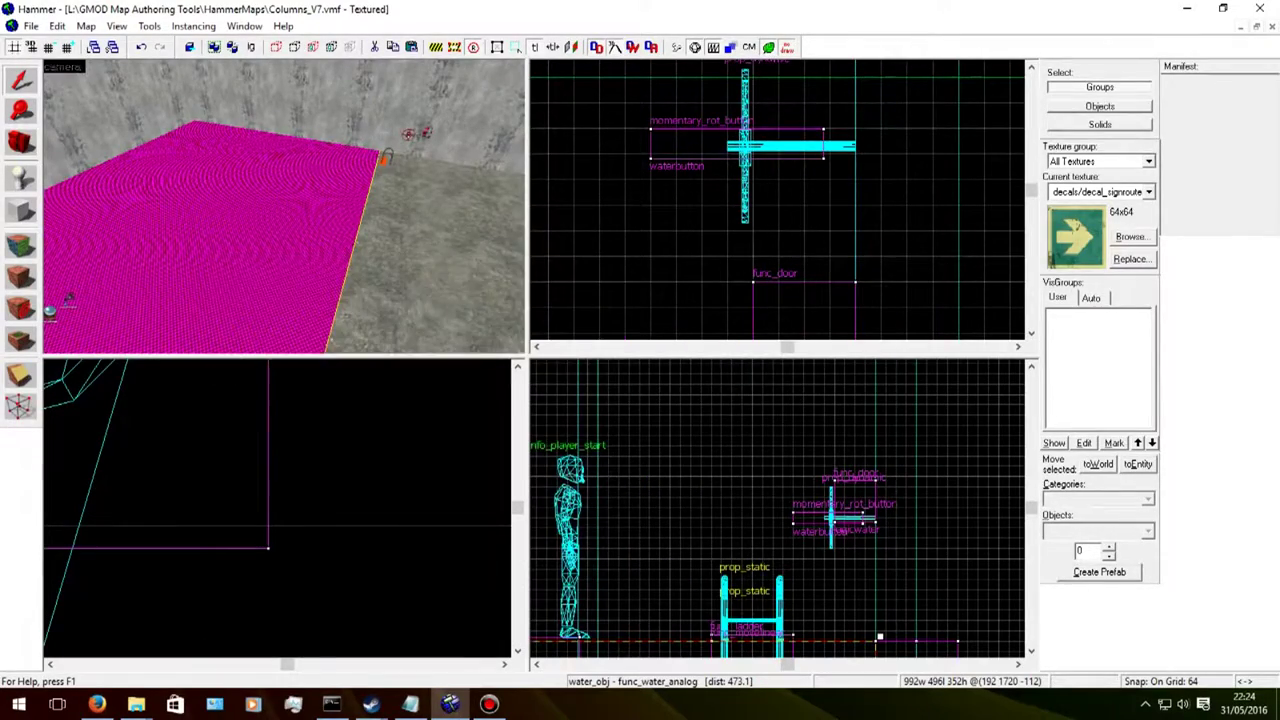
Step: Examine the pool's water surface, the ladder at its edge and the red valve wheel on the wall
key("Up")
key("Up")
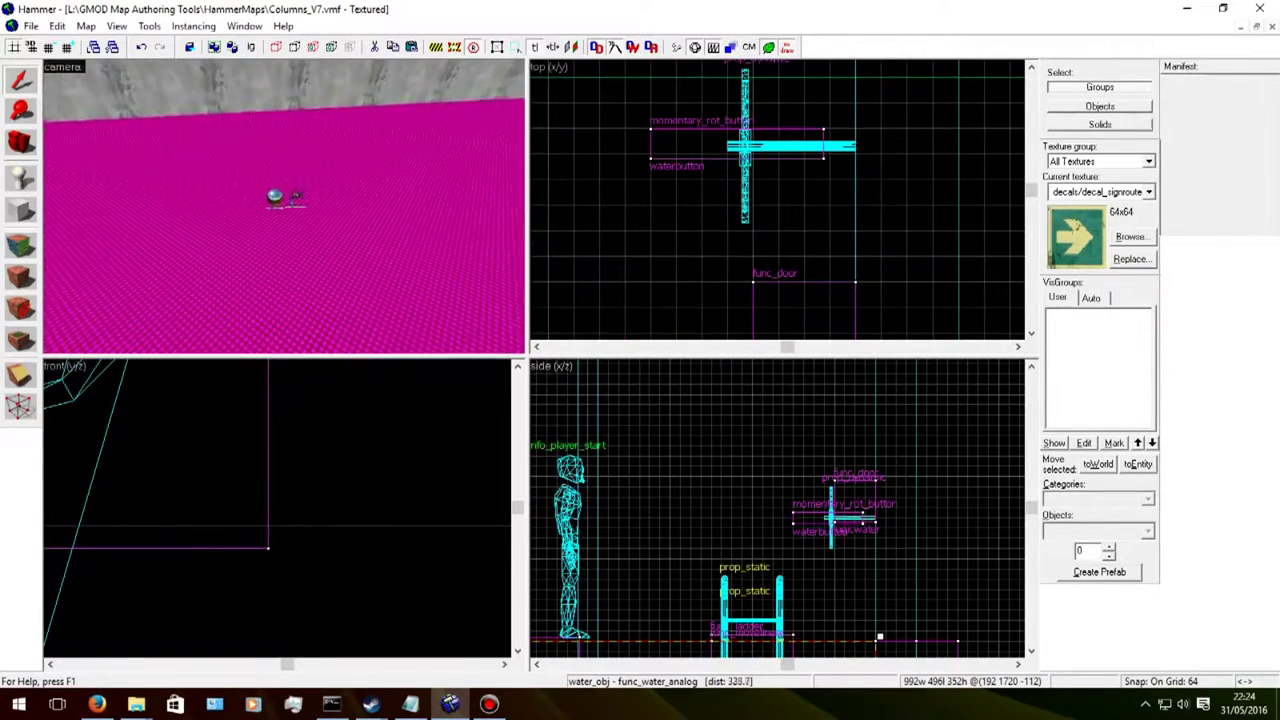
key("Up")
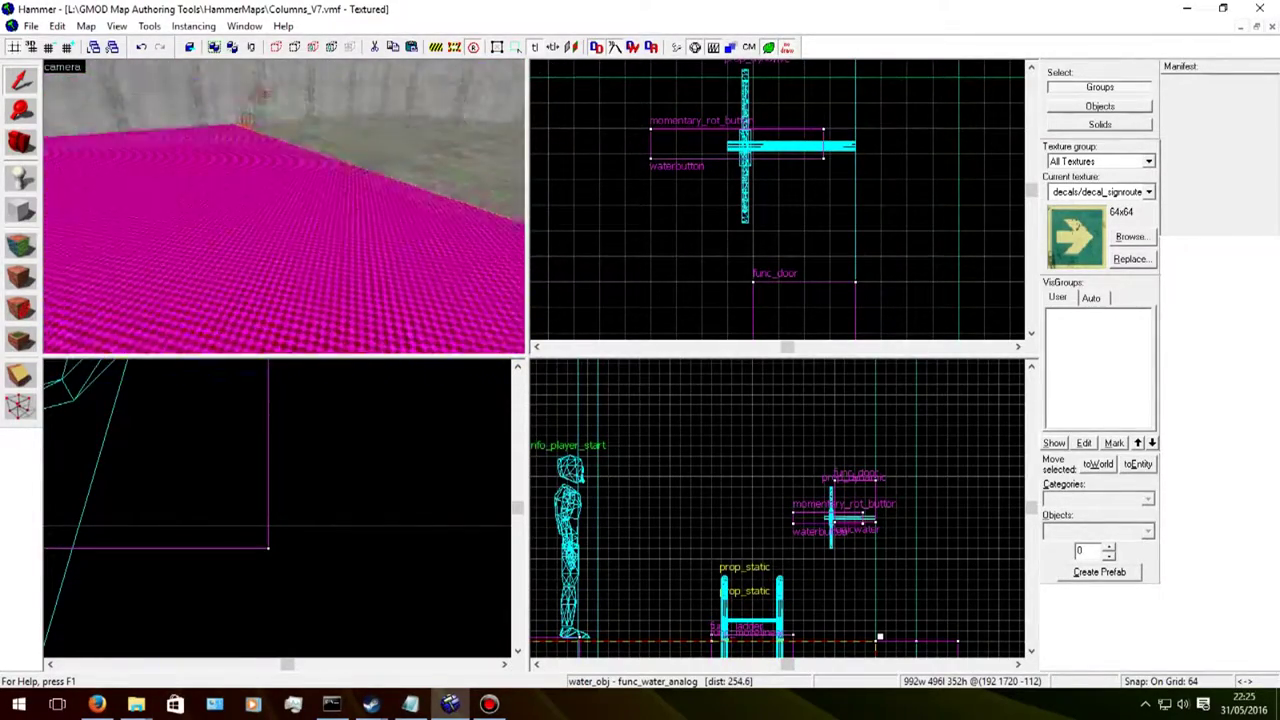
key("Left")
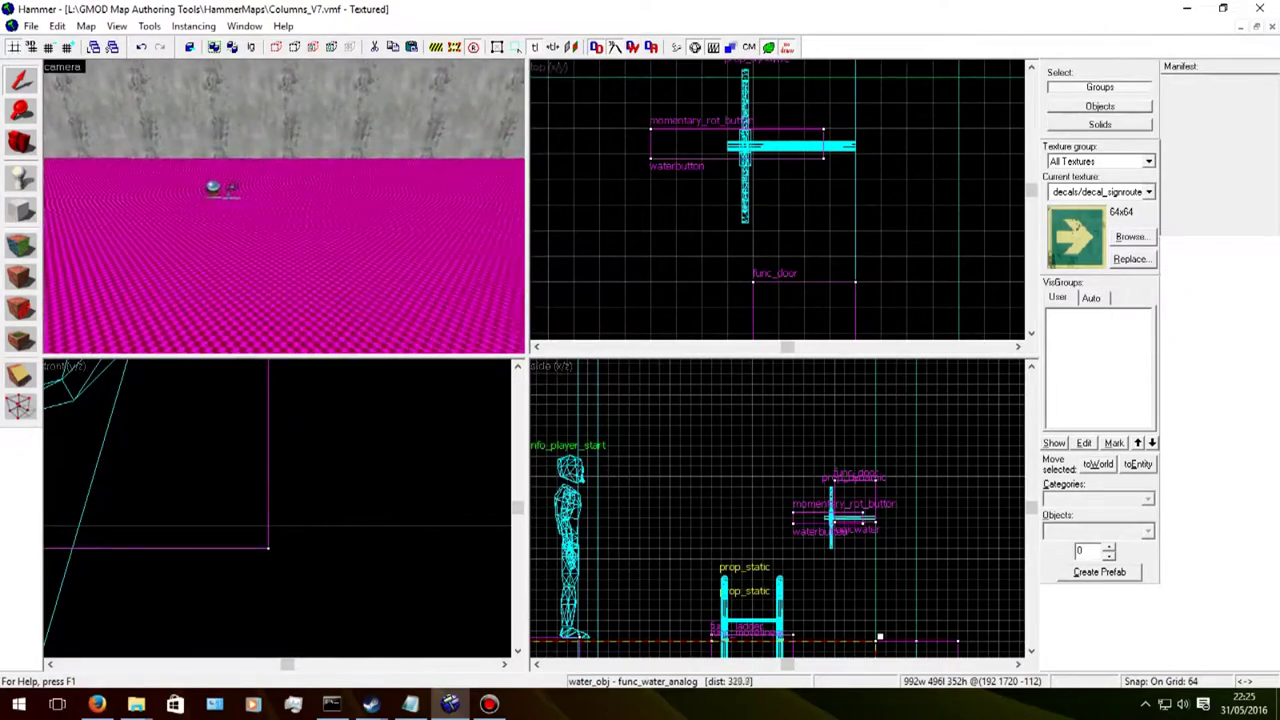
key("Down")
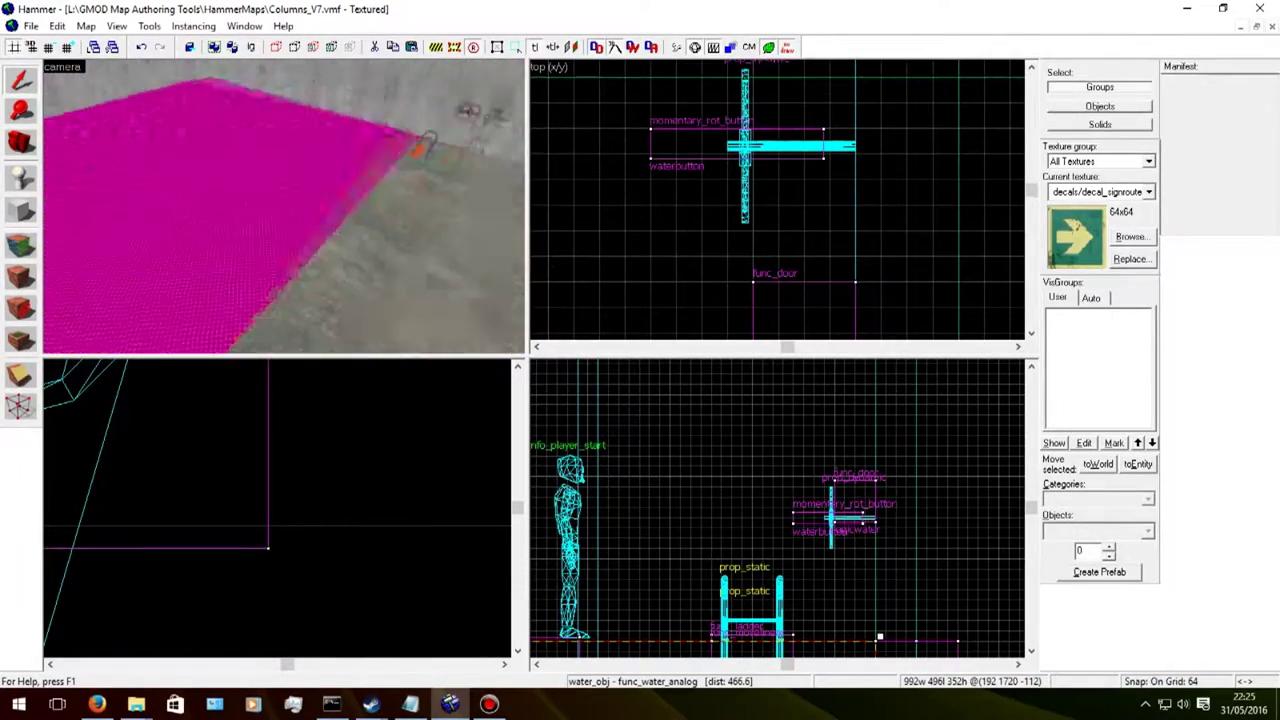
key("Left")
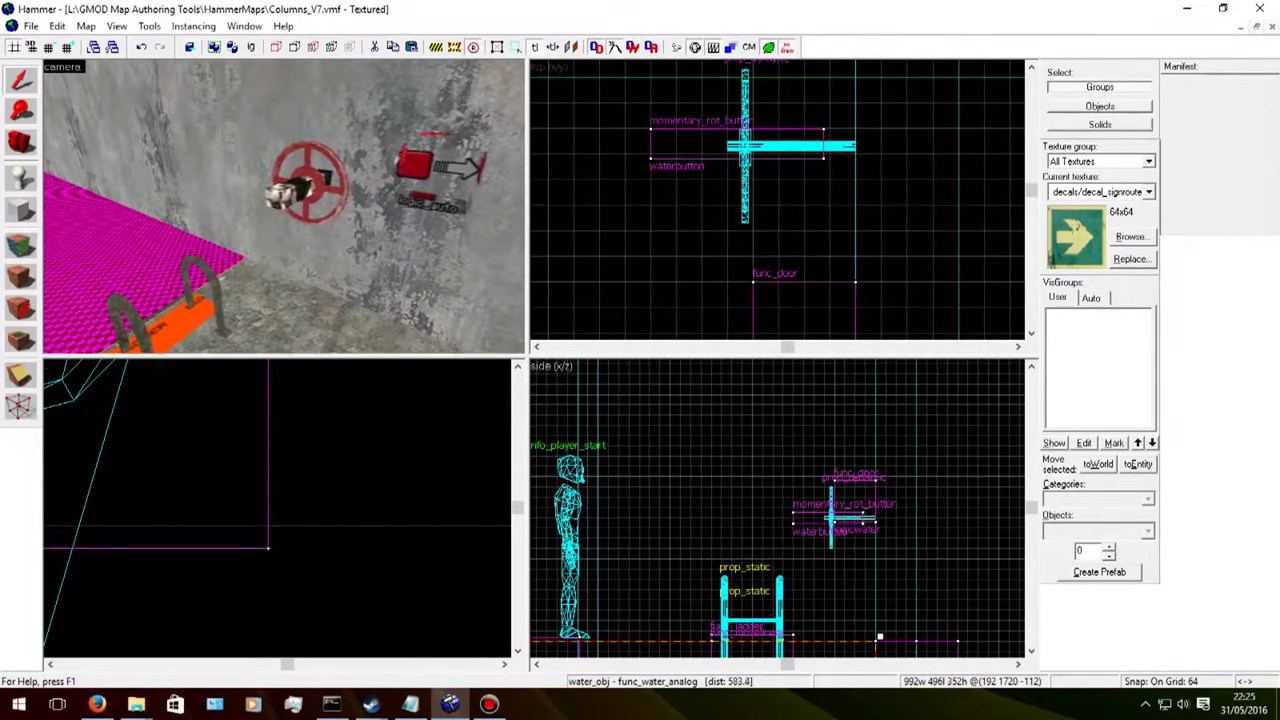
key("Down")
key("Down")
key("Down")
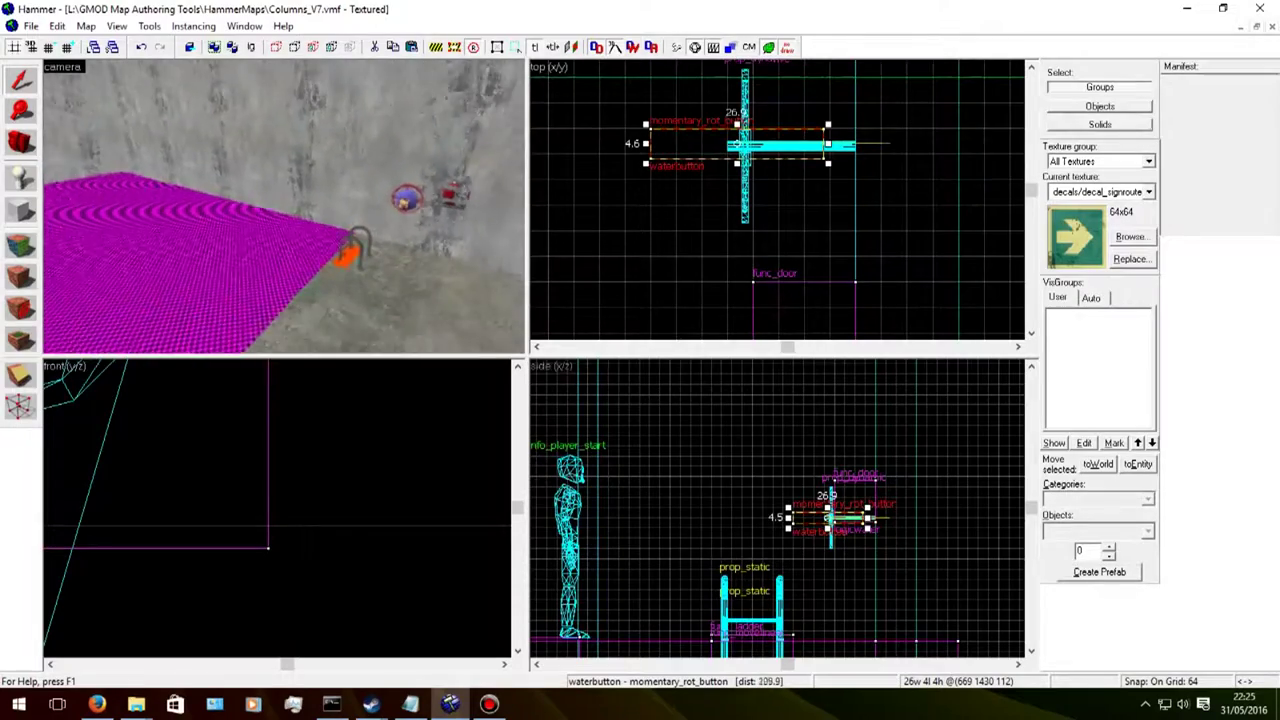
key("Up")
key("Page_Down")
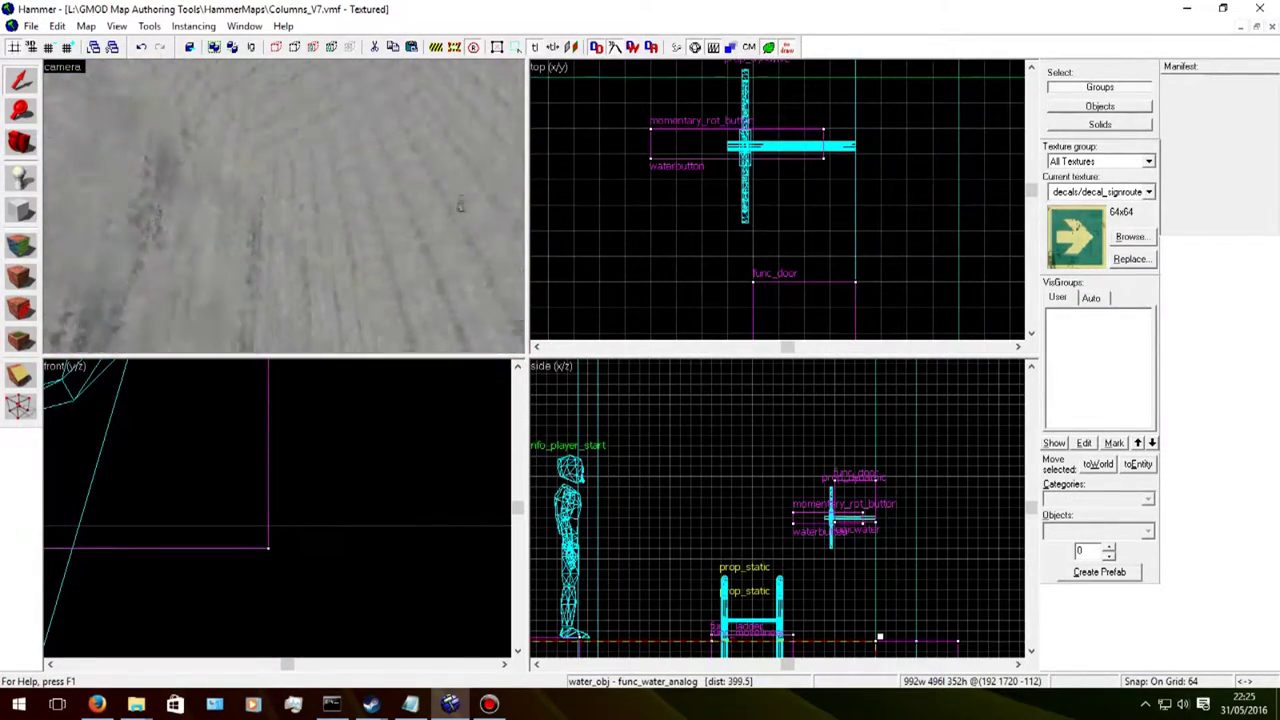
key("Page_Up")
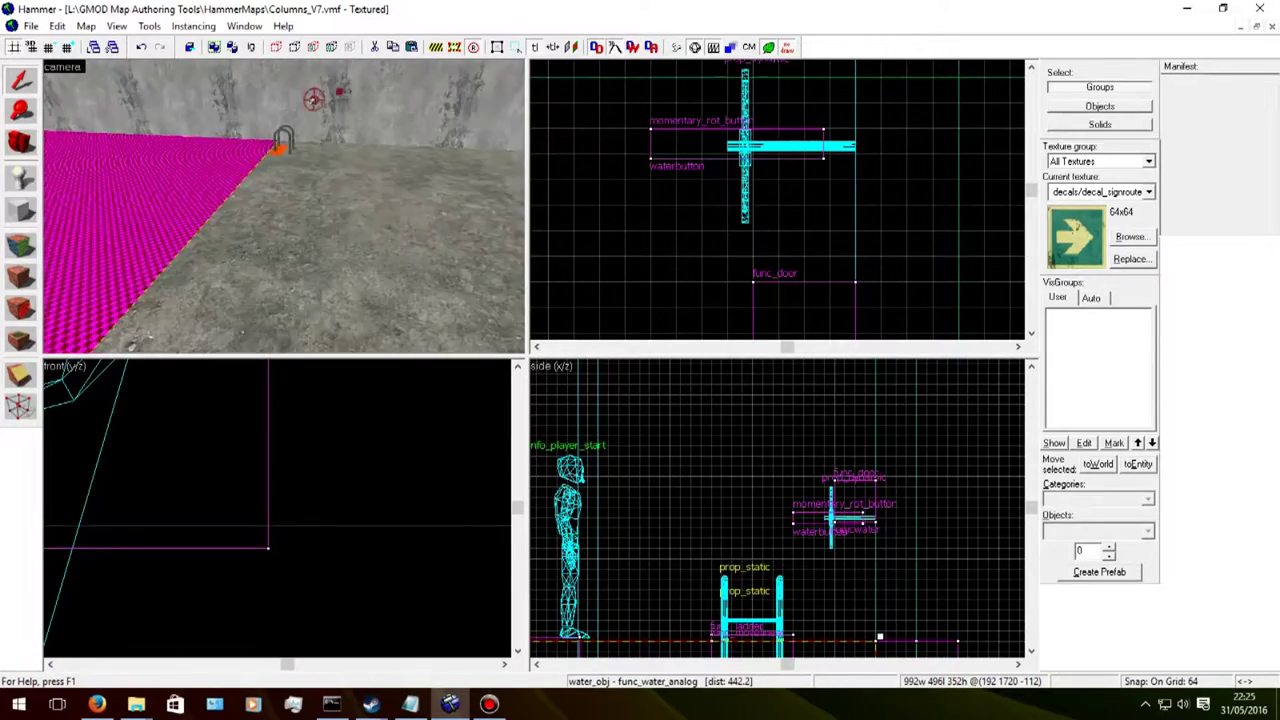
key("Up")
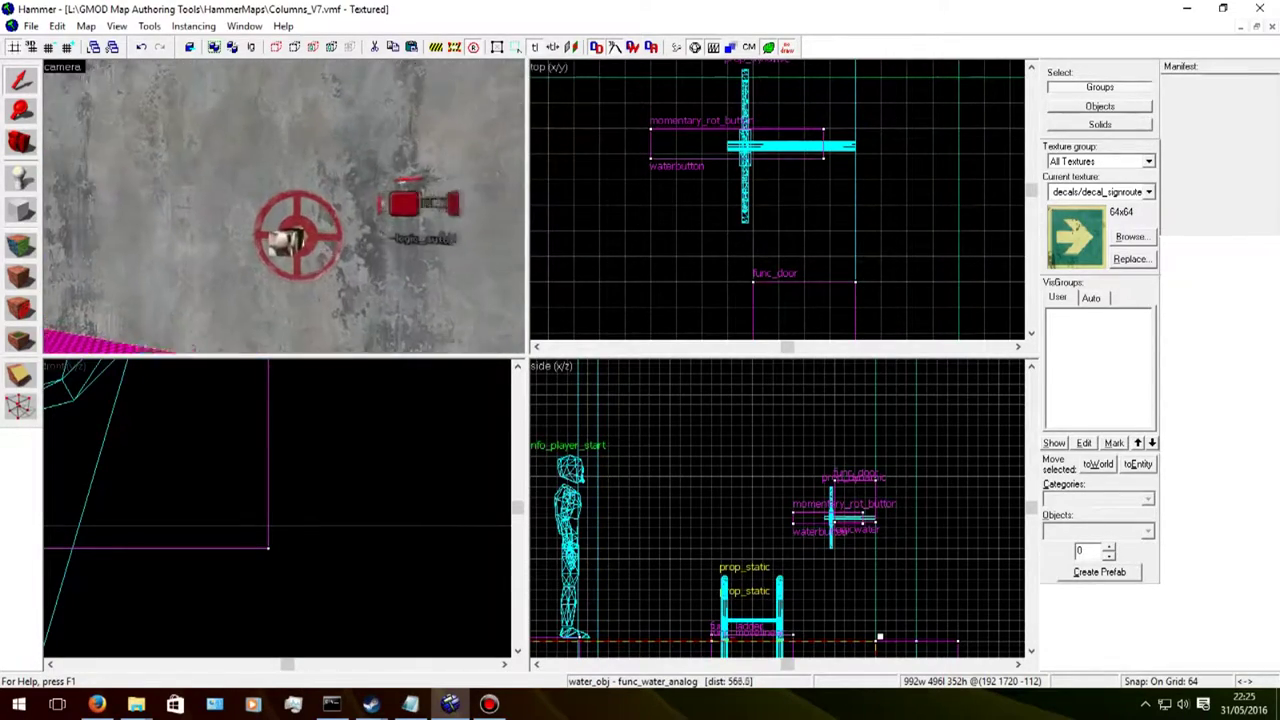
Step: Select the waterbutton momentary_rot_button brush in the centre of the valve wheel and inspect it from several angles
left_click(284, 241)
key("Up")
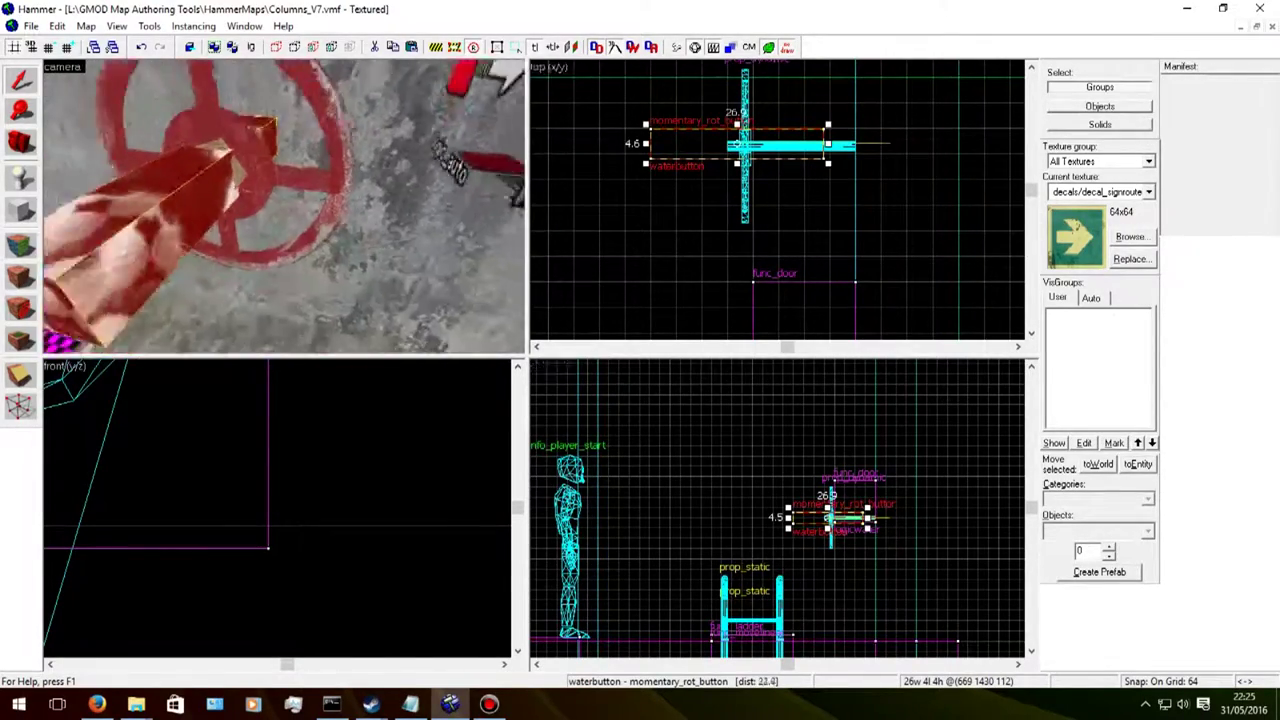
key("Down")
key("Up")
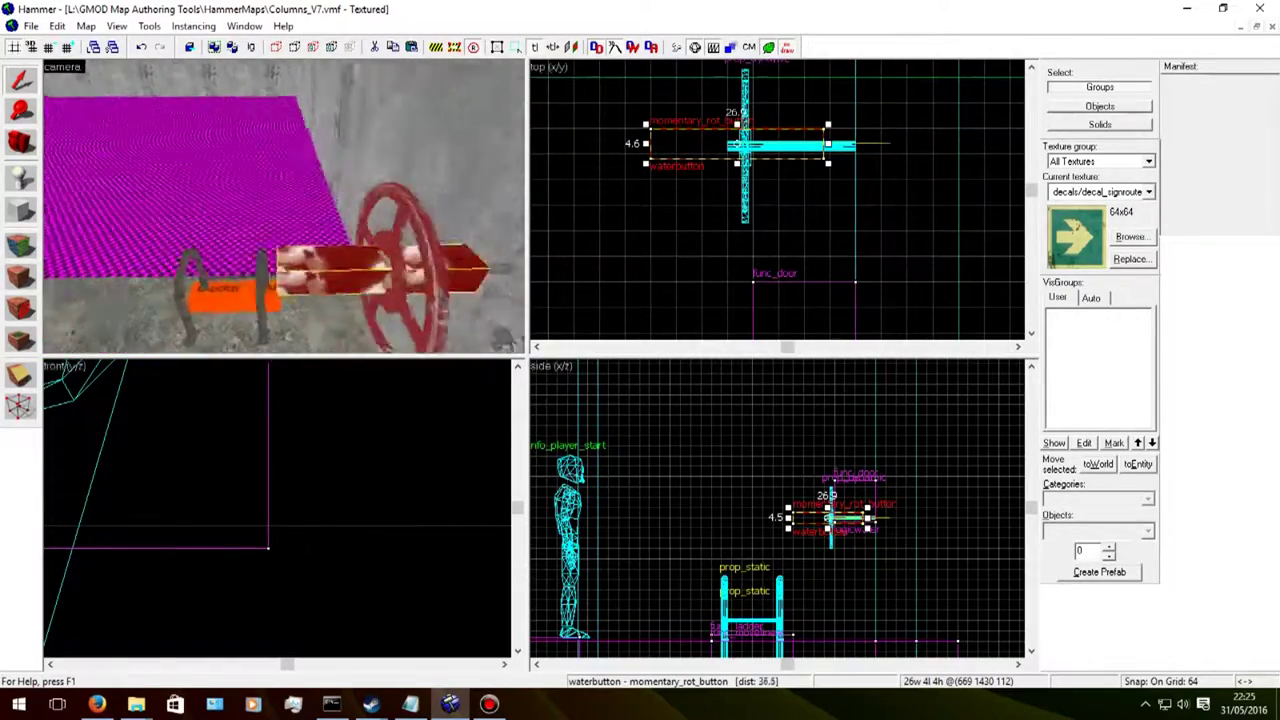
key("Right")
key("Down")
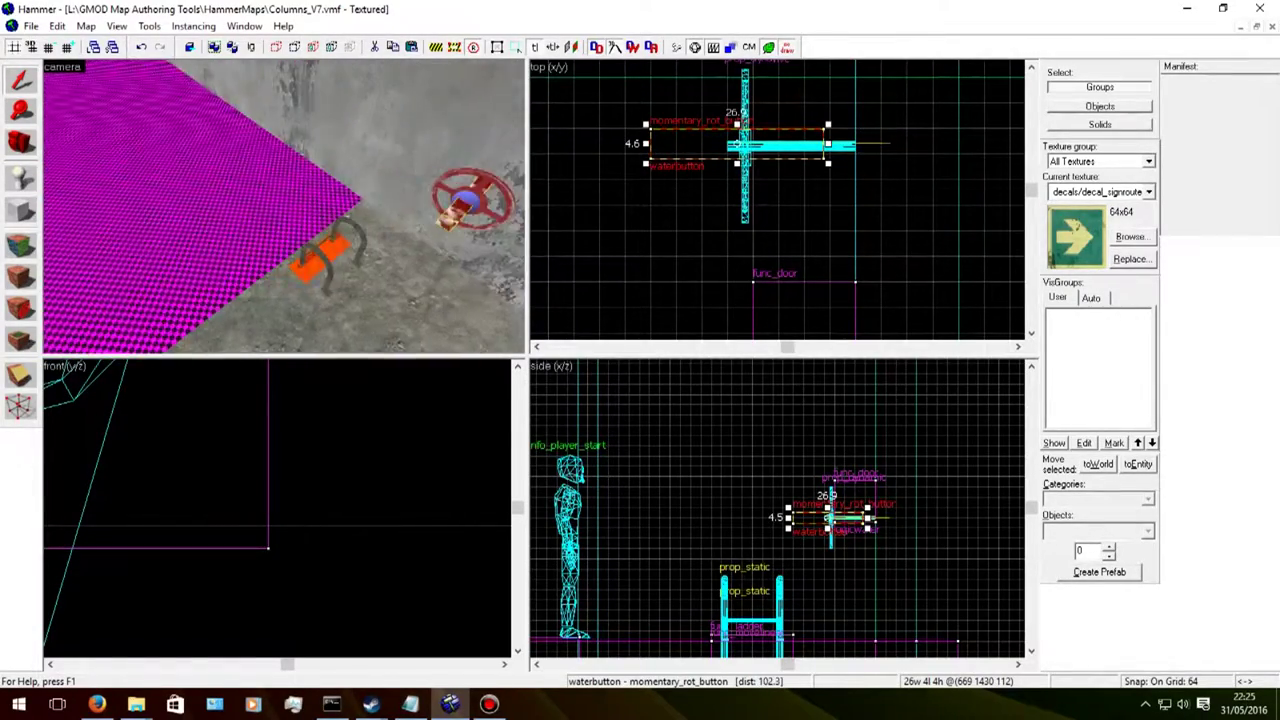
key("Right")
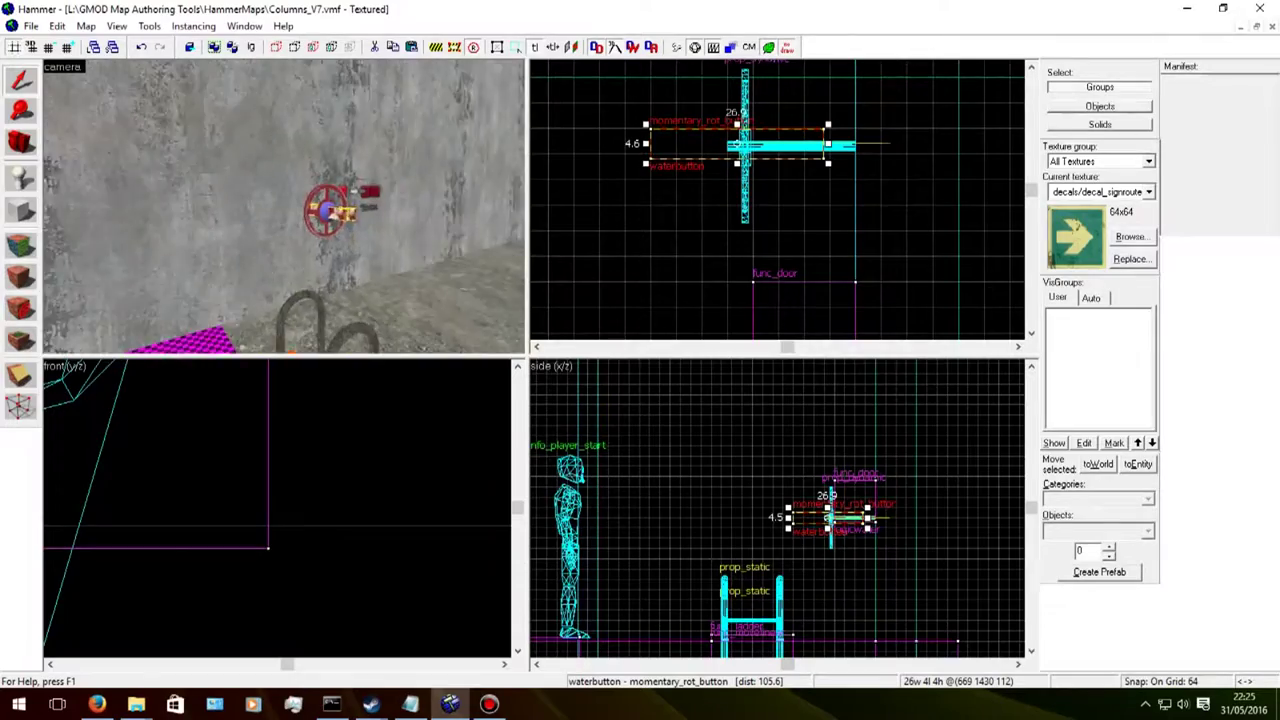
key("Up")
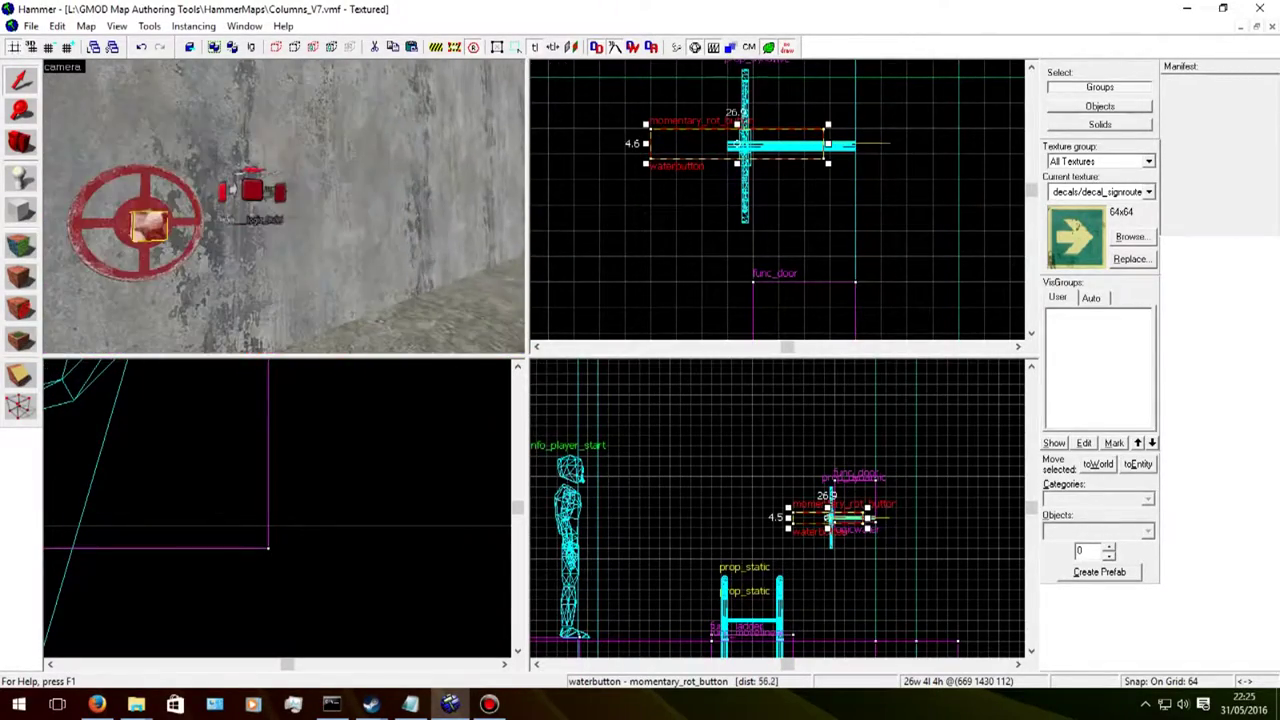
Step: Select the logicwater func_door brush beside the valve wheel and view it together with the pool
key("Right")
left_click(80, 190)
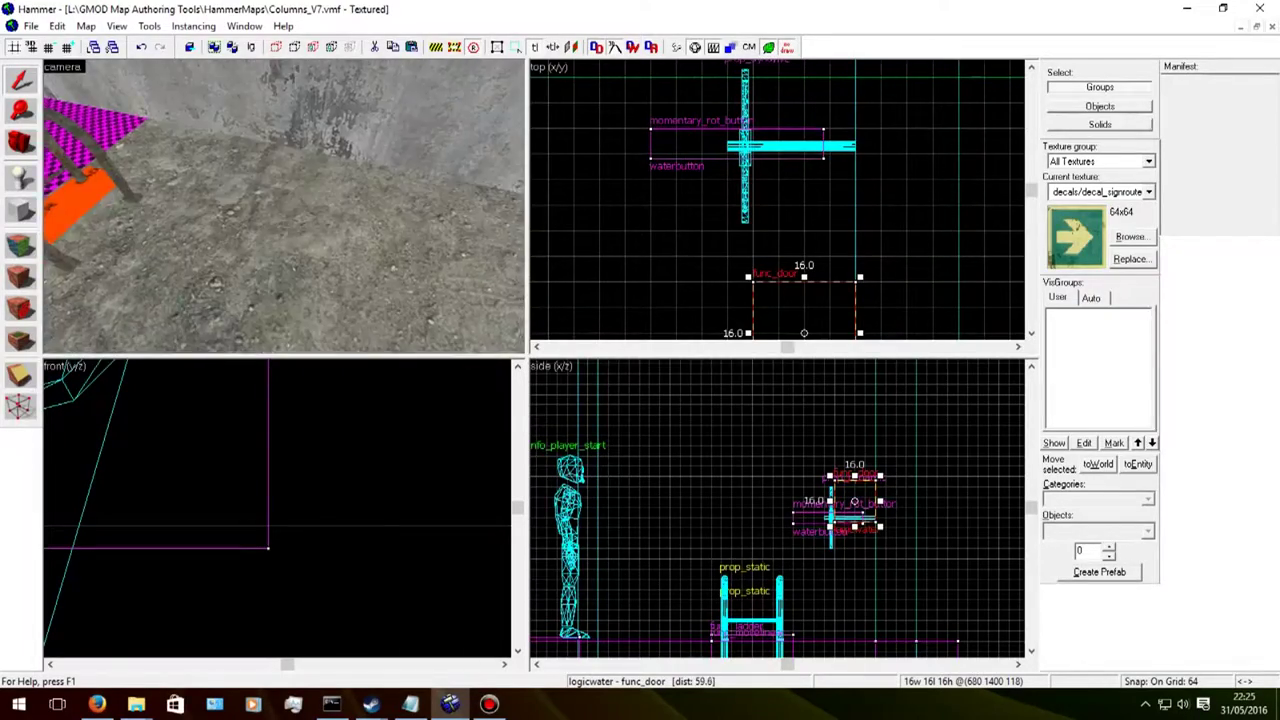
key("Down")
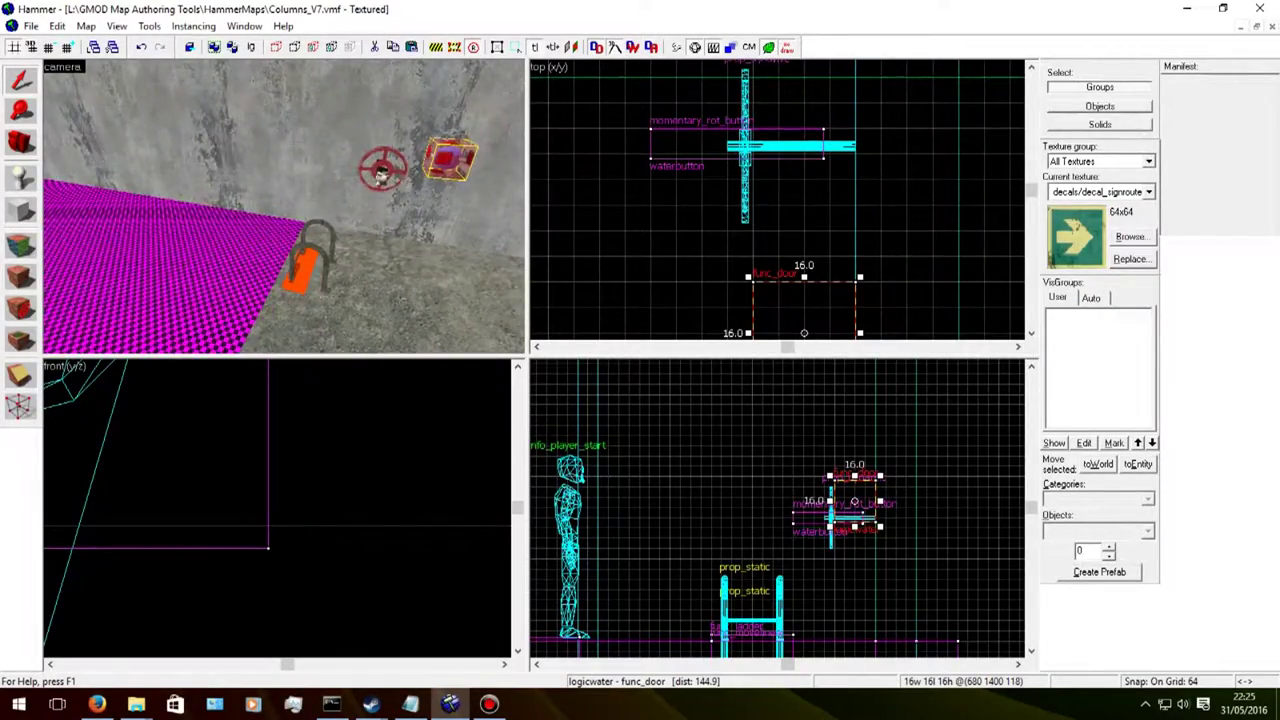
Step: Slide the ladder_cover func_movelinear brush 64 units sideways at the pool's ladder, view it, and restore its position
key("Up")
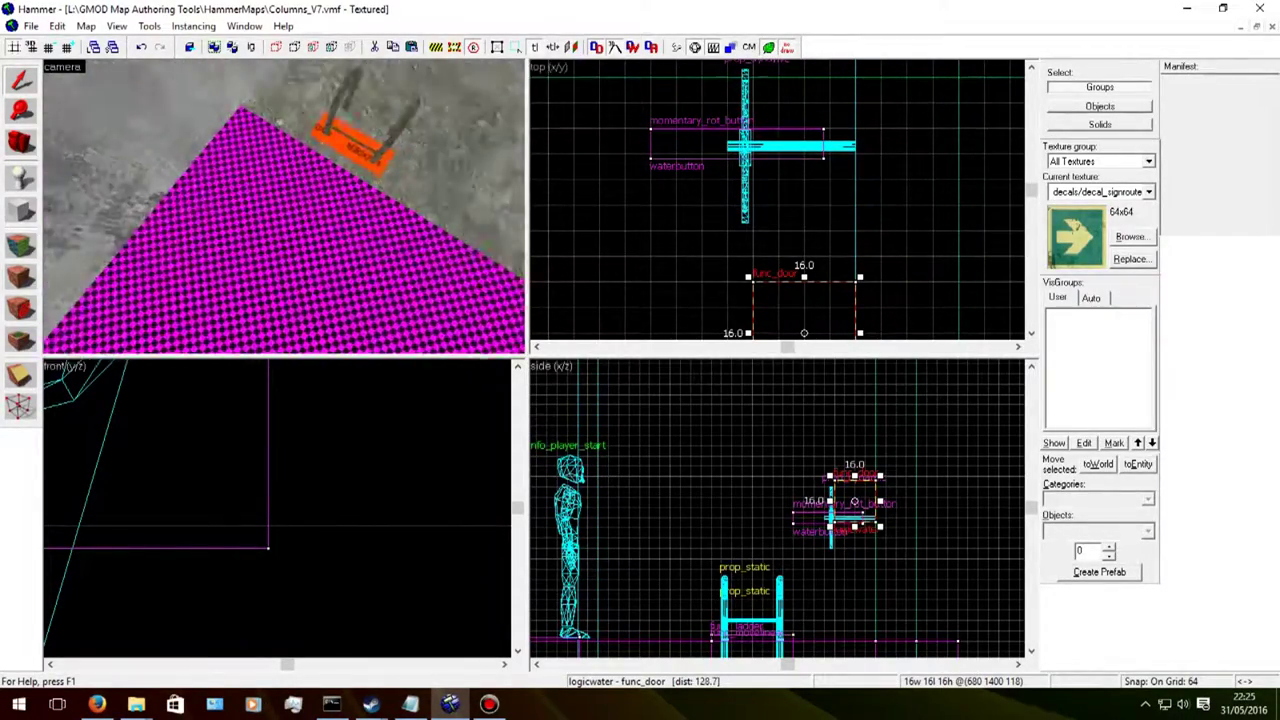
key("Down")
left_click(200, 235)
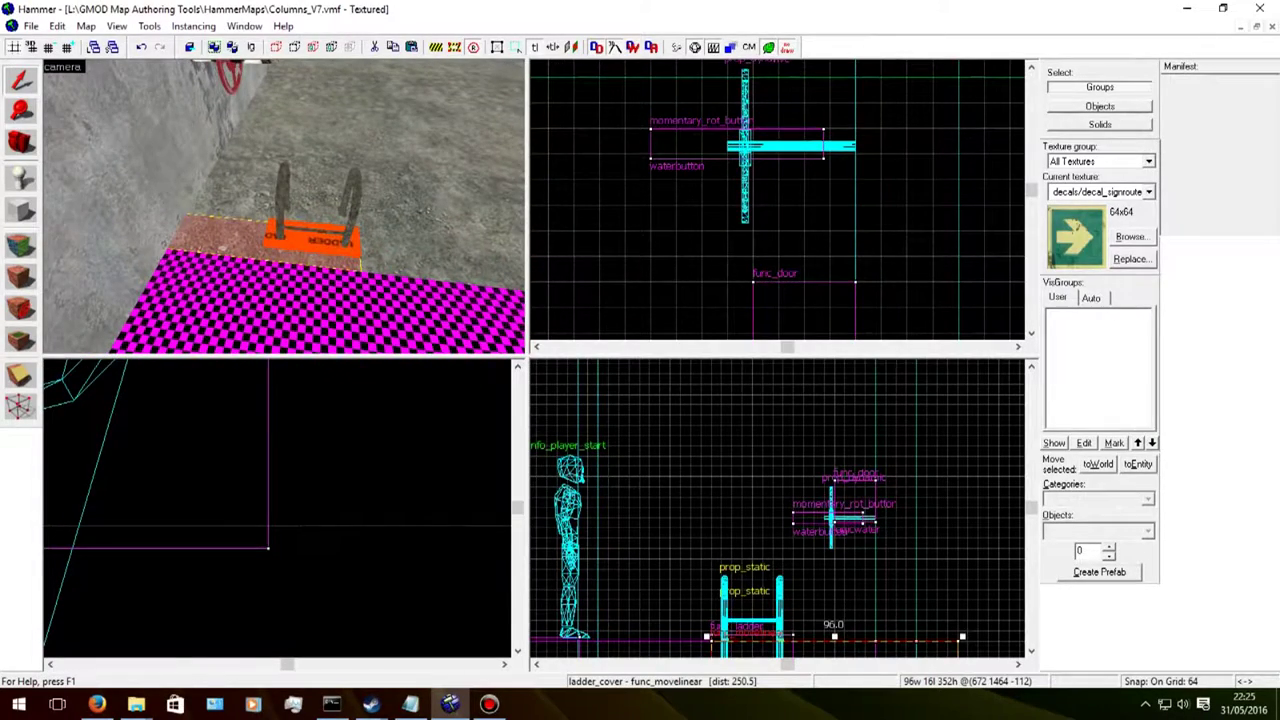
scroll(890, 550, "down", 2)
left_click_drag(845, 597, 932, 597)
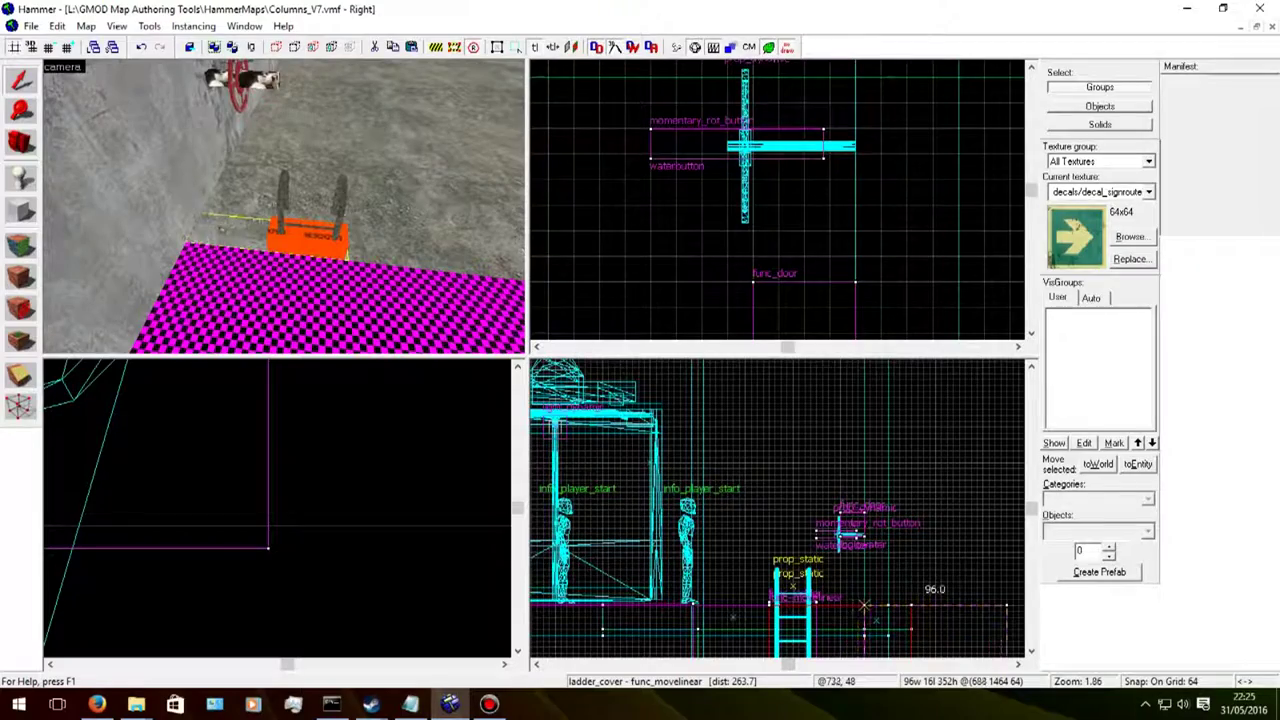
key("Up")
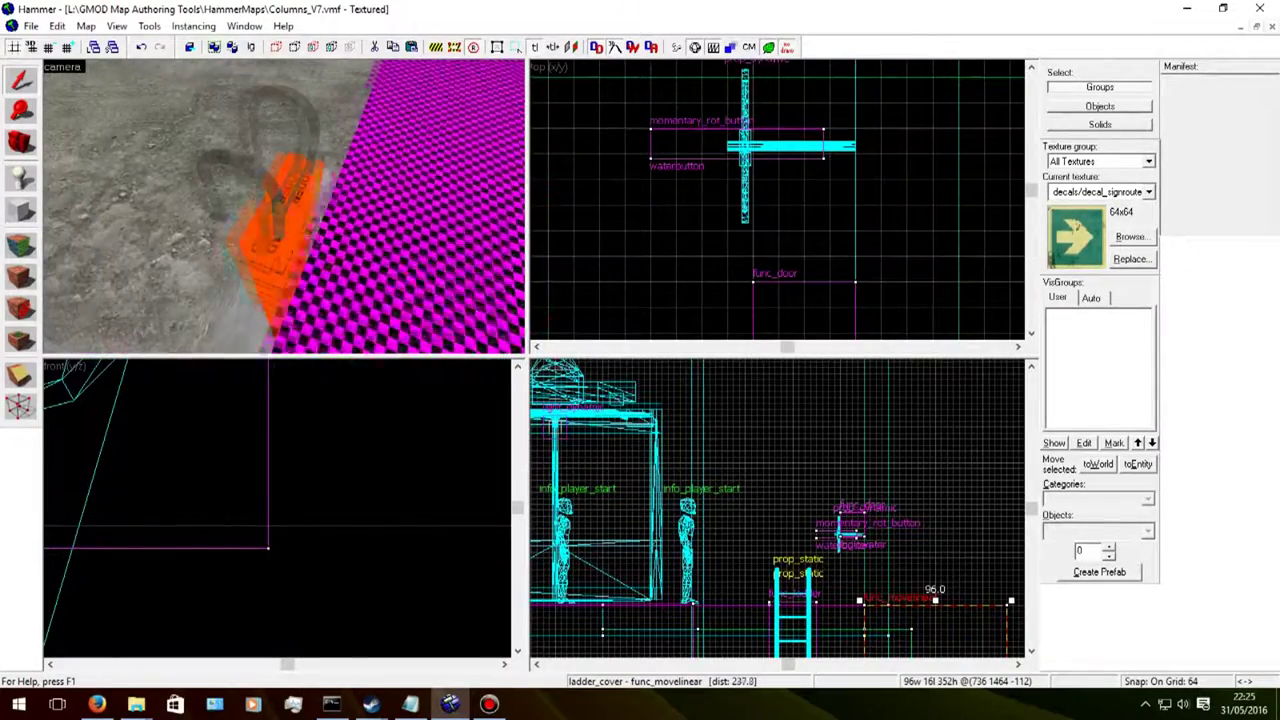
left_click(283, 207)
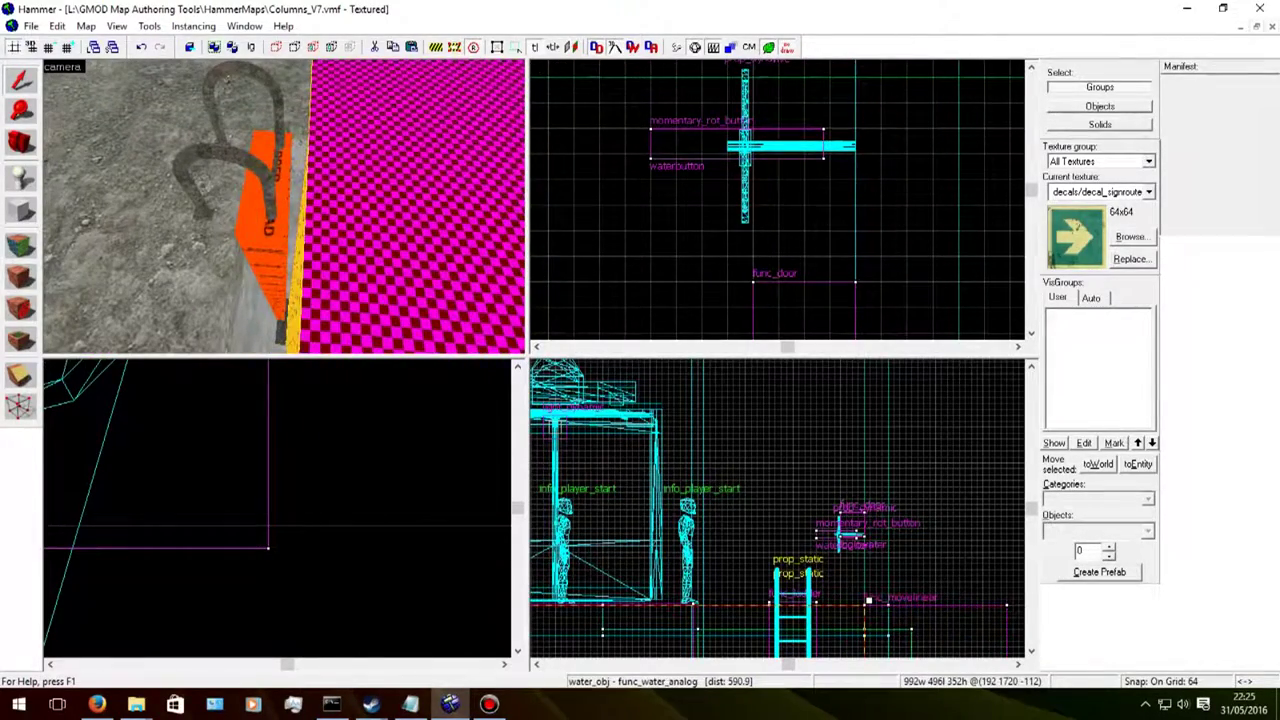
left_click(845, 597)
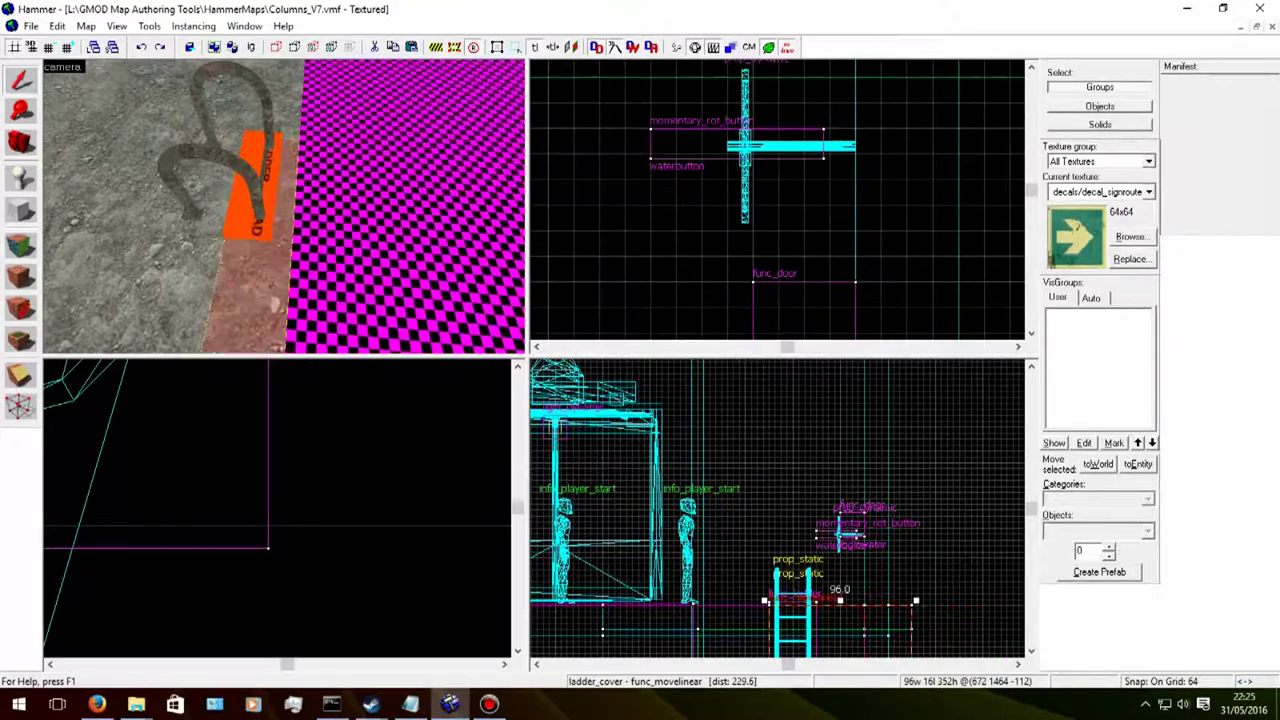
Step: Open the object properties of the water_obj func_water_analog brush and display its outputs
key("Right")
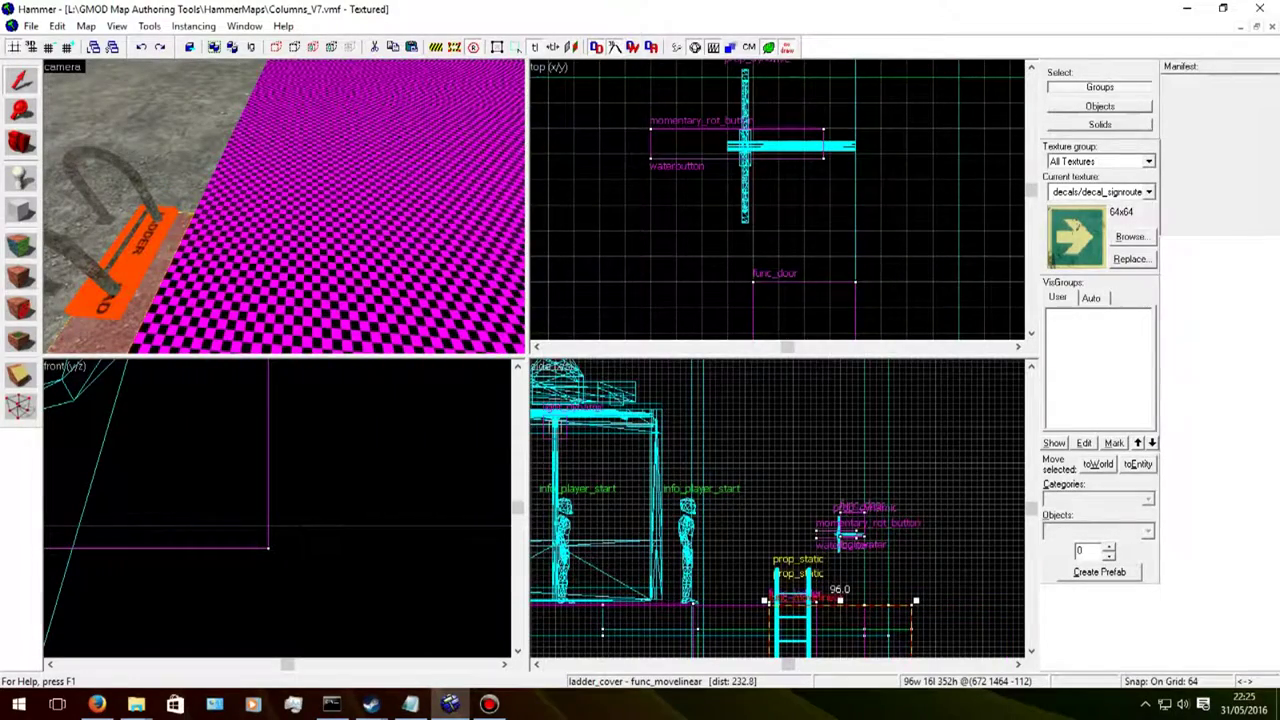
key("alt+Return")
left_click_drag(366, 260, 486, 200)
left_click(392, 226)
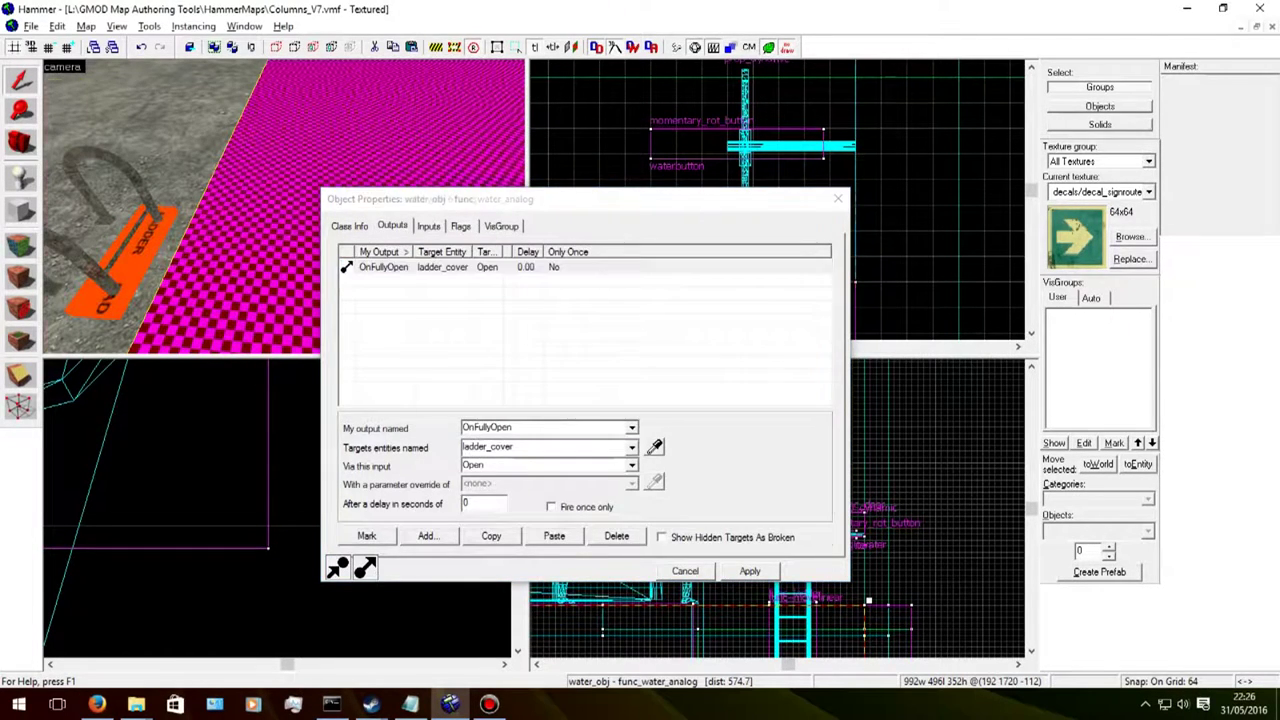
Step: Move the object properties dialog clear of the camera view and display the outputs of the logicwater func_door
left_click(733, 617)
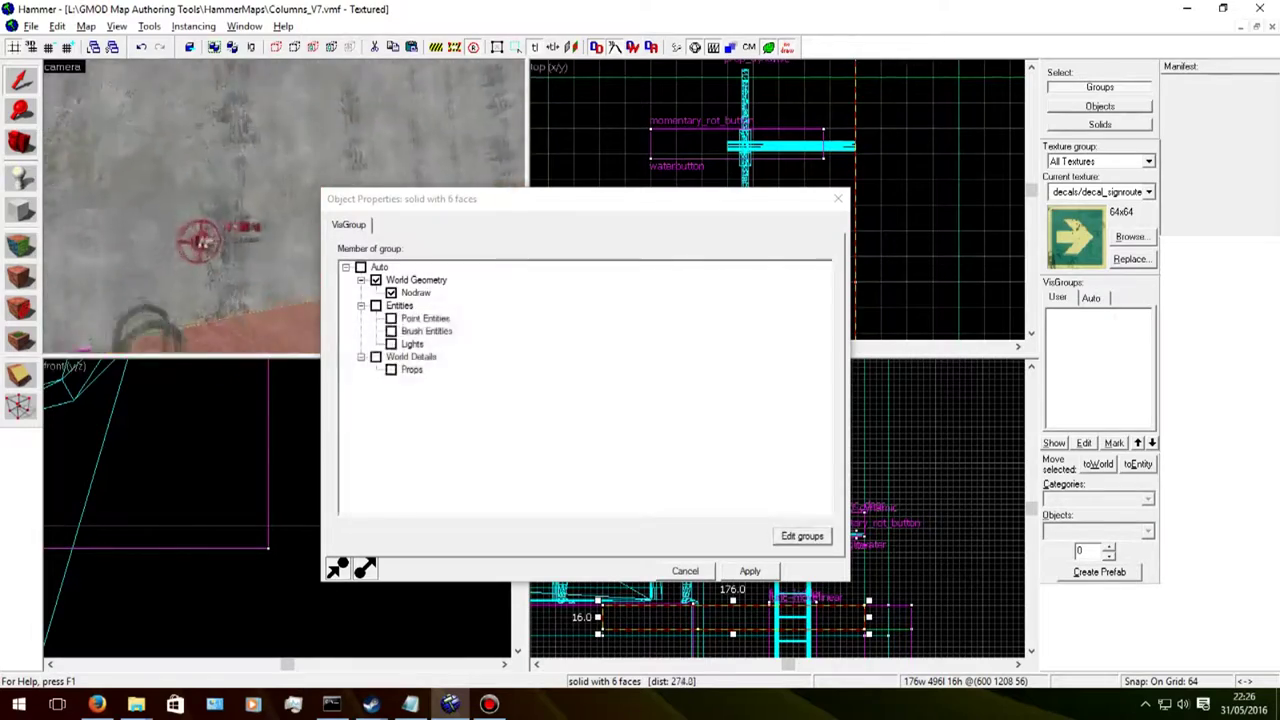
left_click(858, 535)
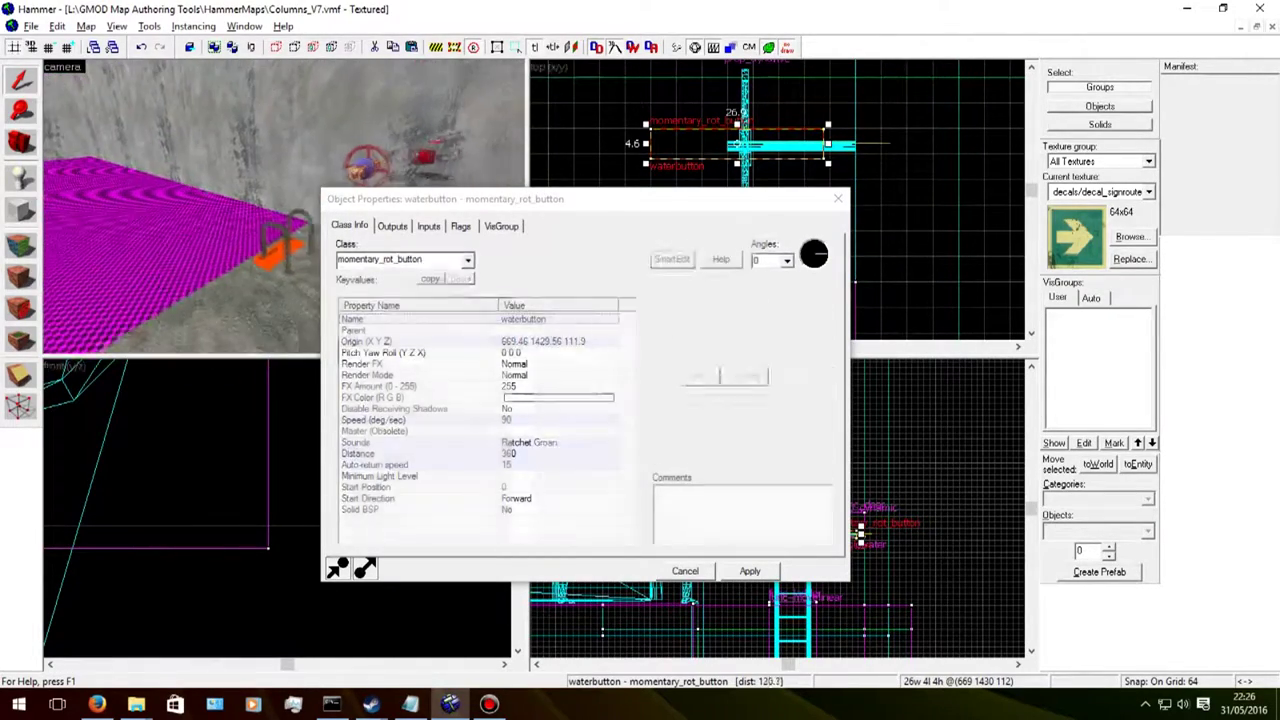
left_click_drag(580, 198, 803, 162)
left_click(396, 160)
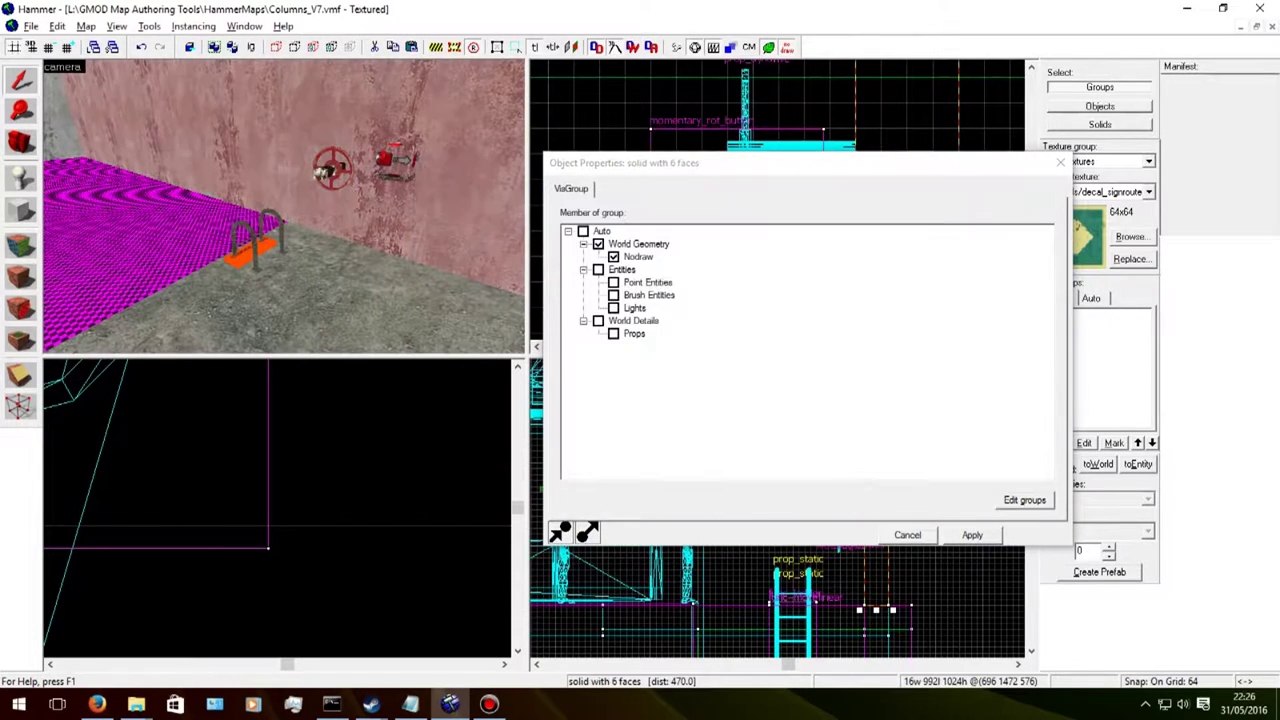
left_click(614, 189)
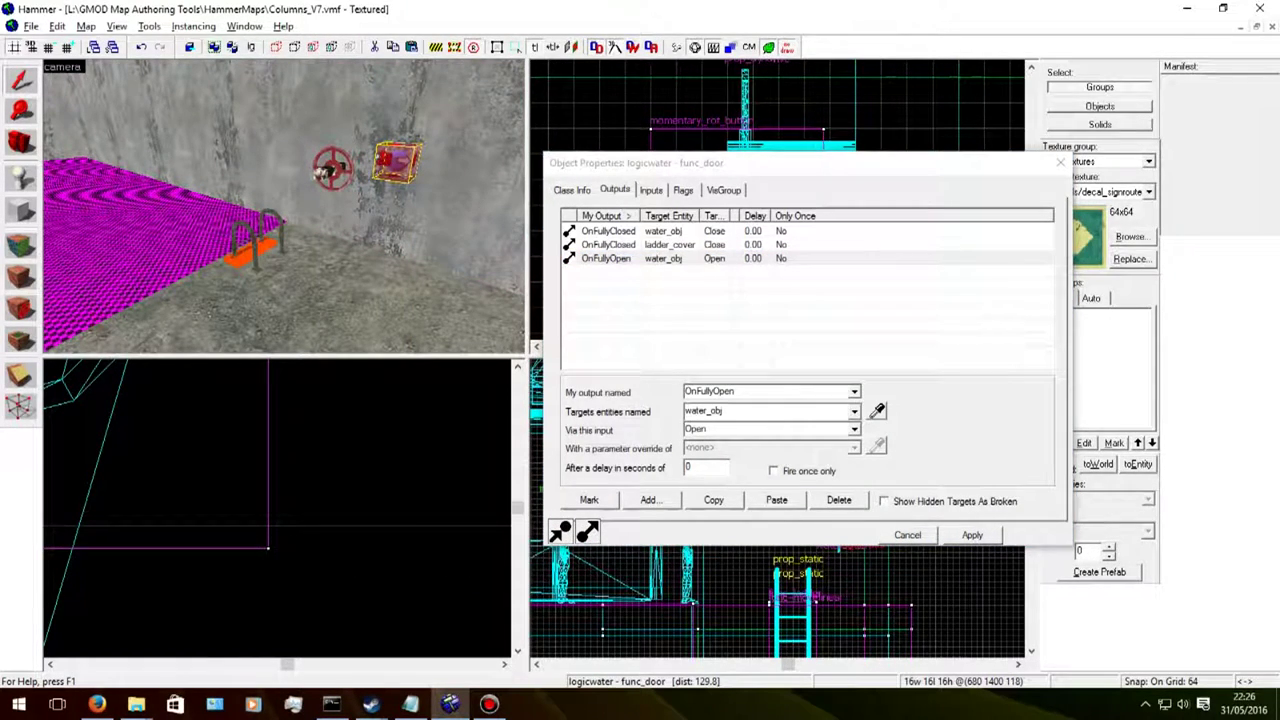
Step: Display the outputs of the waterbutton momentary_rot_button and examine the valve wheel, ladder and pool around it
left_click(330, 170)
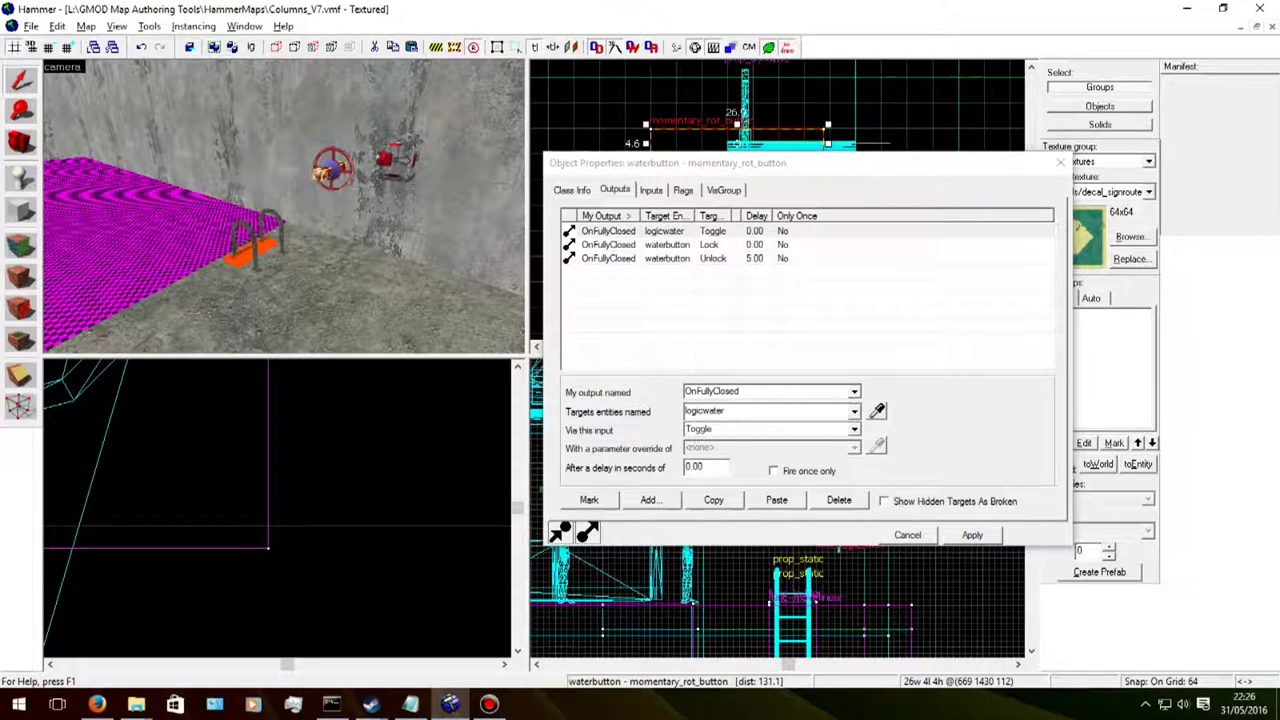
key("w")
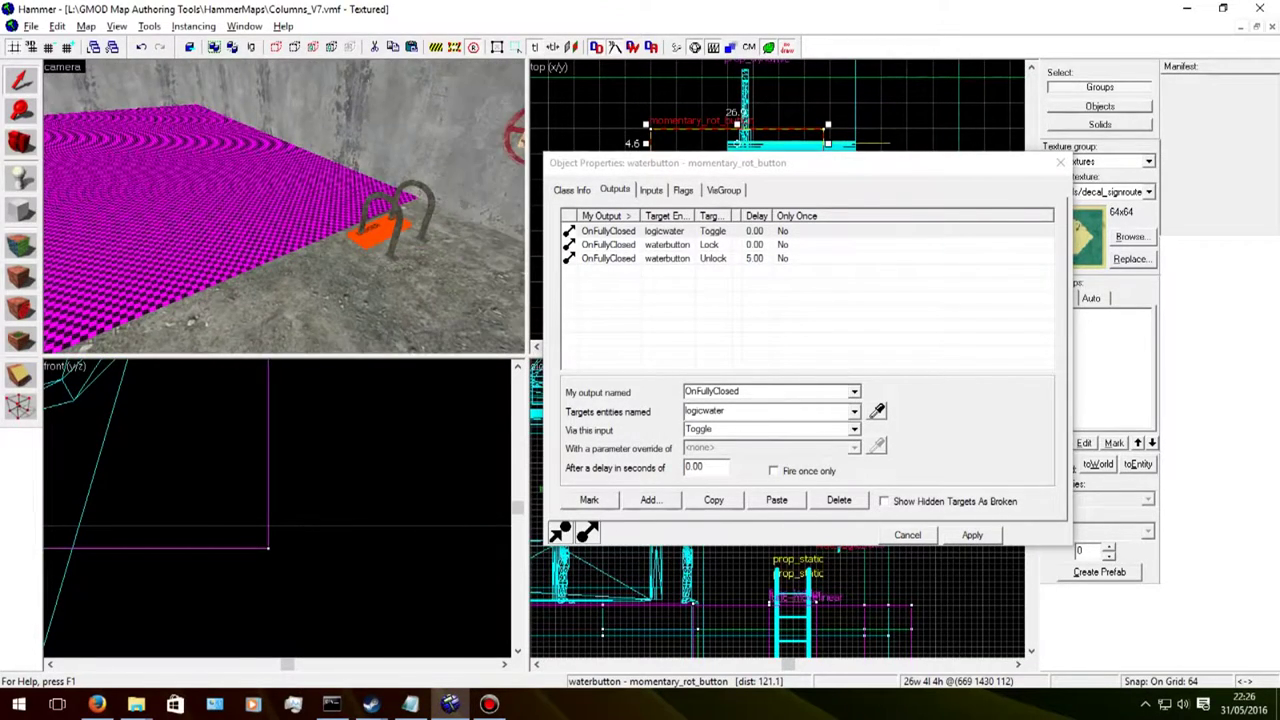
key("Right")
key("w")
key("Right")
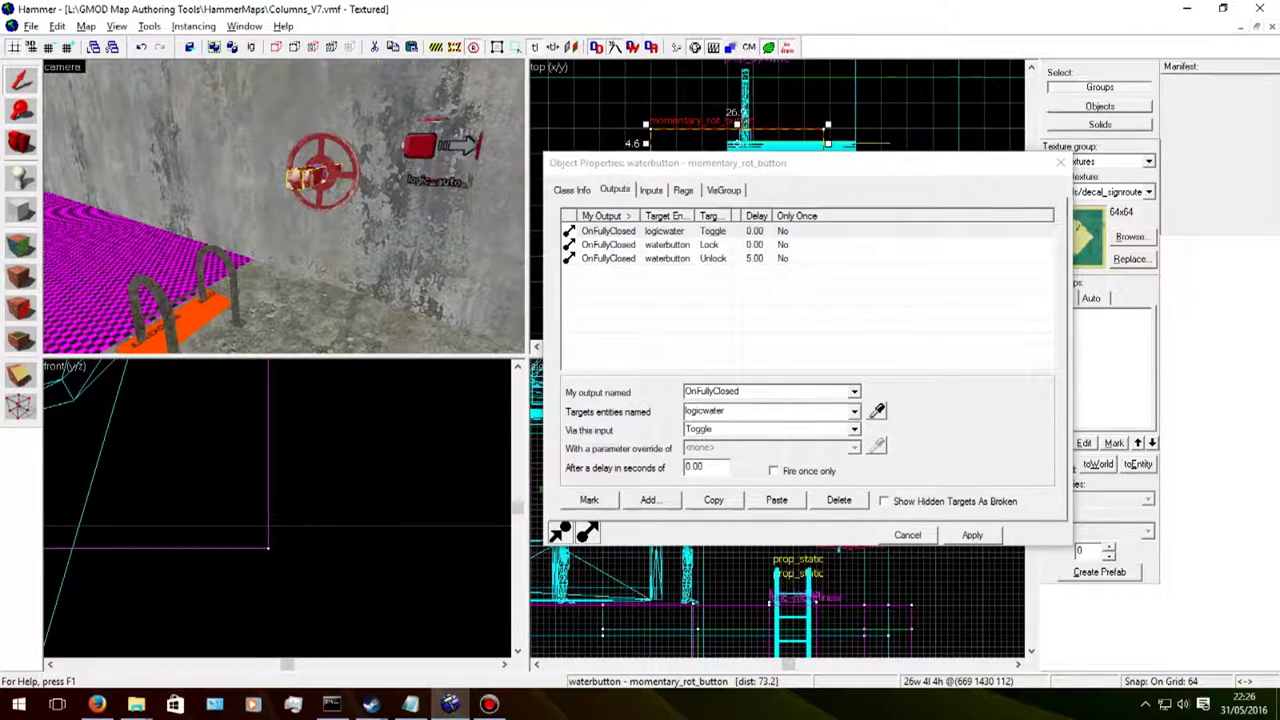
key("s")
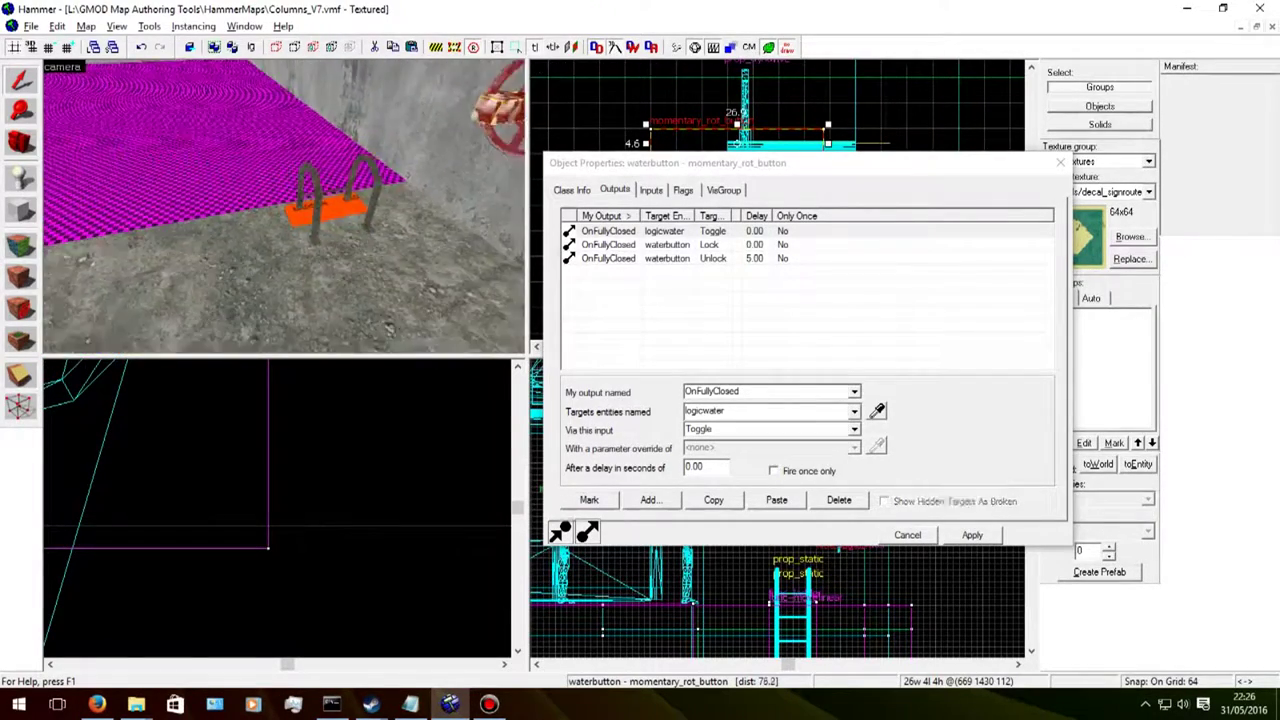
key("s")
key("Left")
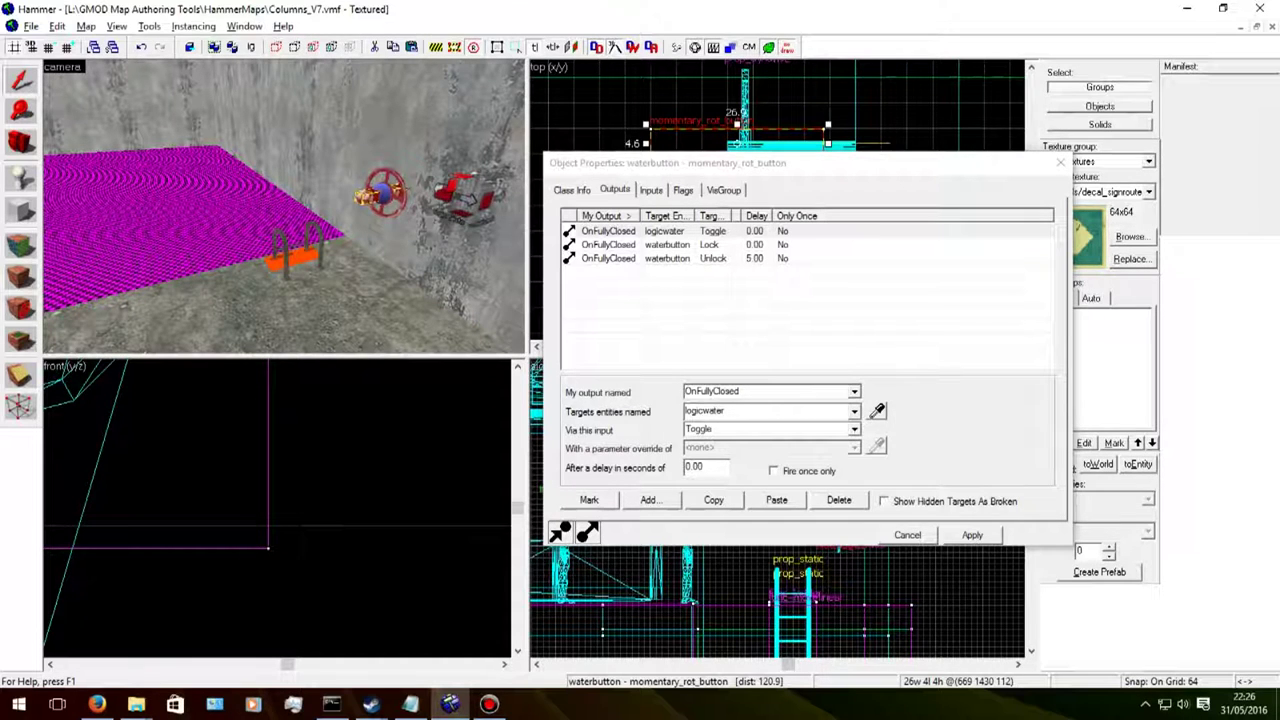
Step: Revisit the logicwater func_door's outputs, and examine the waterbutton's Toggle, Lock and Unlock outputs one by one
left_click(468, 198)
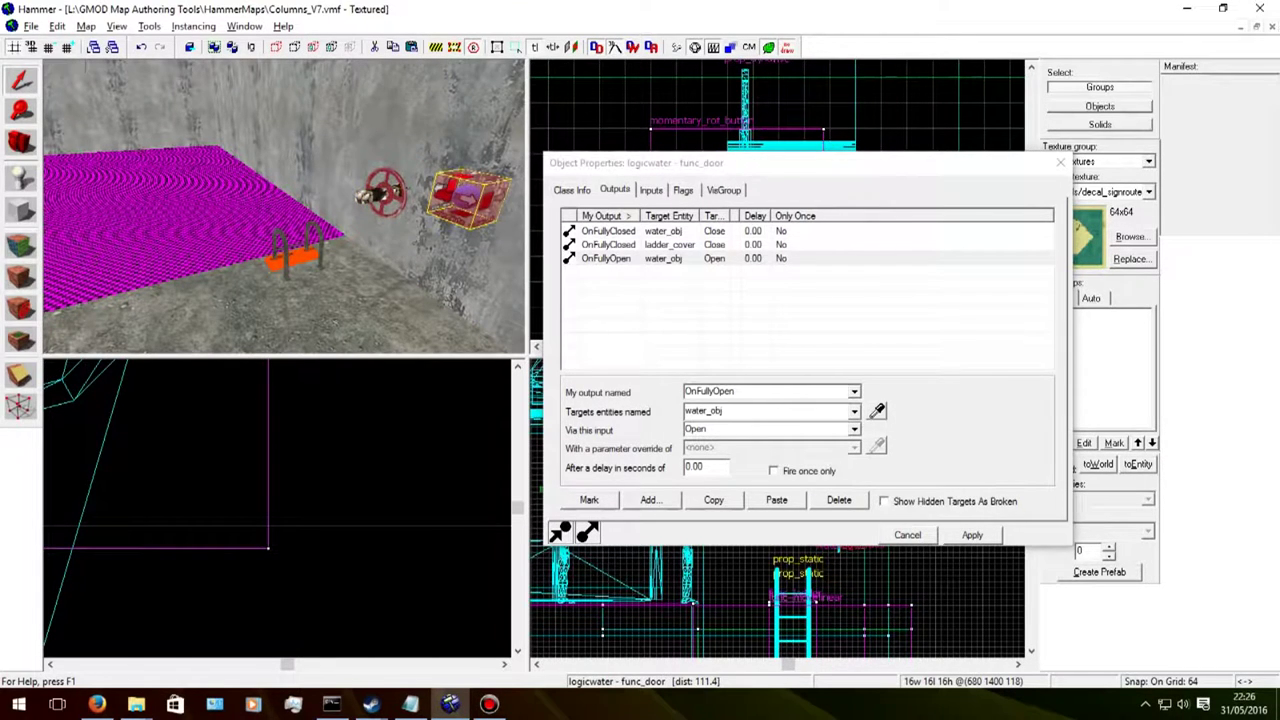
key("Right")
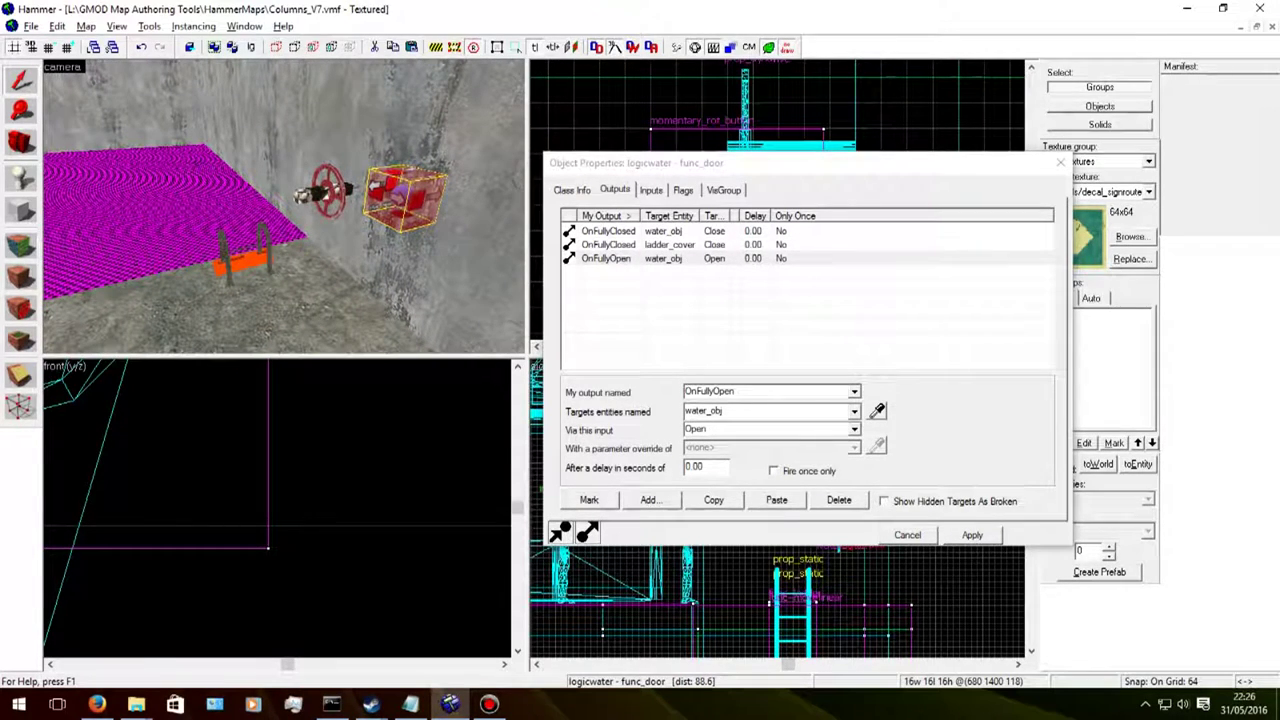
left_click(737, 133)
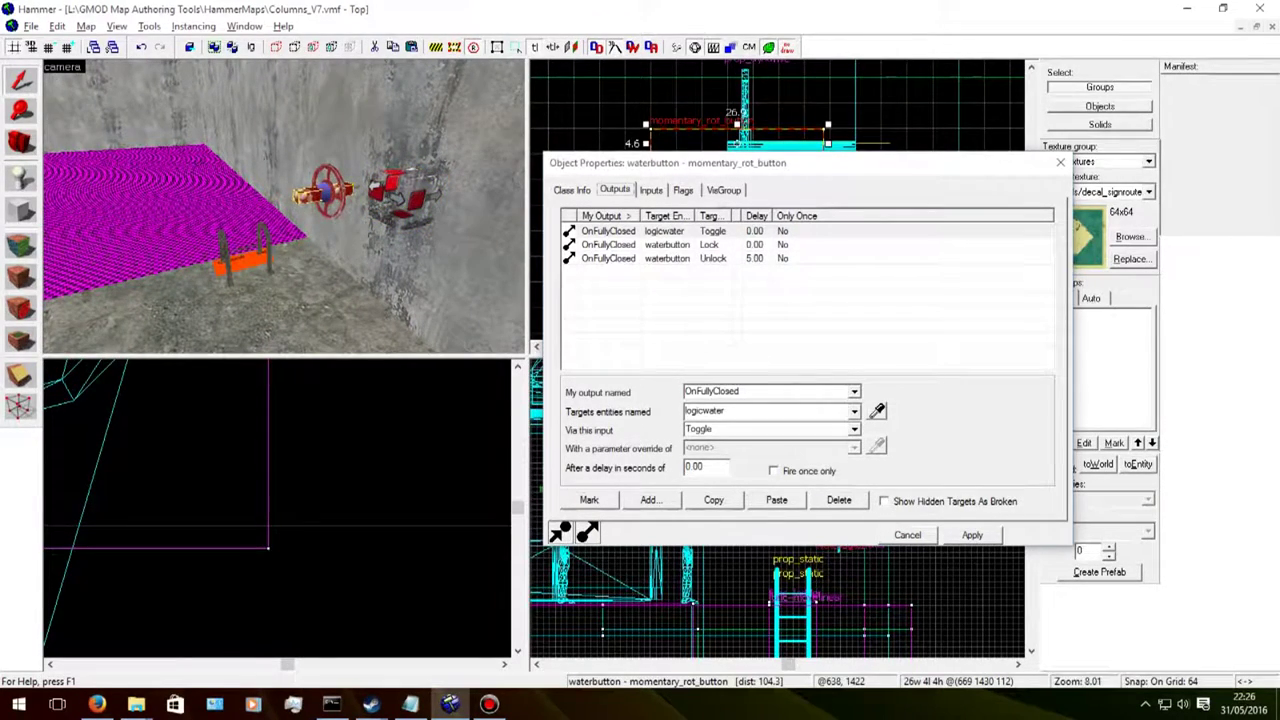
left_click(610, 231)
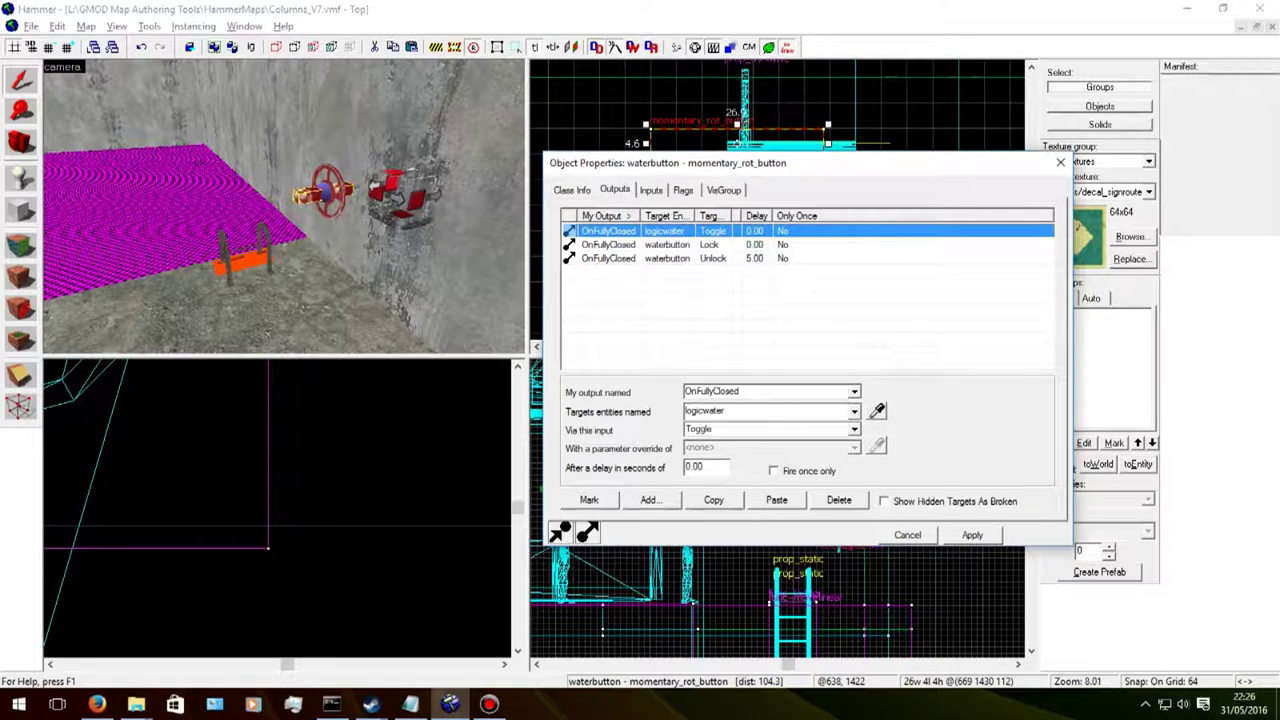
left_click(610, 244)
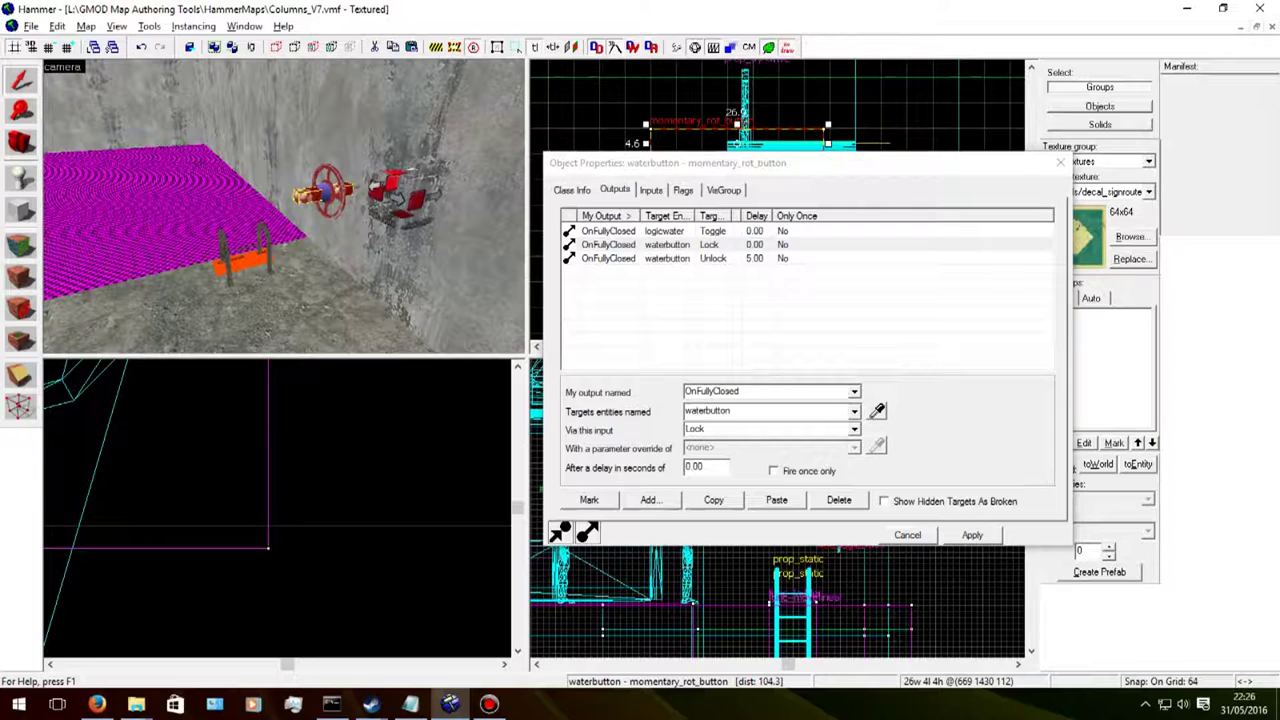
left_click(610, 258)
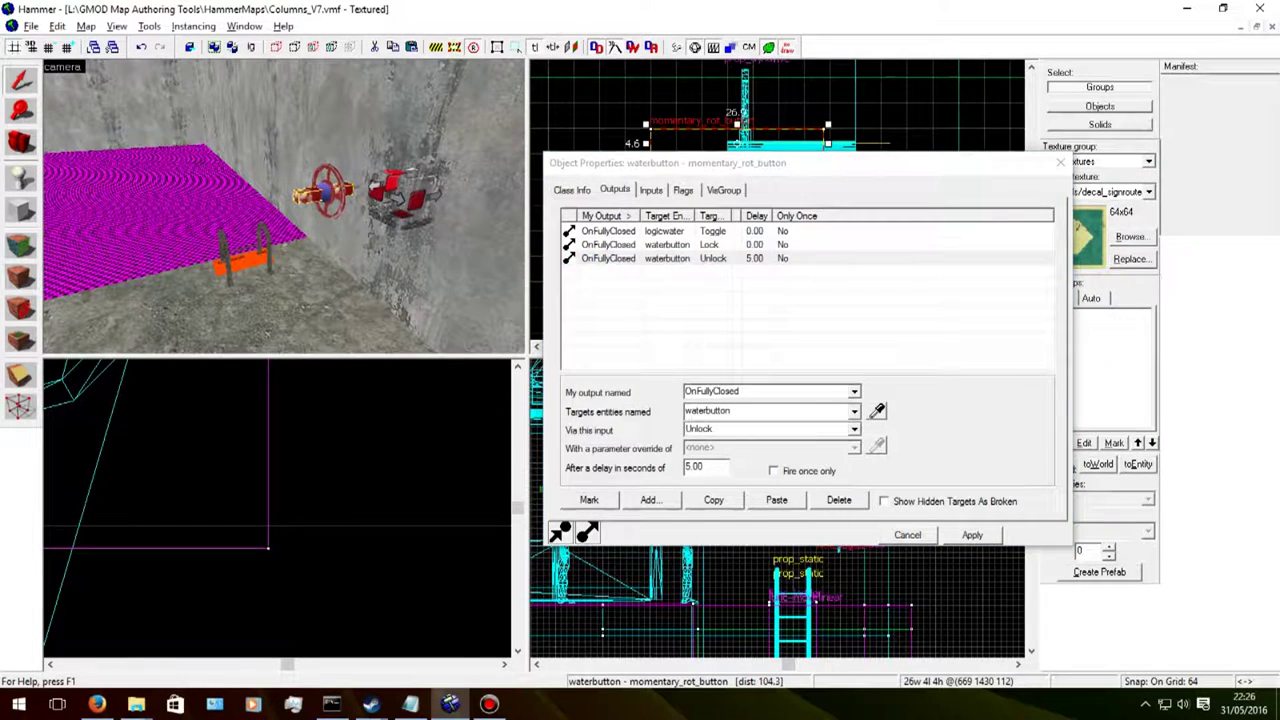
Step: Select the logicwater func_door and examine each of its outputs to water_obj and ladder_cover
left_click(745, 100)
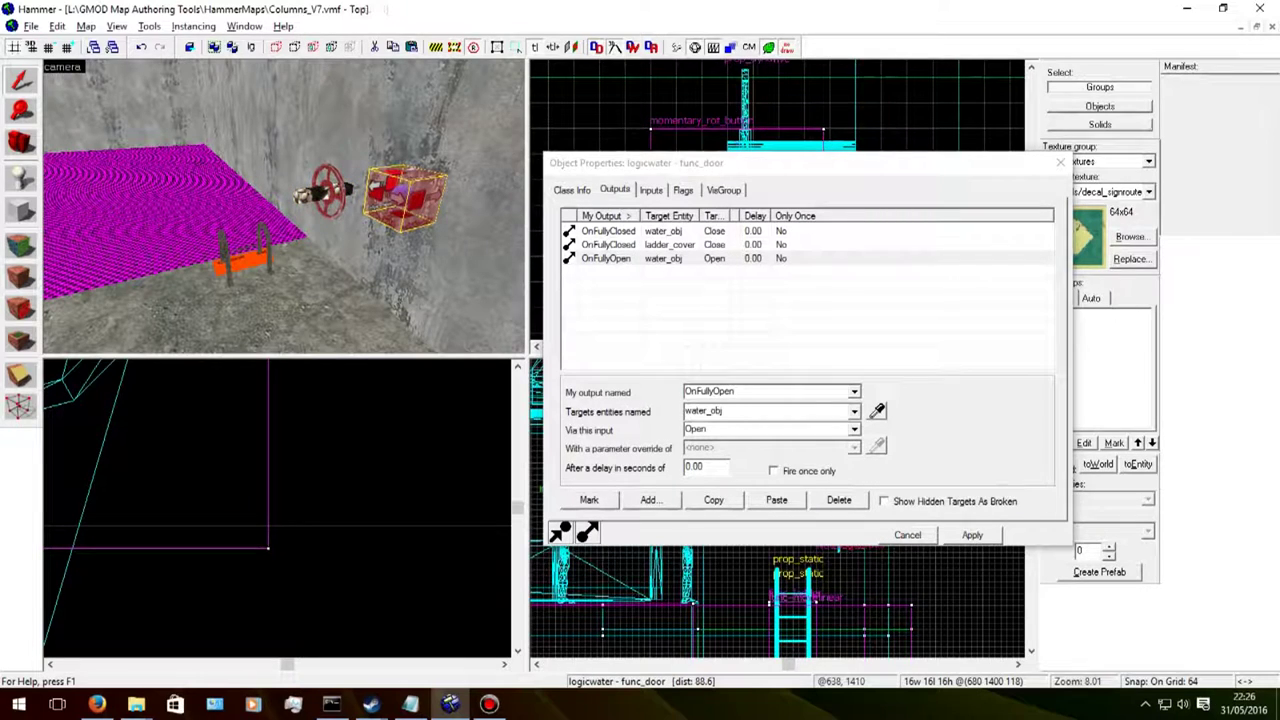
left_click(610, 231)
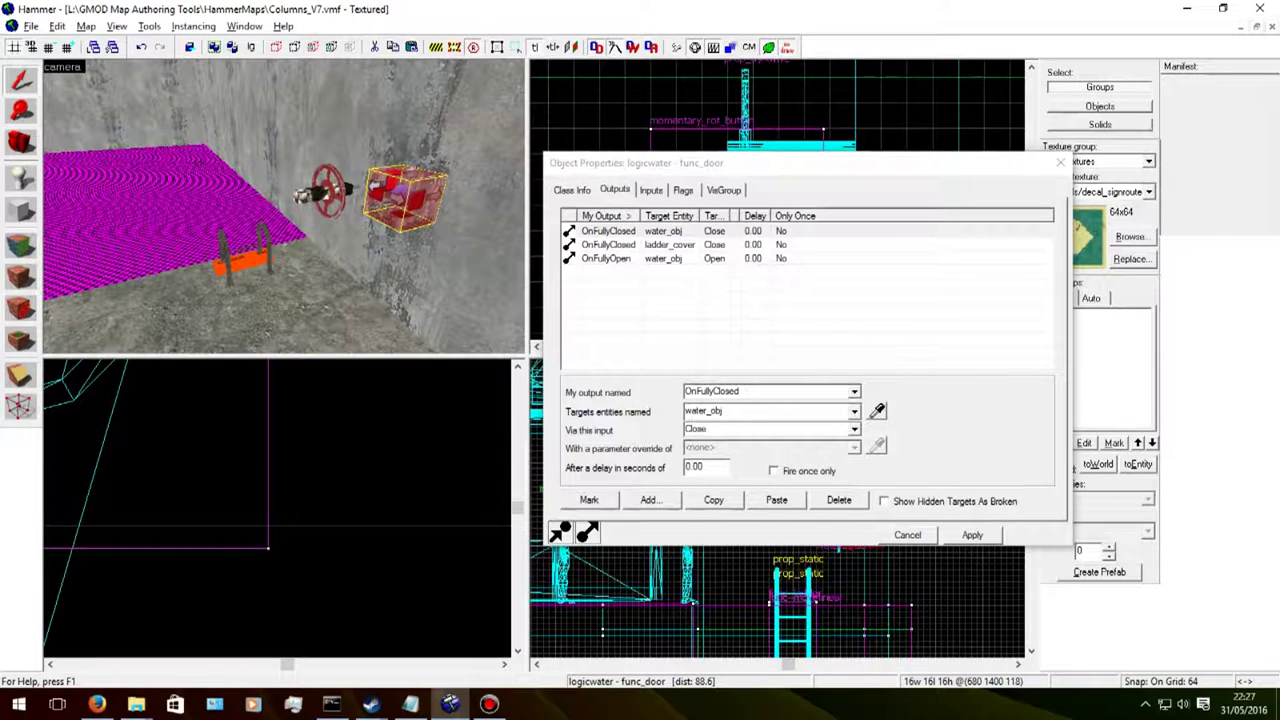
left_click(608, 231)
left_click(606, 258)
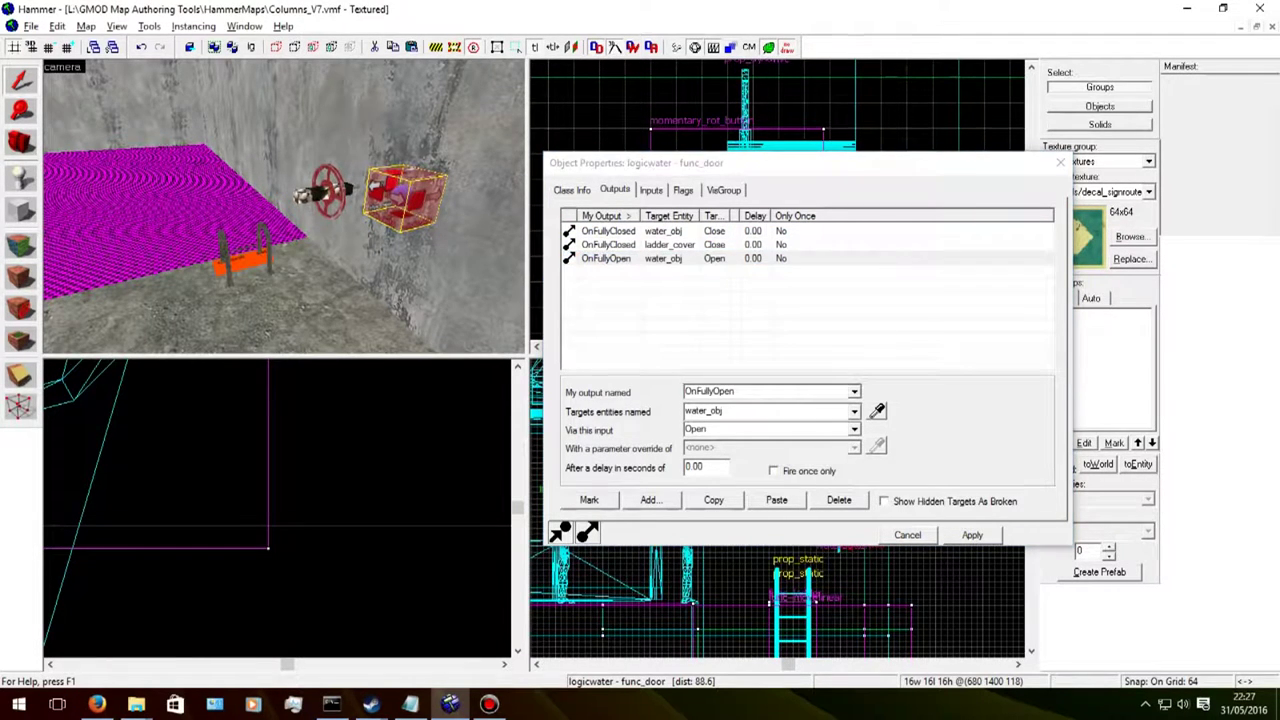
left_click(608, 244)
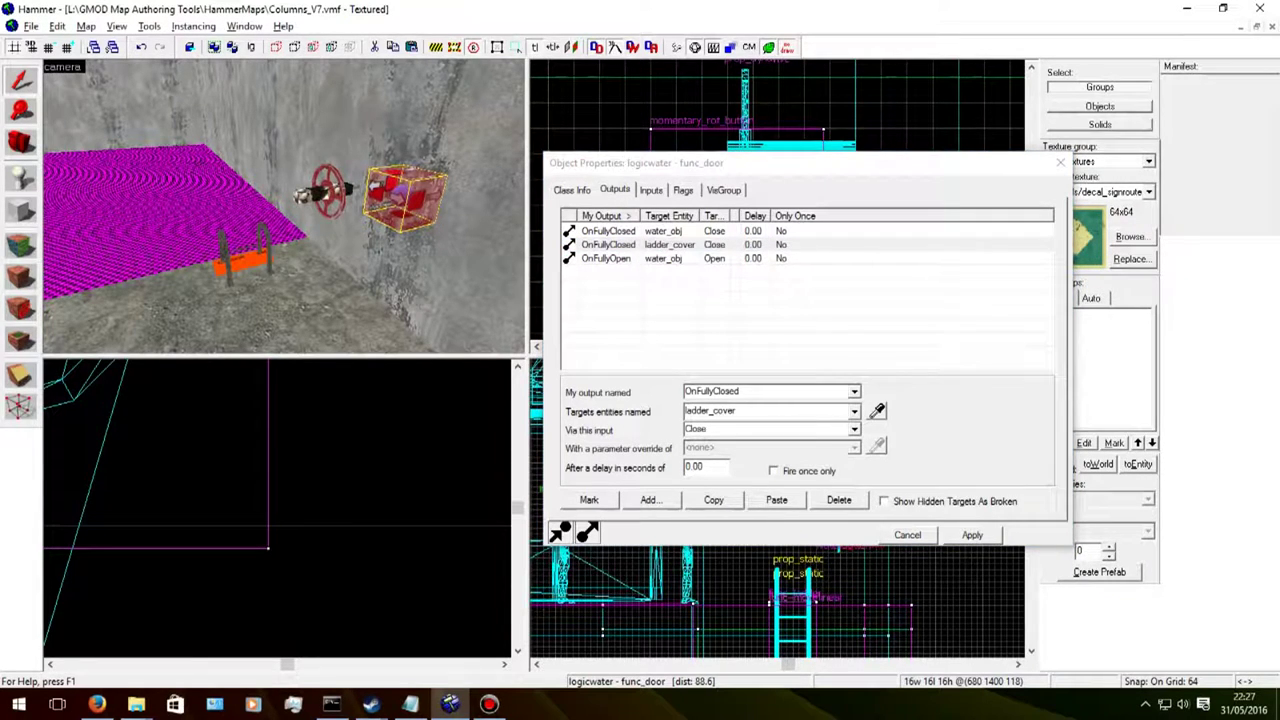
Step: Select the water_obj func_water_analog brush and review its OnFullyOpen output to ladder_cover
key("w")
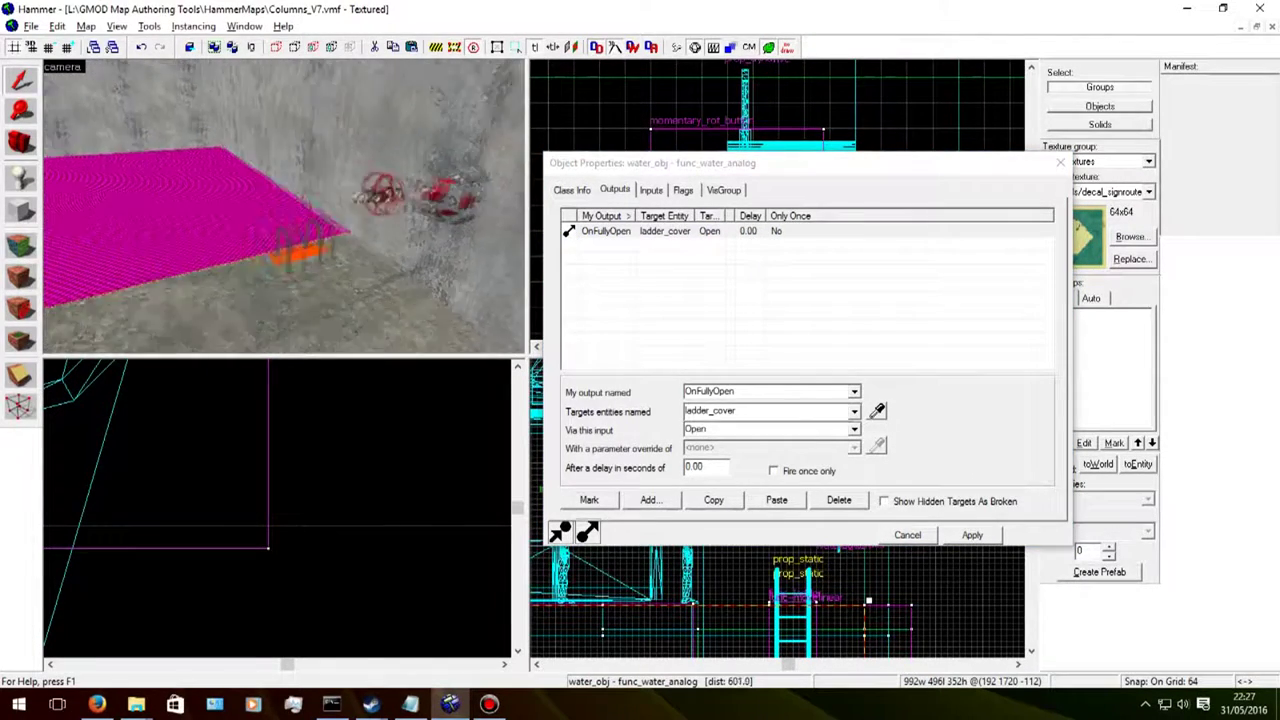
key("s")
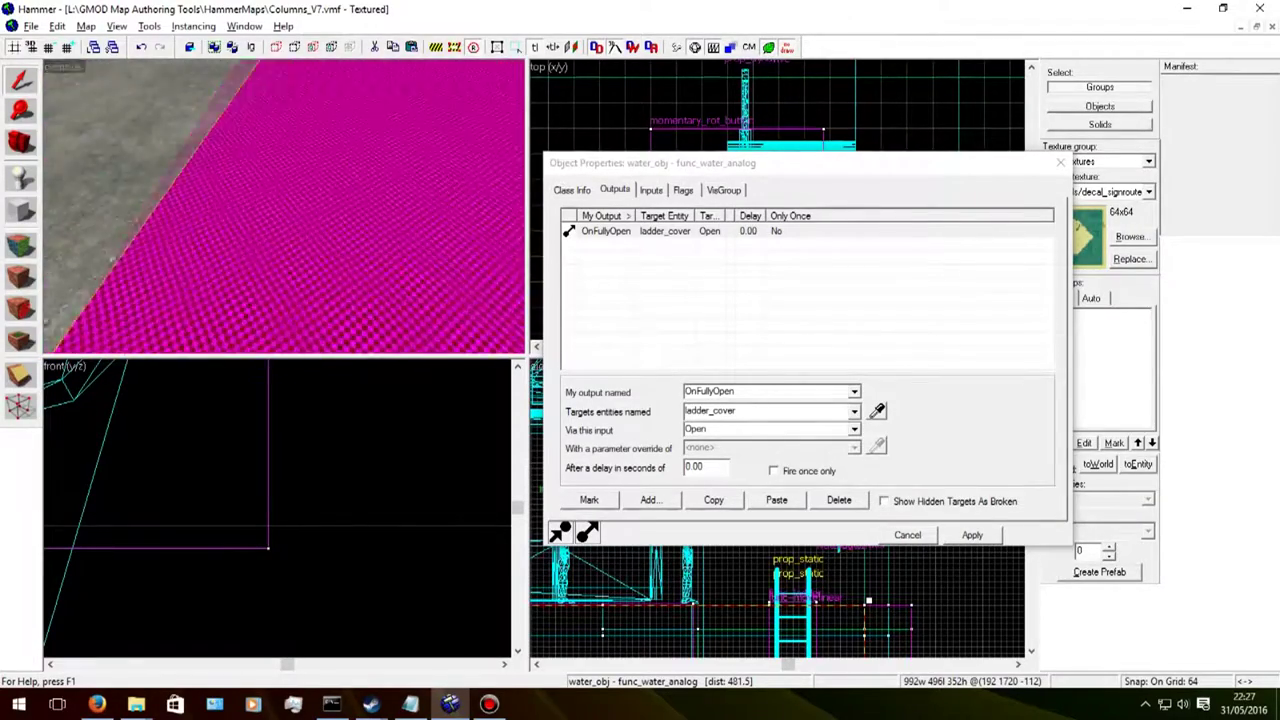
key("w")
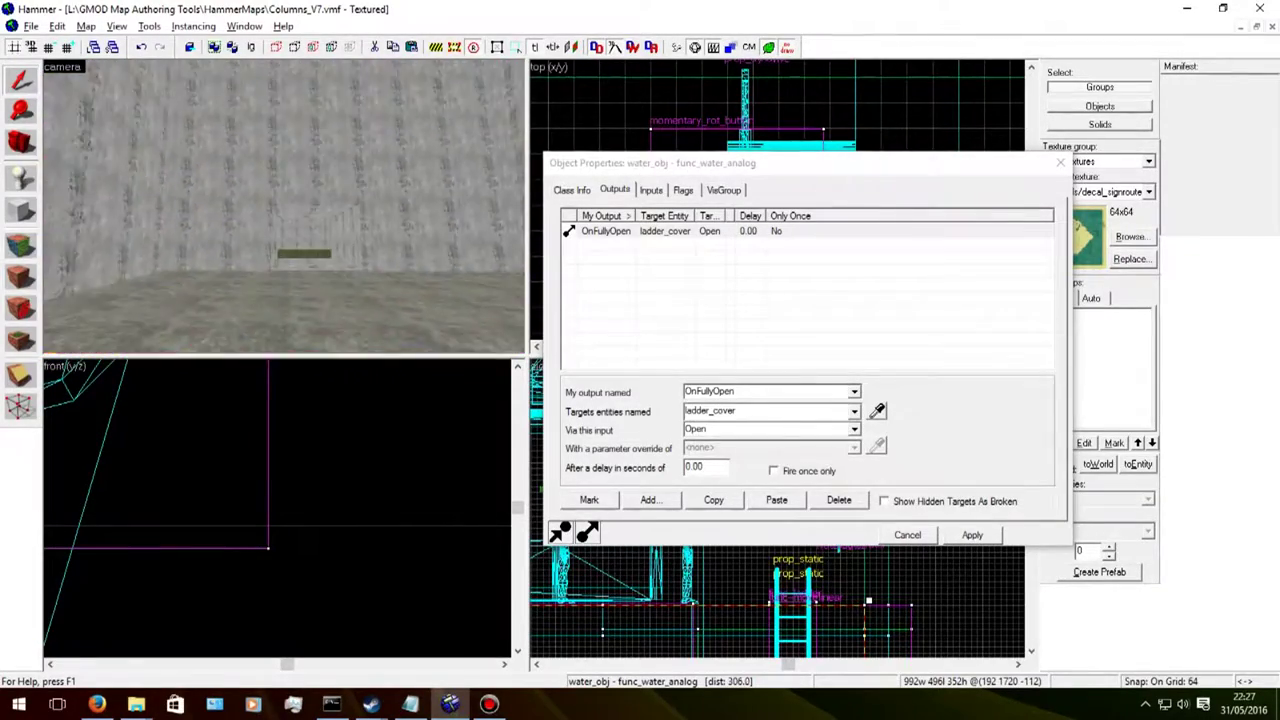
Step: Go across the pool room to the metal lattice gate and examine it with the green arrow sign beside it
key("Right")
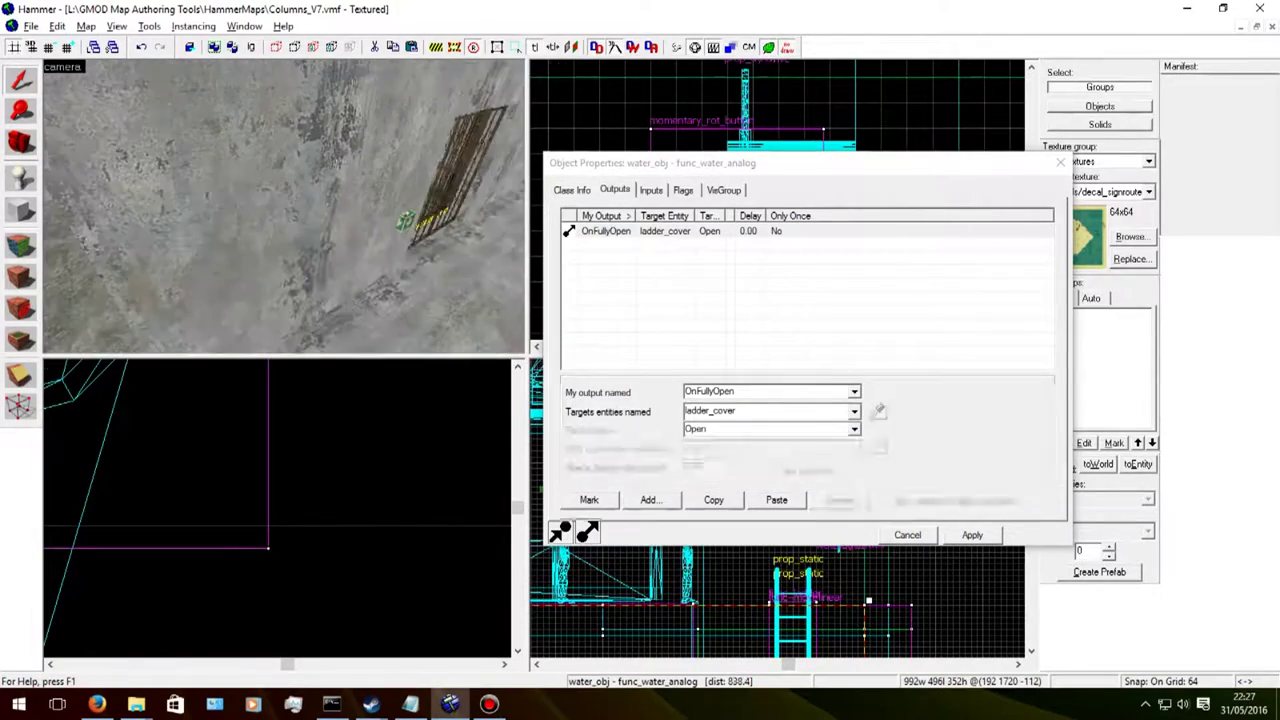
key("s")
key("Right")
key("w")
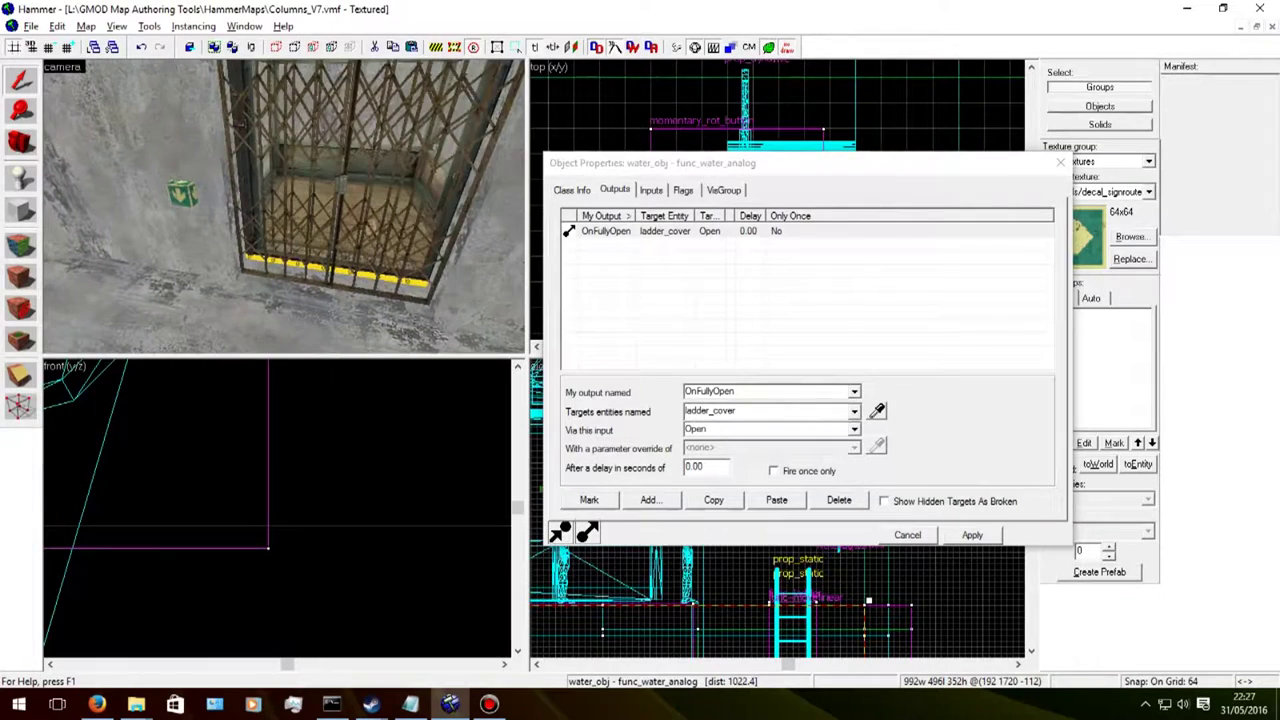
key("Left")
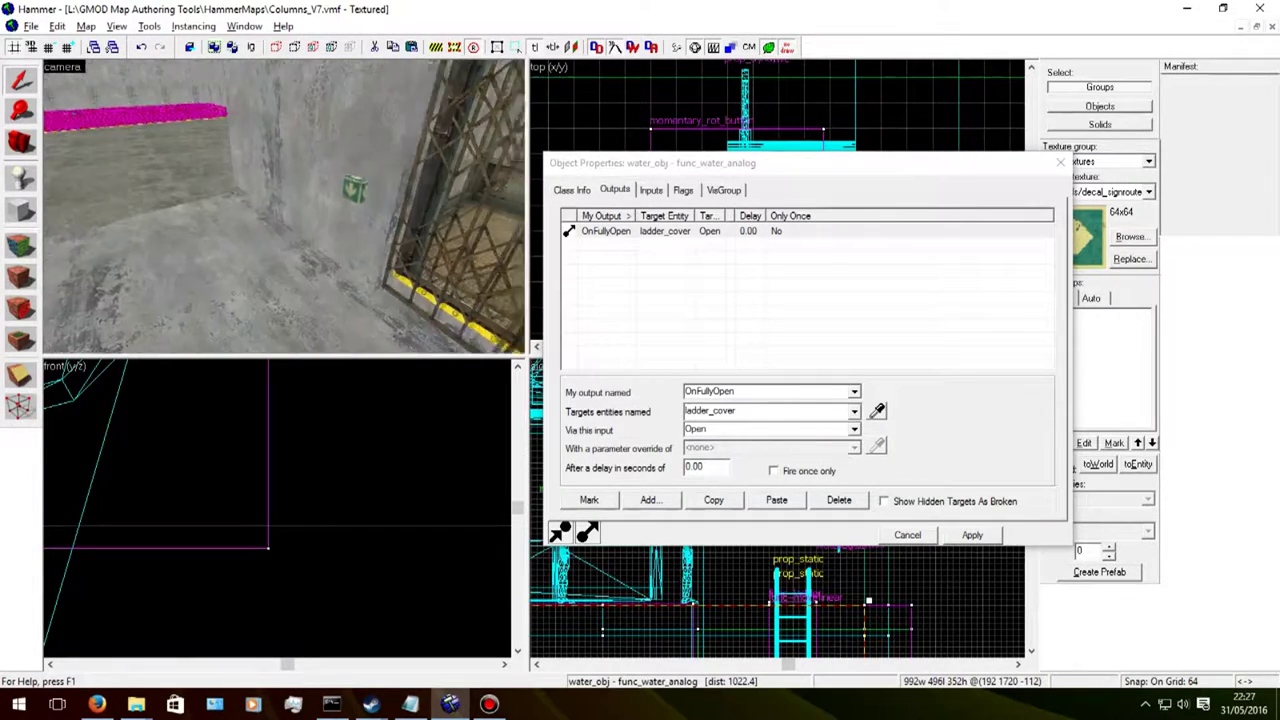
key("Right")
key("Up")
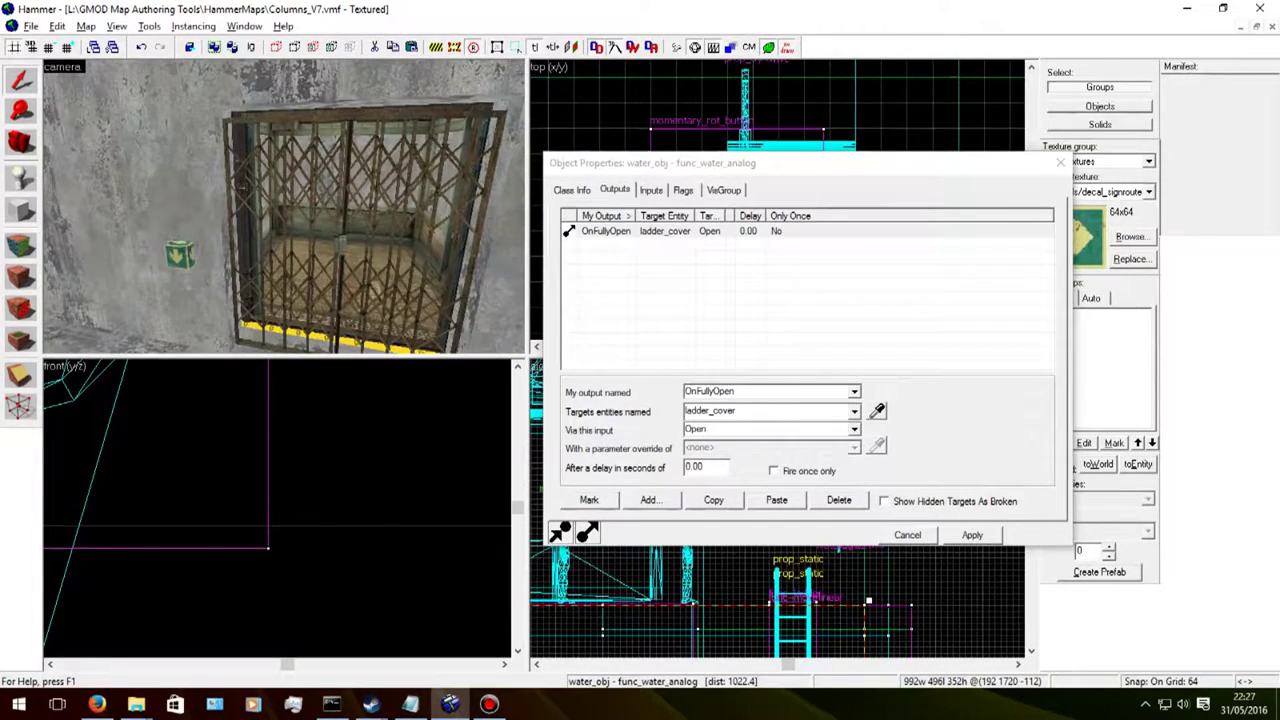
key("Left")
key("Right")
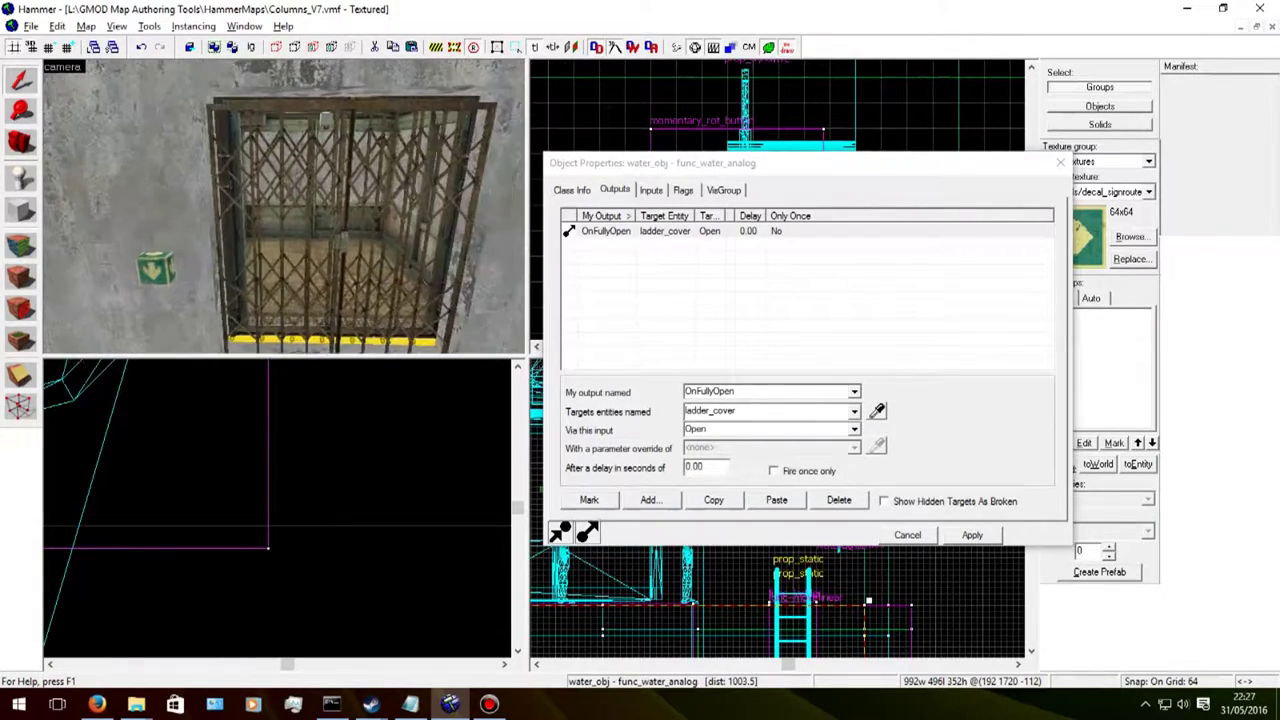
Step: Select the elevator_topbutton func_button beside the lattice gate and review its outputs to elevatordoors, elevatordoorsbot and elevator
key("Left")
key("Down")
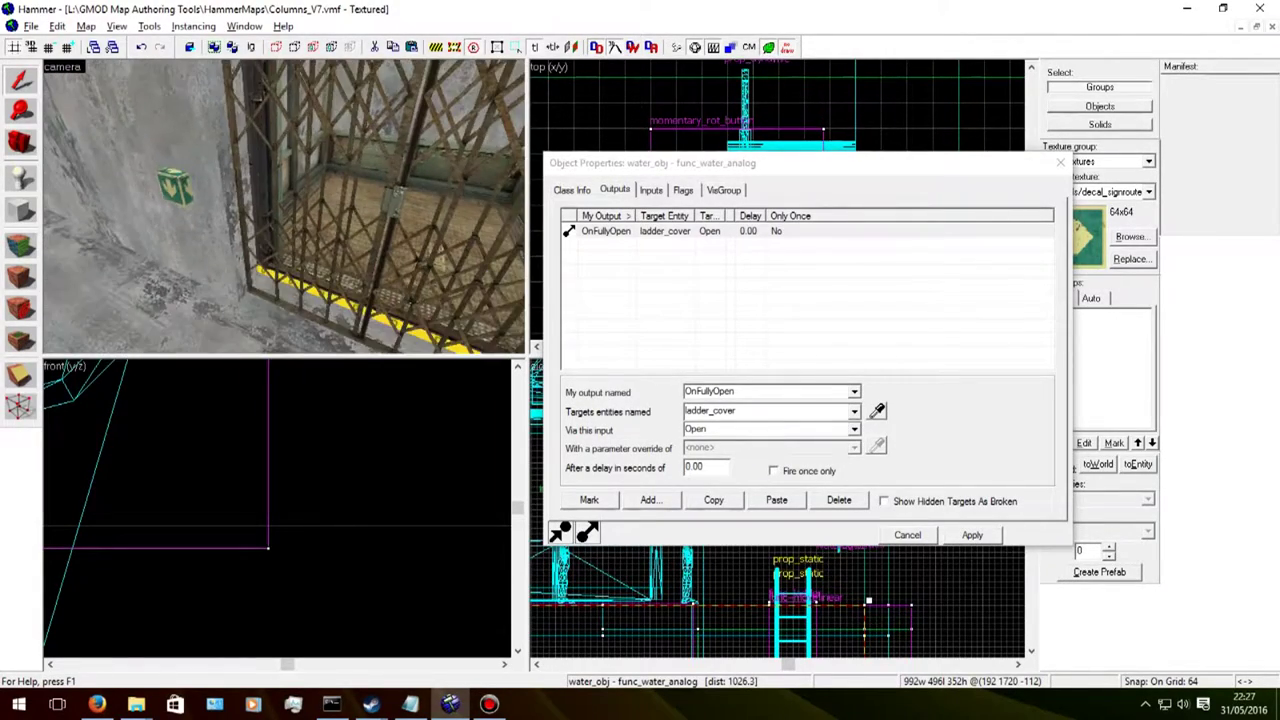
key("Right")
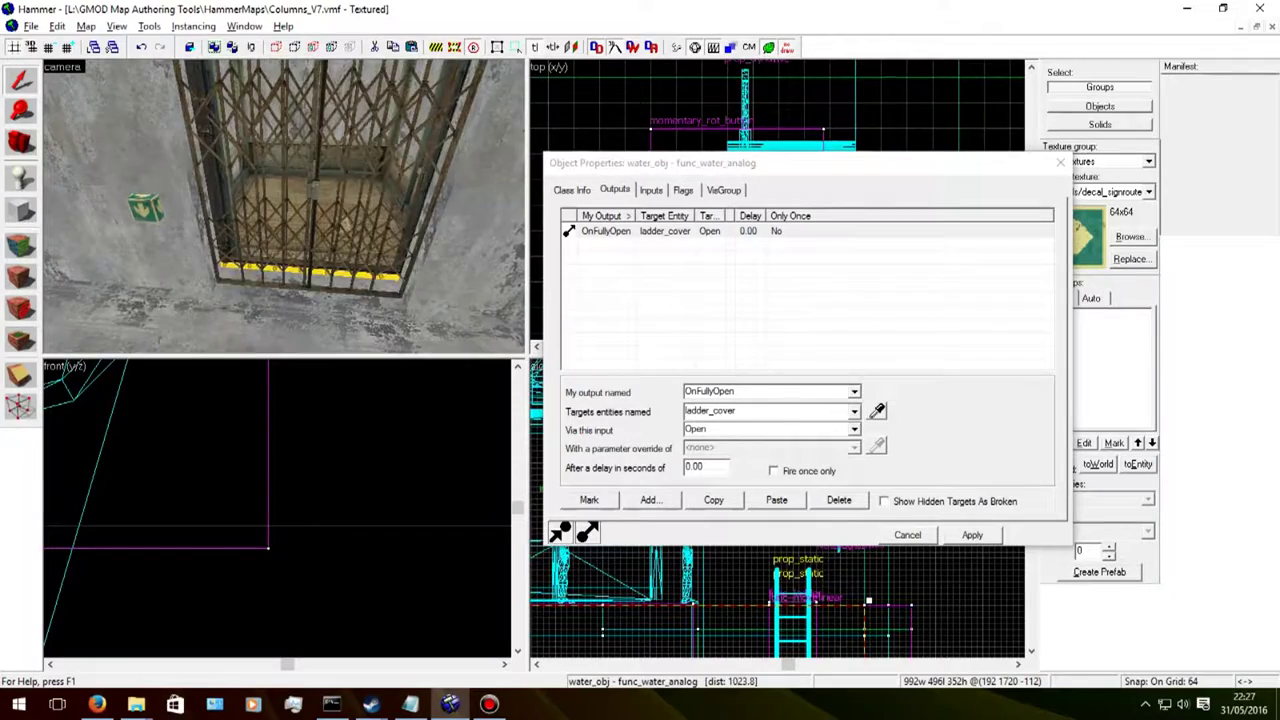
key("Left")
key("Right")
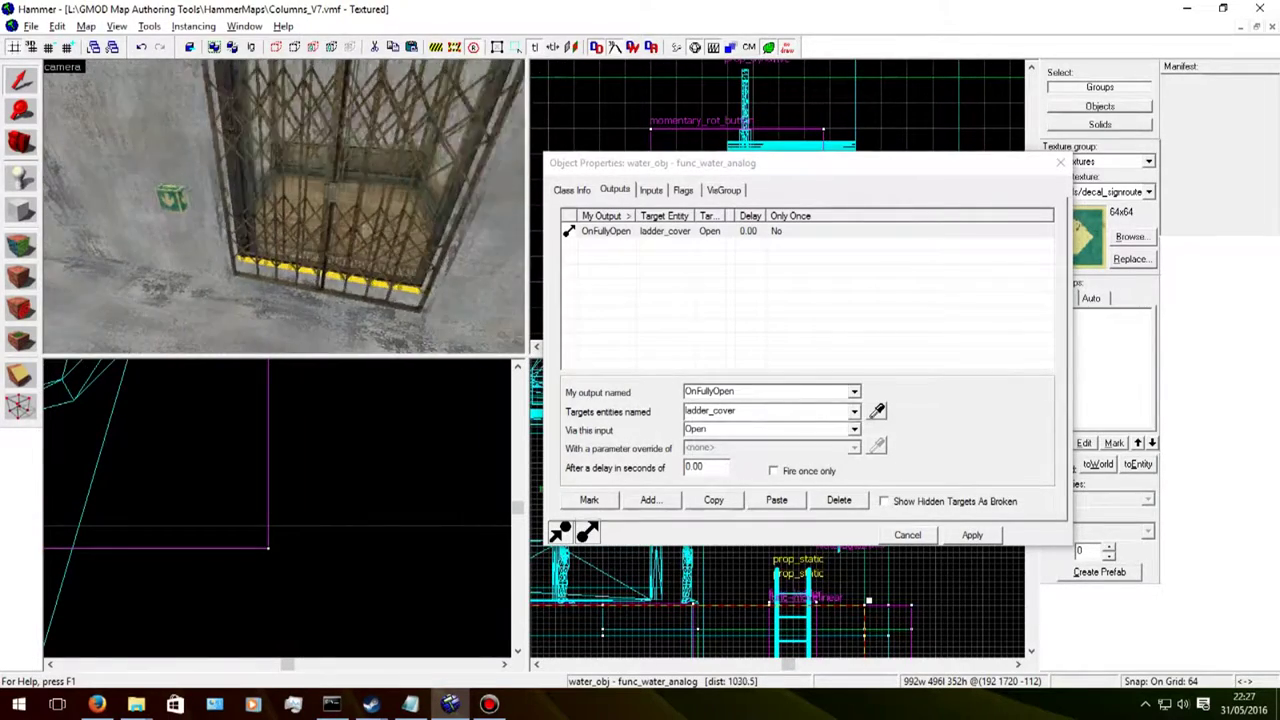
key("Left")
key("Up")
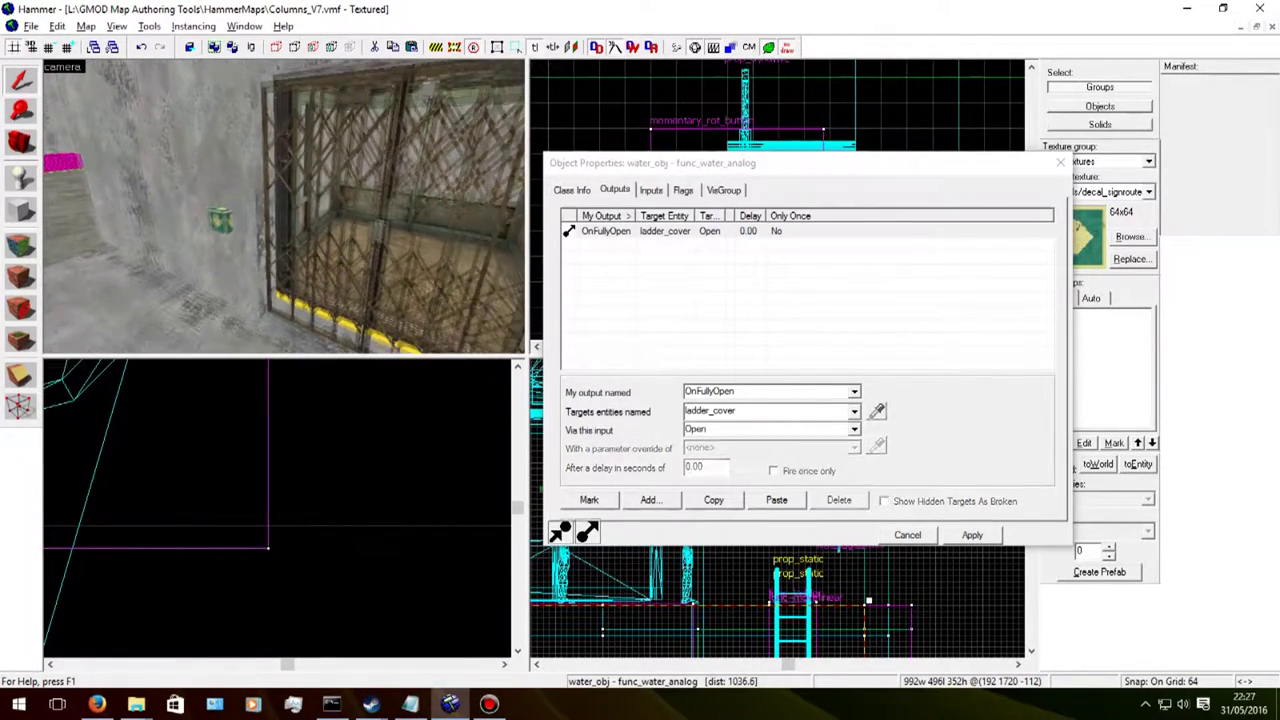
key("Left")
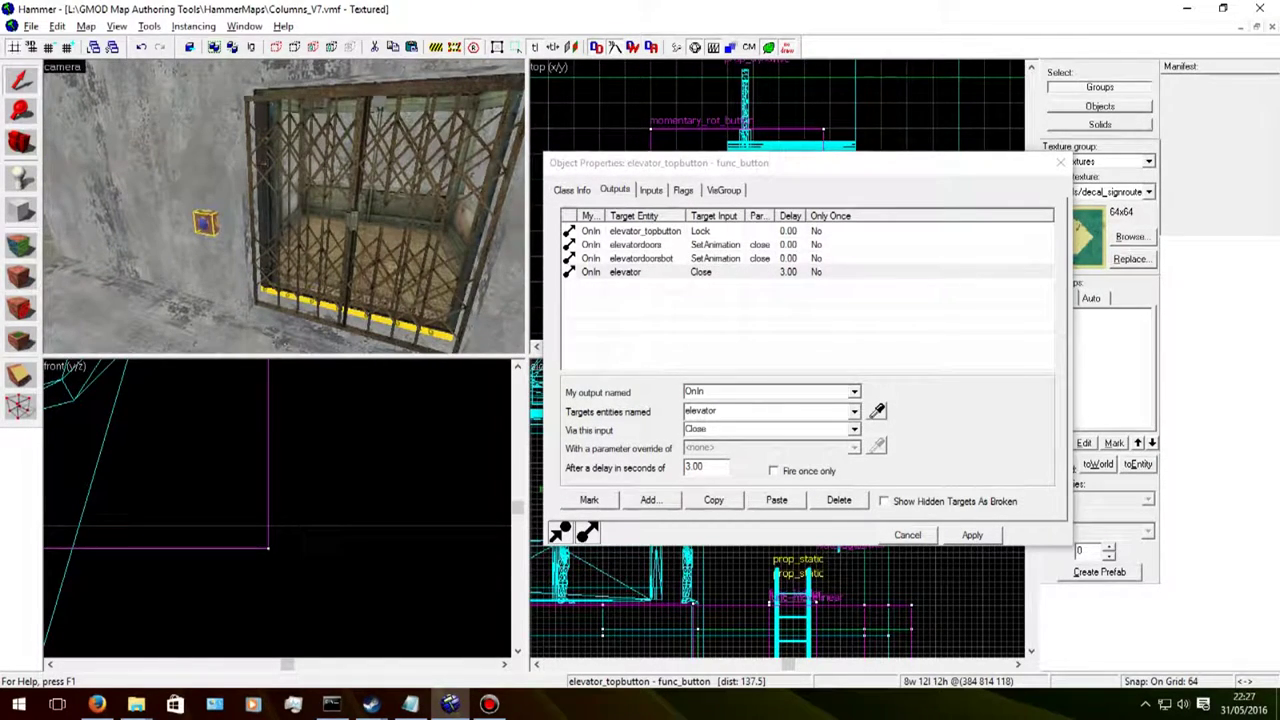
Step: Examine the elevator's lattice doors and the elevator_topbutton beside them from several angles
key("Down")
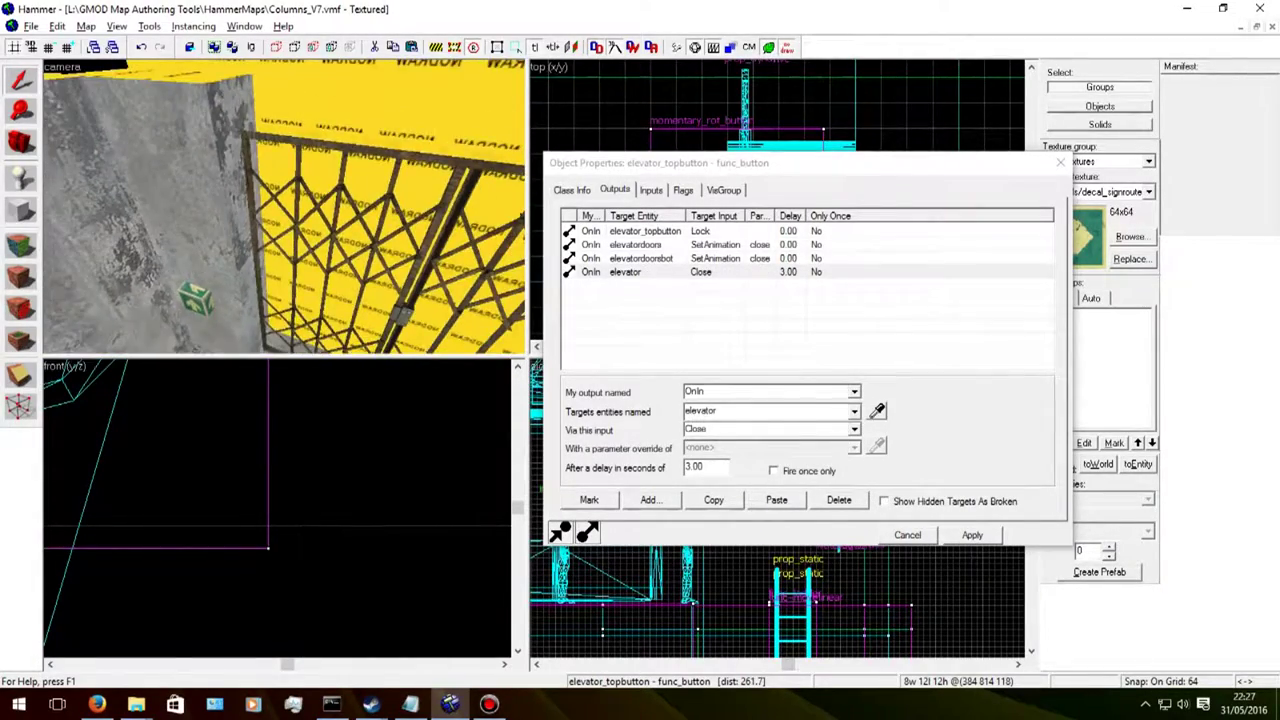
key("Page_Down")
key("Page_Up")
key("Up")
key("Up")
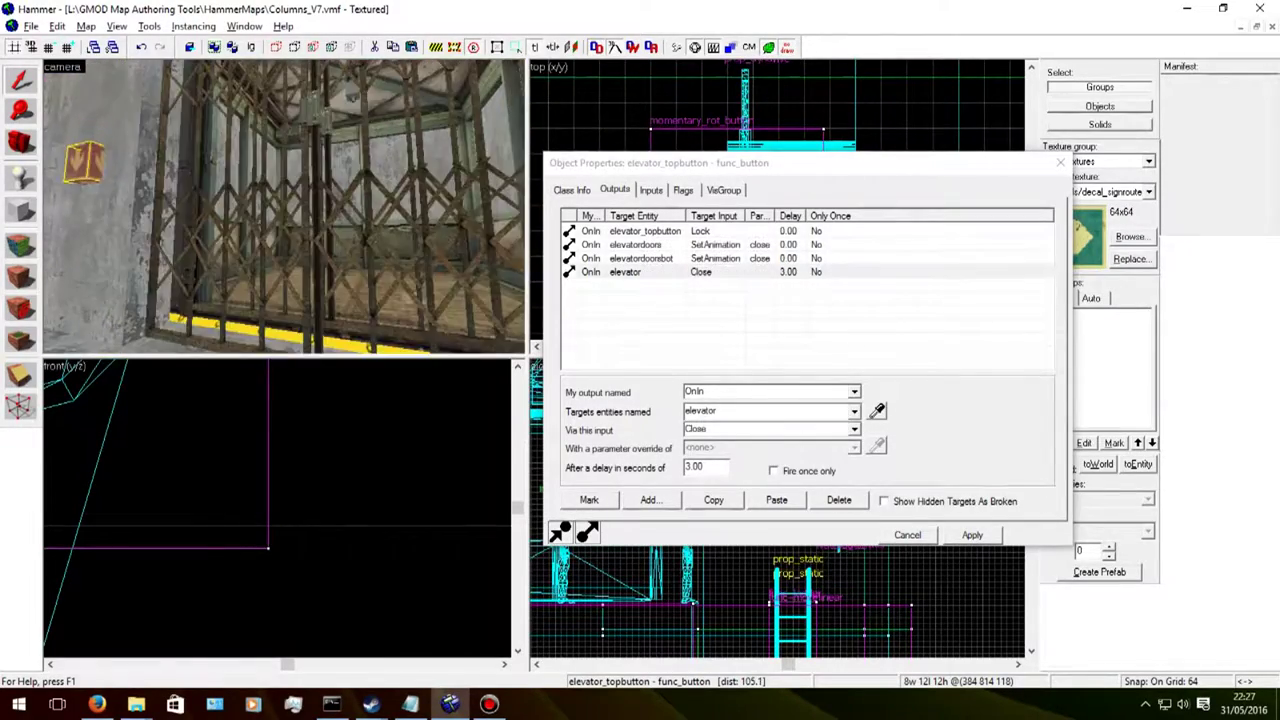
key("Page_Down")
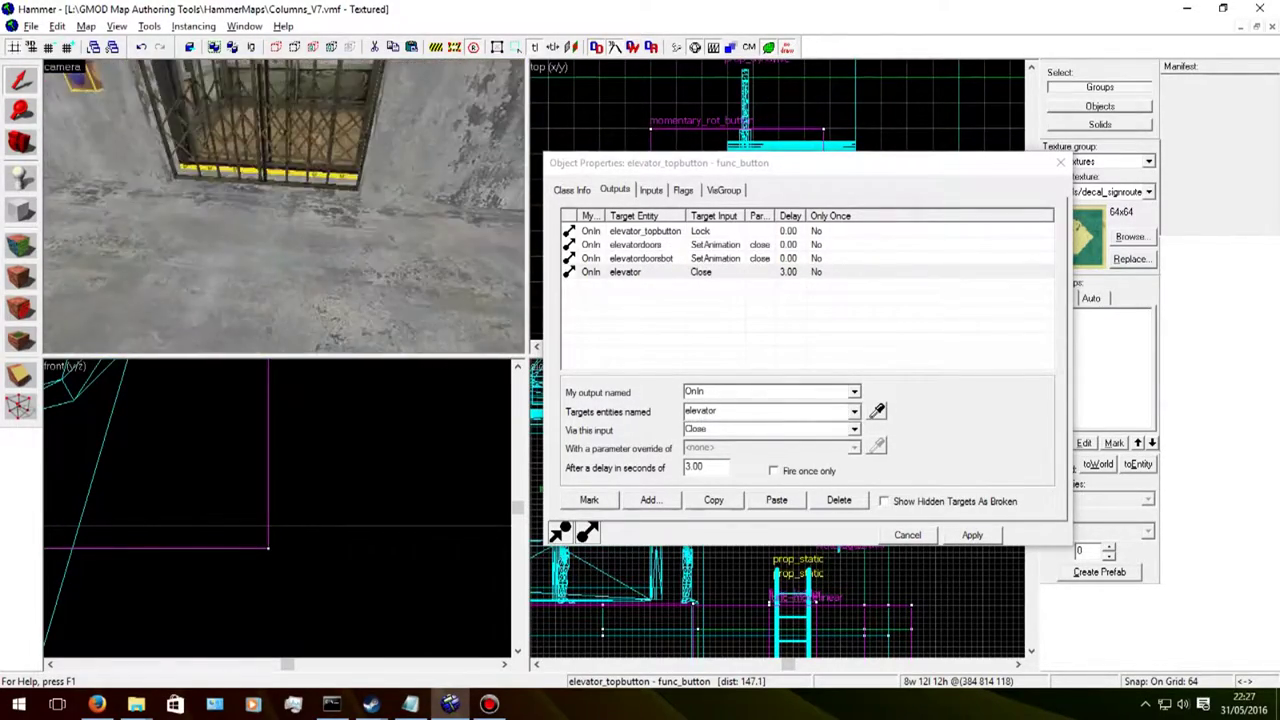
key("Right")
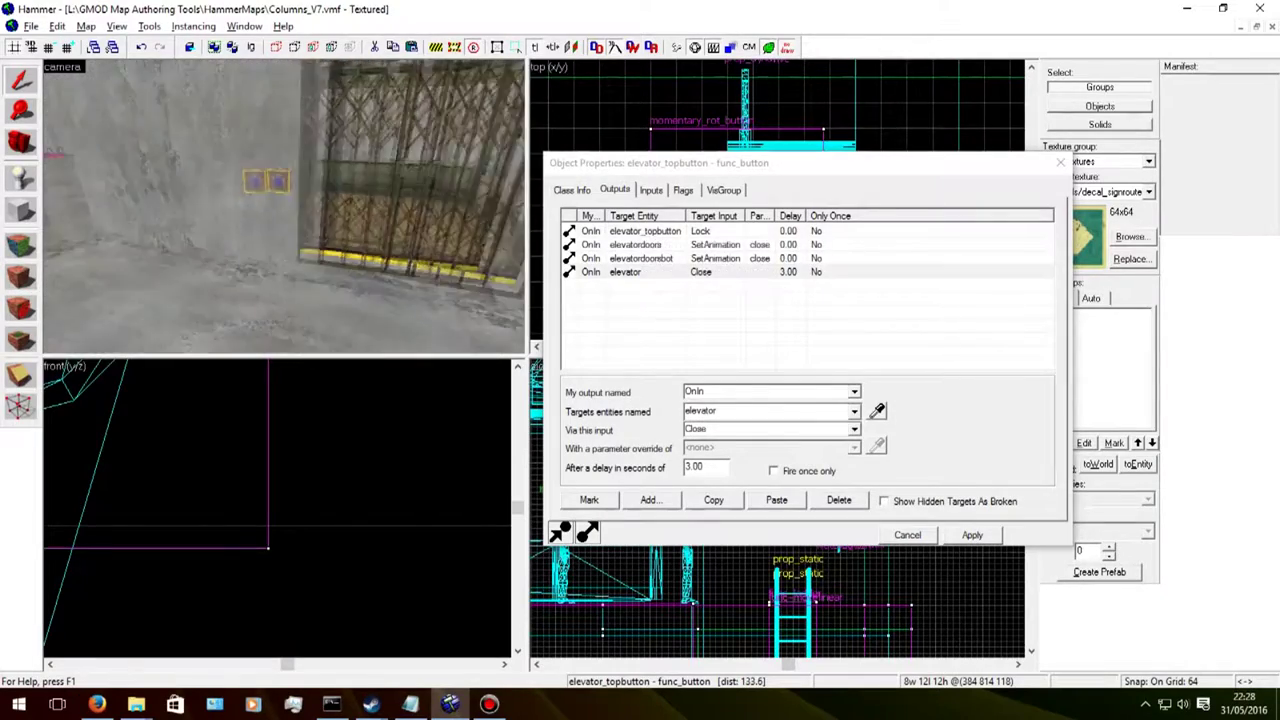
Step: Enter the elevator cabin, select the elevator_goup func_button on its control box and review its outputs
key("Left")
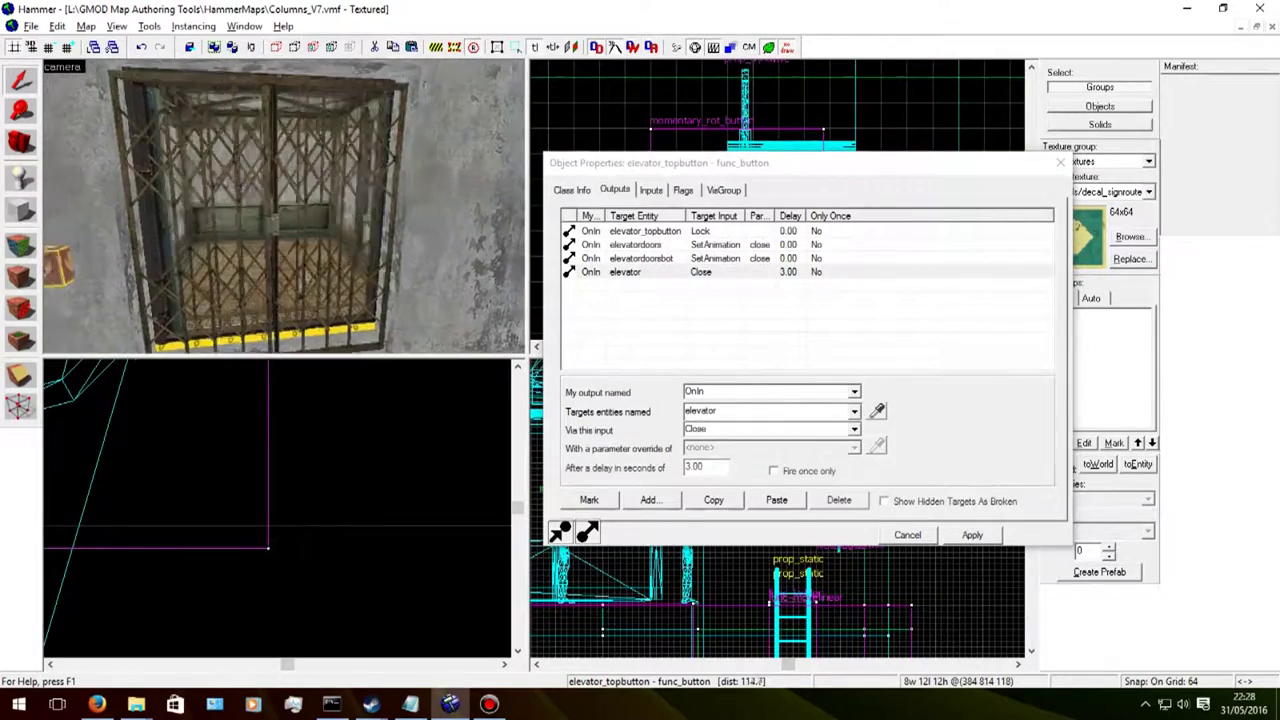
key("Up")
key("Up")
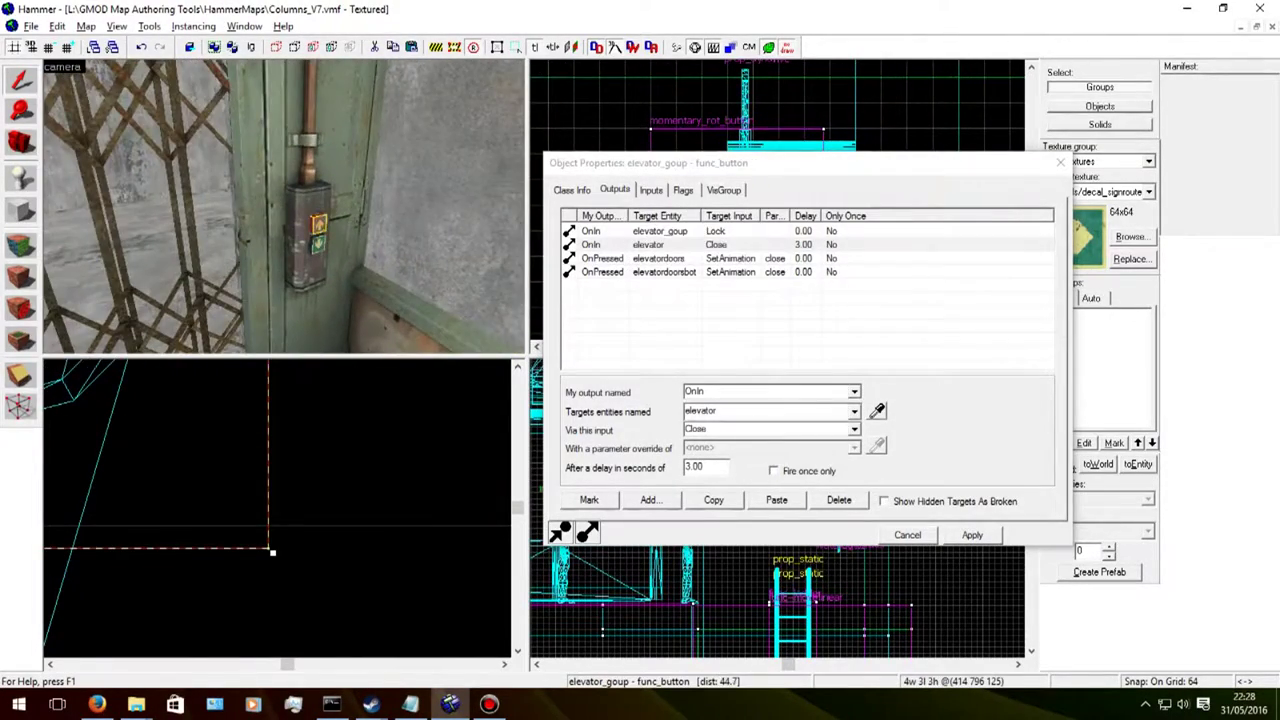
Step: Return to the elevator_topbutton outside the gate, review its class properties and compare it with the cabin's control box
key("w")
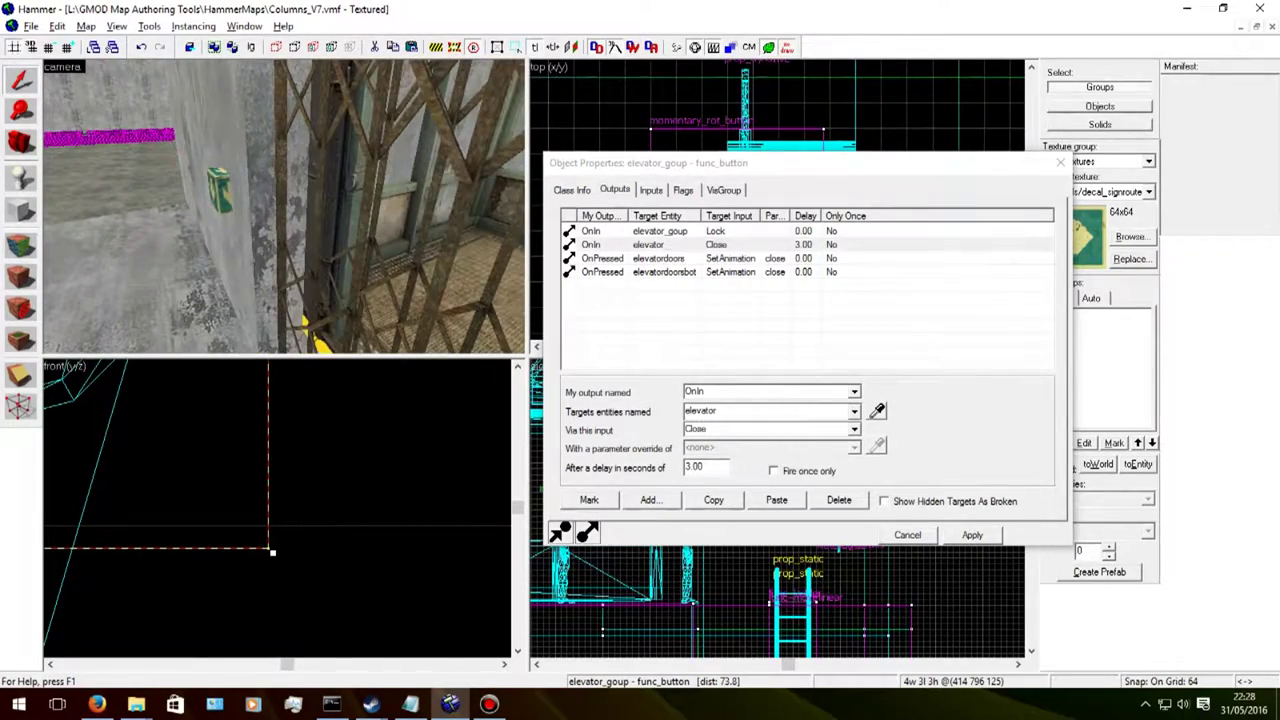
key("w")
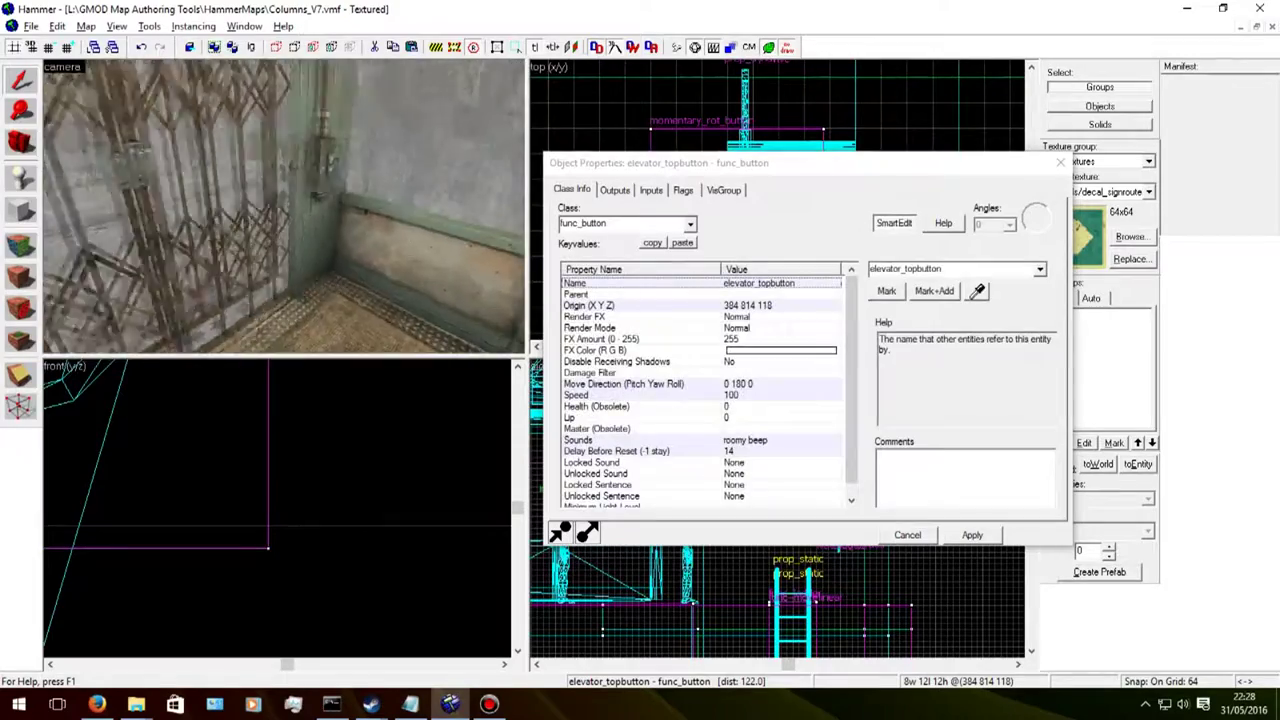
key("w")
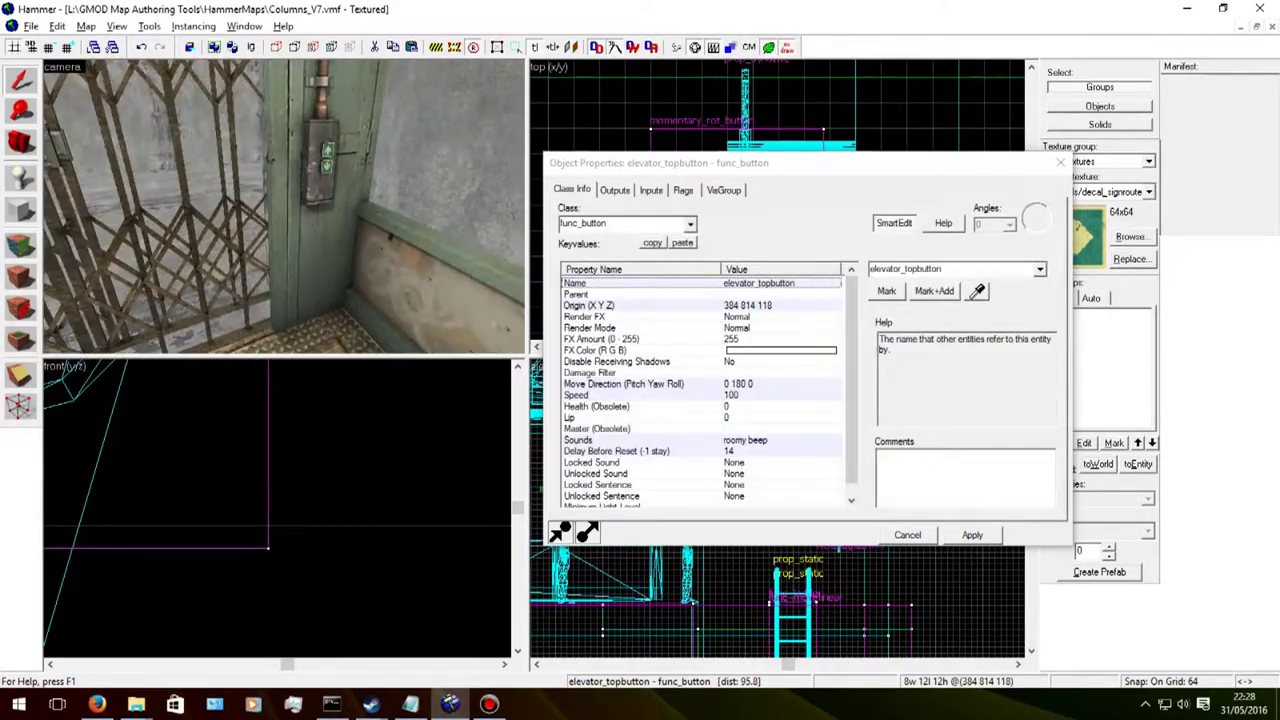
key("w")
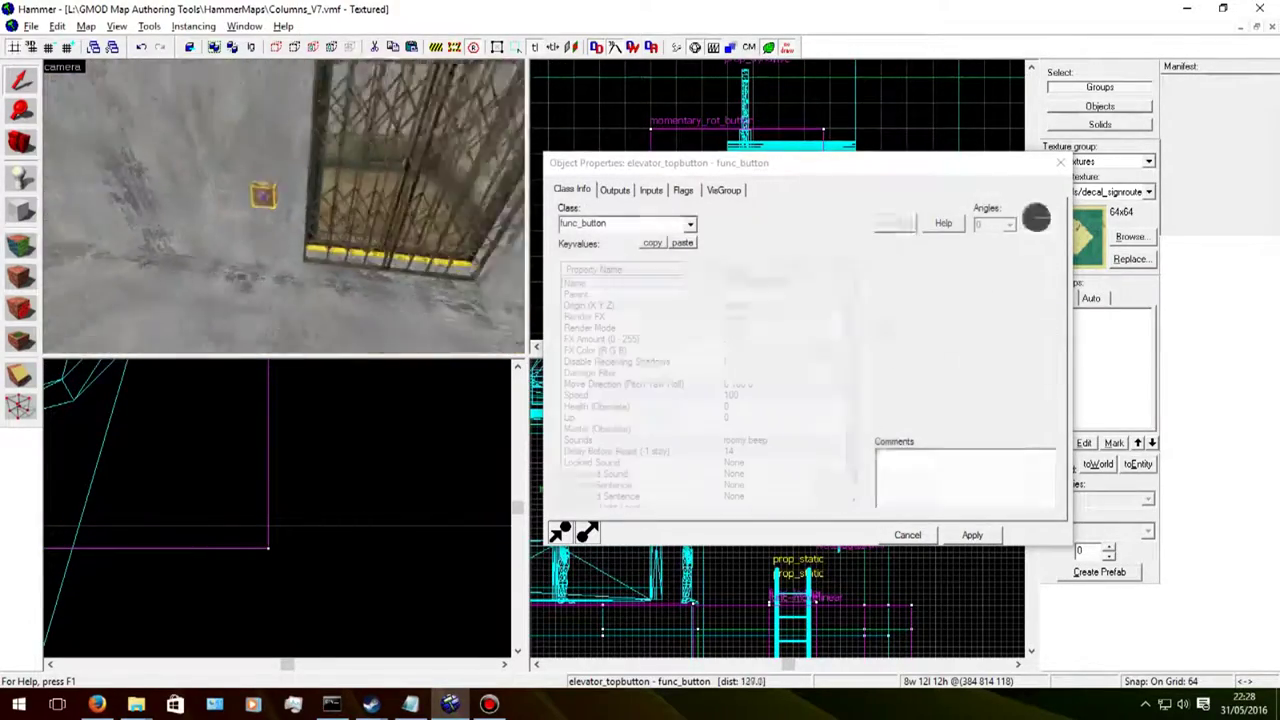
key("w")
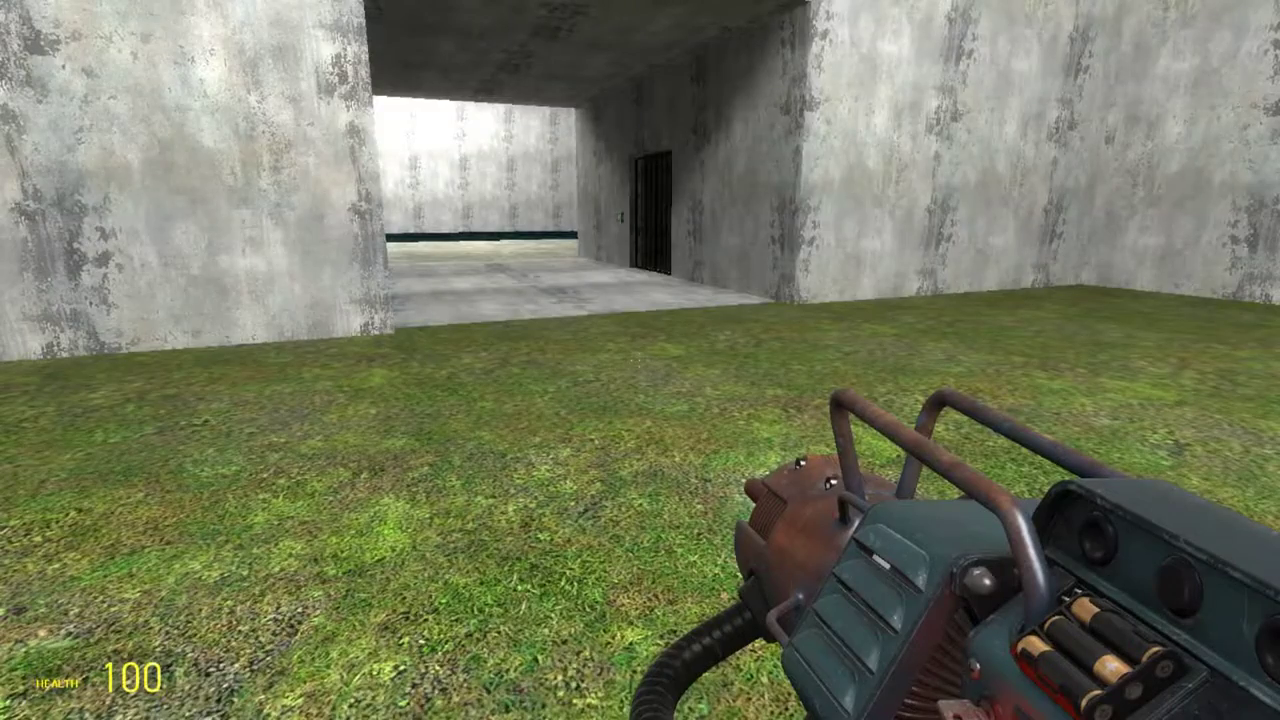
key("w")
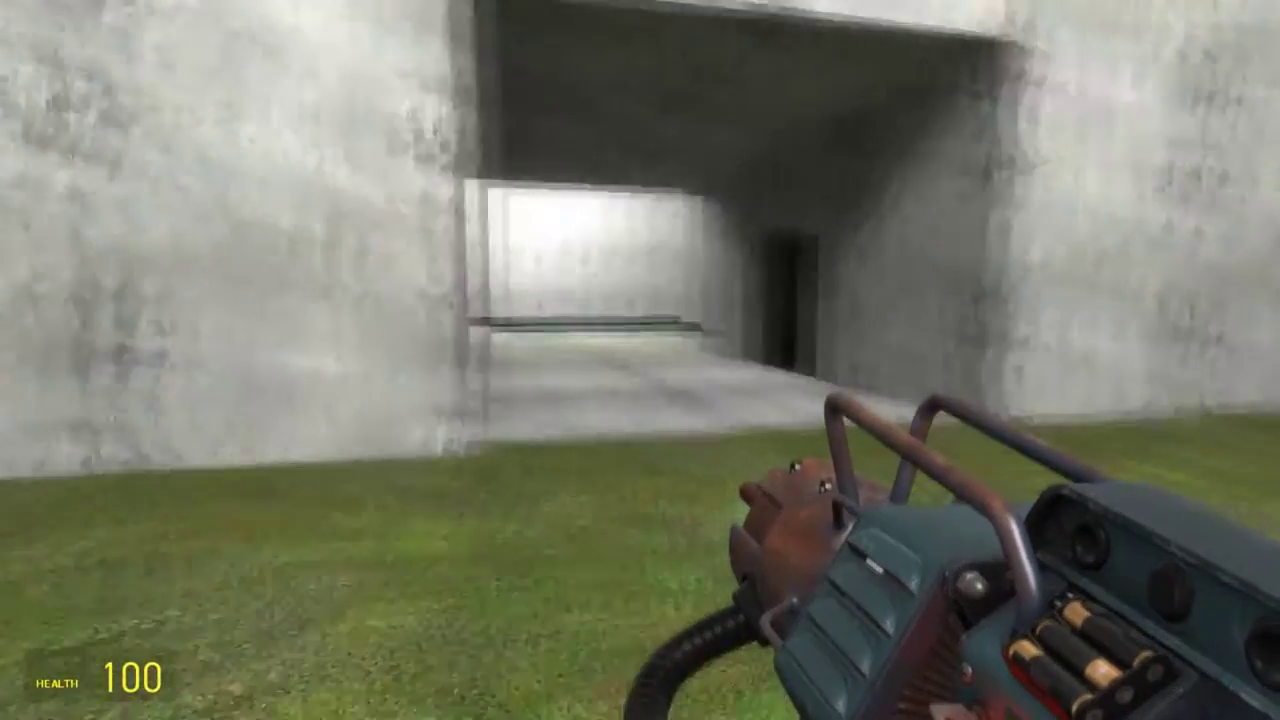
key("w")
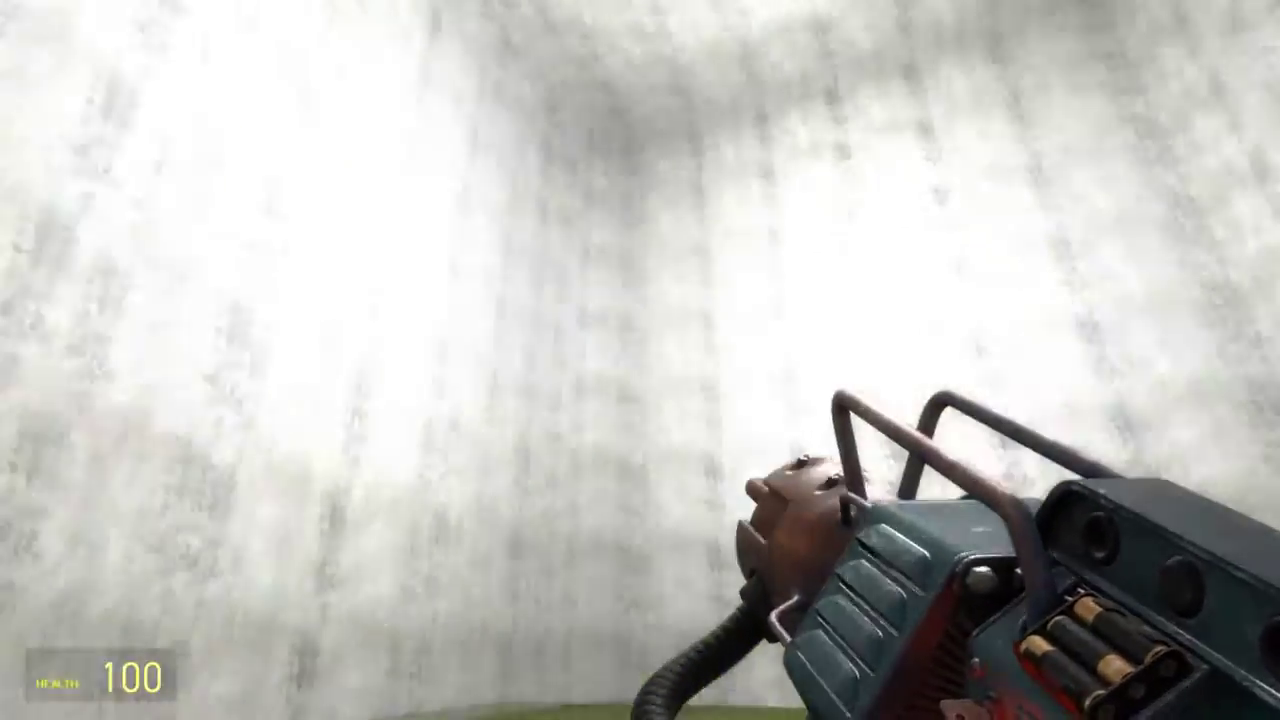
key("w")
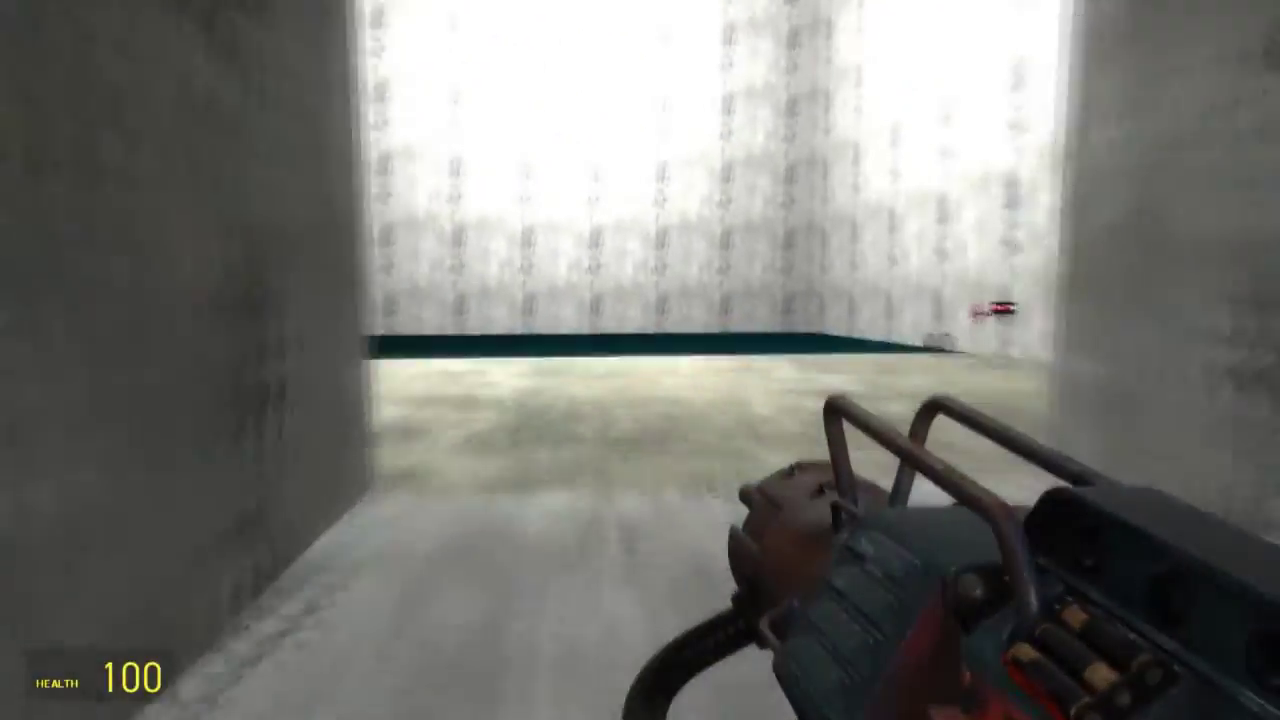
key("w")
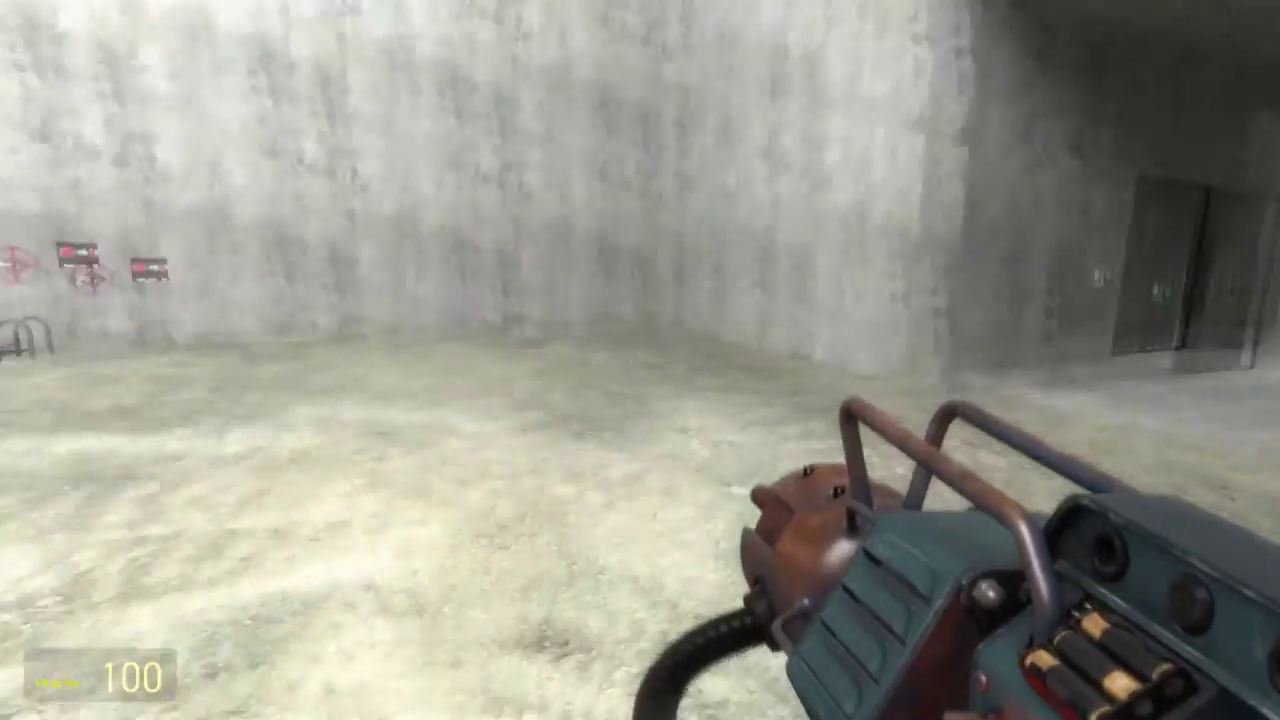
key("w")
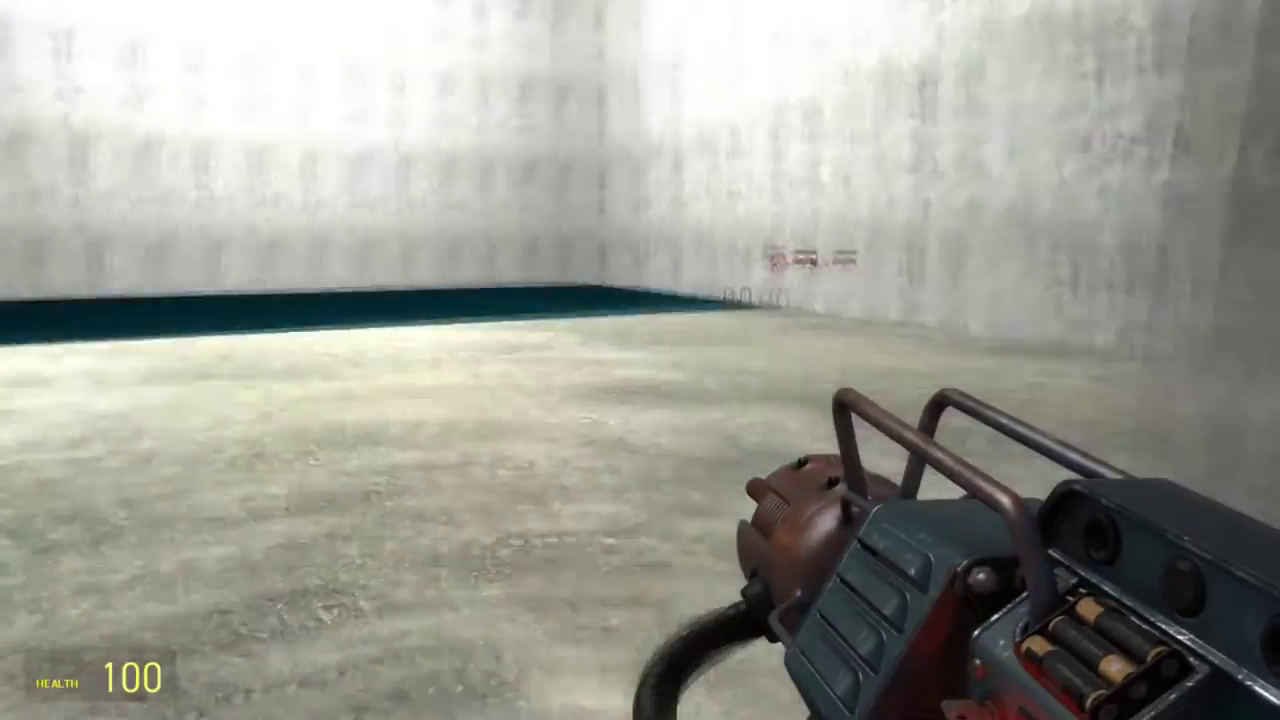
key("w")
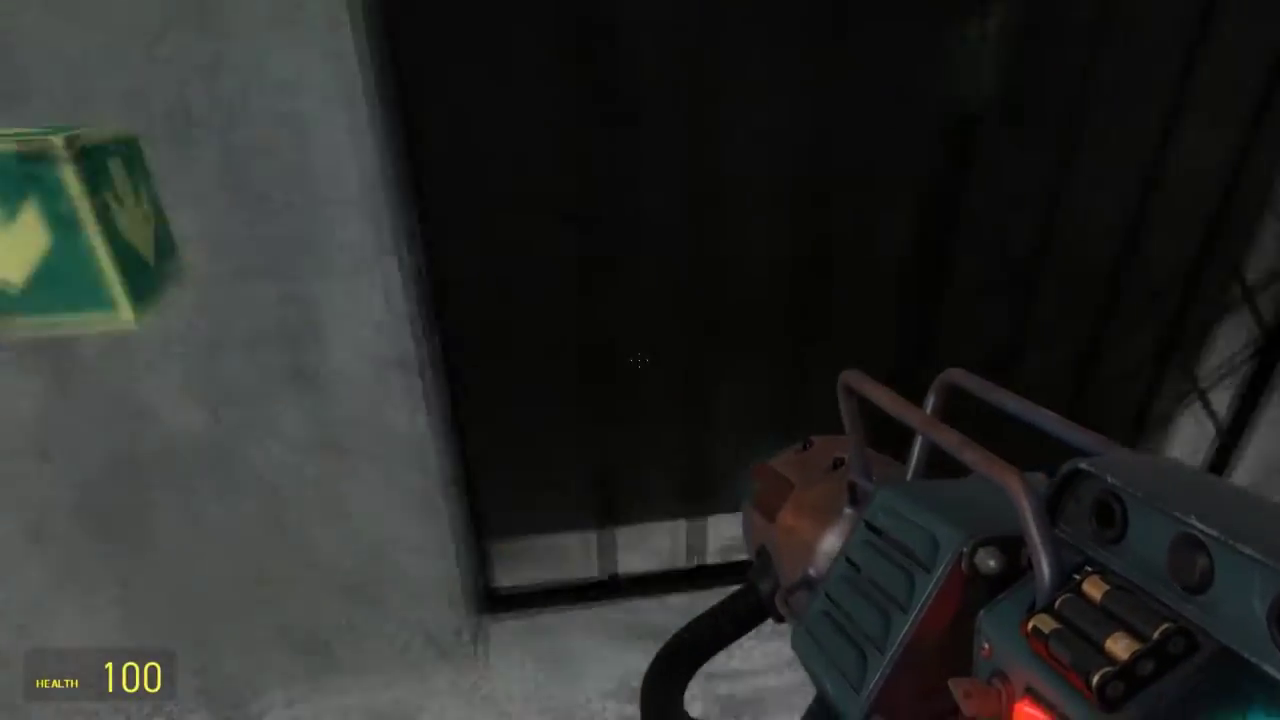
key("s")
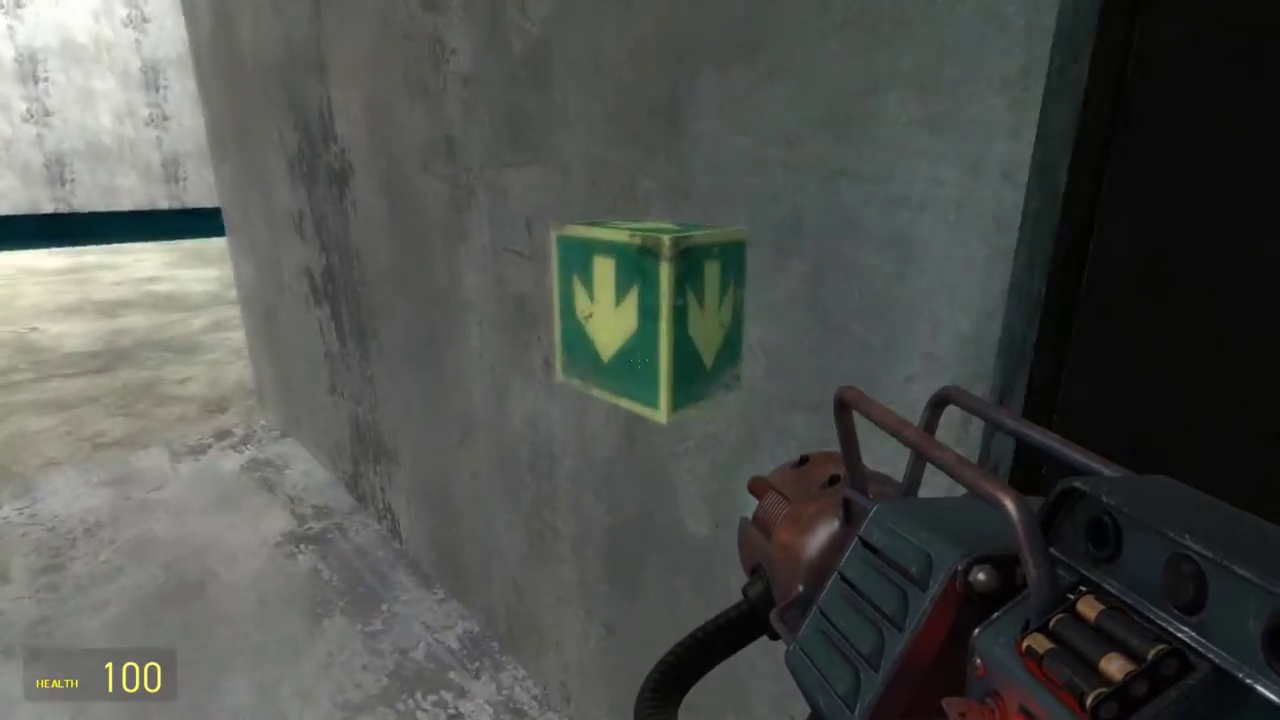
key("w")
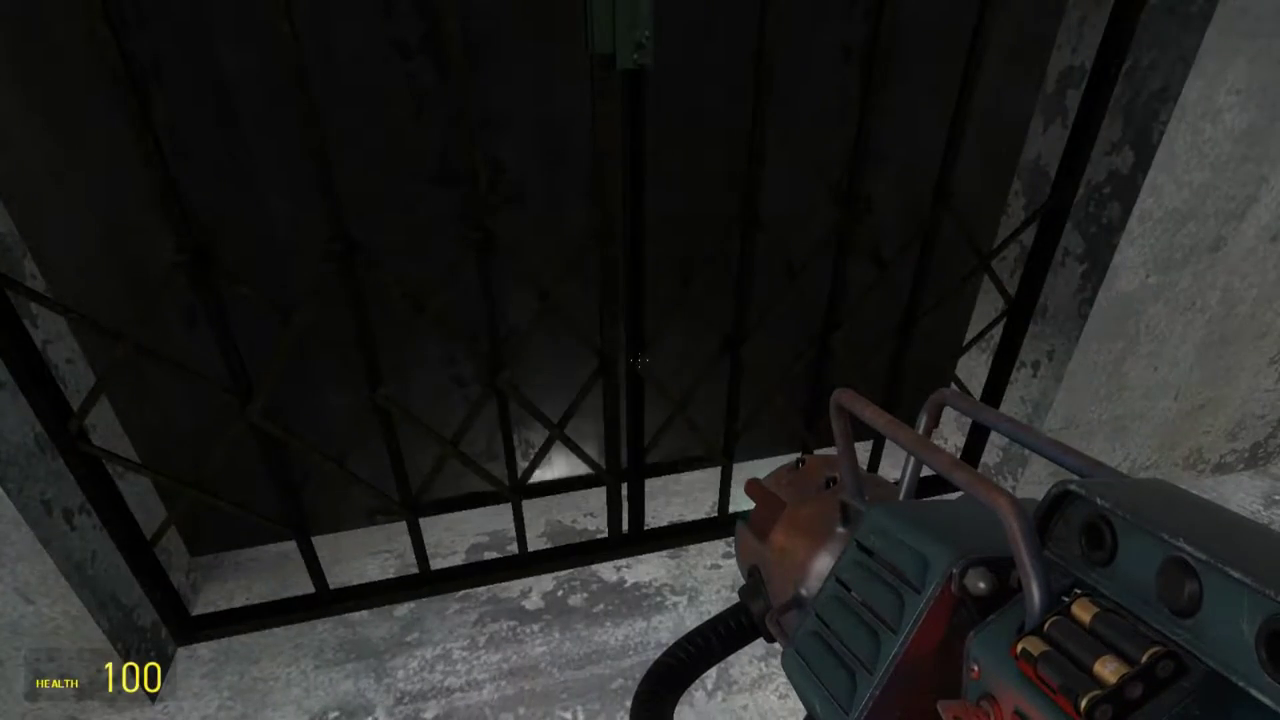
key("s")
key("w")
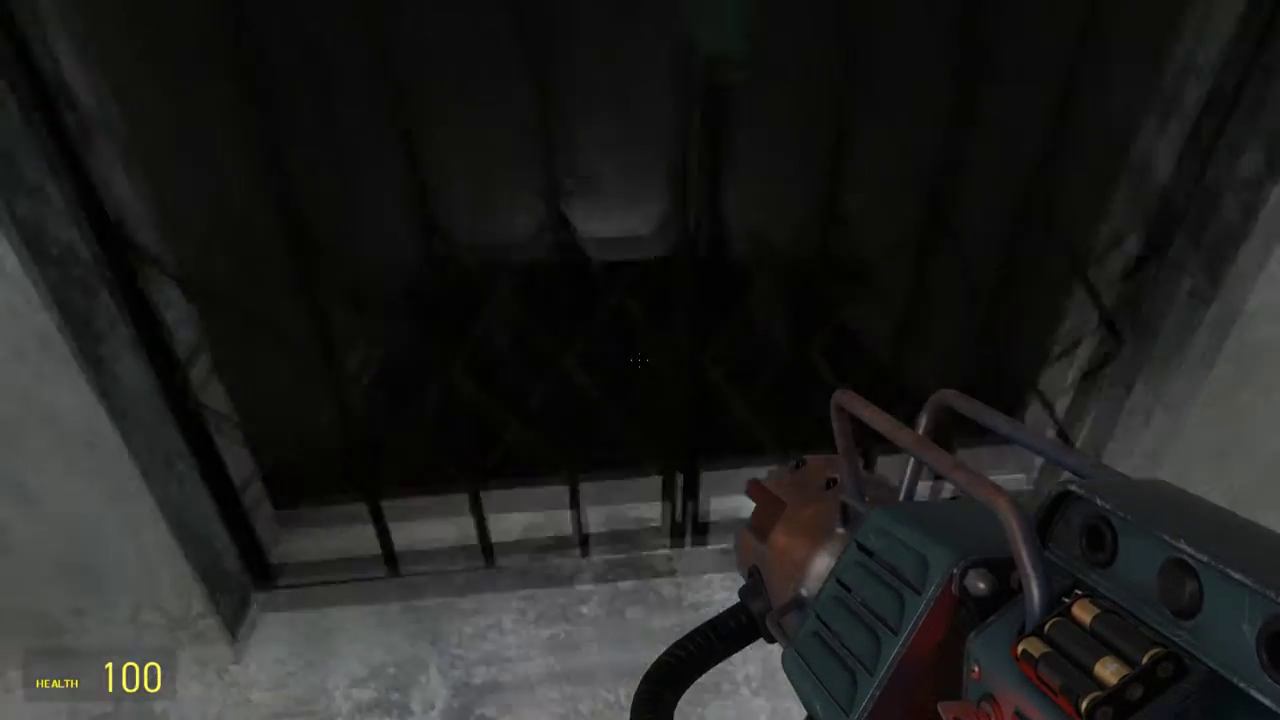
key("w")
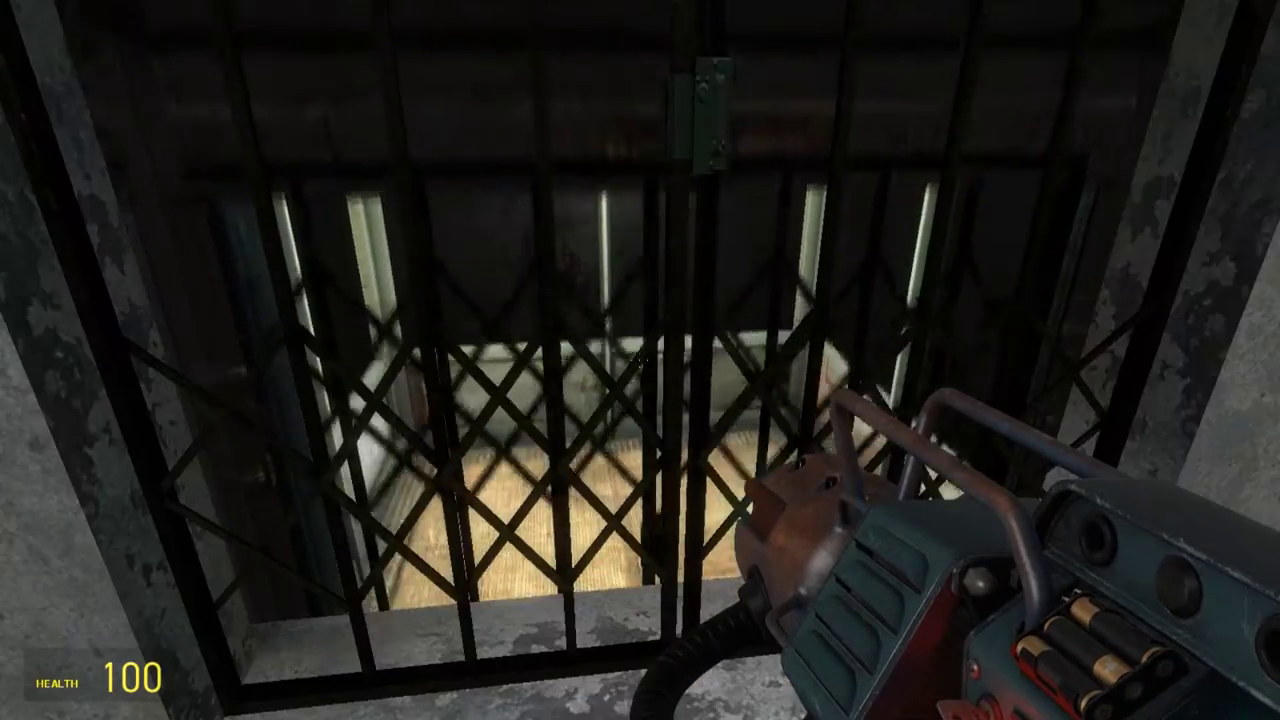
key("e")
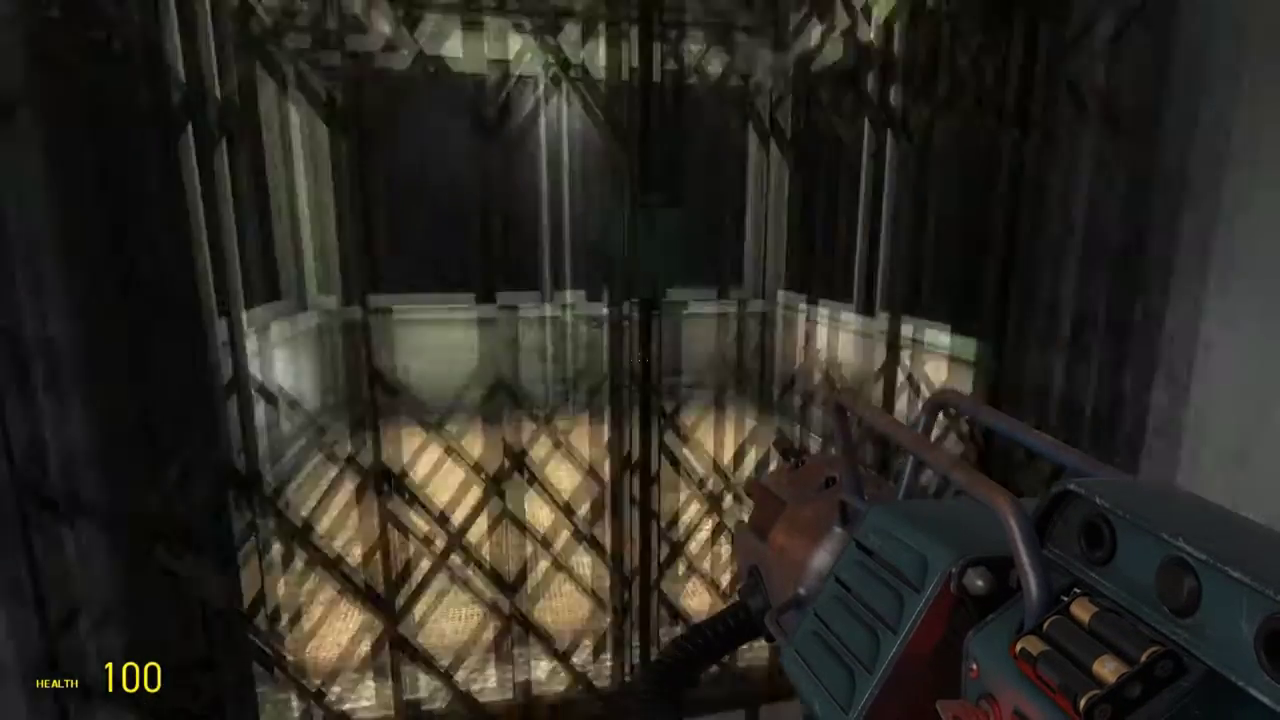
key("a")
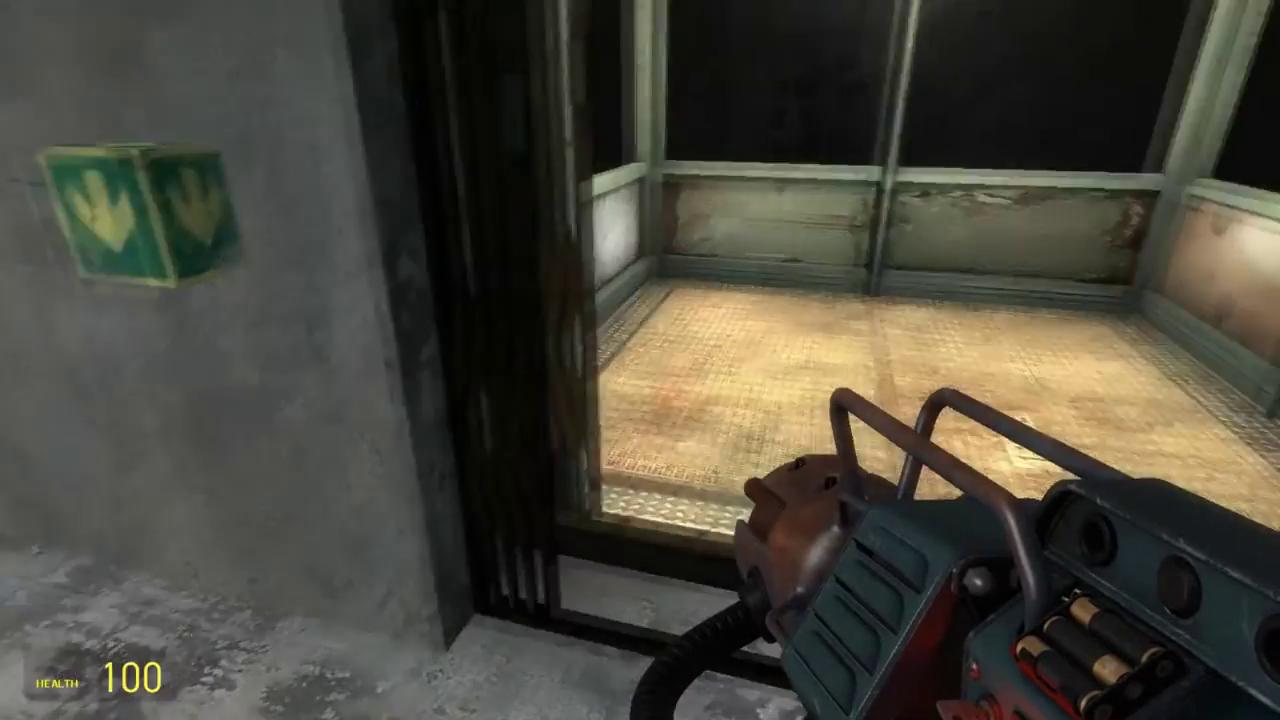
key("s")
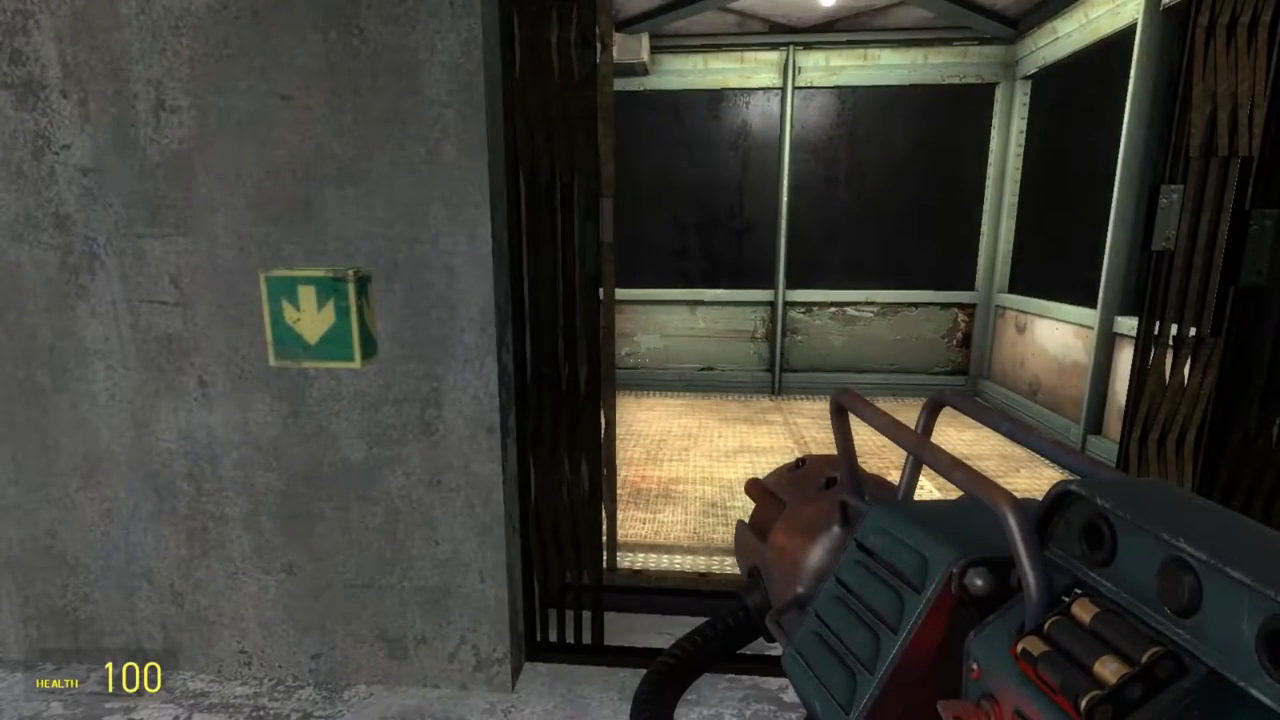
key("s")
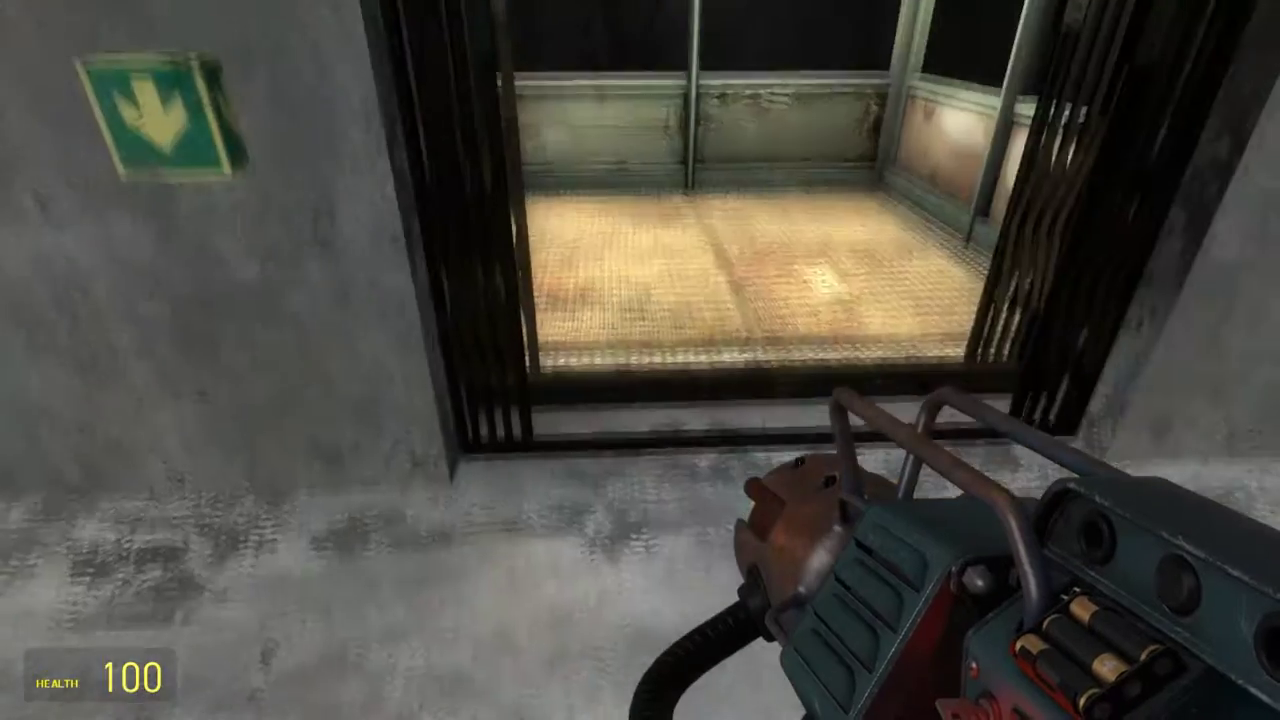
key("w")
key("s")
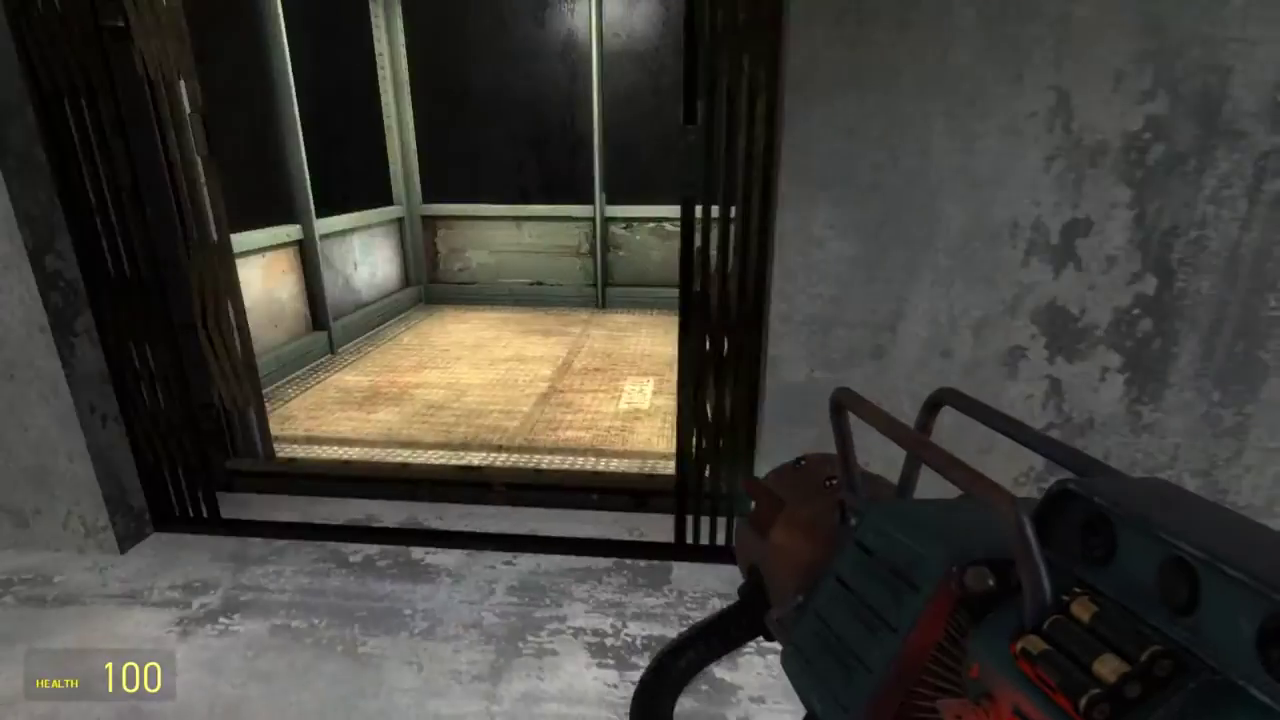
key("s")
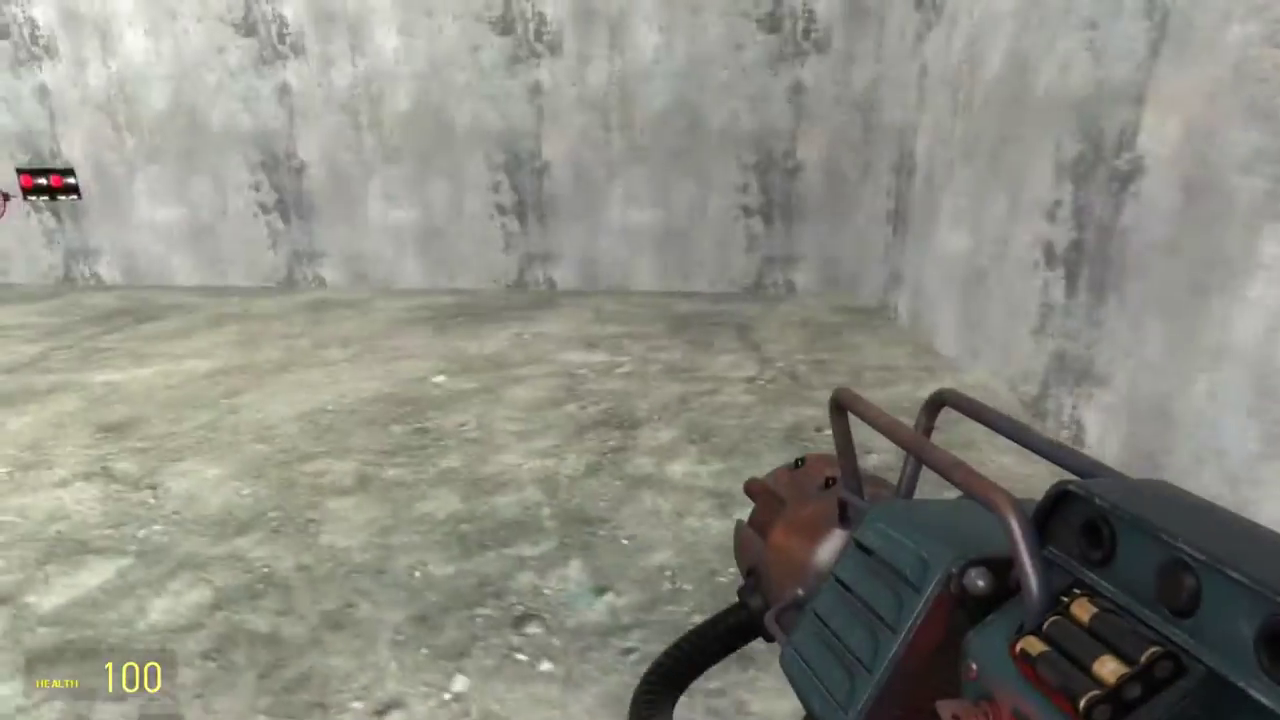
key("w")
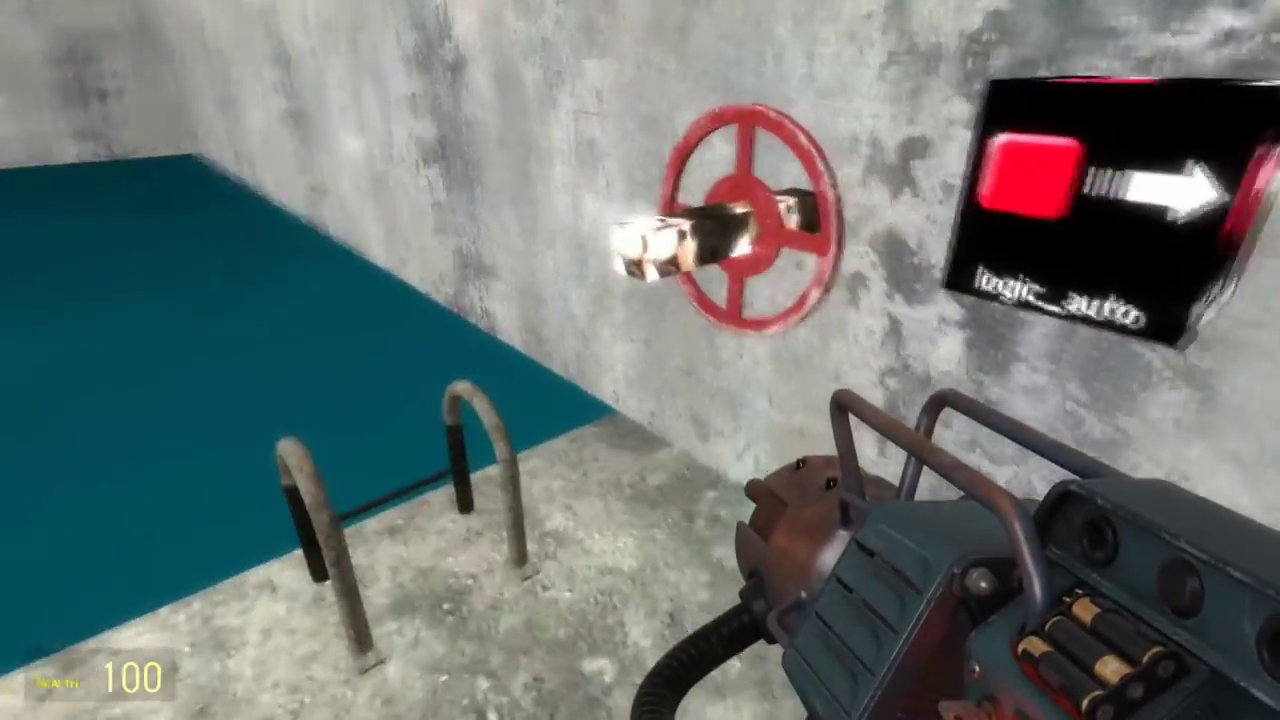
key("w")
key("w")
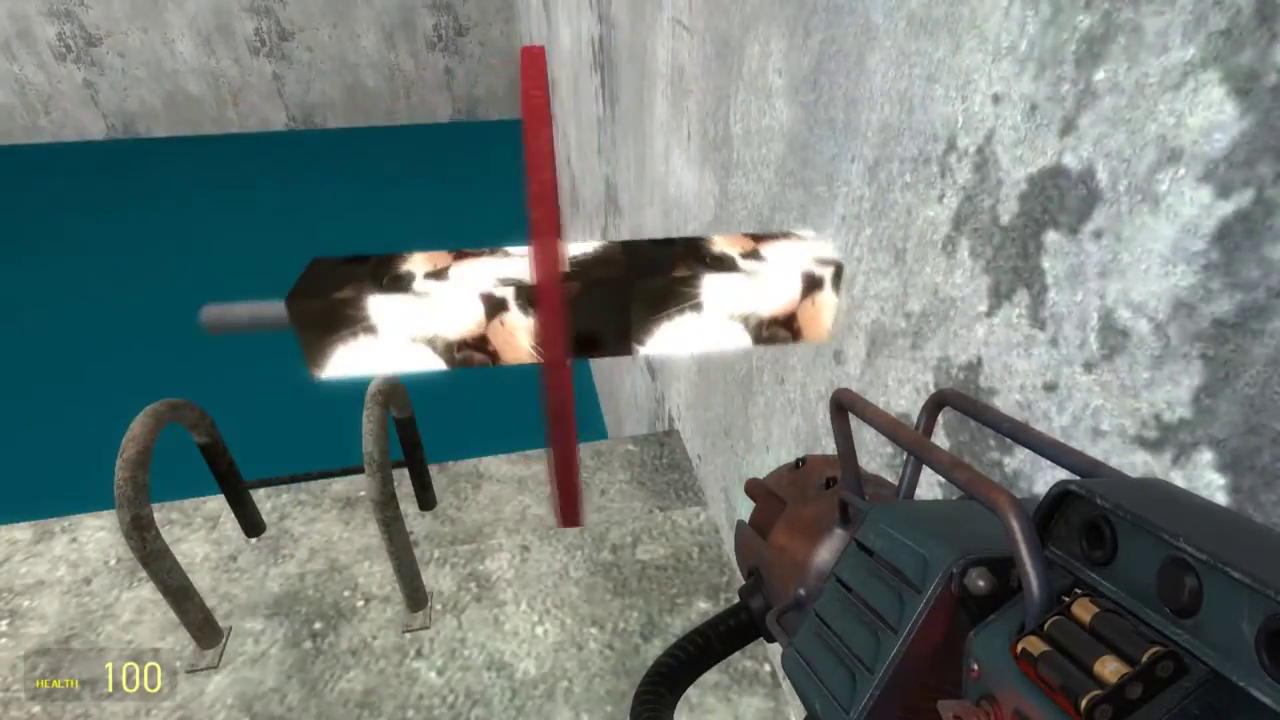
key("s")
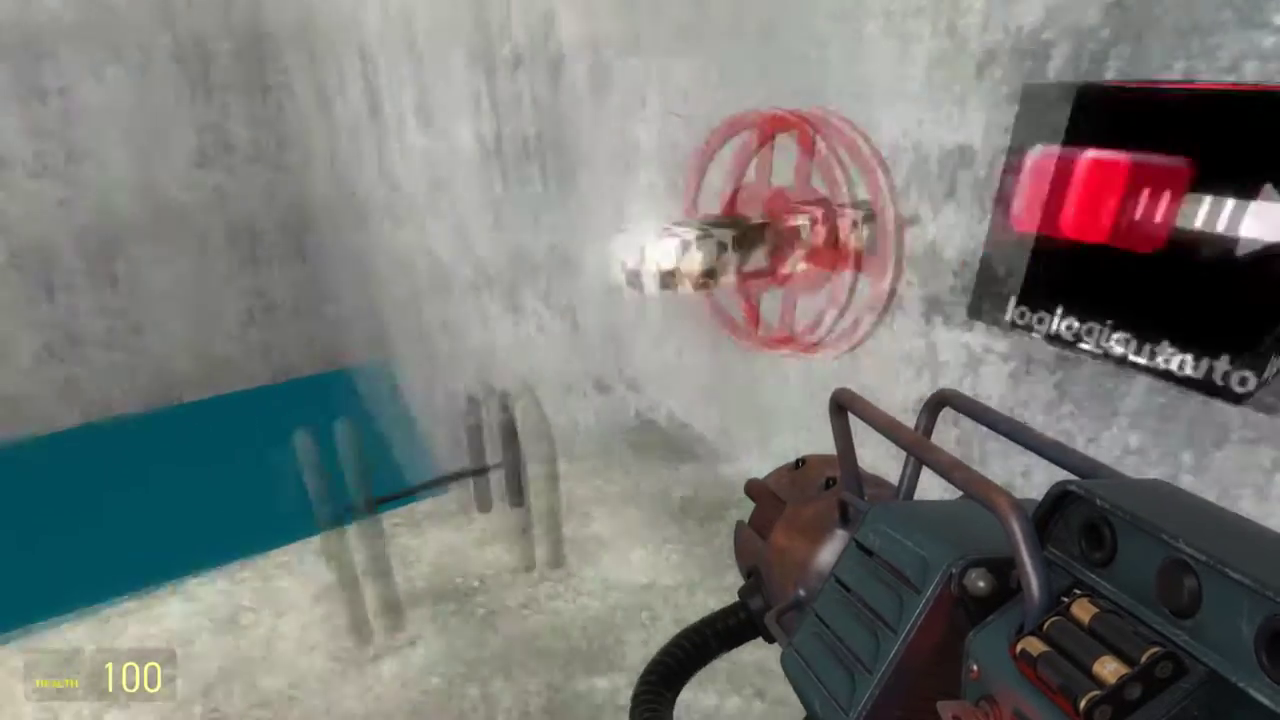
Step: Drain the pool at the red valve and climb down its ladder to the empty floor
key("w")
key("s")
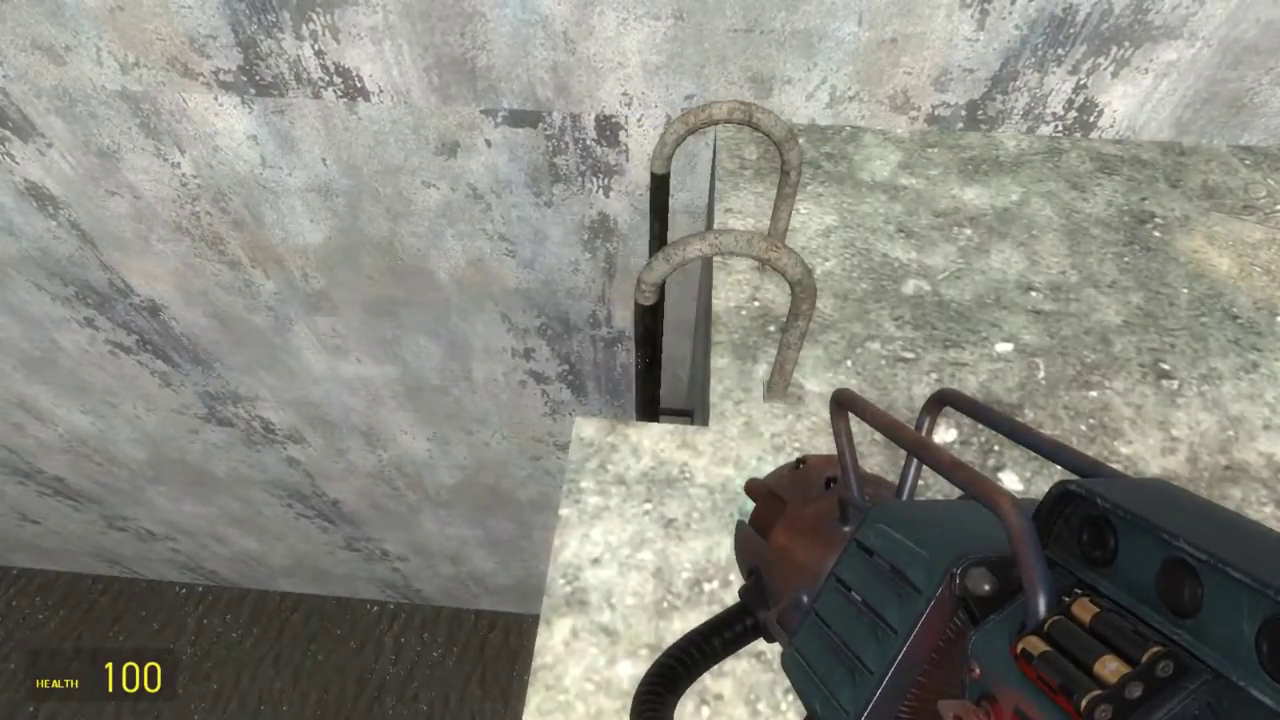
key("w")
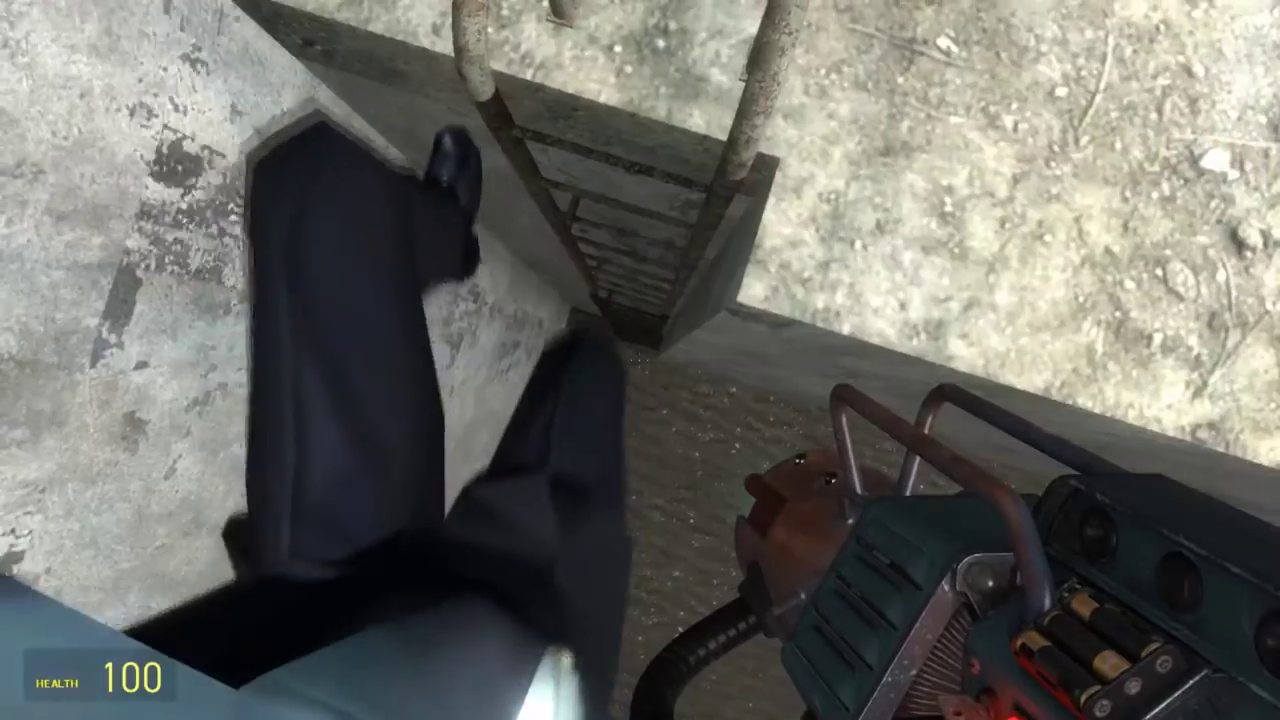
key("w")
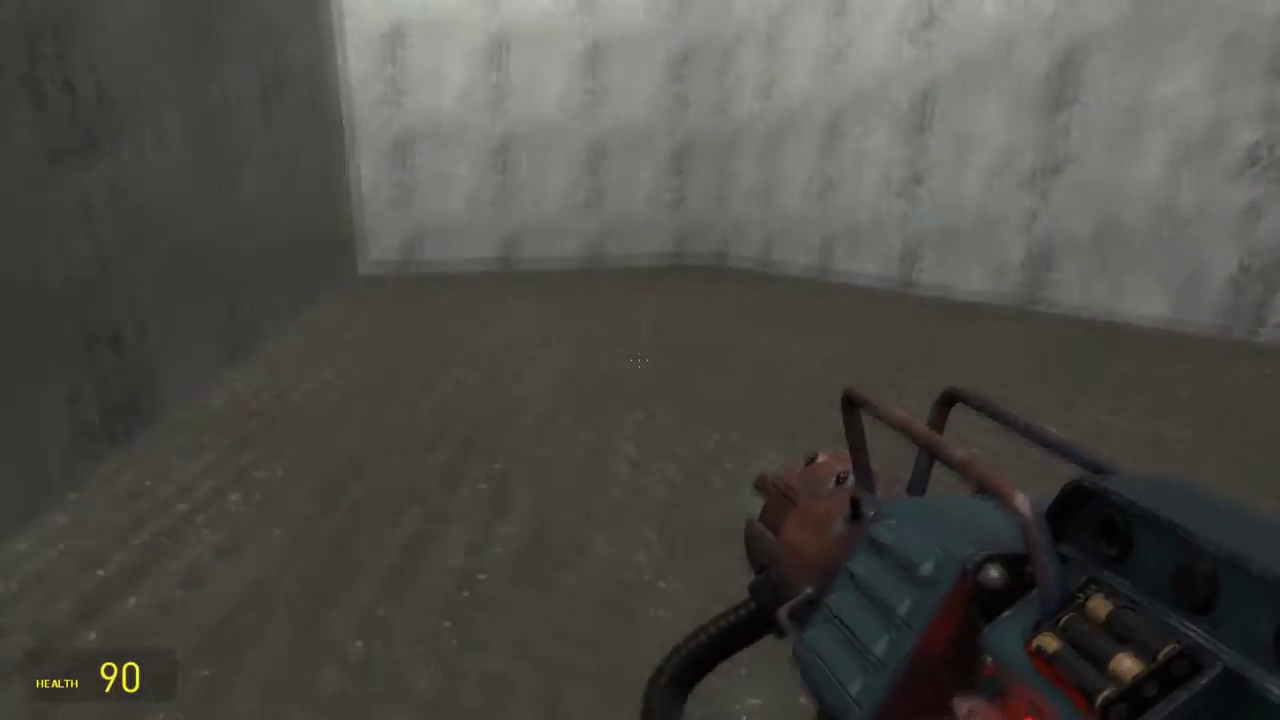
Step: Climb the ladder out of the drained pool and refill it with water from the deck
key("w")
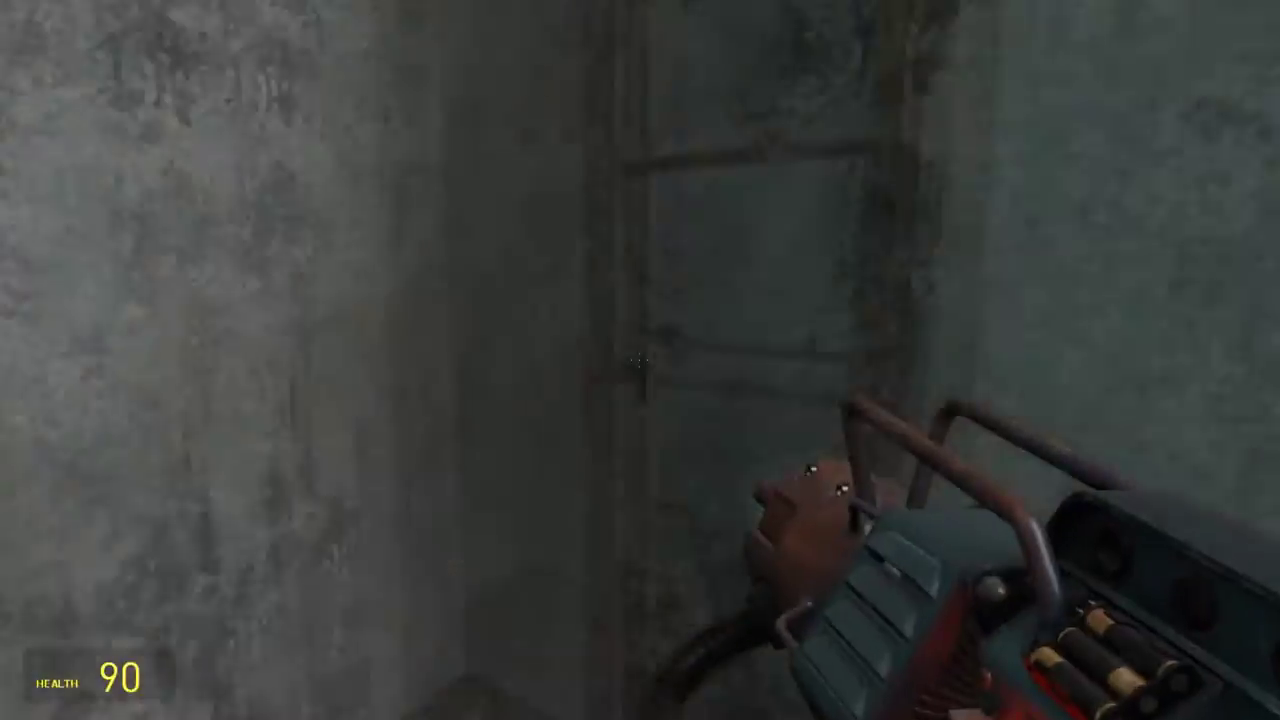
key("w")
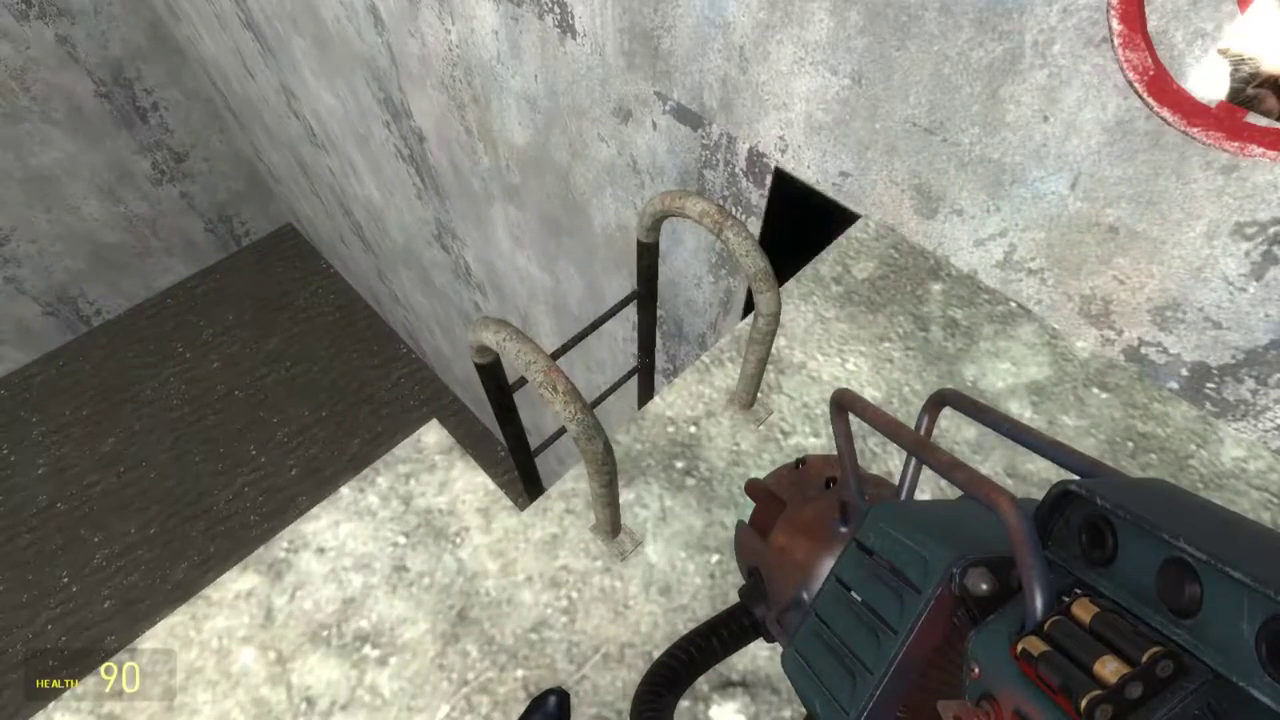
left_click(640, 360)
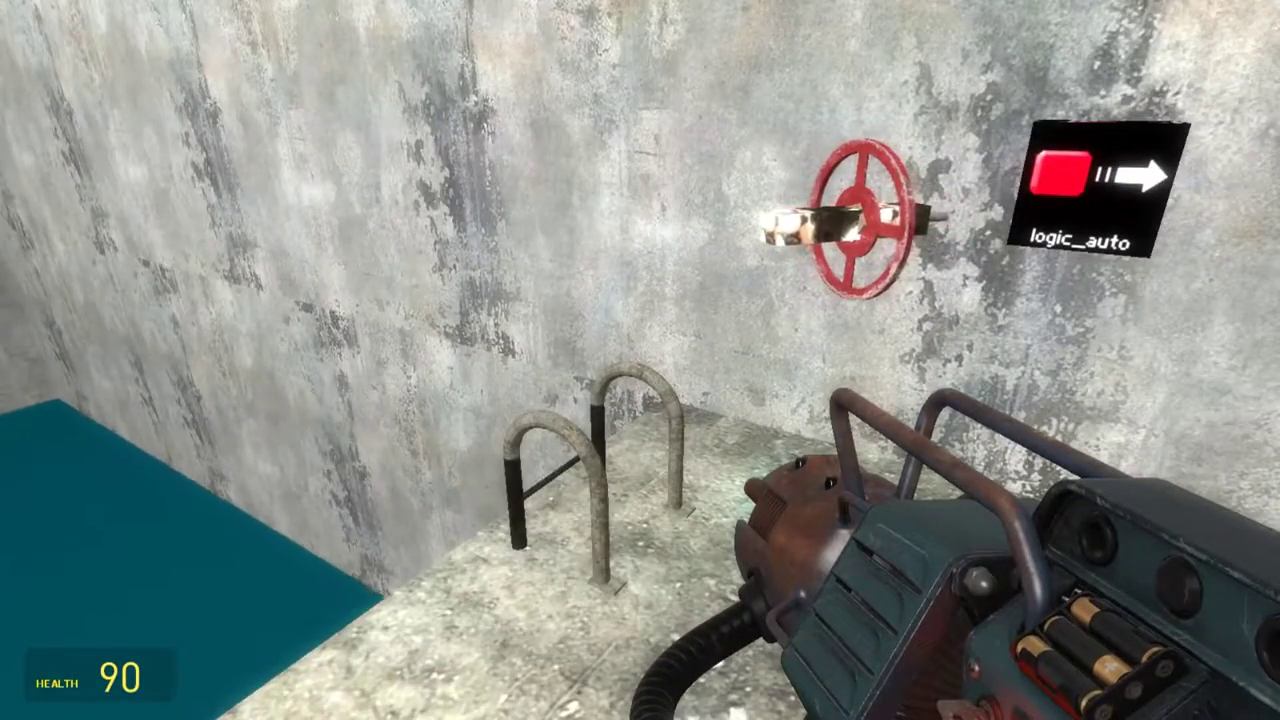
Step: Walk to the upper elevator entrance, inspect the up and down buttons on the cabin's control box and step back out to the call button
key("w")
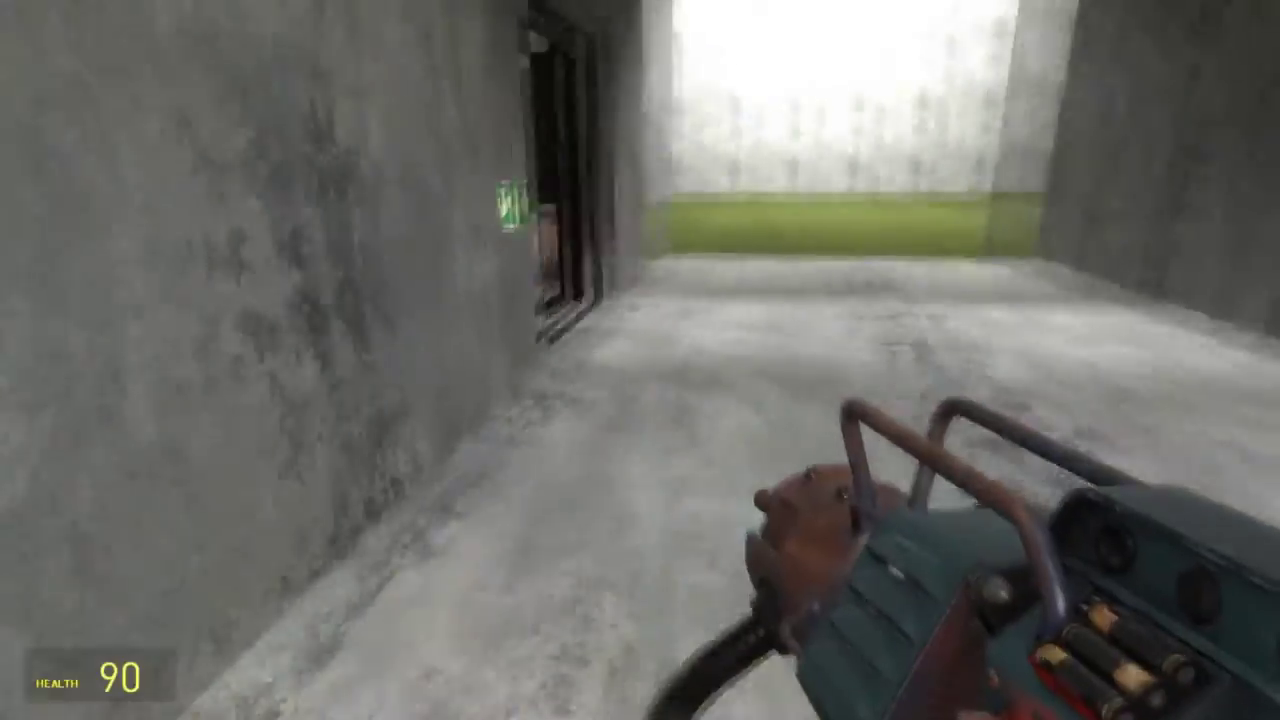
key("w")
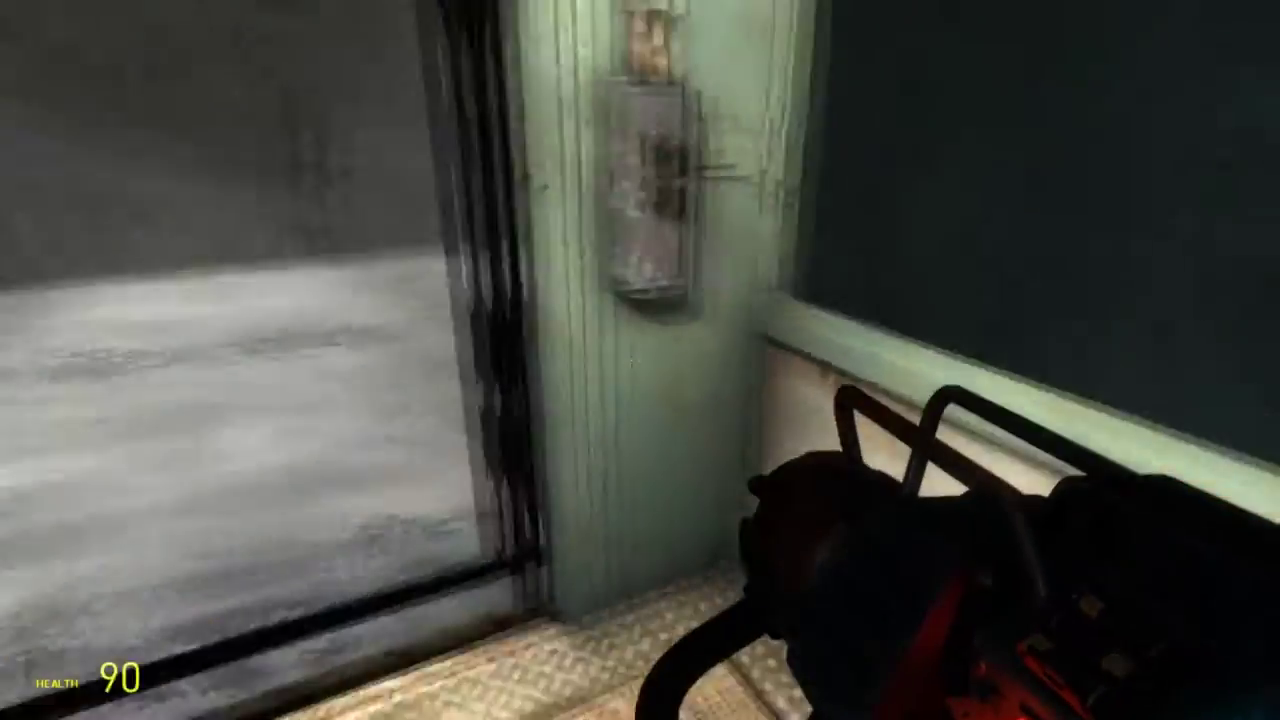
key("w")
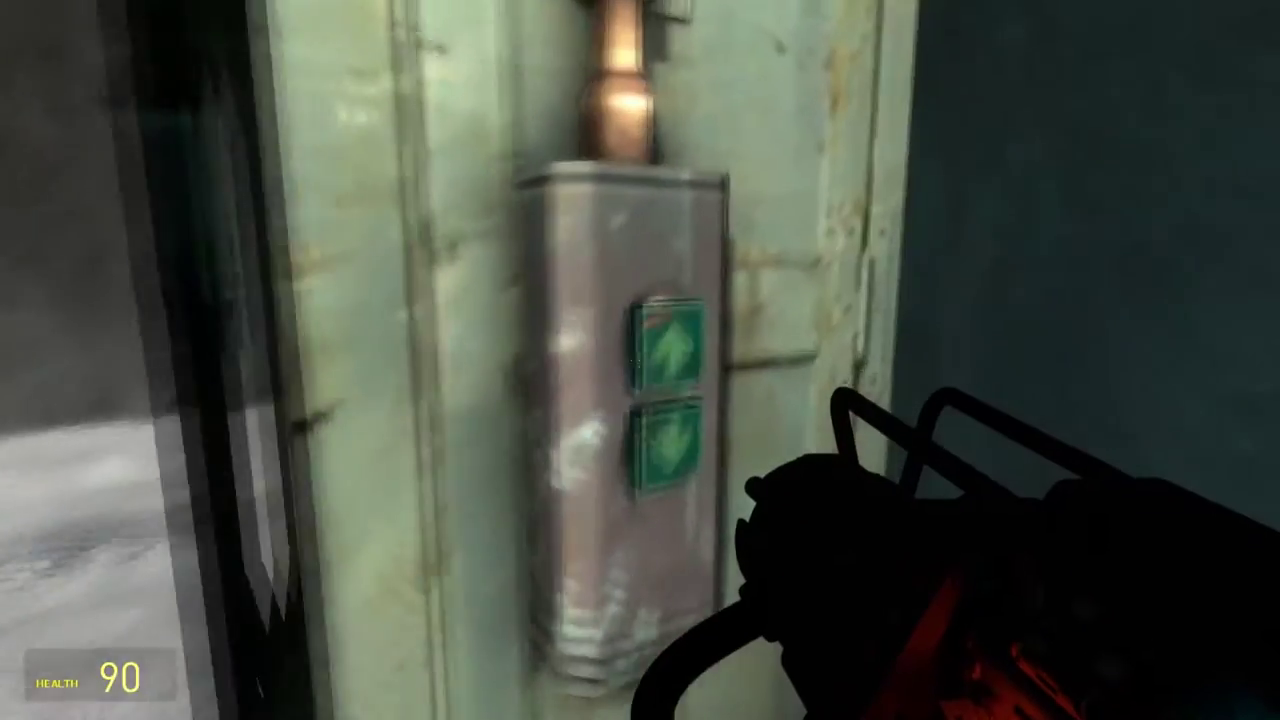
key("s")
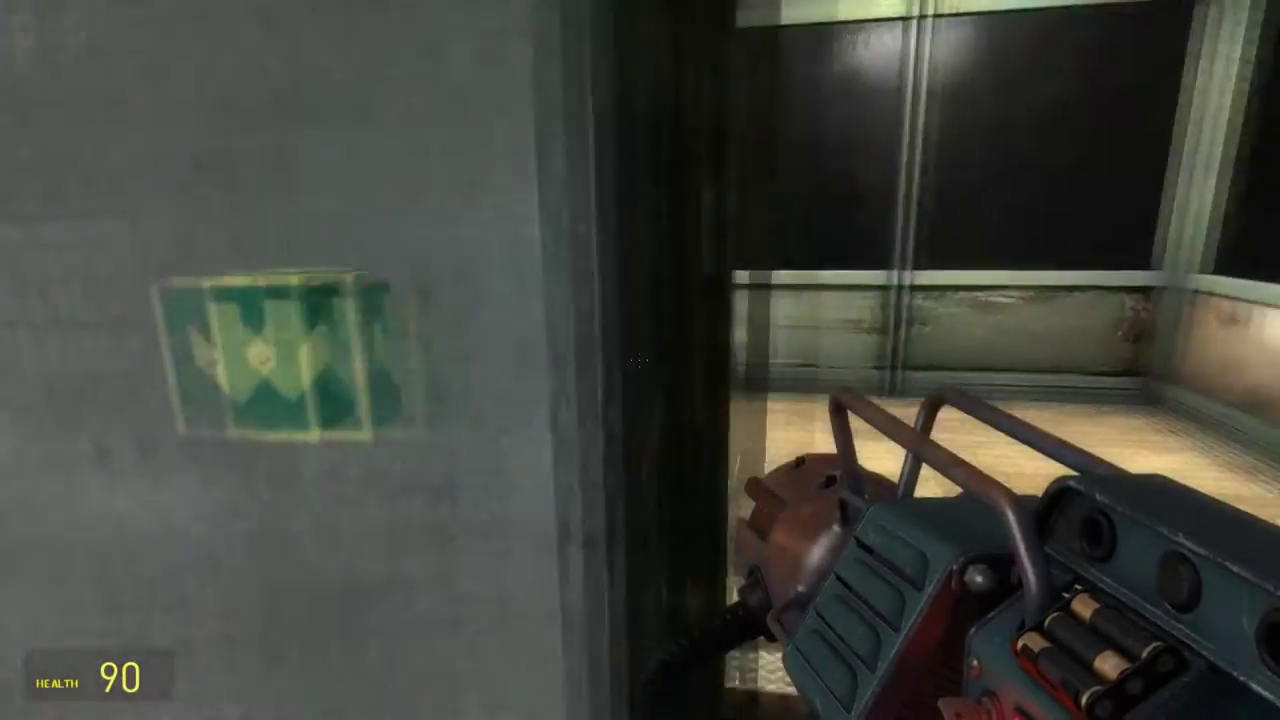
Step: Check the call button on the lower level, re-enter the cabin and send the elevator up from its control box
key("w")
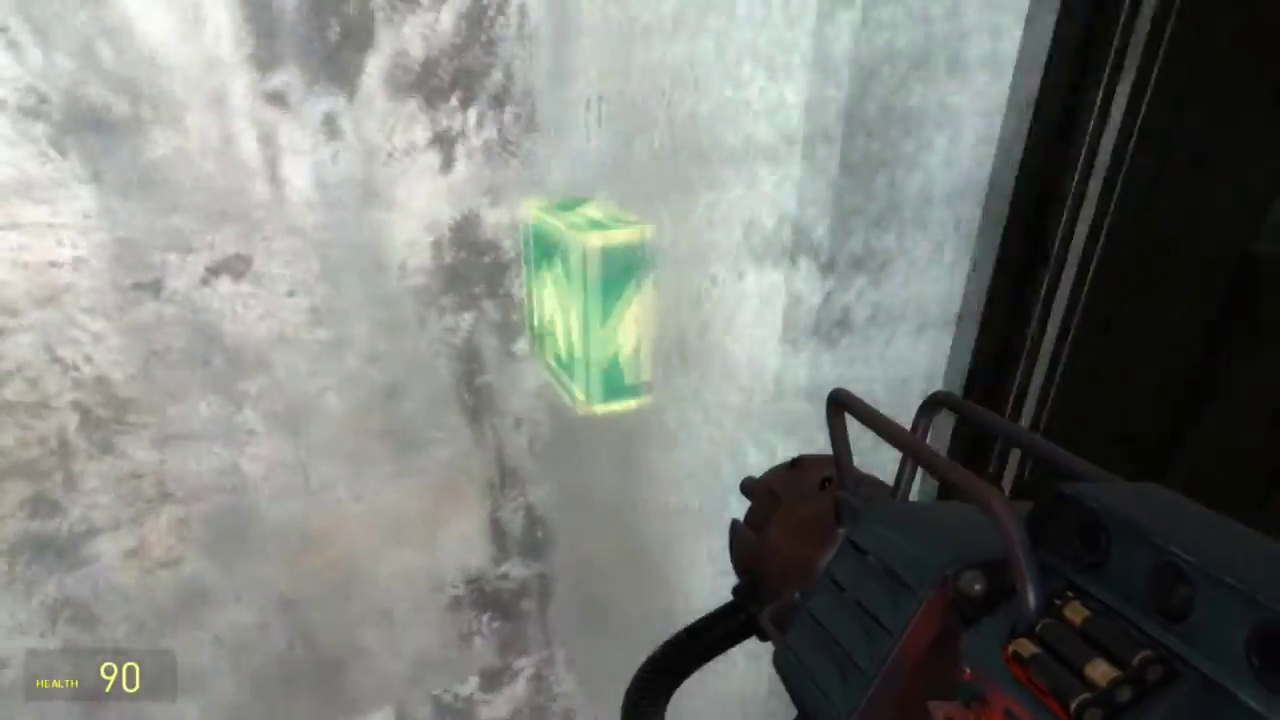
key("w")
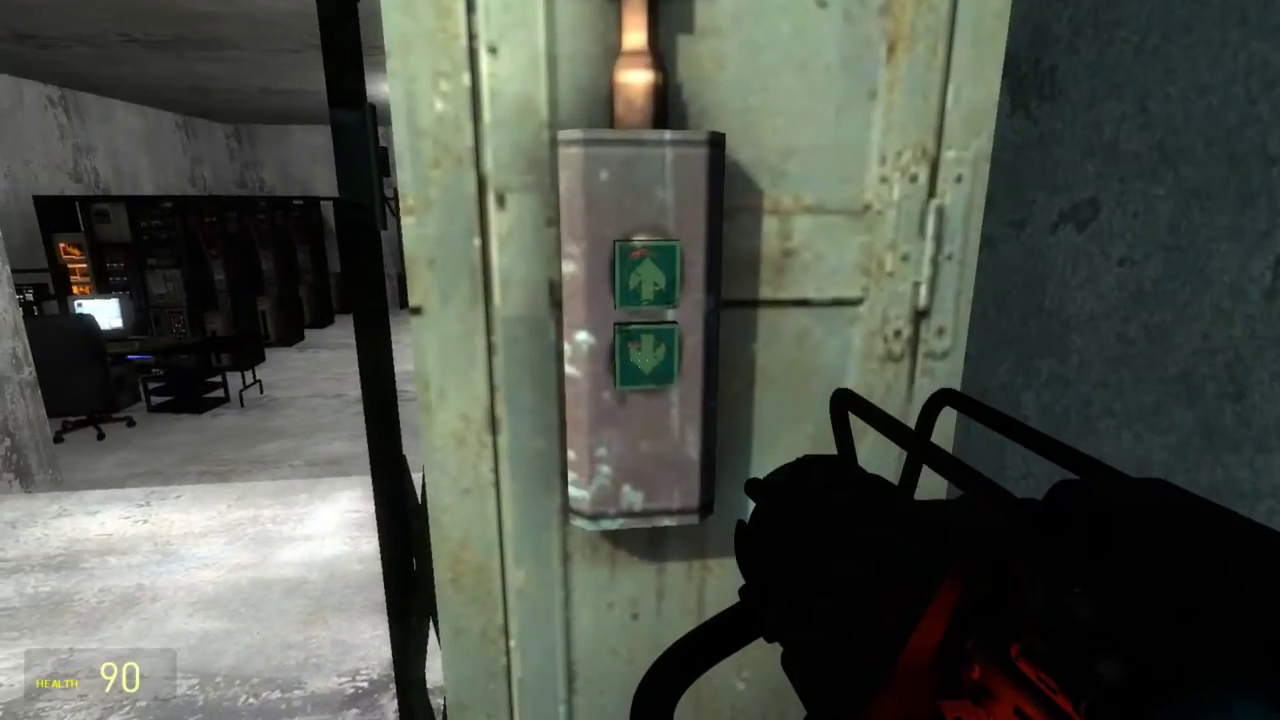
key("w")
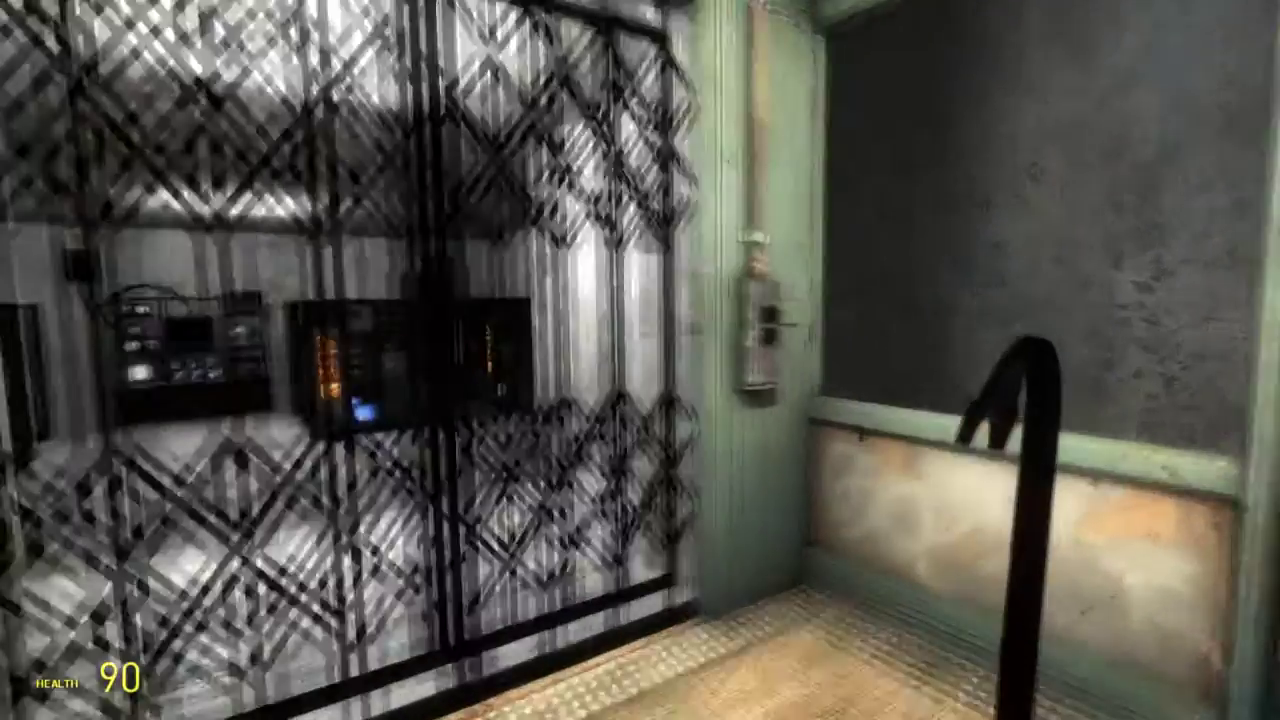
key("w")
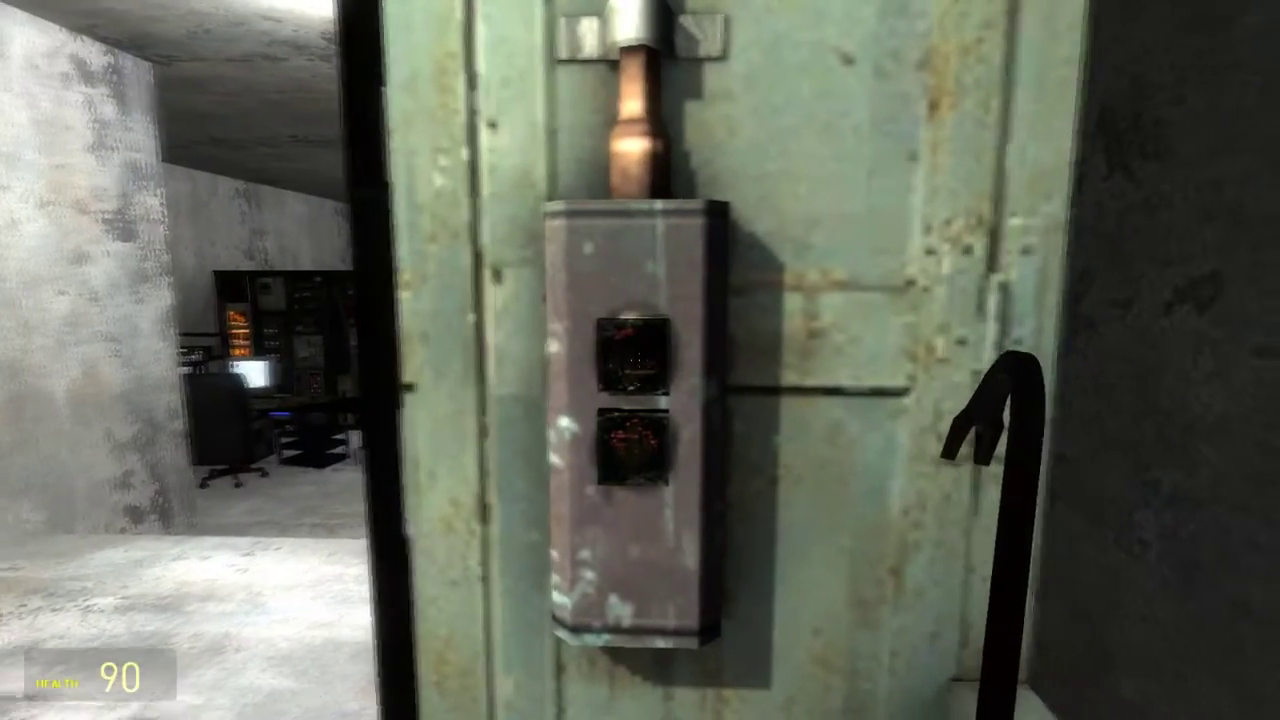
key("e")
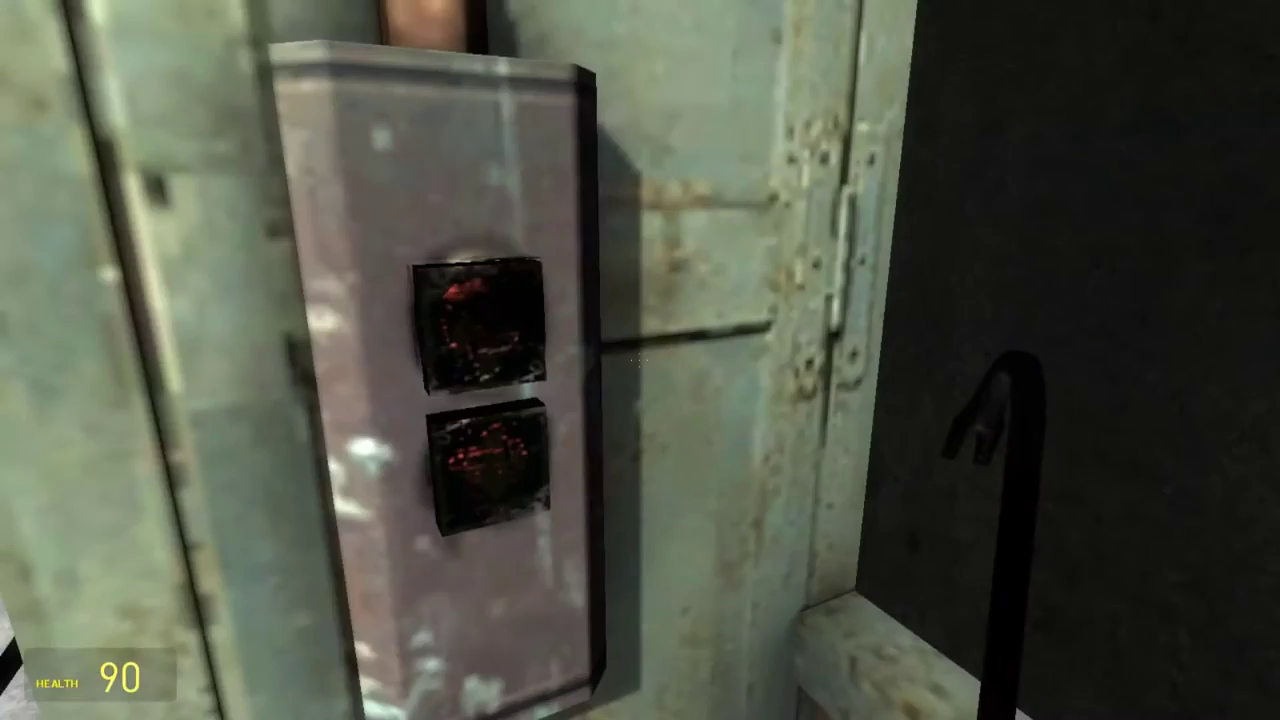
Step: Leave the cabin on the upper level, check the down-arrow call button beside the gate and re-enter to inspect the control box
key("w")
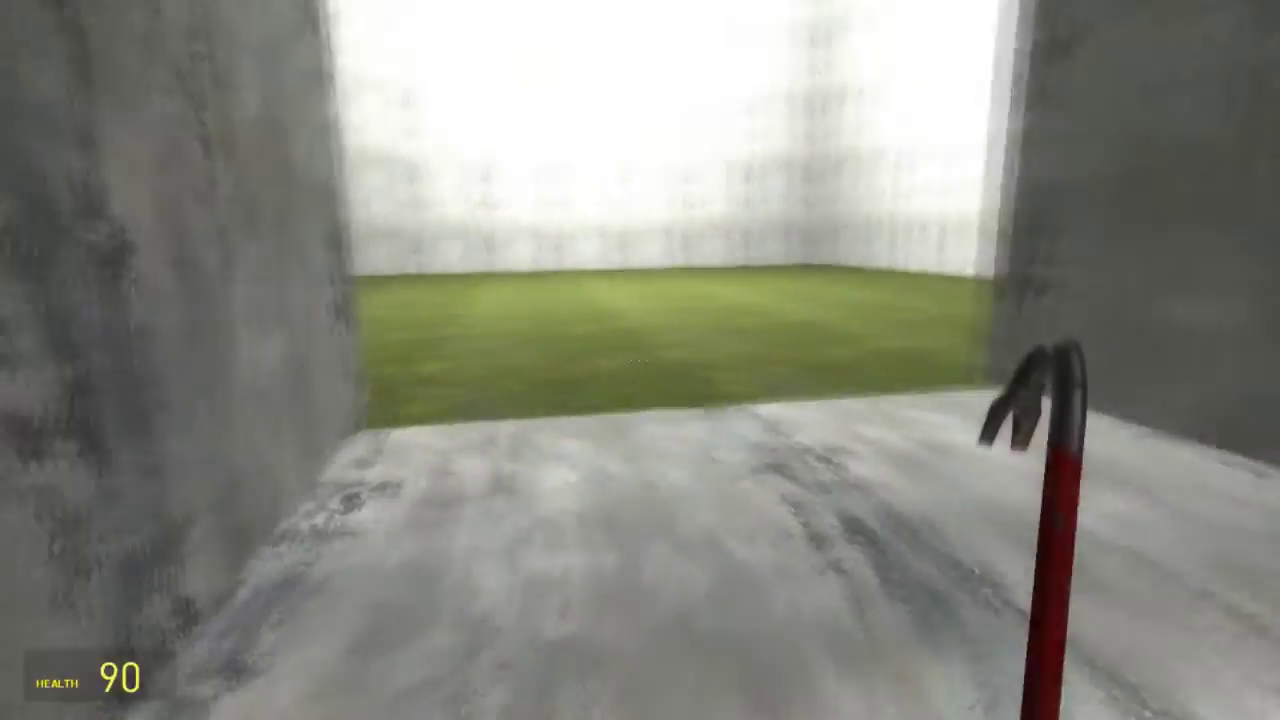
key("w")
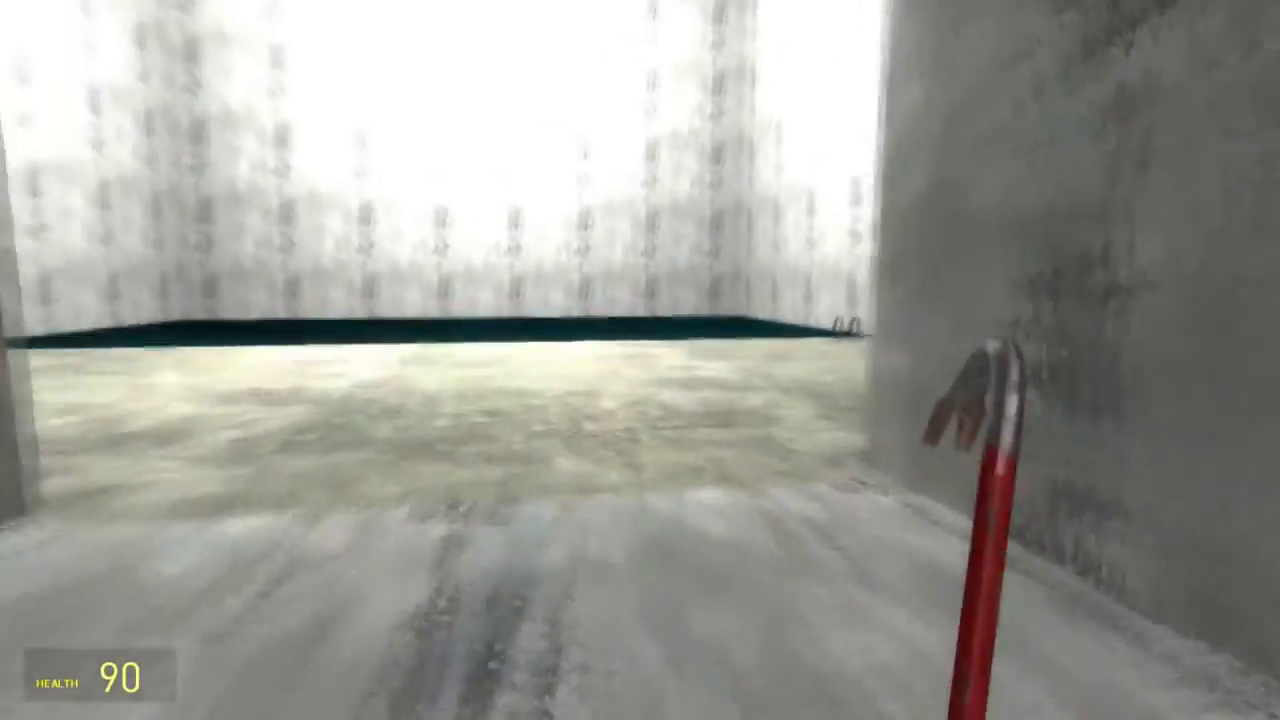
key("w")
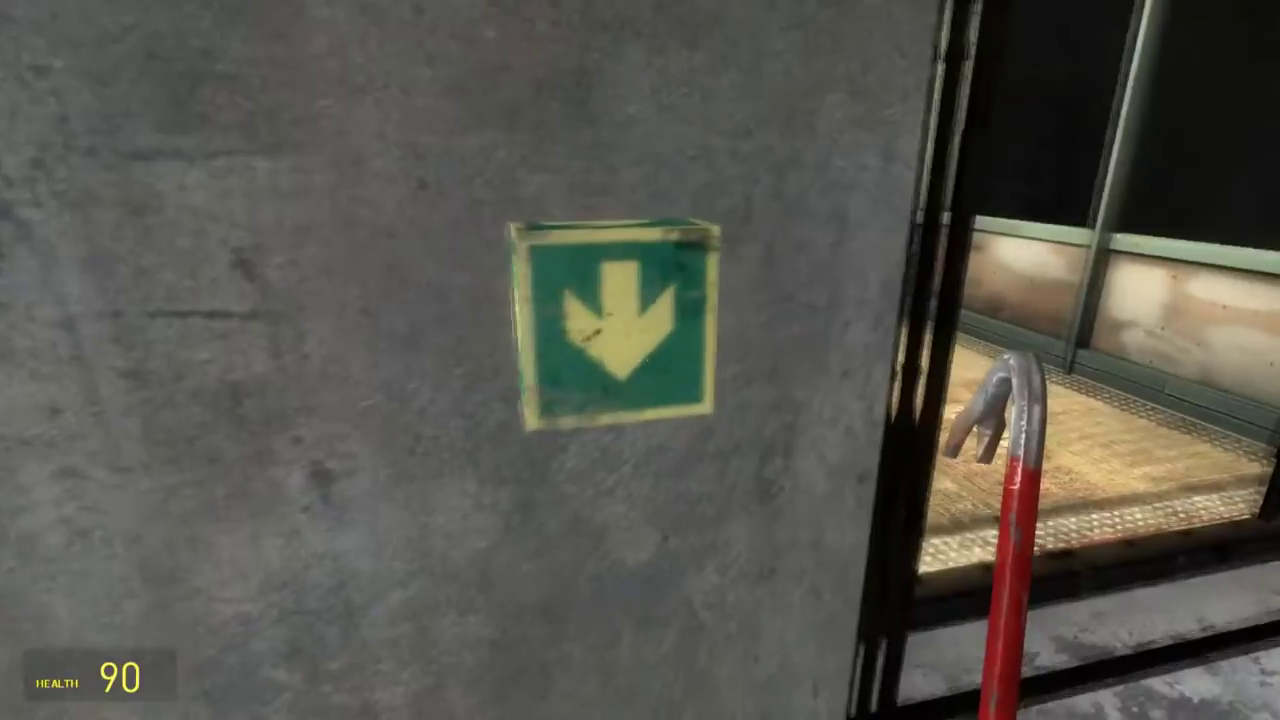
key("w")
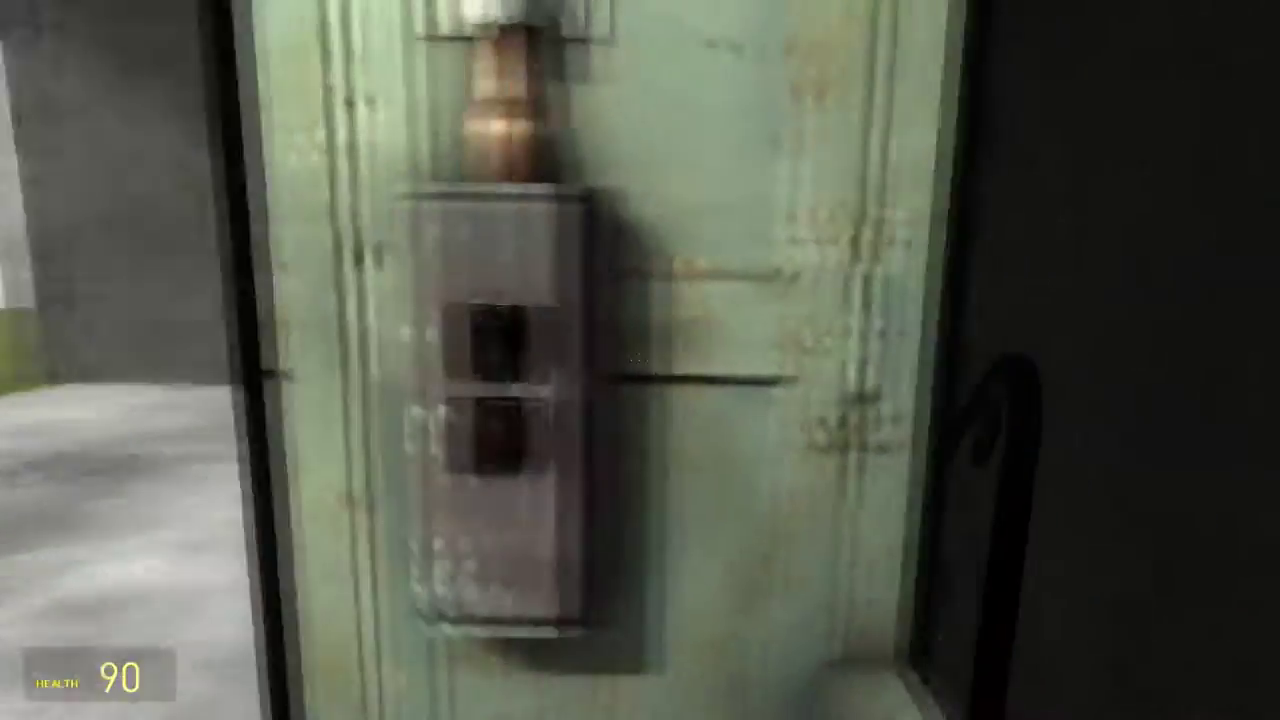
key("s")
key("w")
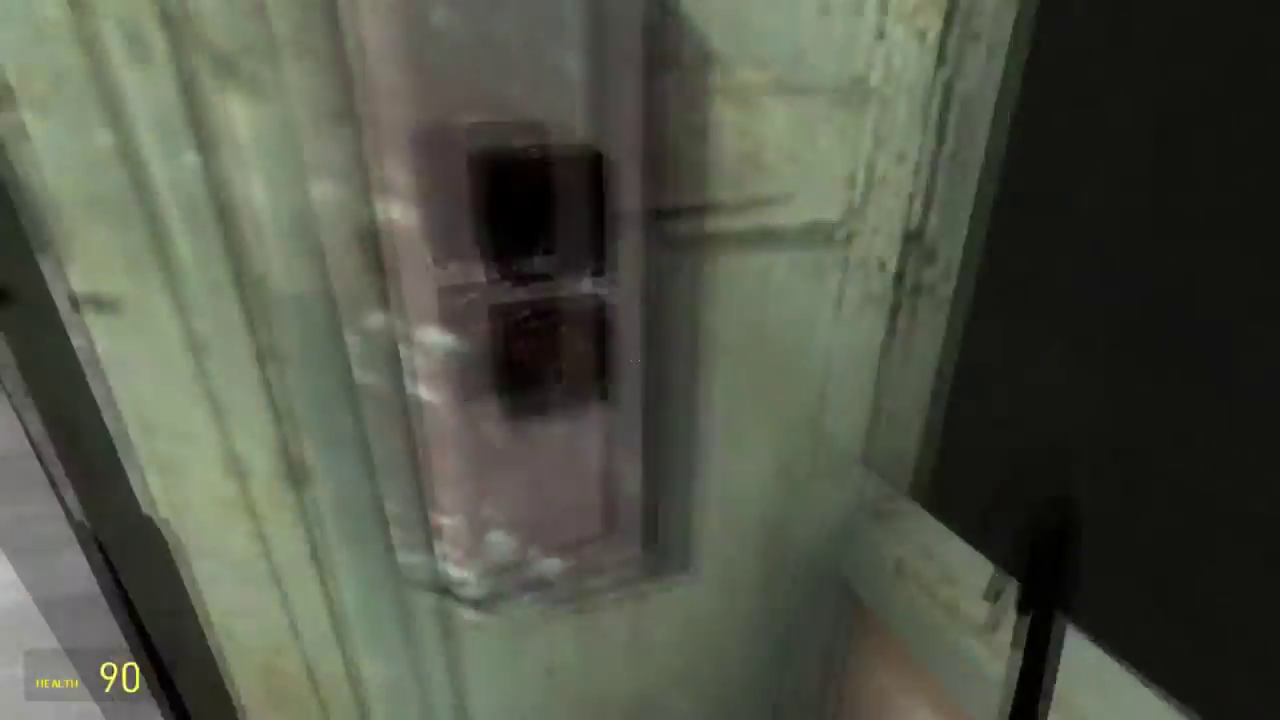
Step: Walk out to the pool's valve and ladder and return through the concrete passage
key("w")
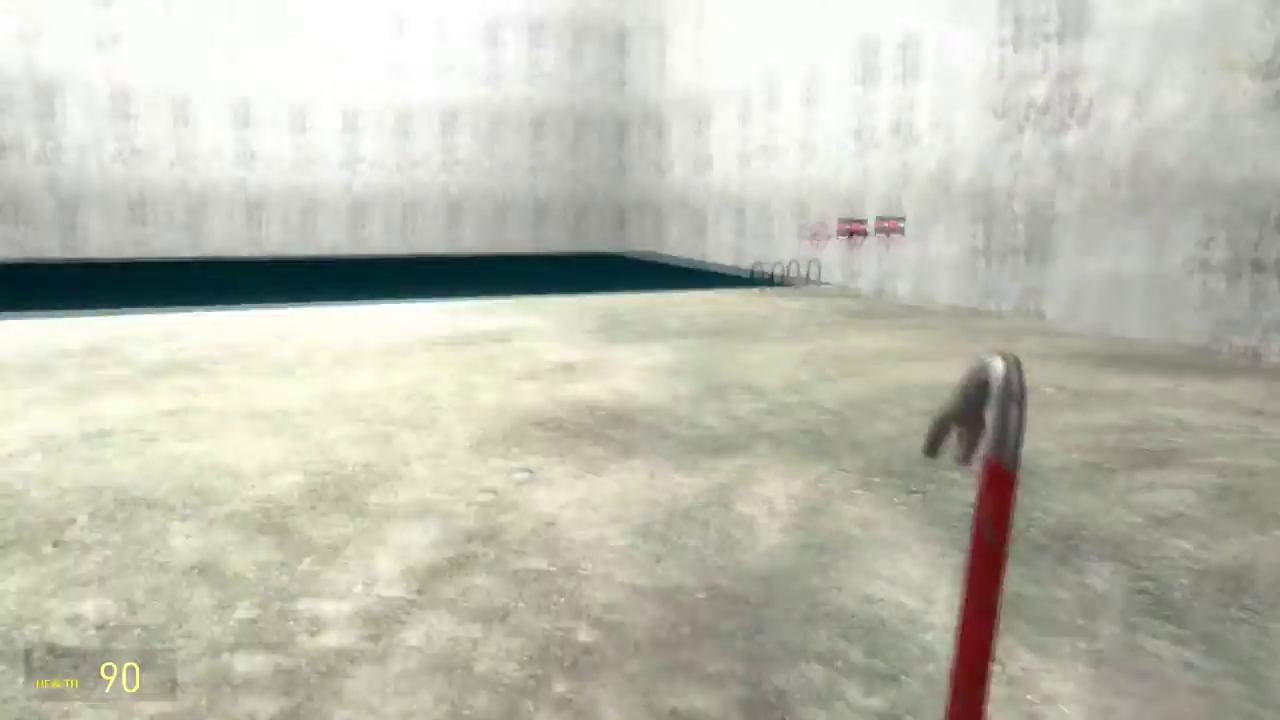
key("w")
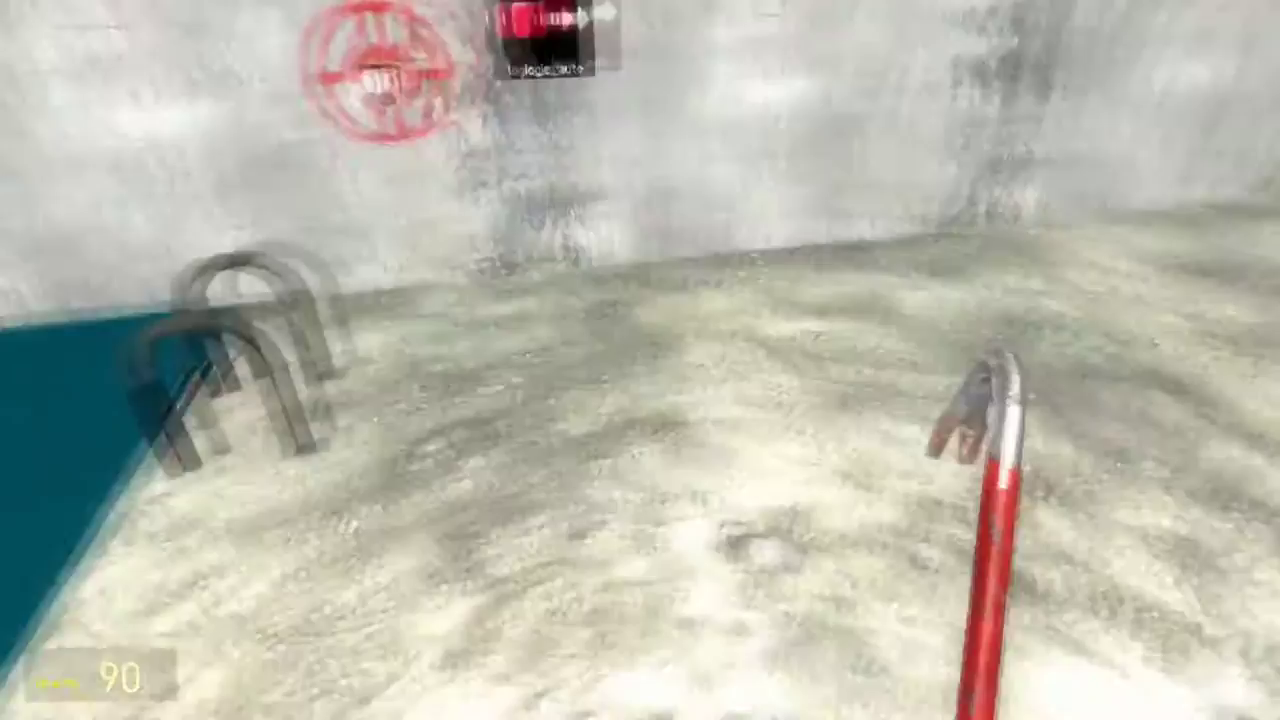
key("w")
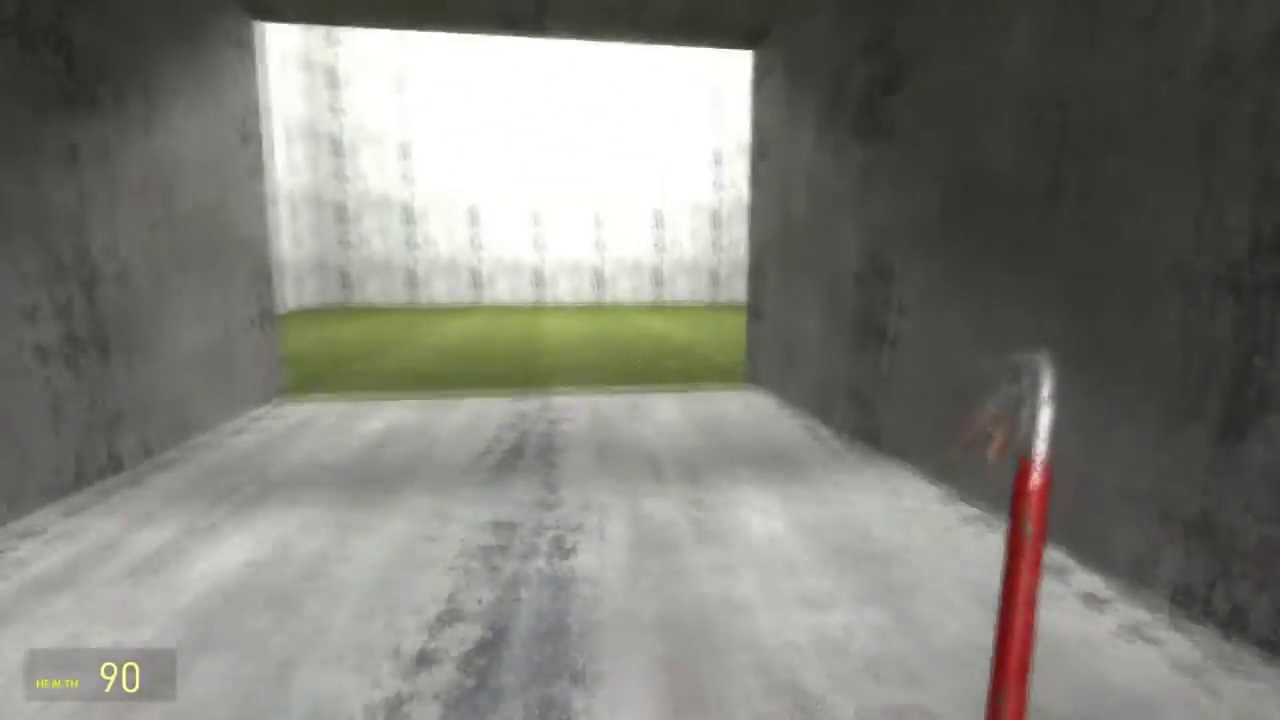
key("w")
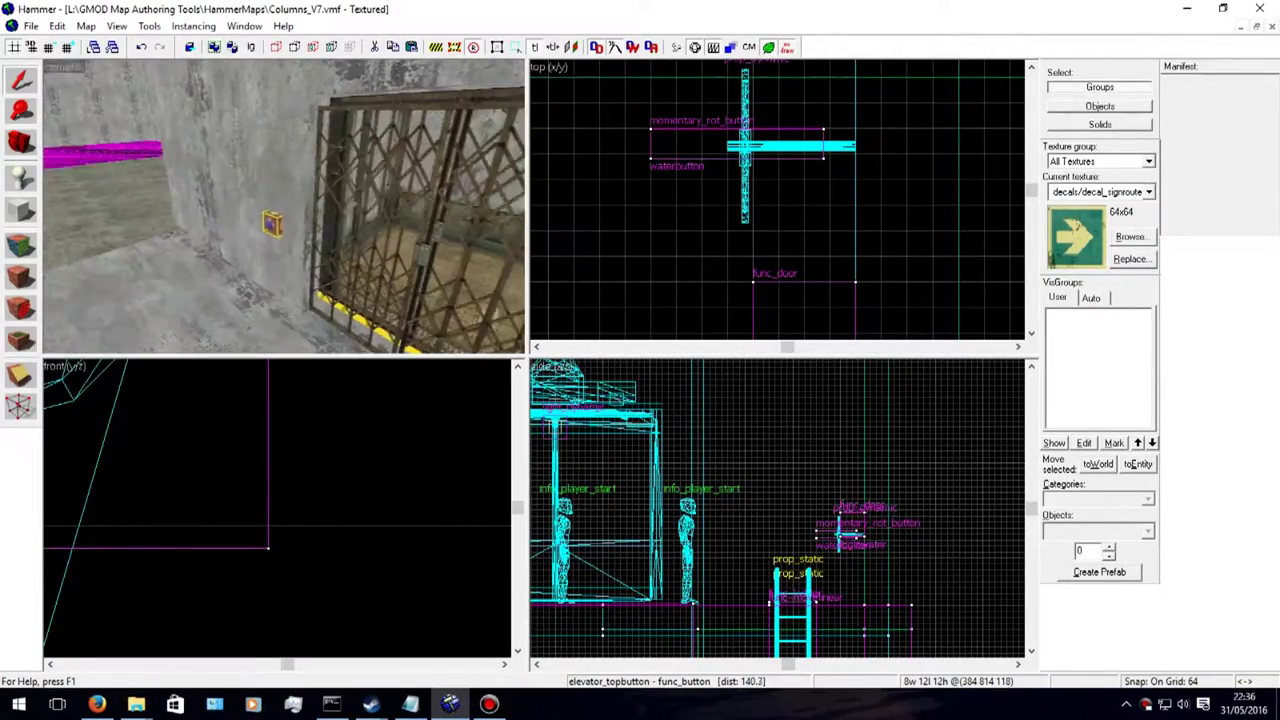
Step: Switch to Hammer, select the freight elevator cabin's prop_dynamic and review its class properties
key("w")
key("w")
key("w")
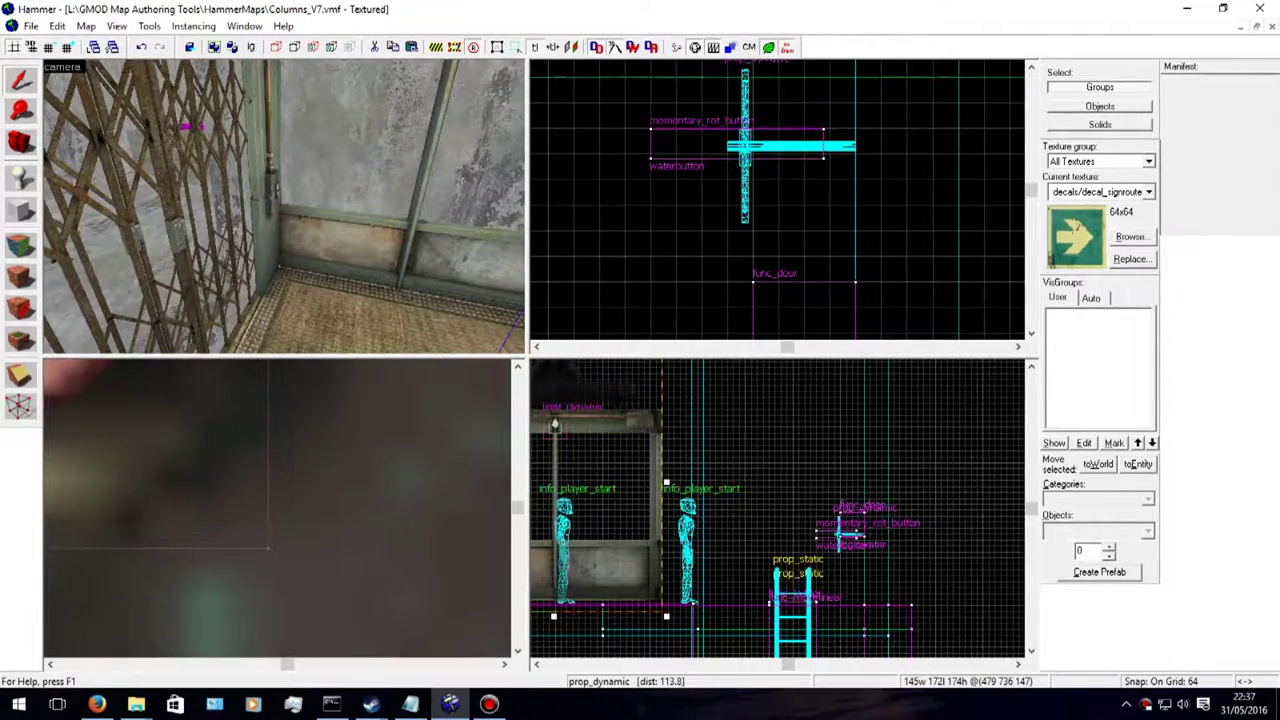
scroll(727, 217, "down", 5)
scroll(700, 200, "up", 4)
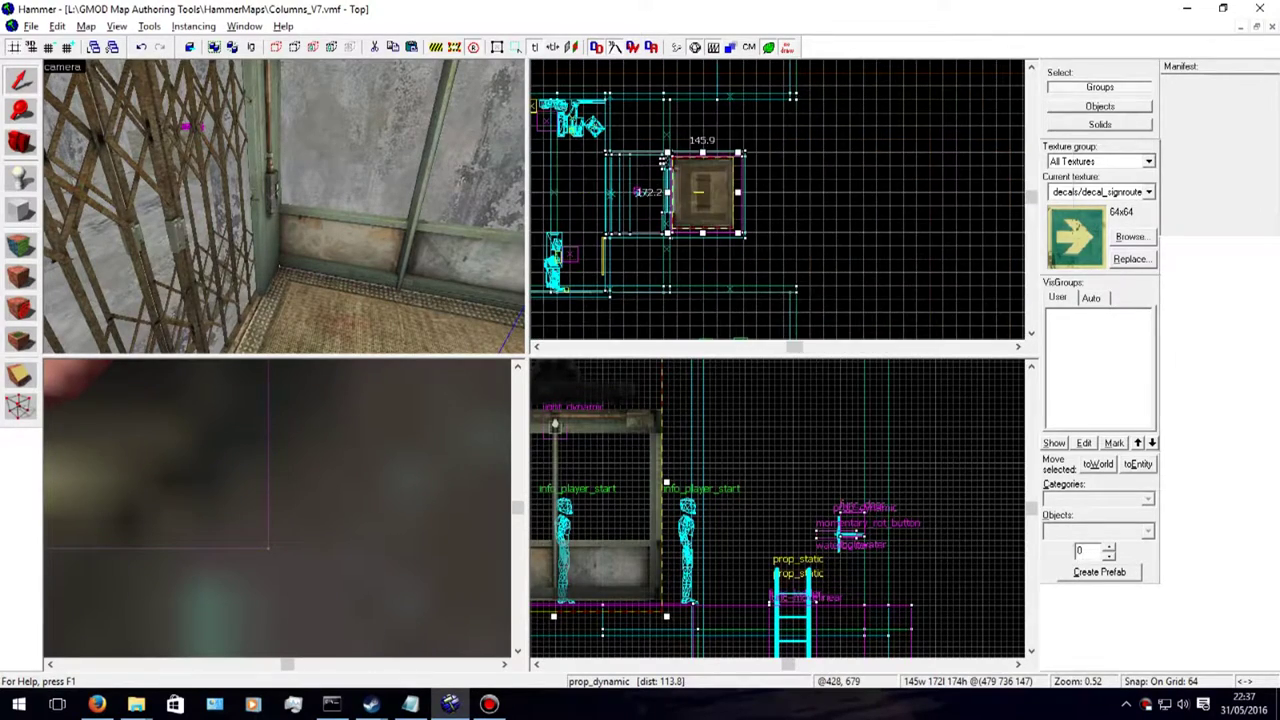
key("alt+Return")
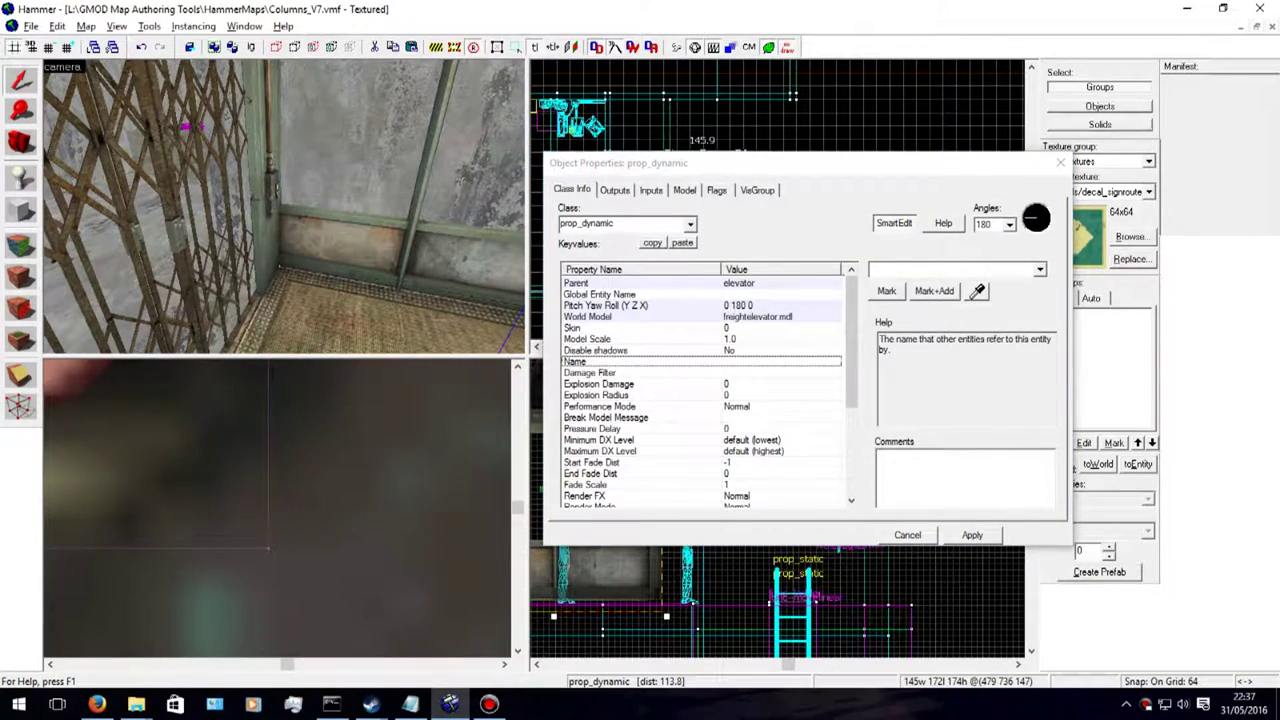
Step: Examine the outside of the elevator shaft and select its nodraw wall solids
key("w")
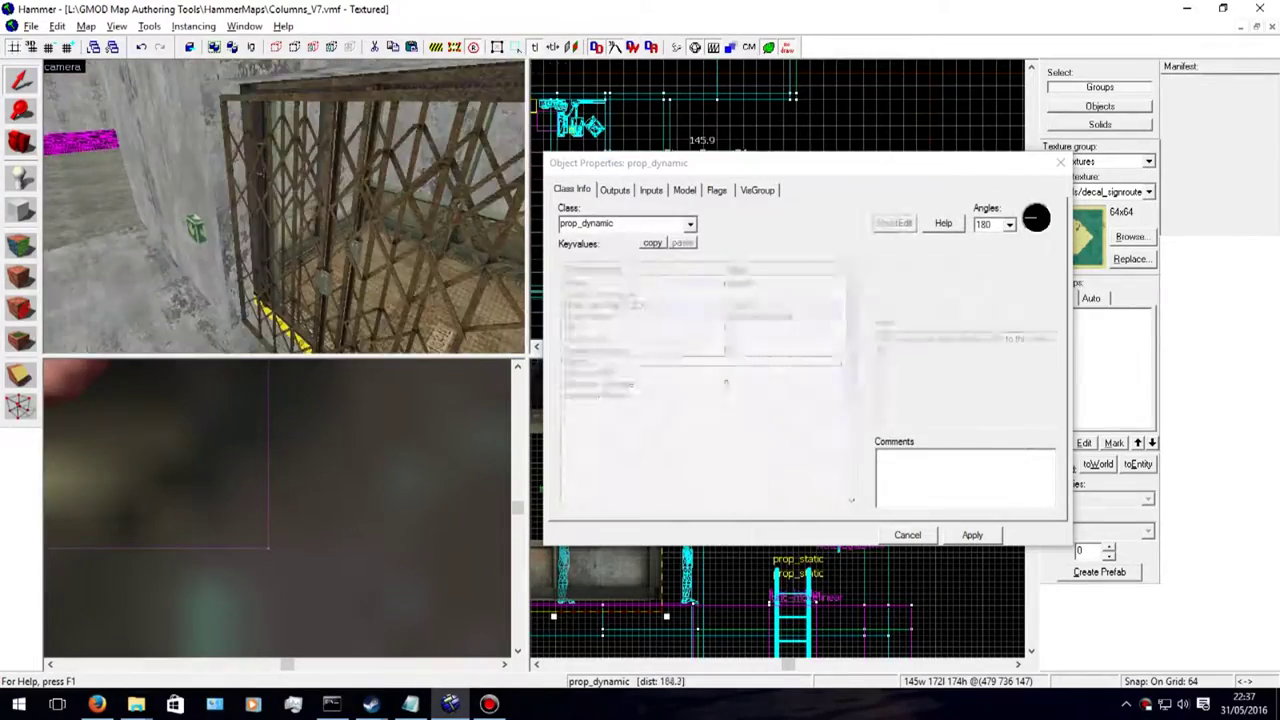
key("w")
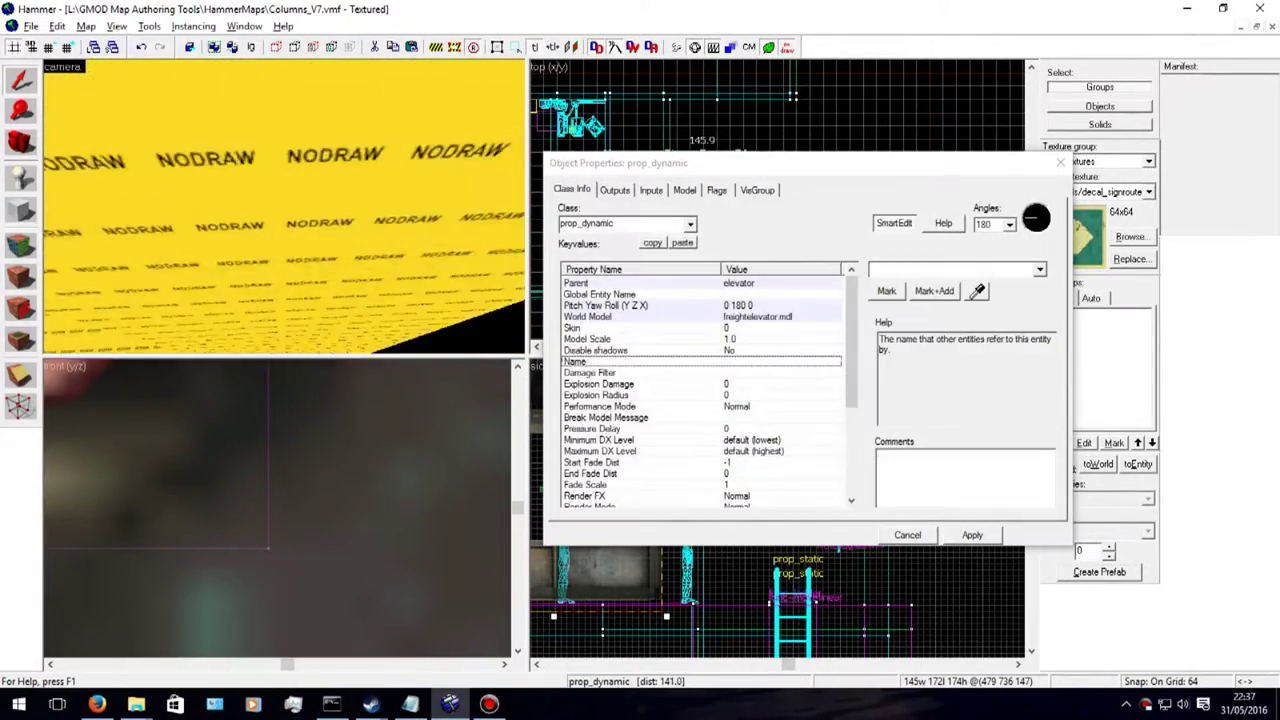
key("w")
left_click(283, 207)
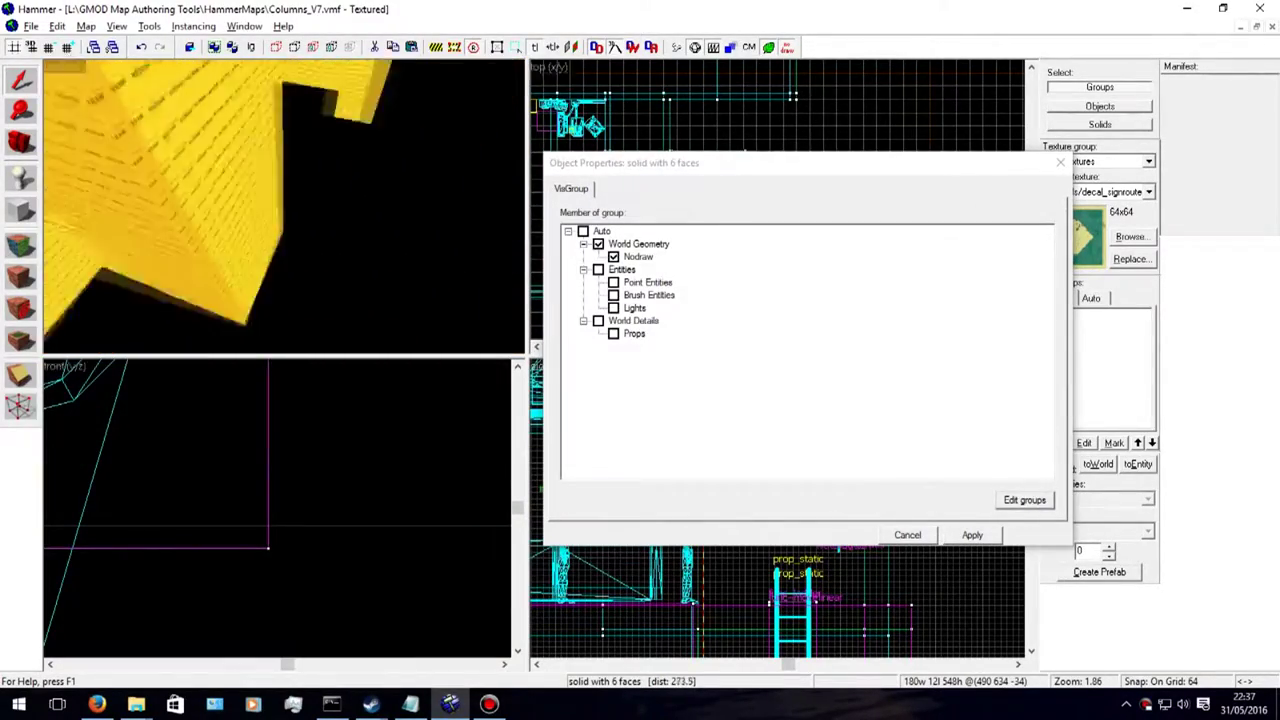
key("w")
key("w")
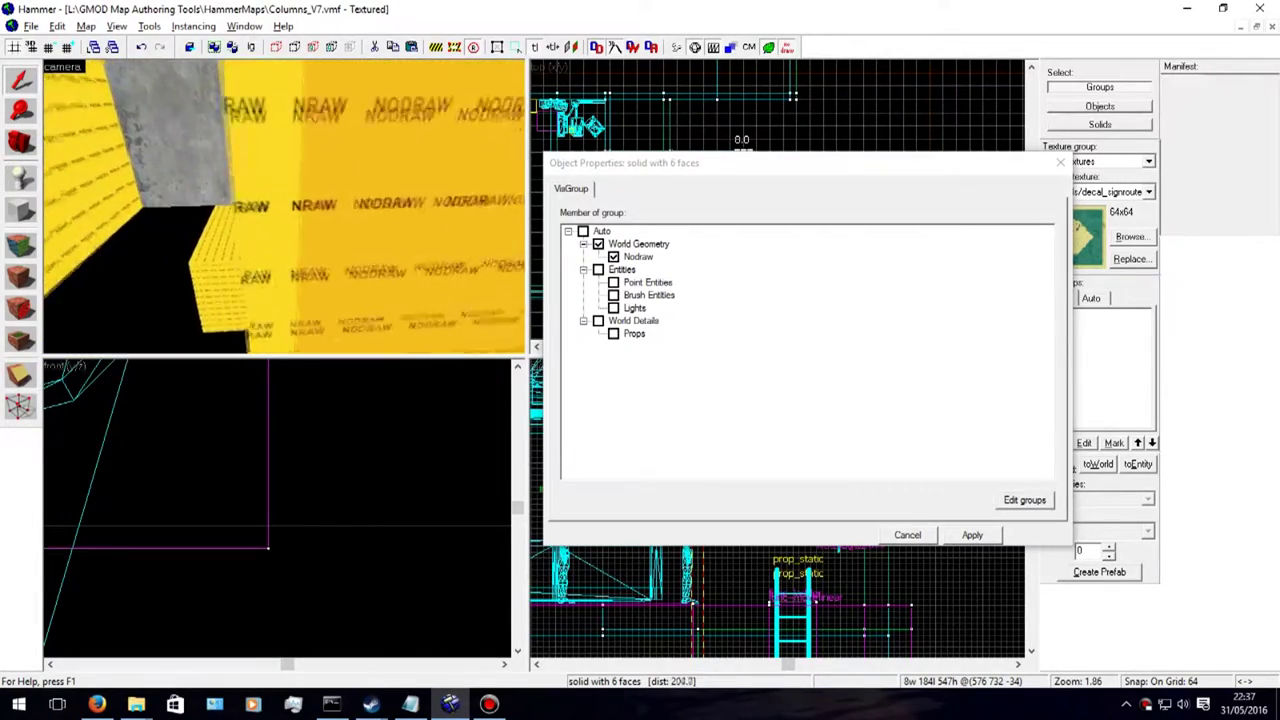
Step: Select the elevator func_door brush beneath the cabin and review its class properties while viewing the shaft around it
key("w")
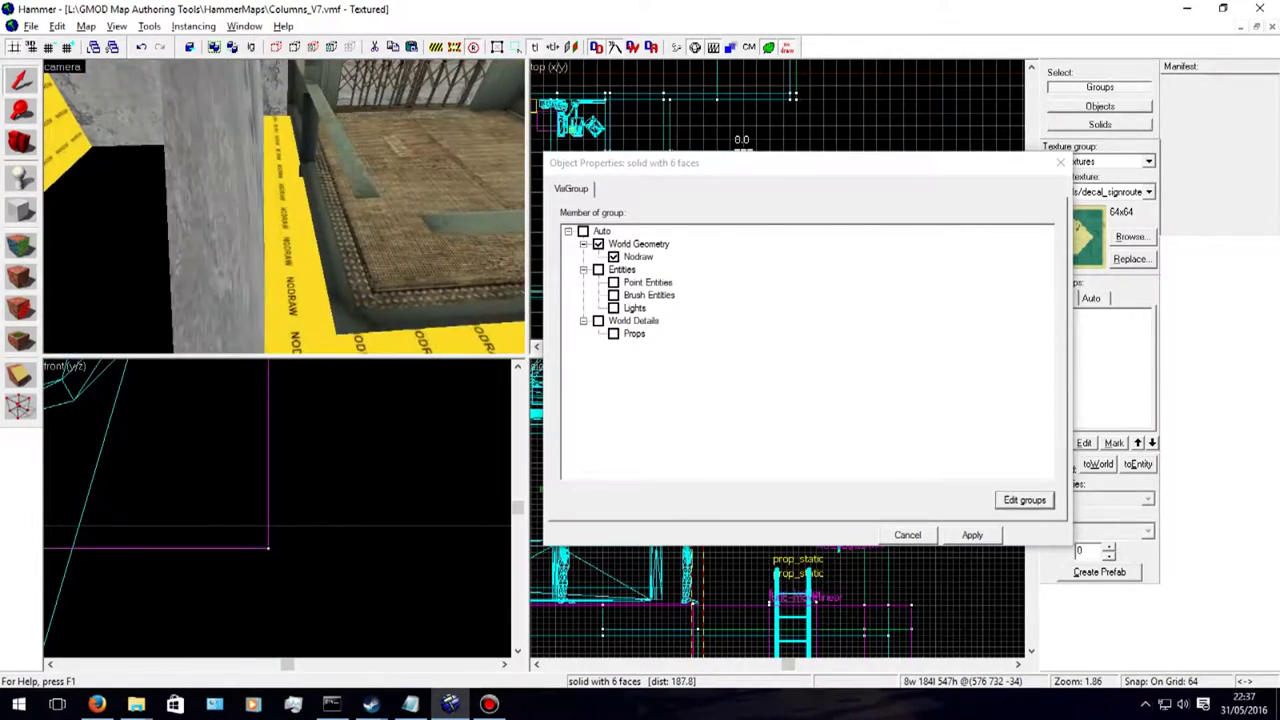
key("w")
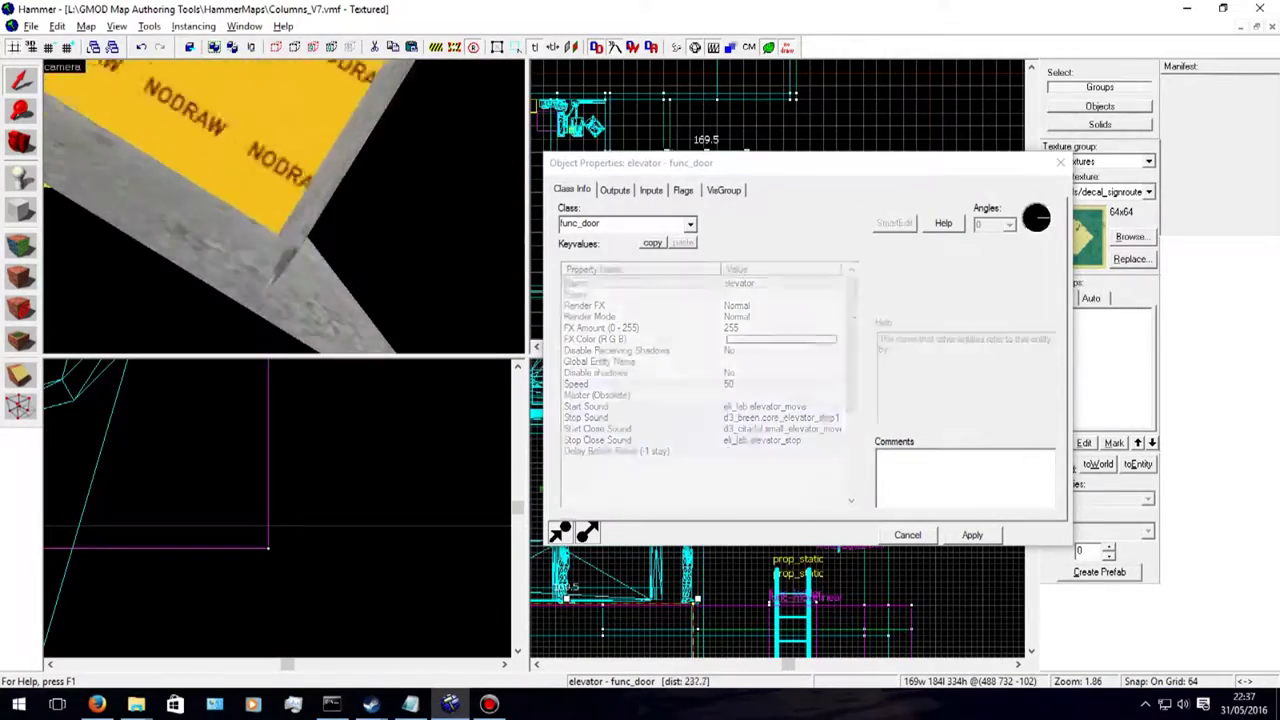
key("w")
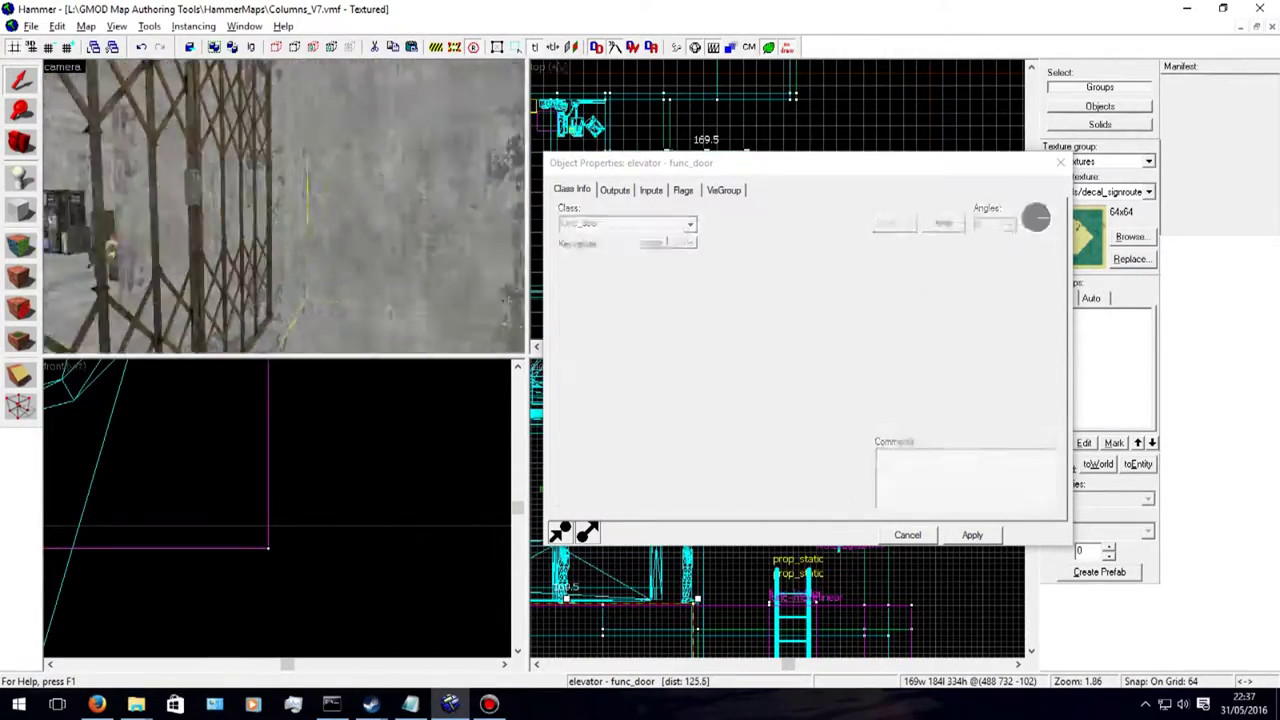
key("Down")
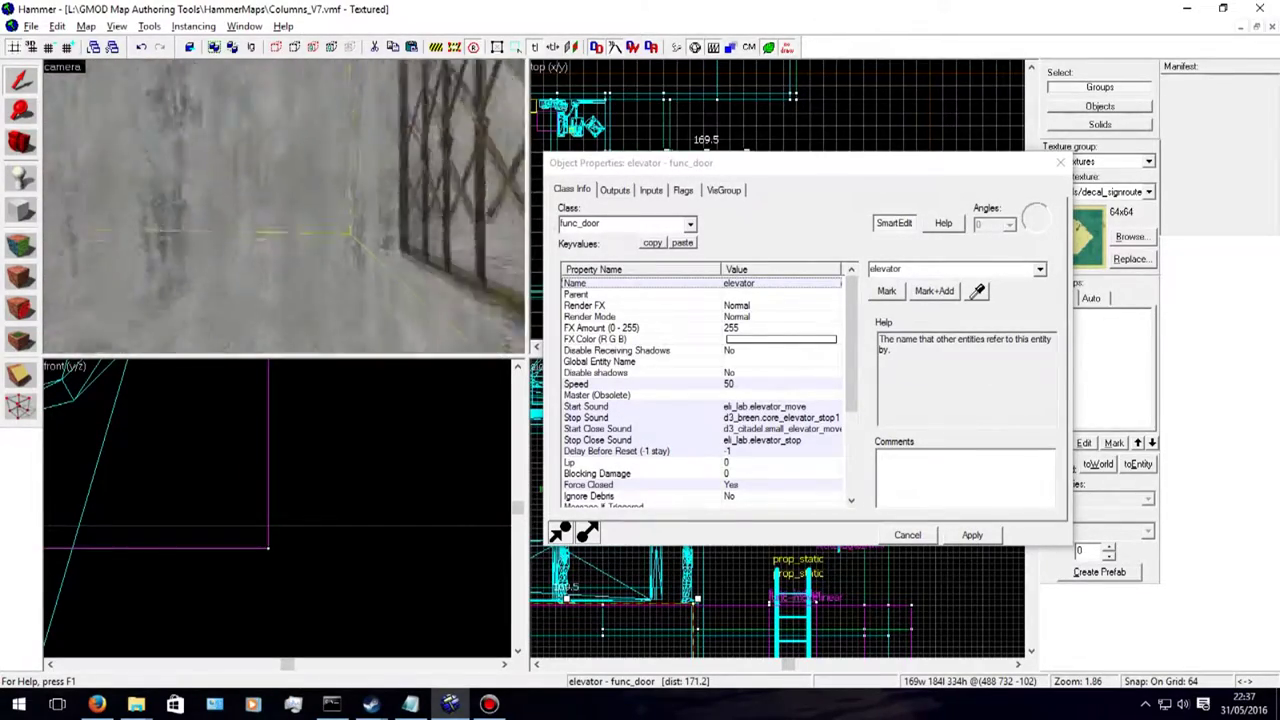
Step: Examine the bottom of the elevator shaft, including its concrete walls, the lower folding gates and the underside of the cabin
key("Up")
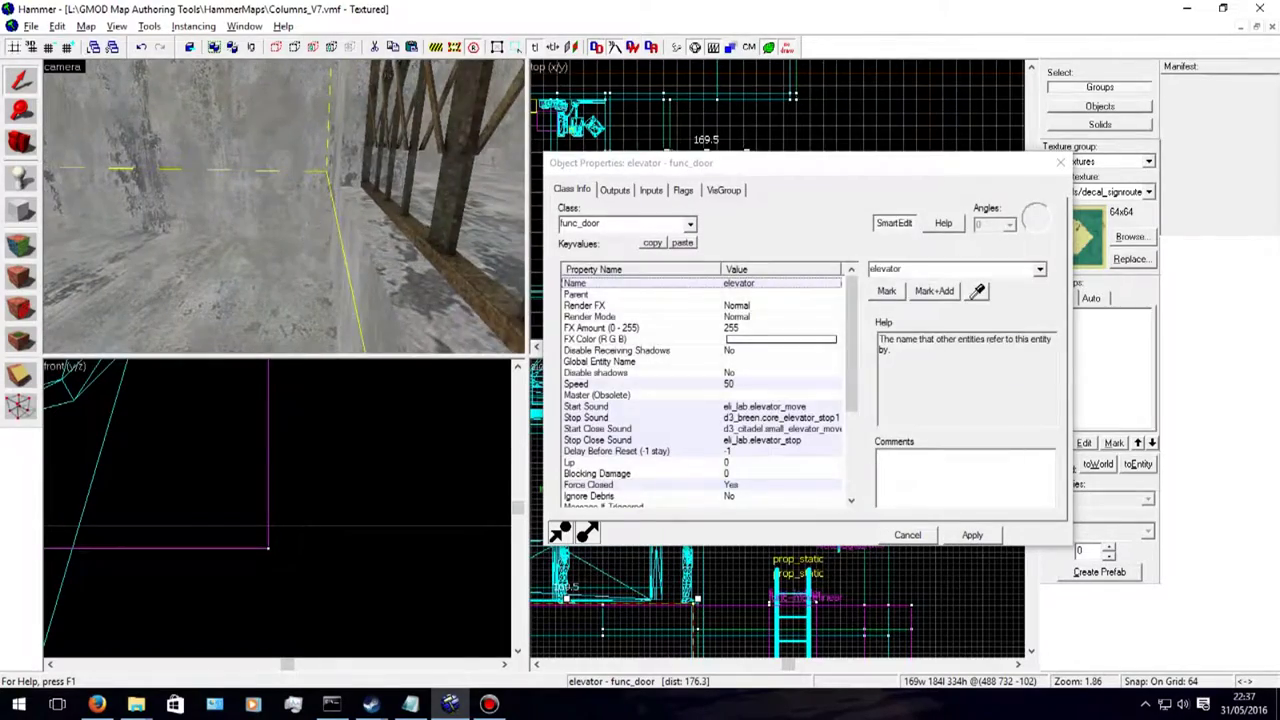
key("Right")
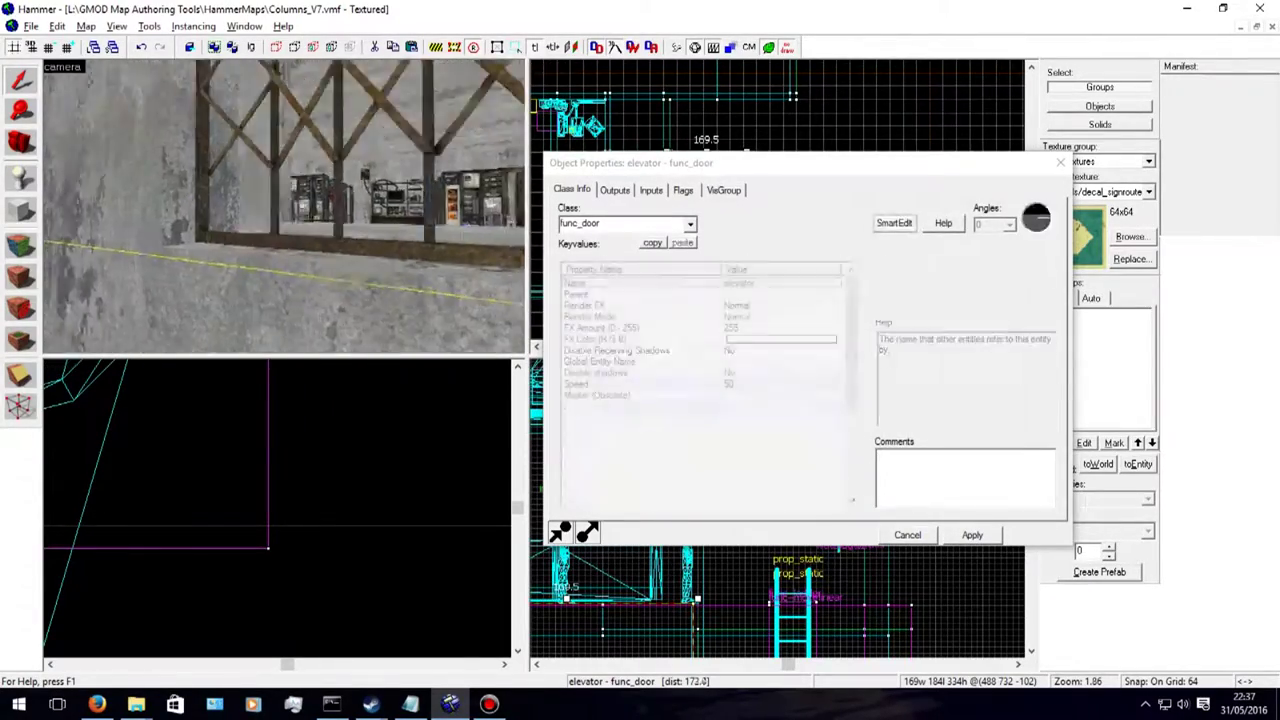
key("Left")
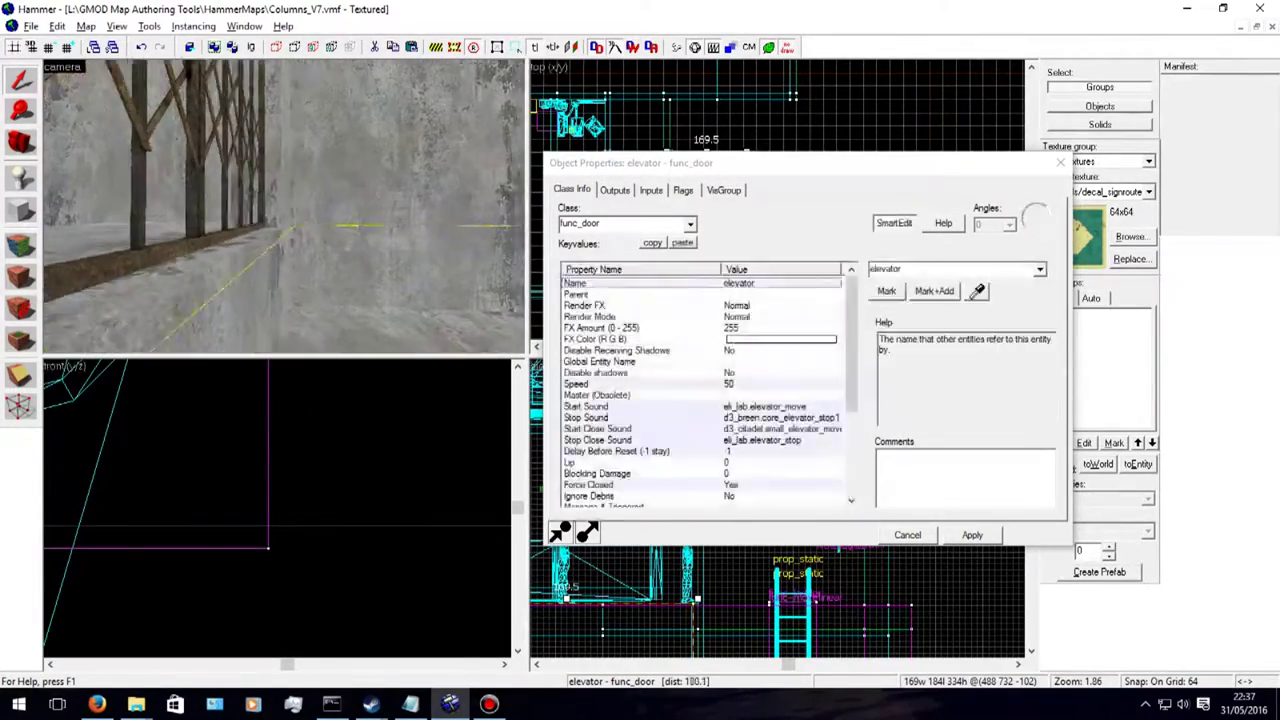
key("Left")
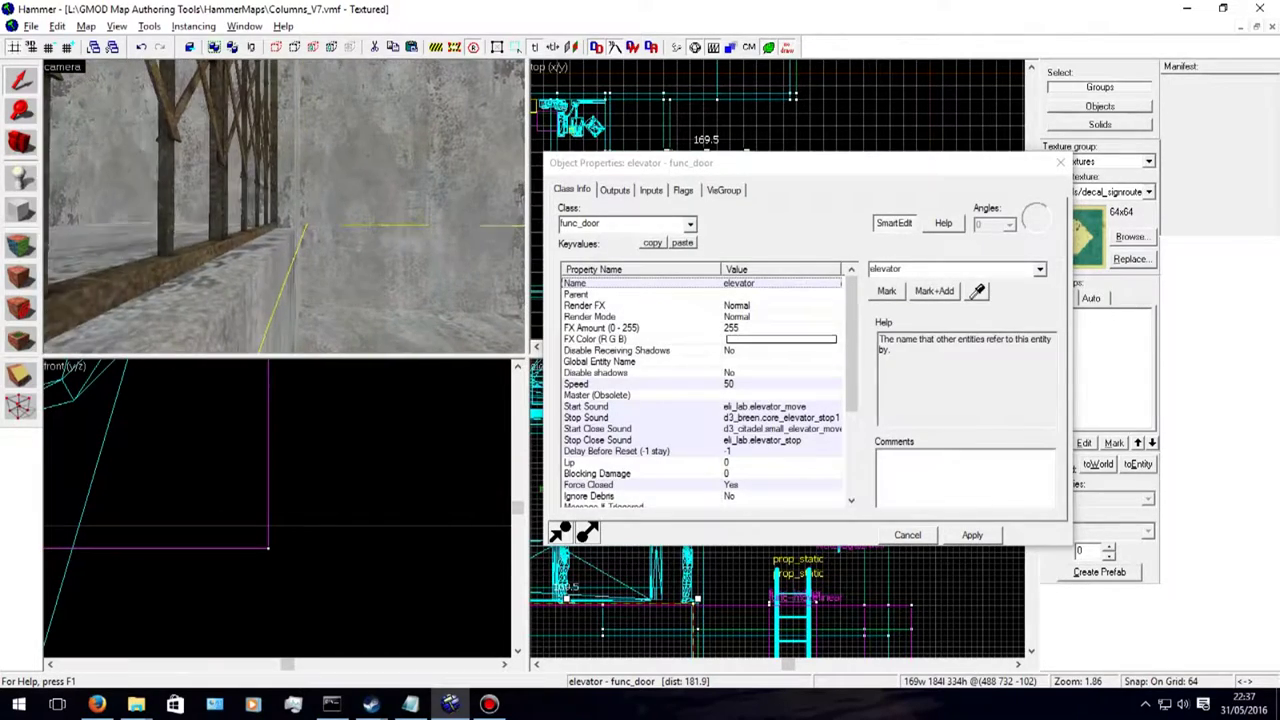
key("Left")
key("Left")
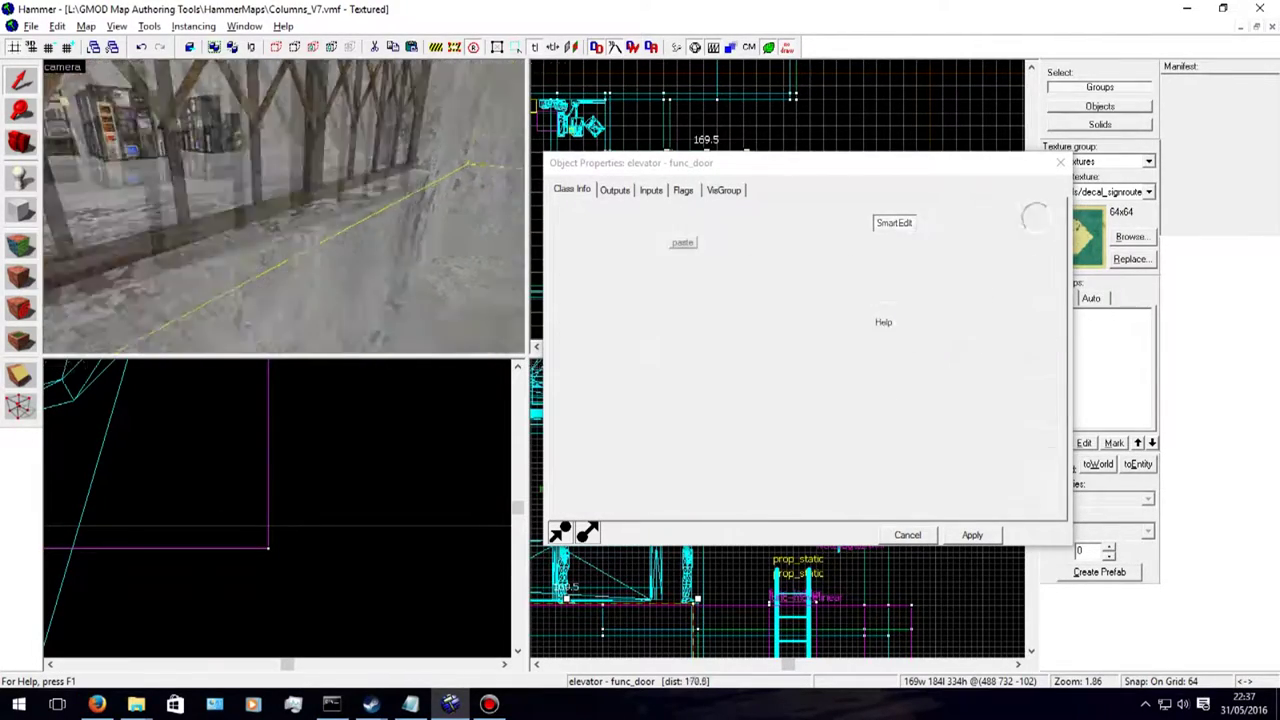
key("Left")
key("Up")
key("Up")
key("Up")
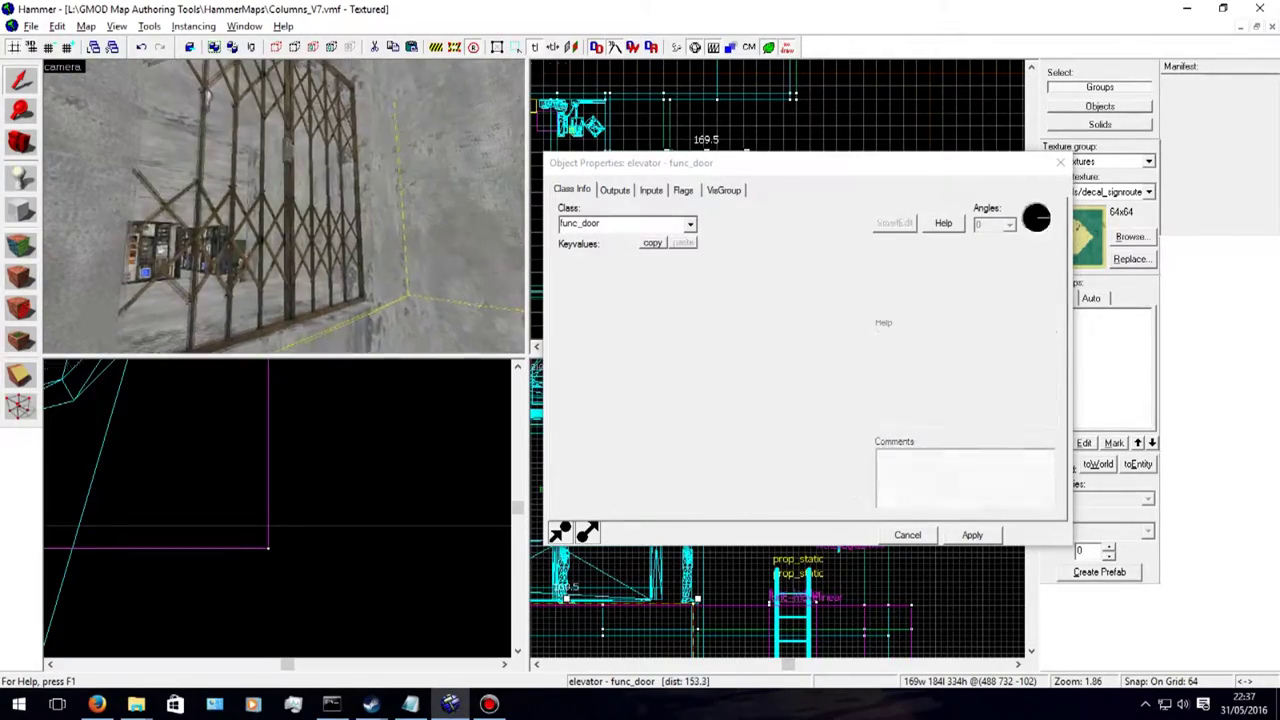
key("Left")
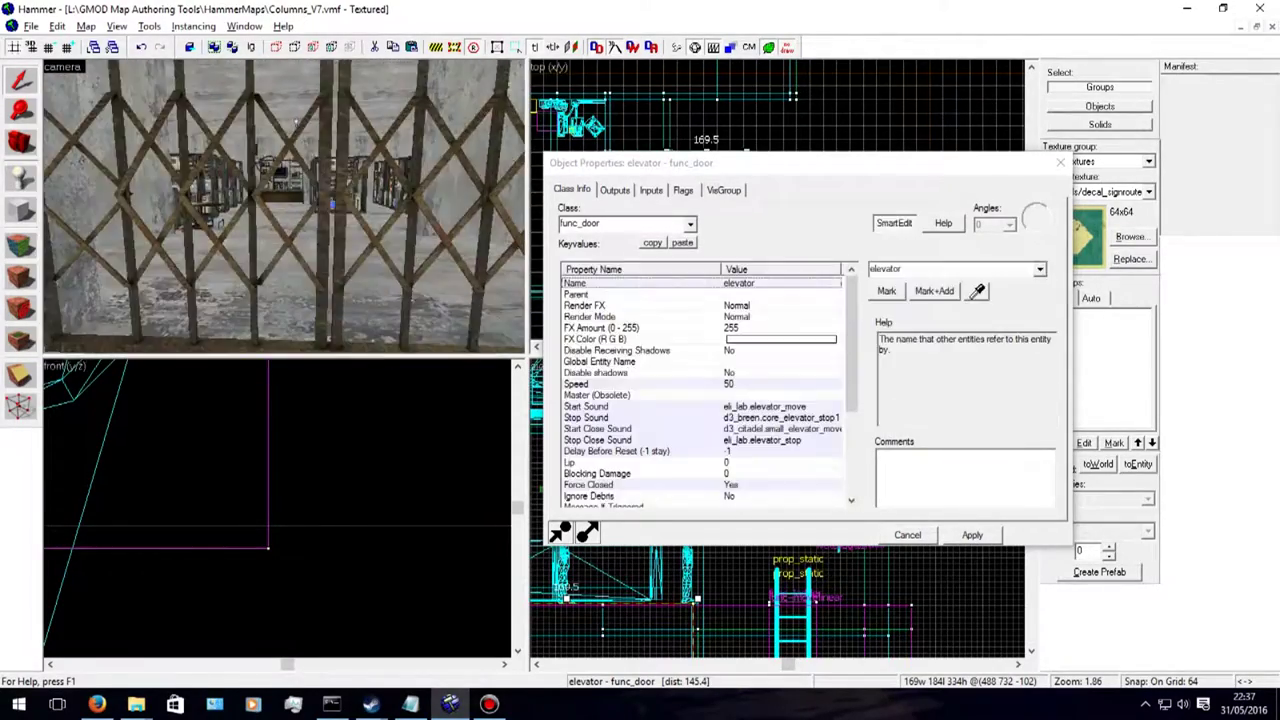
key("Left")
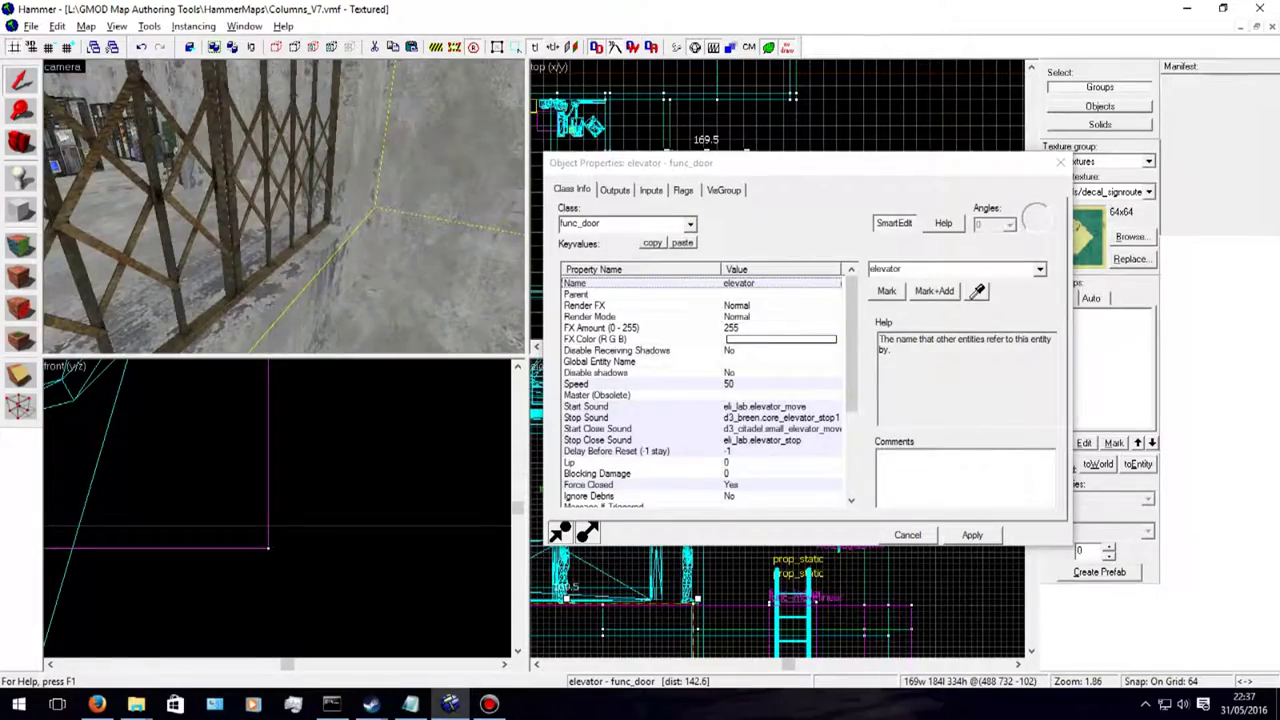
key("Down")
key("Down")
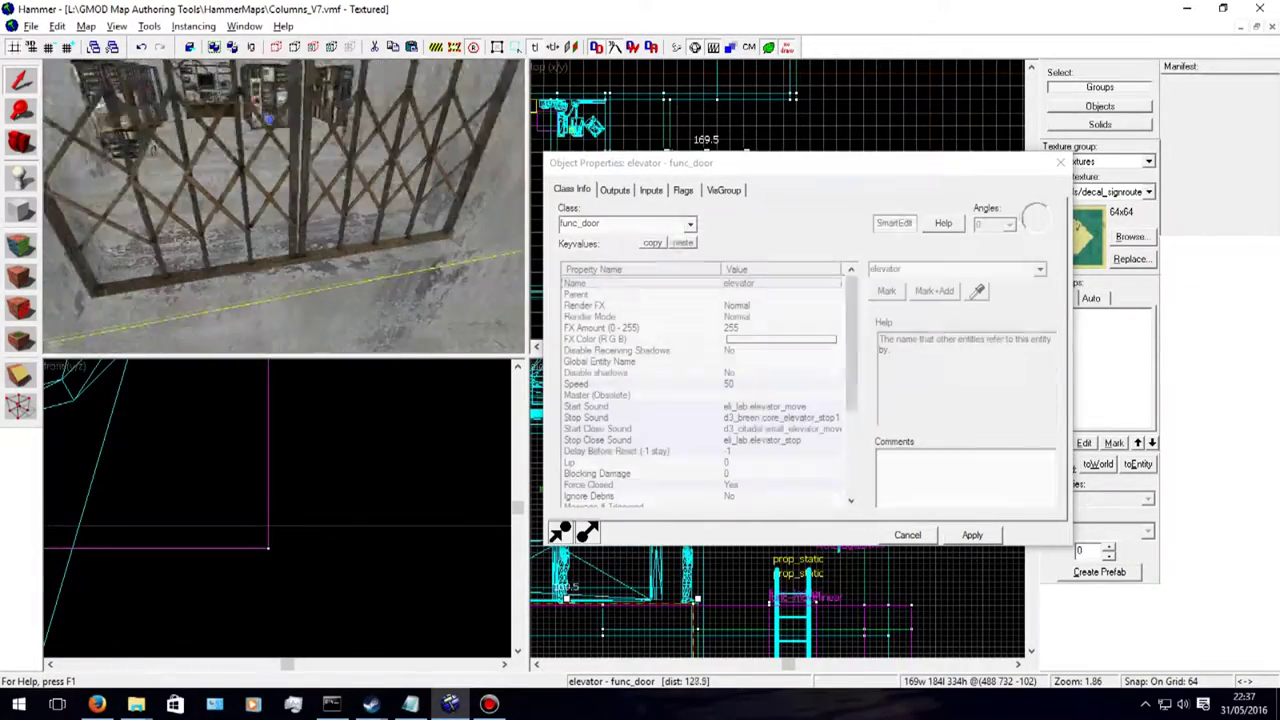
key("Up")
key("Up")
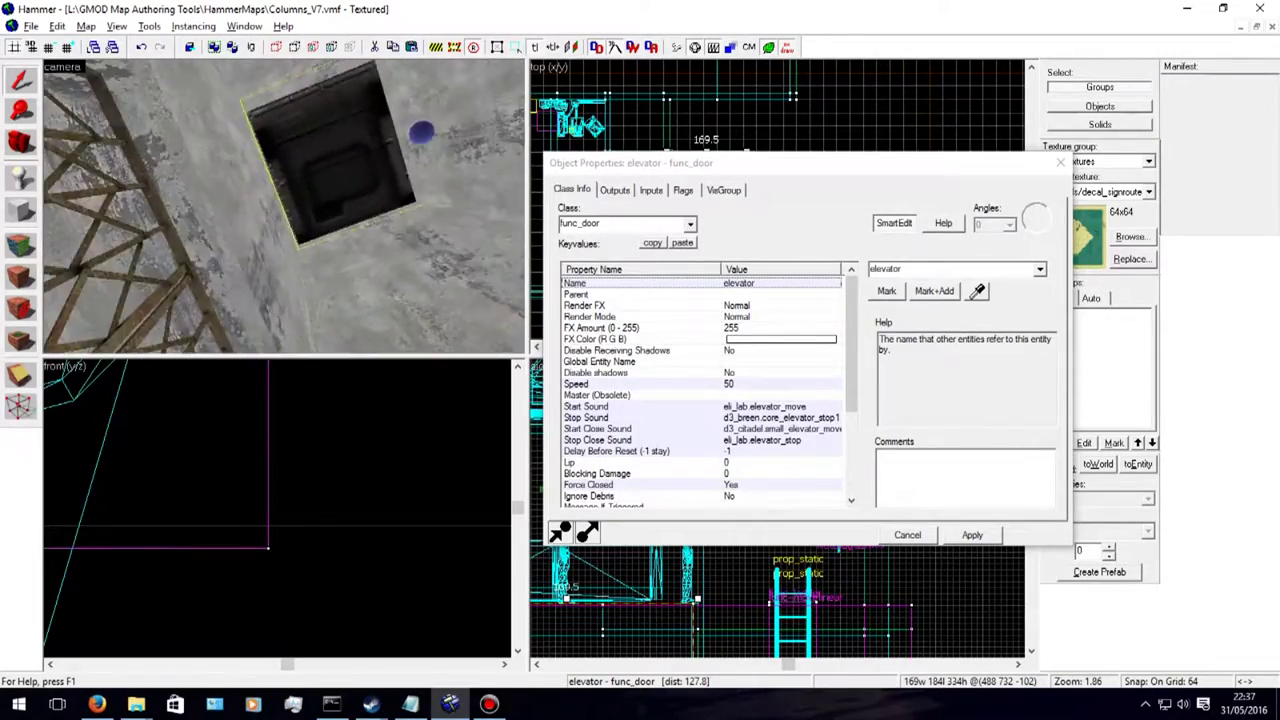
Step: Move up to the cabin and compare the Parent and Name properties of its freight elevator prop_dynamic with the elevator func_door
key("Down")
key("Down")
key("Down")
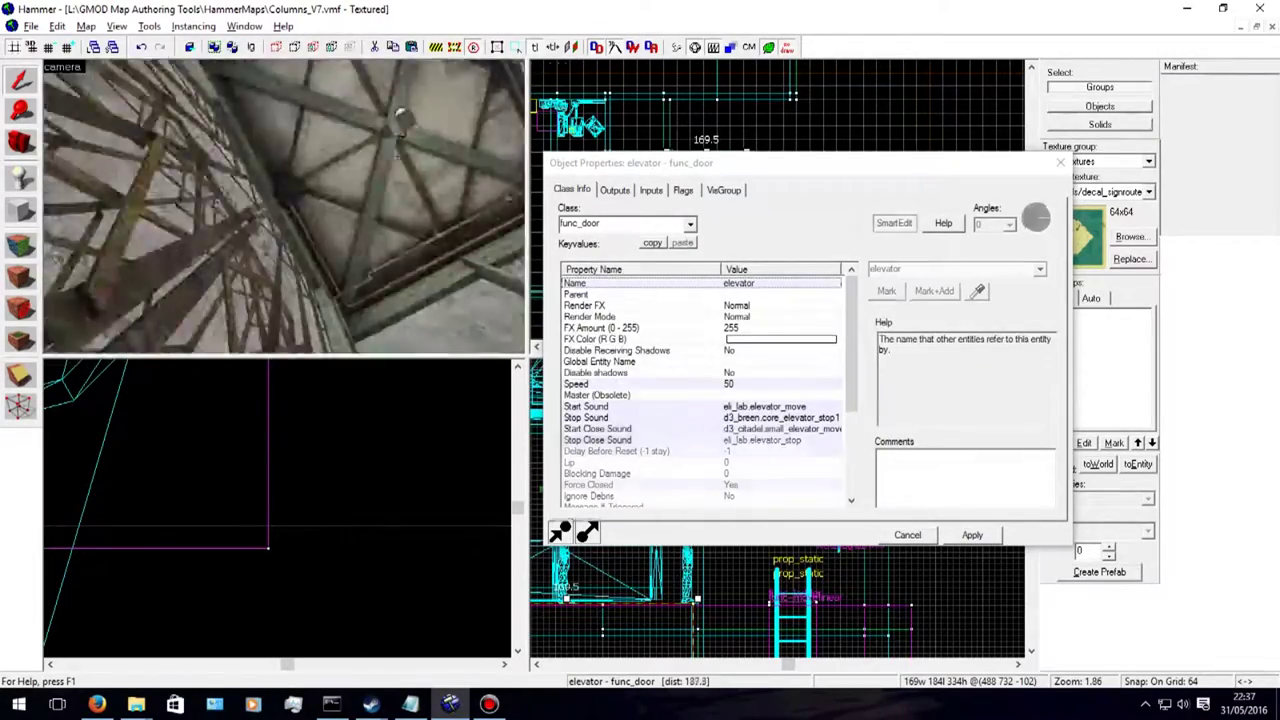
key("Down")
key("Down")
key("Down")
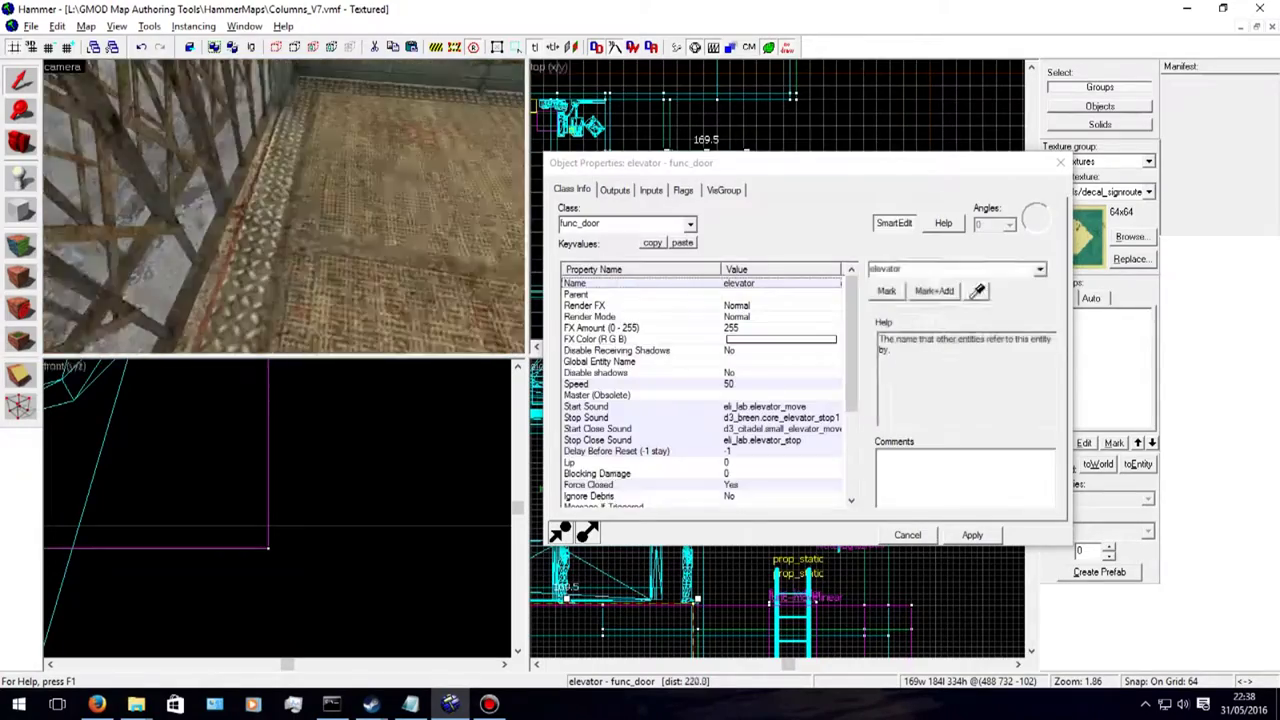
key("Up")
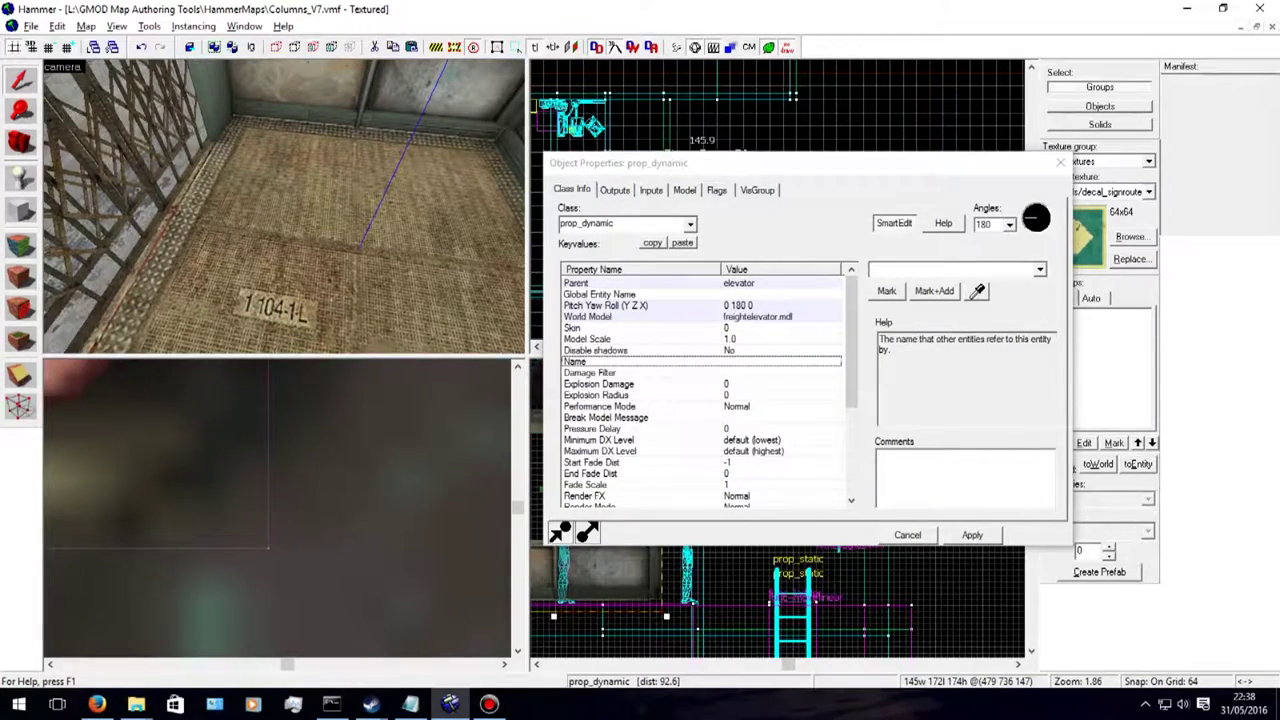
key("Down")
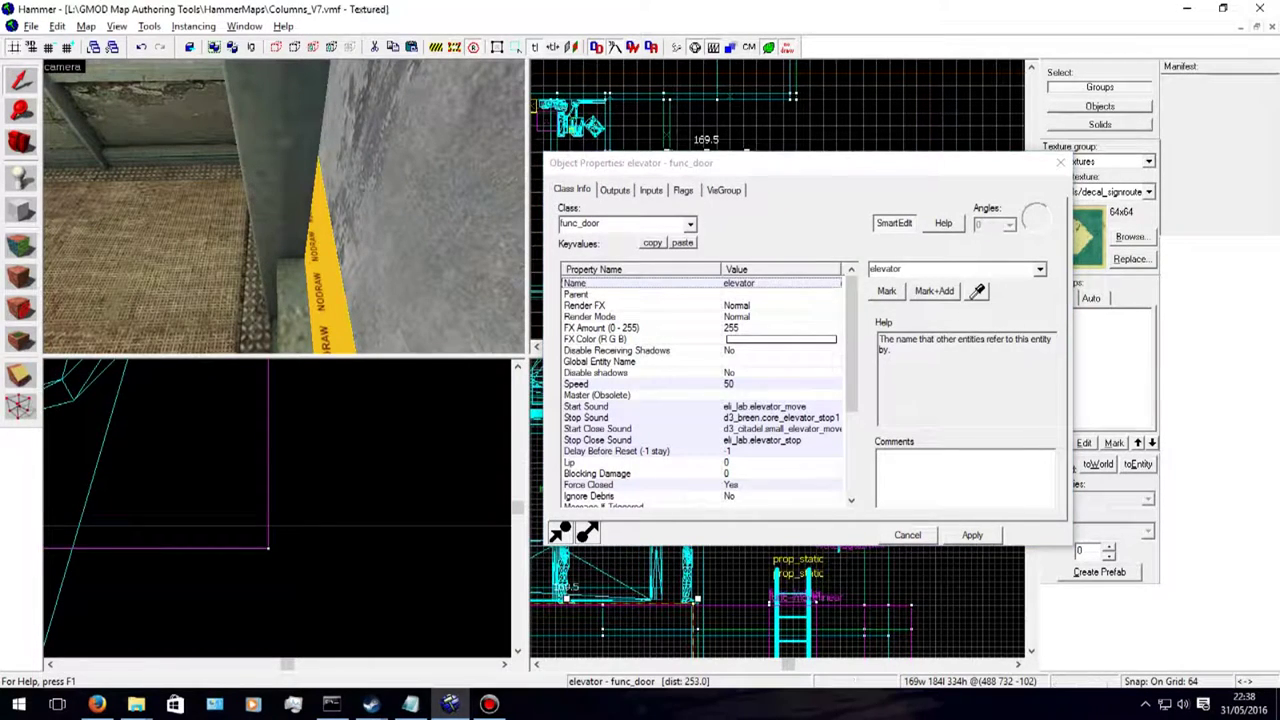
key("Left")
key("Down")
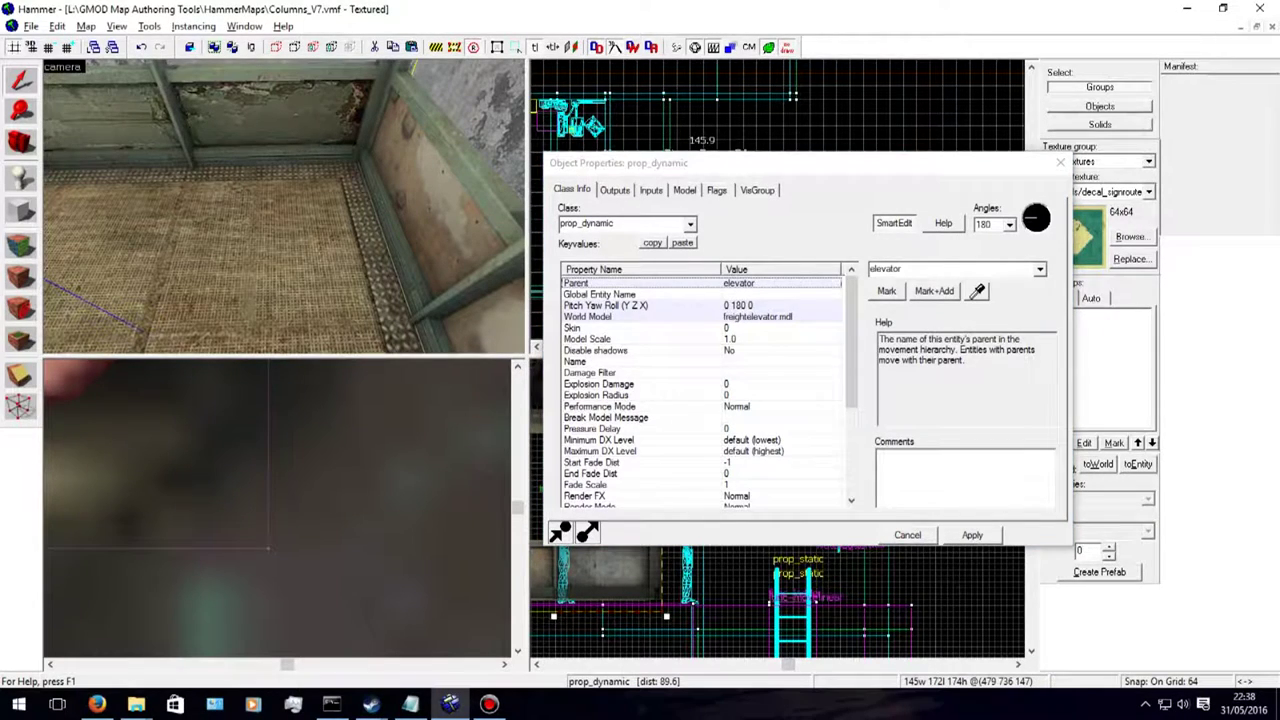
key("Up")
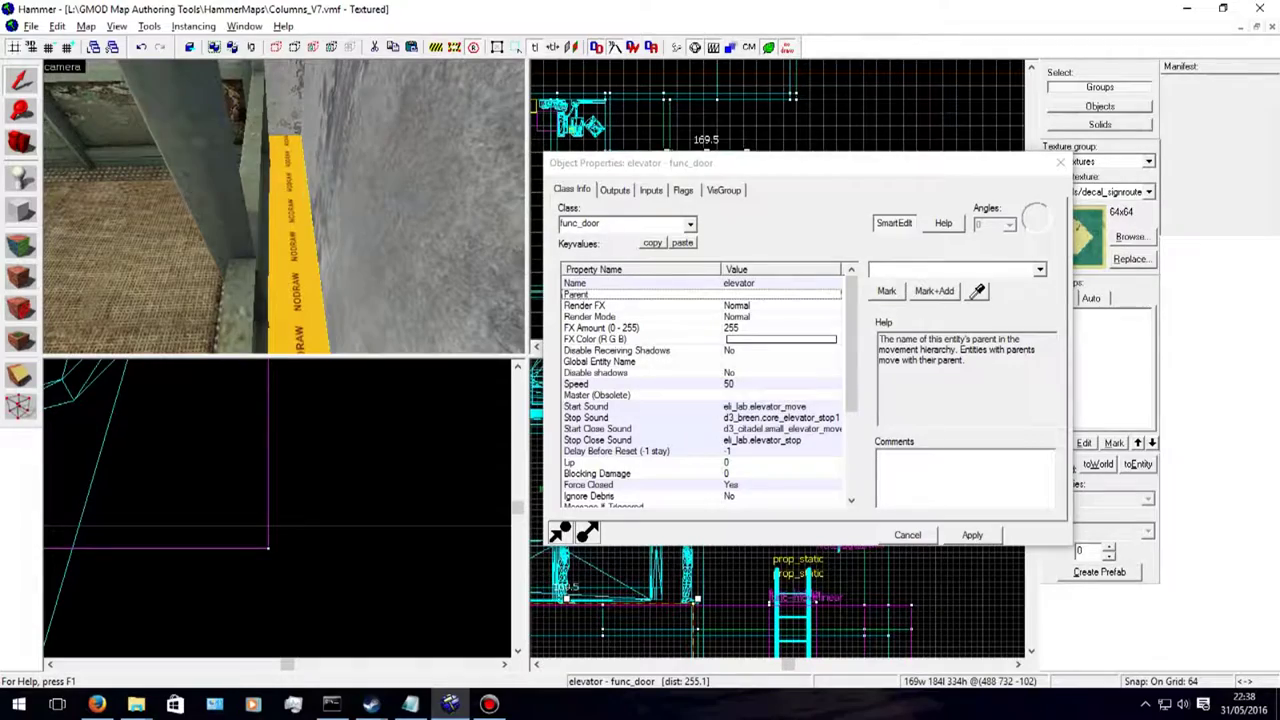
key("Down")
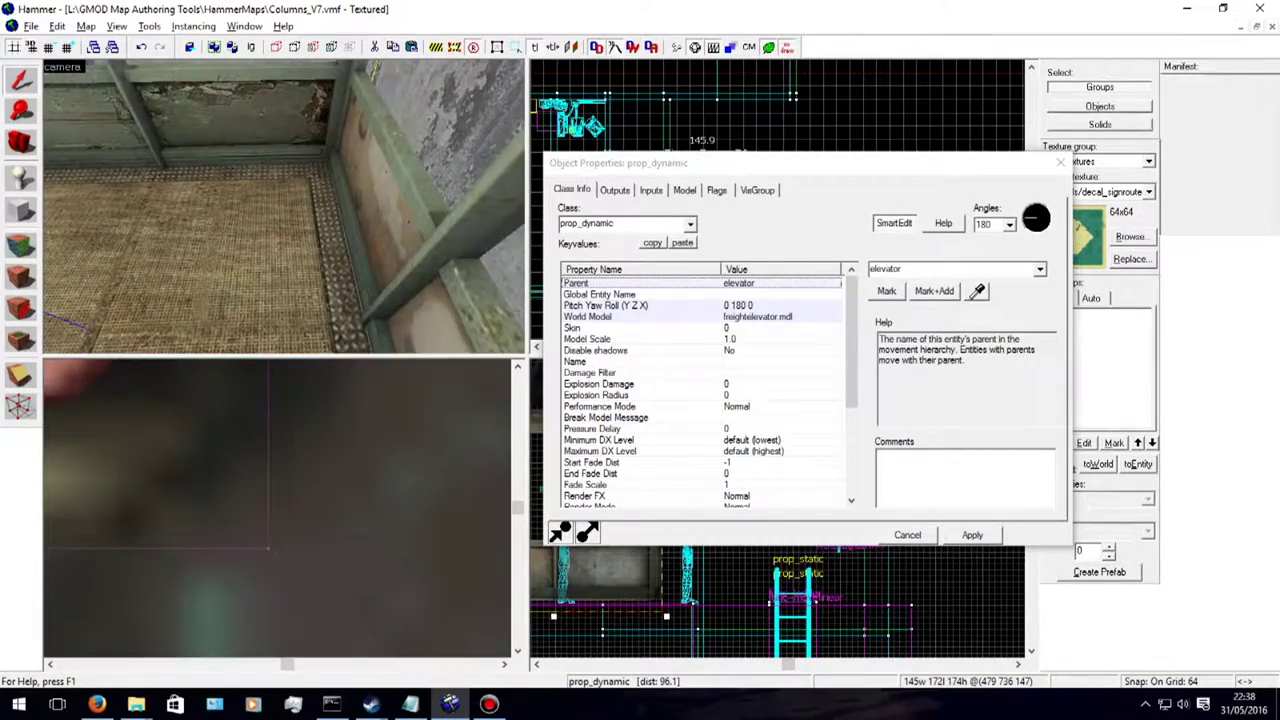
Step: Select the elevator_goup func_button and the elevatordoors prop_dynamic and check the Parent property of each
key("Up")
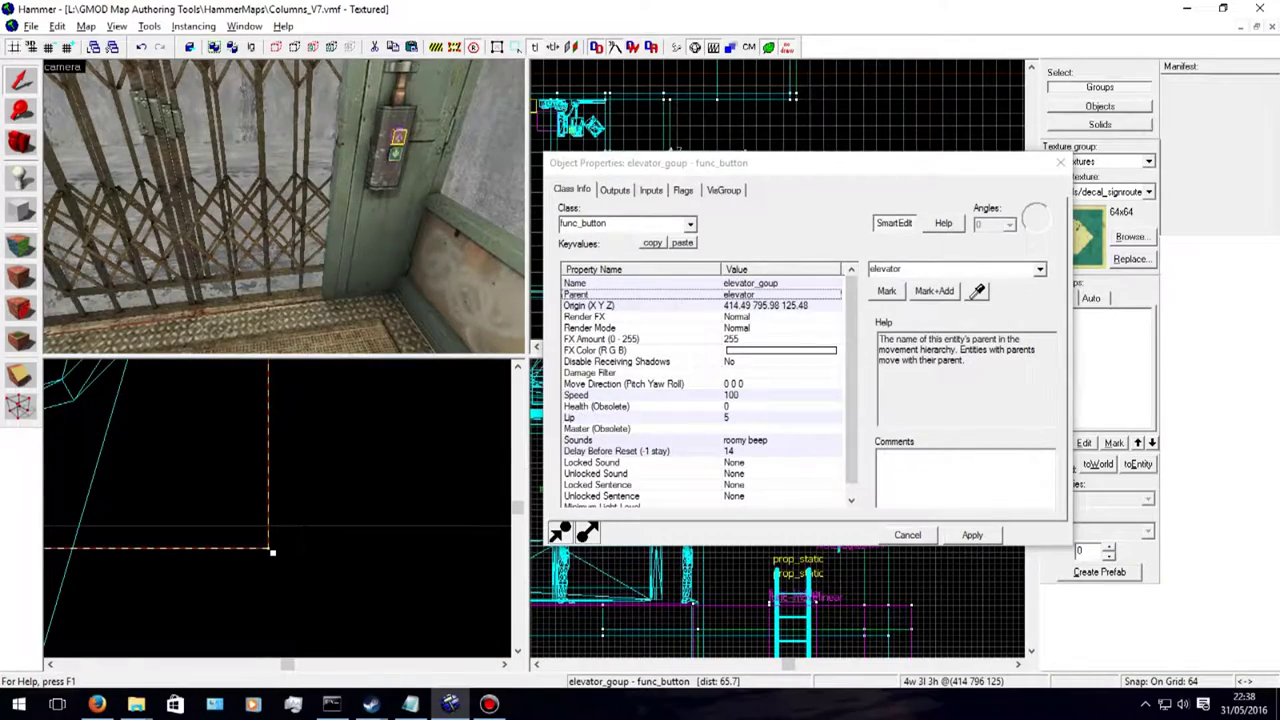
key("Down")
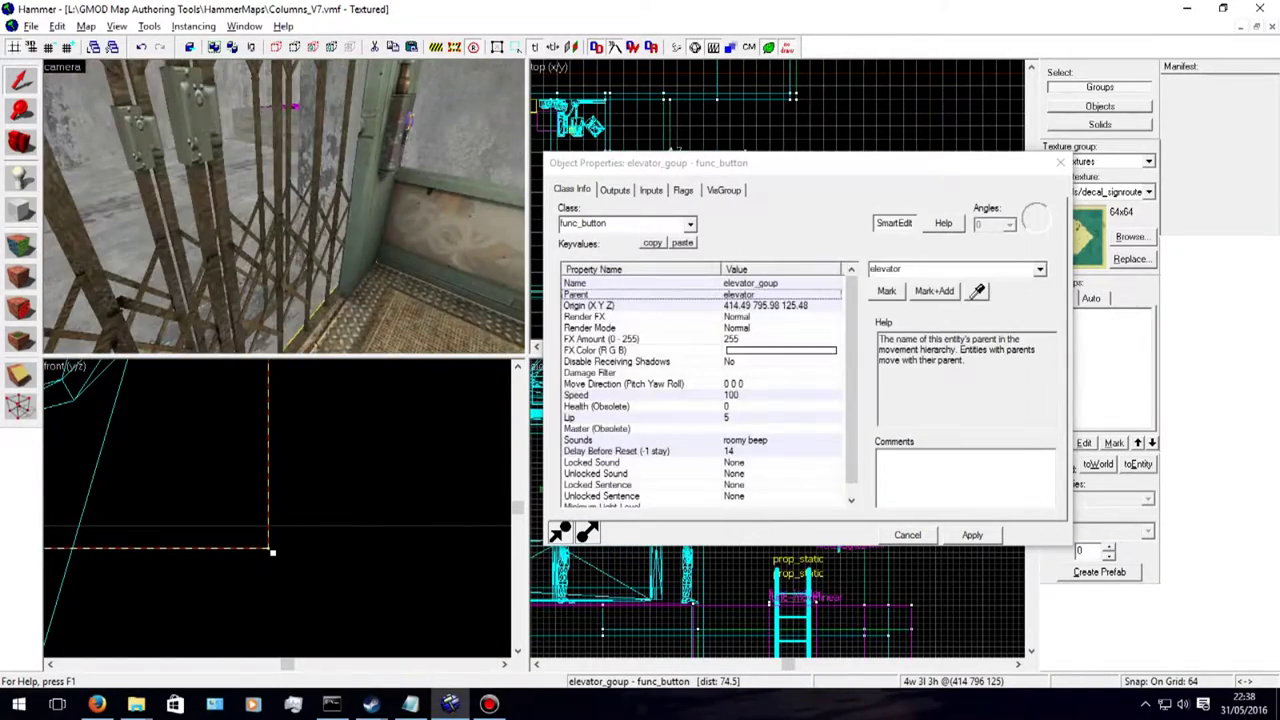
key("Right")
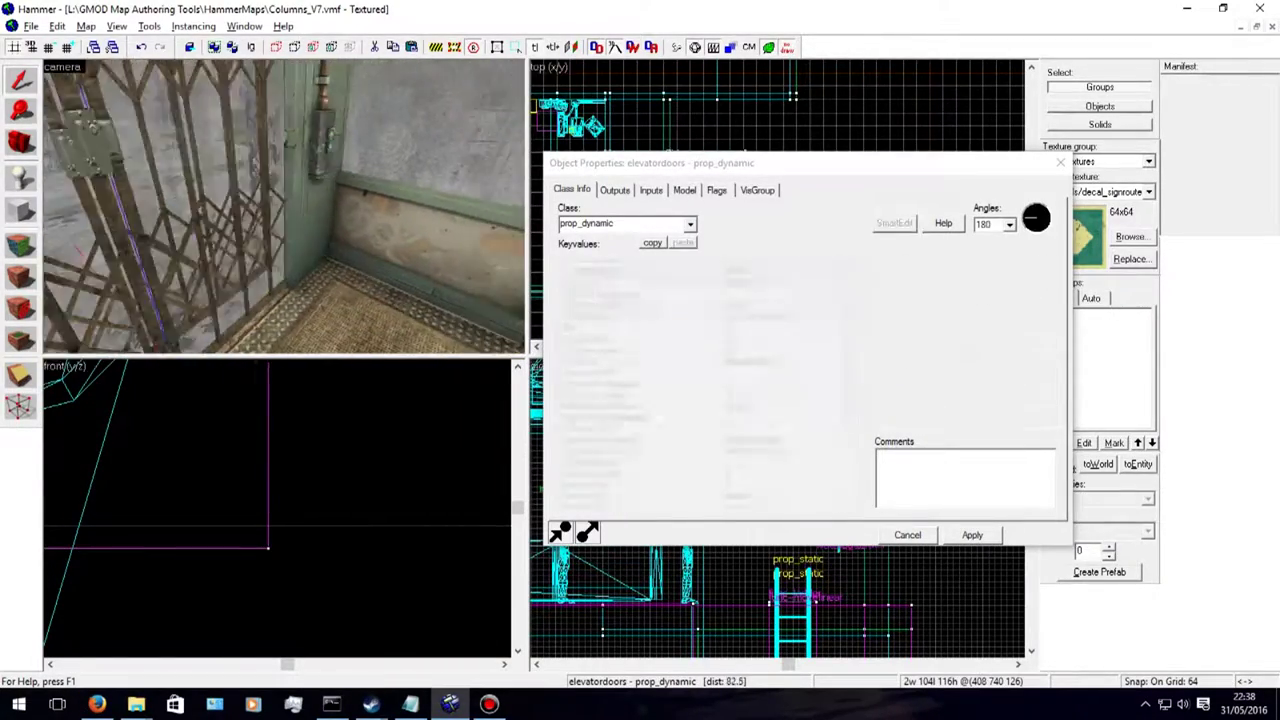
key("Down")
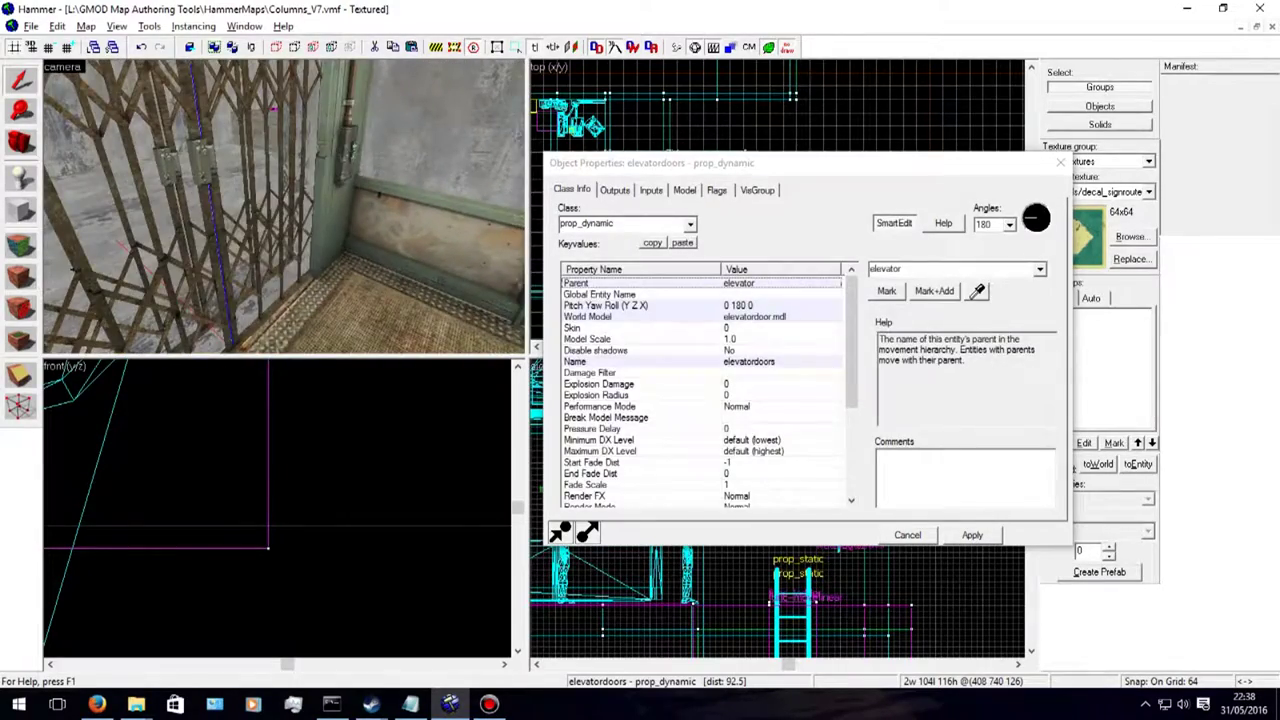
Step: Examine the cabin interior and the upper elevator entrance from outside, including its folding gates and call button
key("Down")
key("Down")
key("Right")
key("Left")
key("Page_Down")
key("Page_Down")
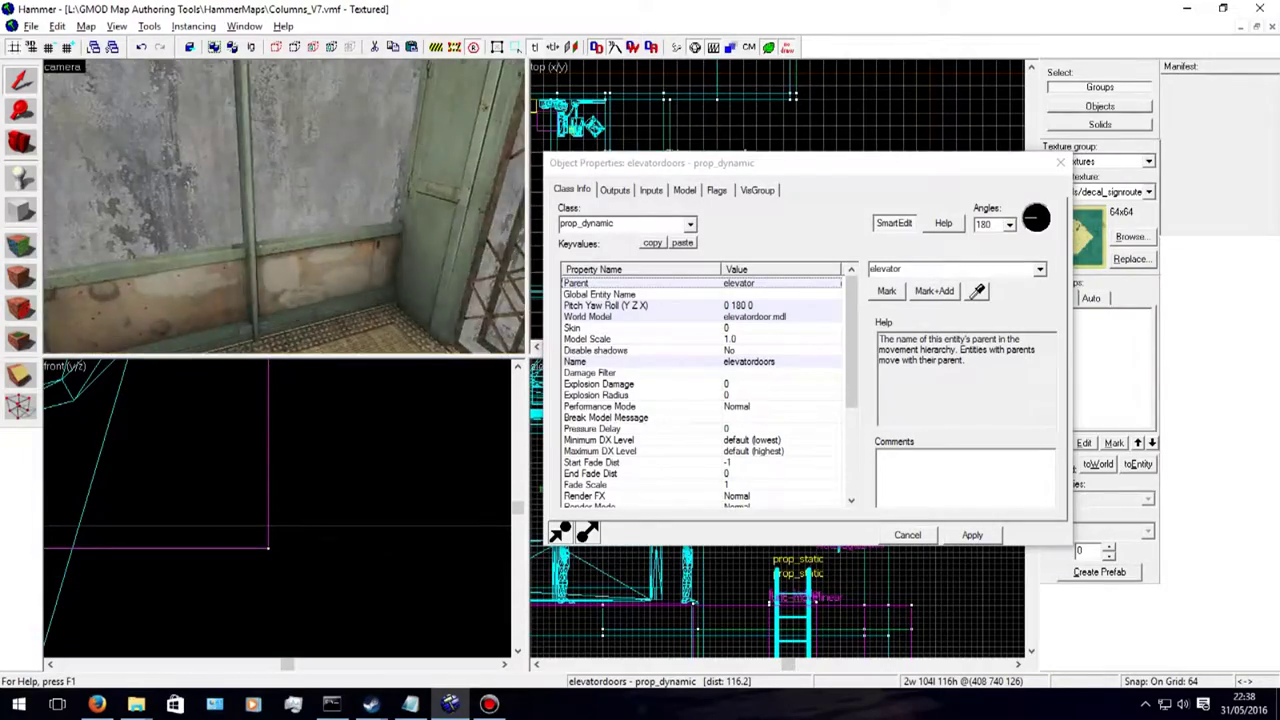
key("Right")
key("s")
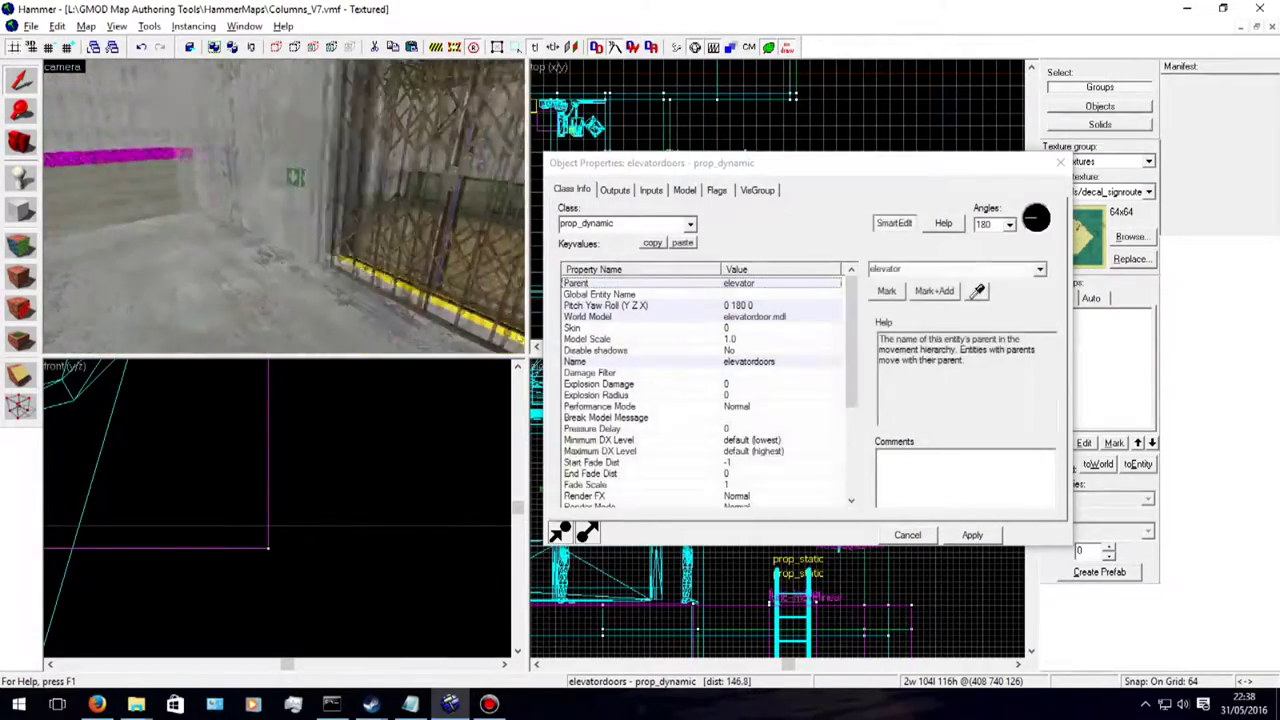
key("w")
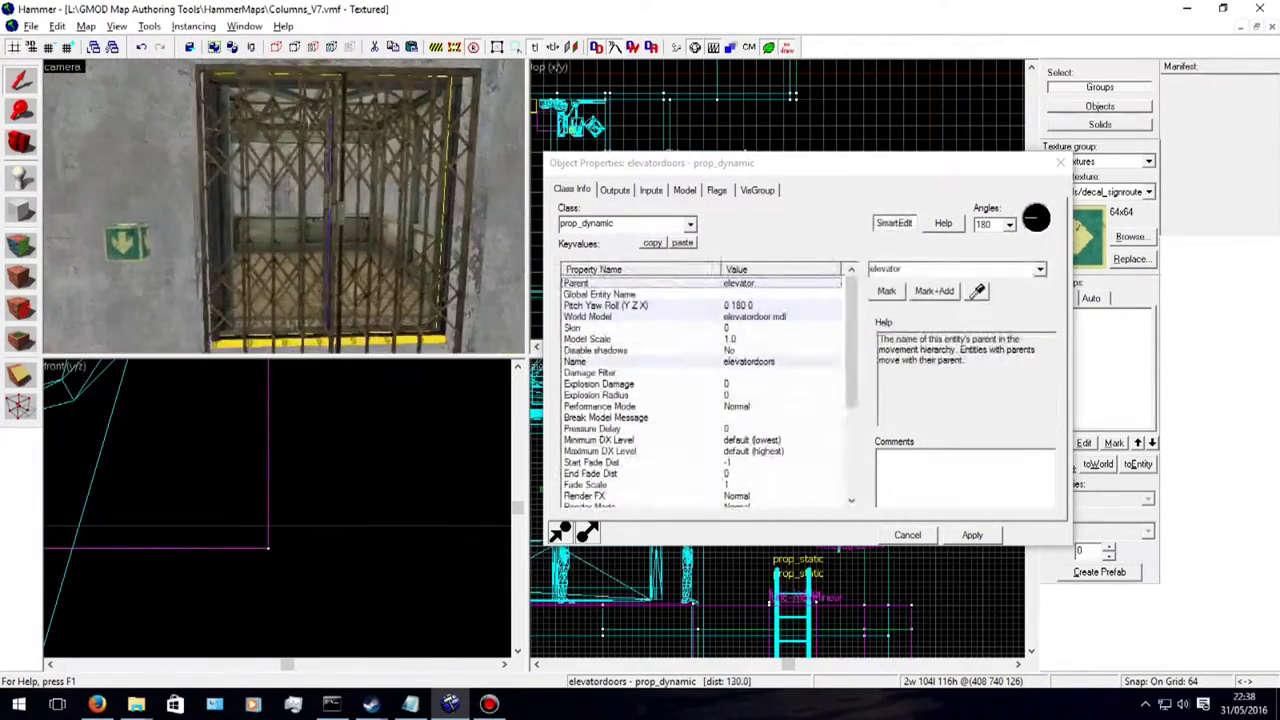
key("s")
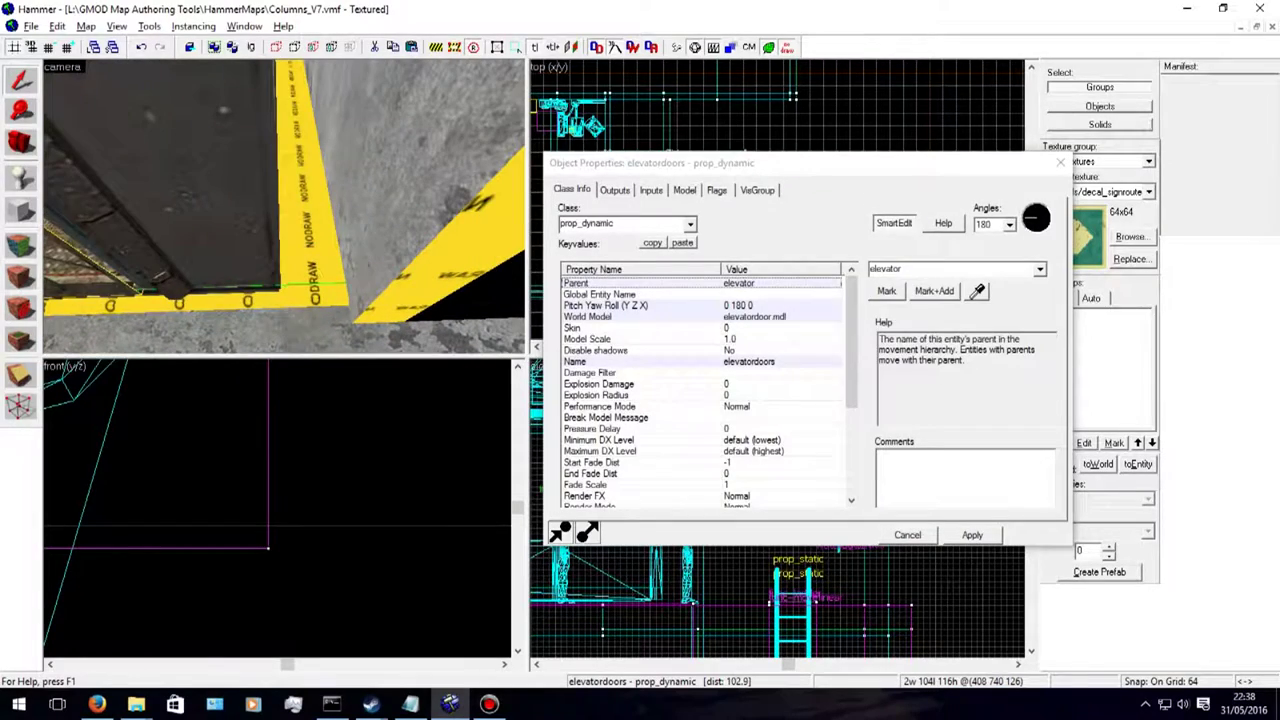
Step: Select the elevator func_door, show its outputs and view the OnFullyClosed output targeting elevatordoors alongside the upper gates
left_click(614, 190)
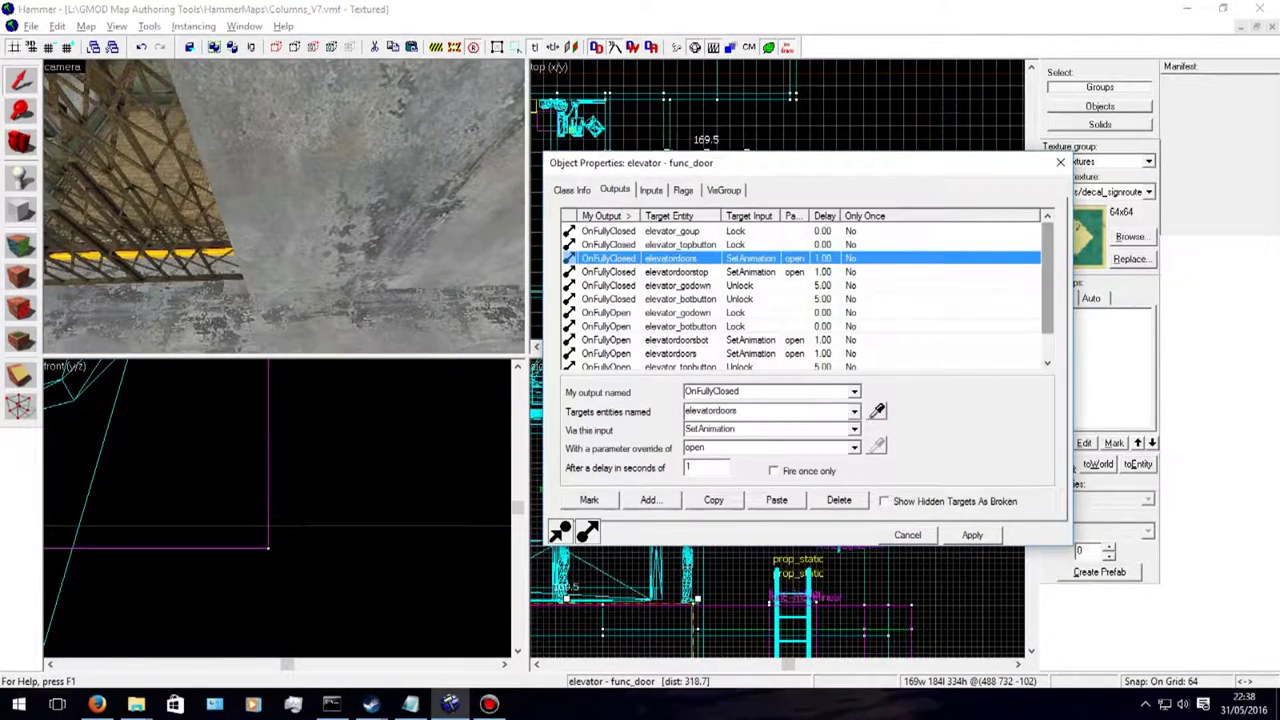
key("s")
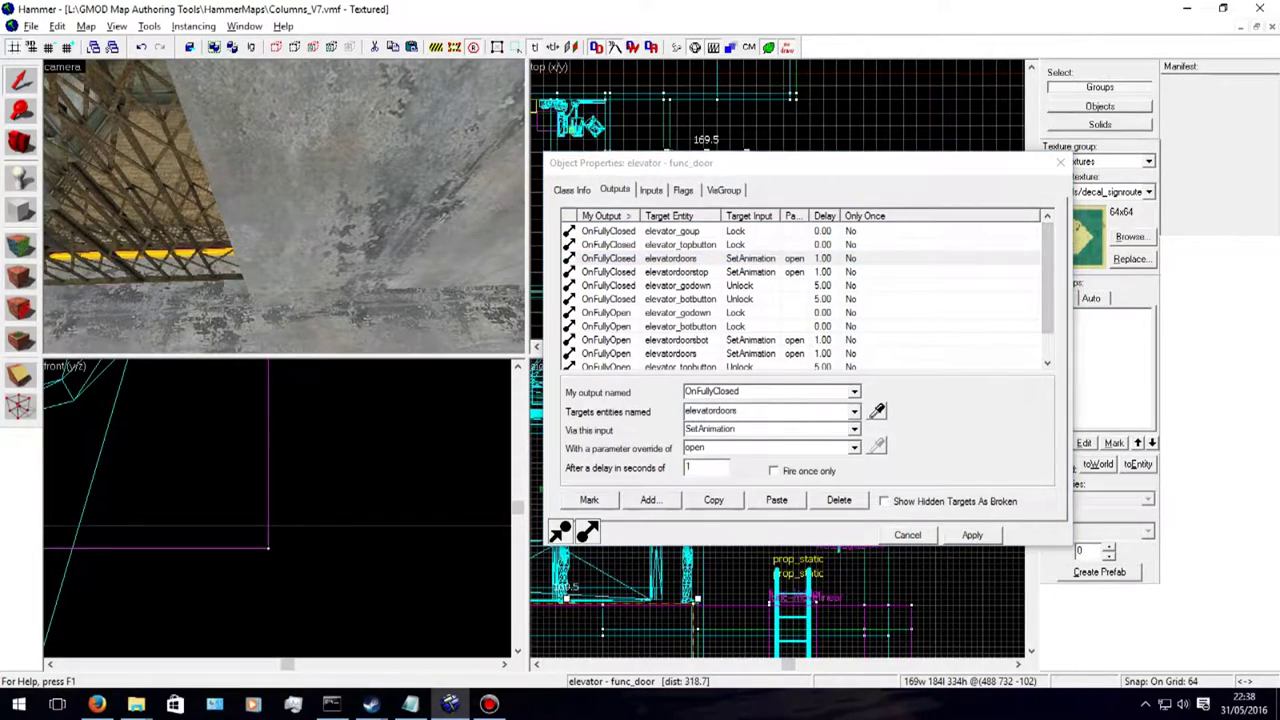
key("d")
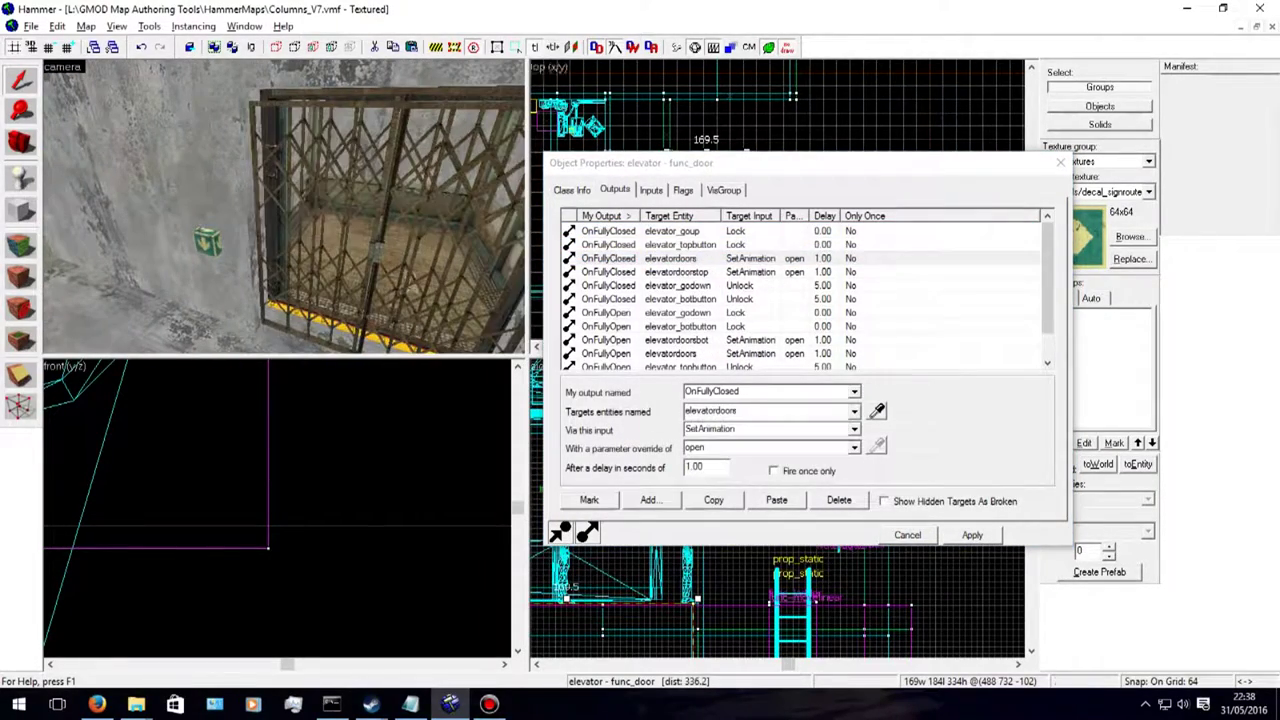
Step: Highlight the elevator func_door's OnFullyClosed outputs from elevator_goup through elevator_botbutton to review them as a group
left_click(608, 231)
left_click(608, 299, "shift")
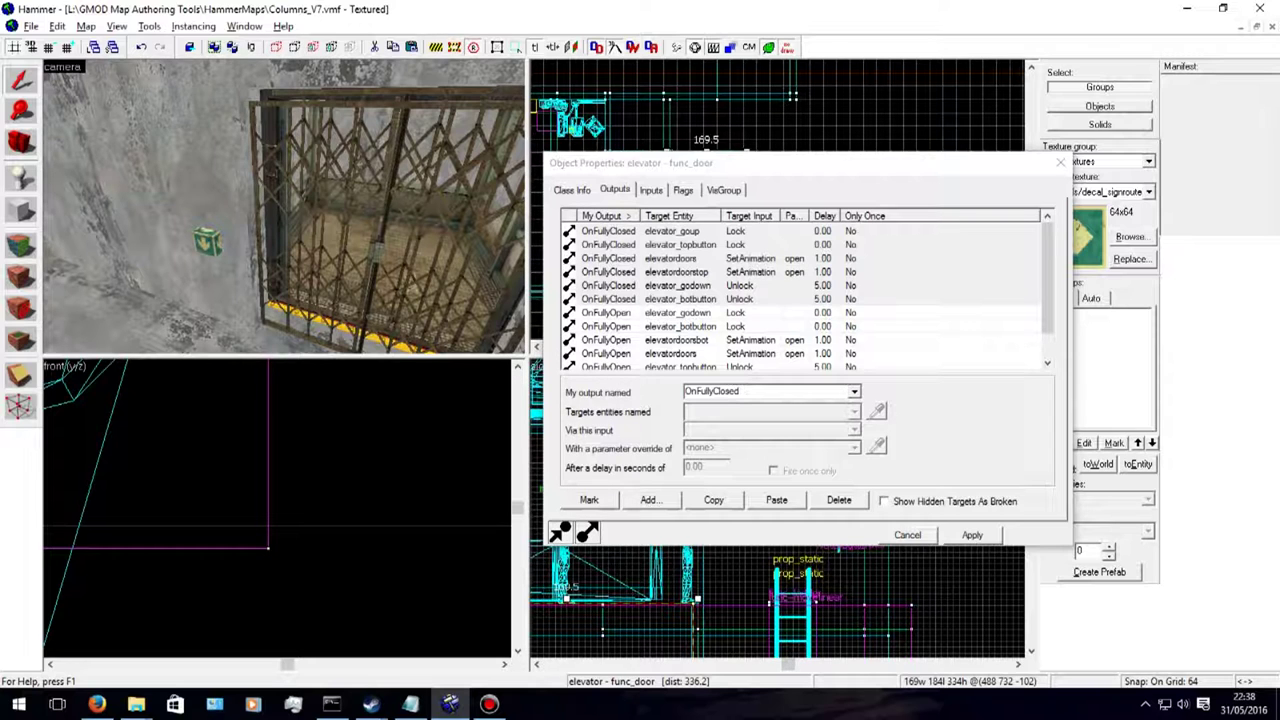
left_click(650, 299)
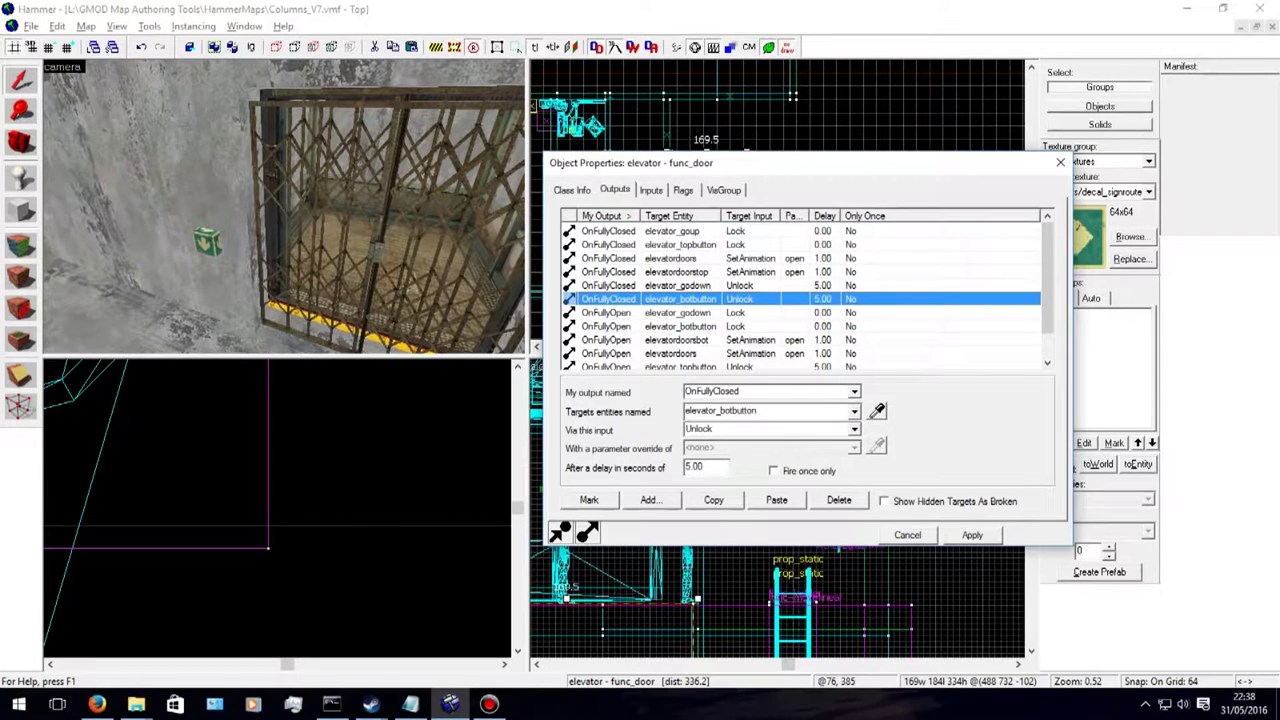
key("shift+Up")
key("shift+Up")
key("shift+Up")
key("shift+Up")
key("shift+Up")
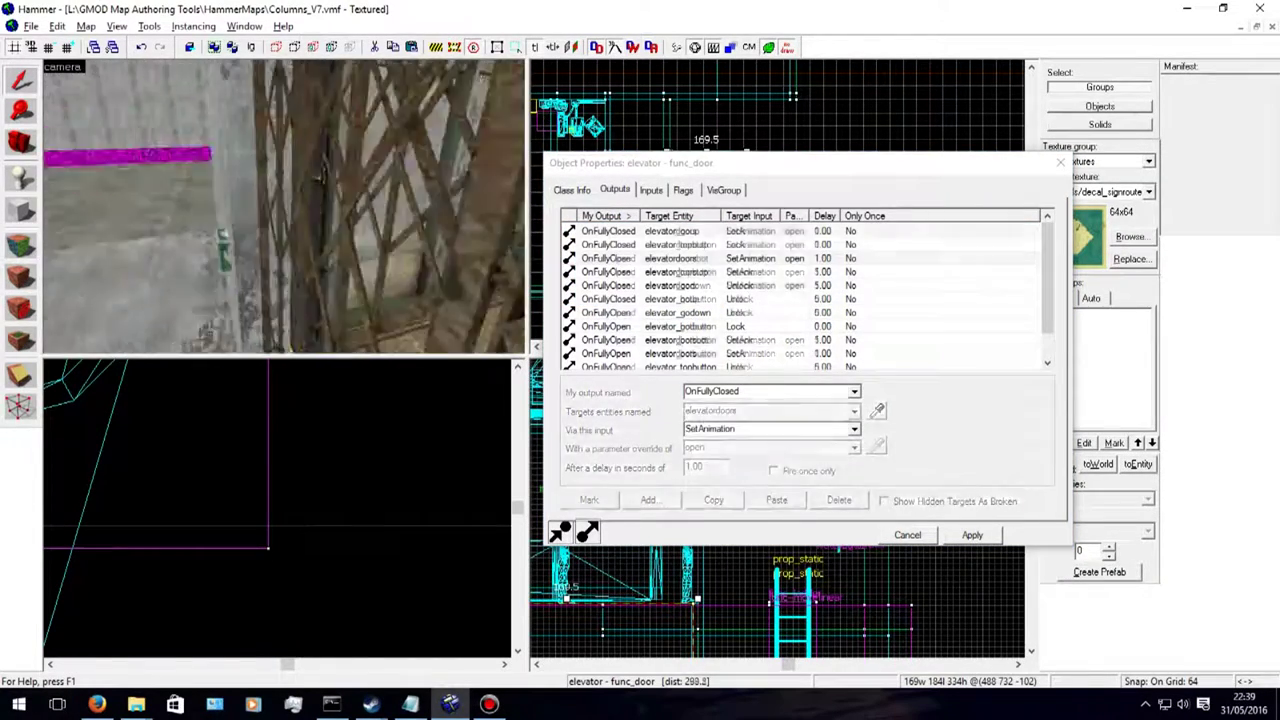
Step: Review the OnFullyClosed SetAnimation outputs targeting elevatordoors and elevatordoorstop while viewing the gates at the upper entrance
key("Left")
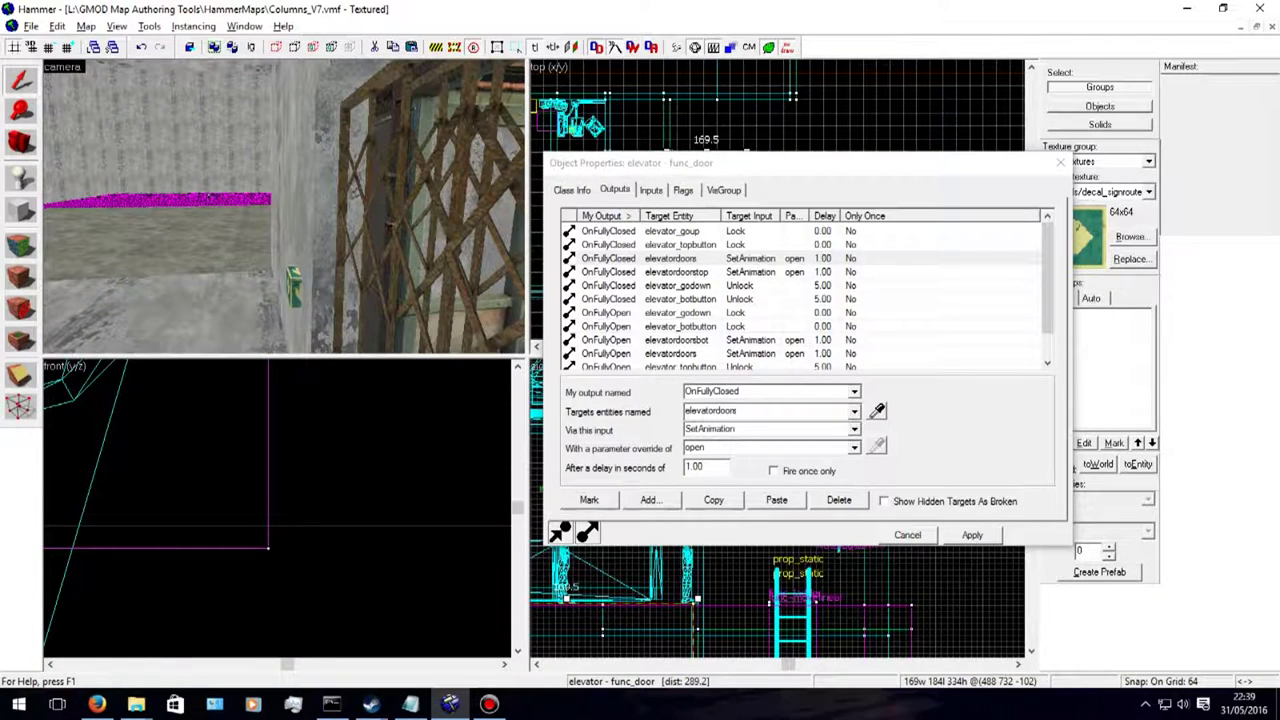
left_click(660, 258)
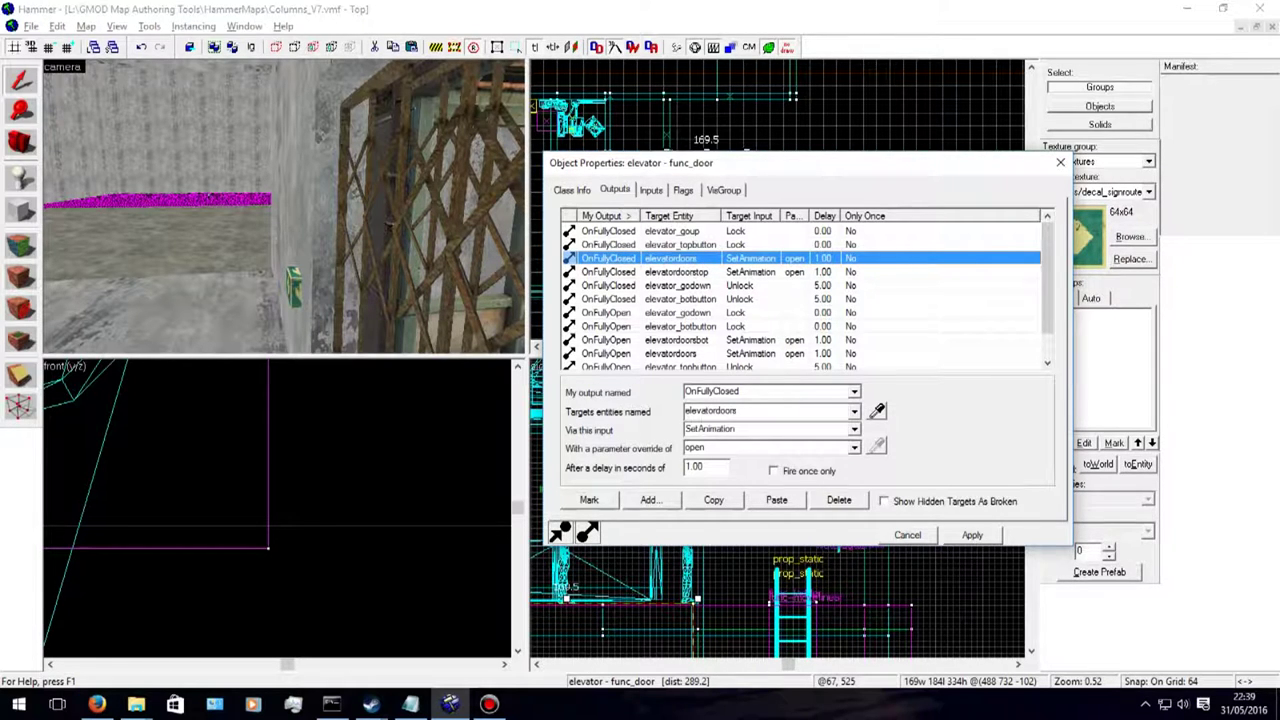
left_click(660, 272)
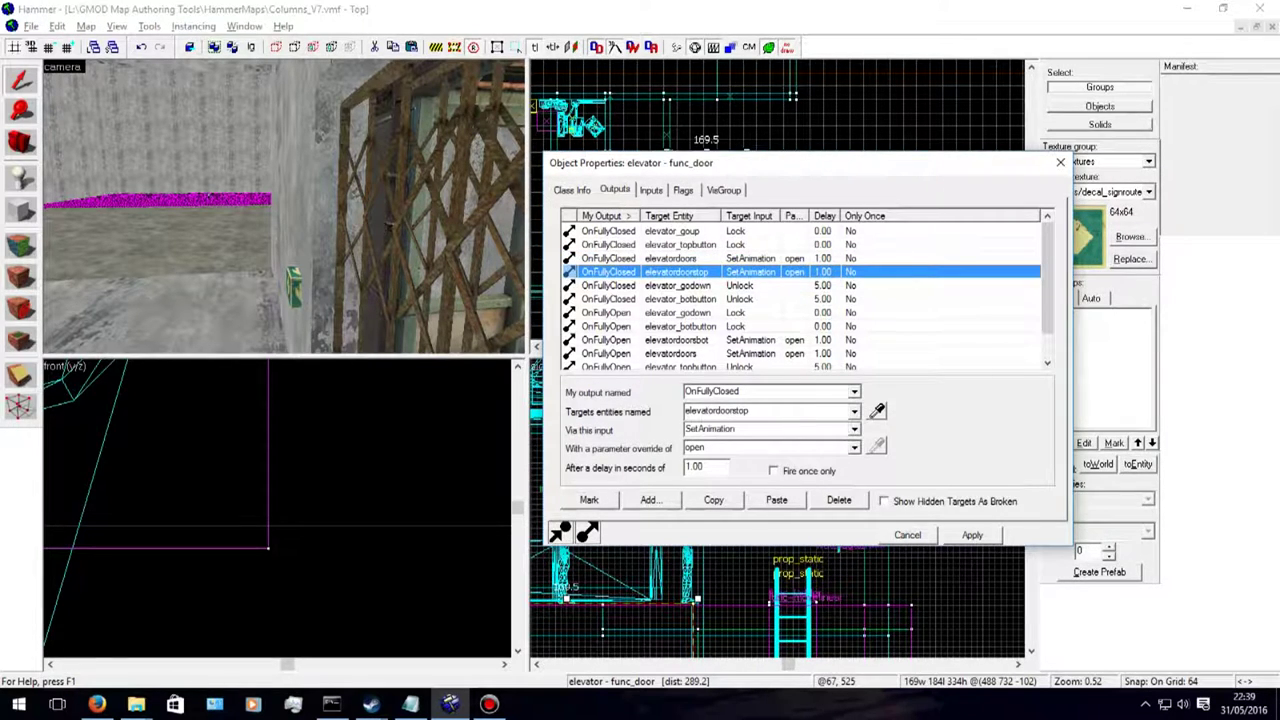
key("z")
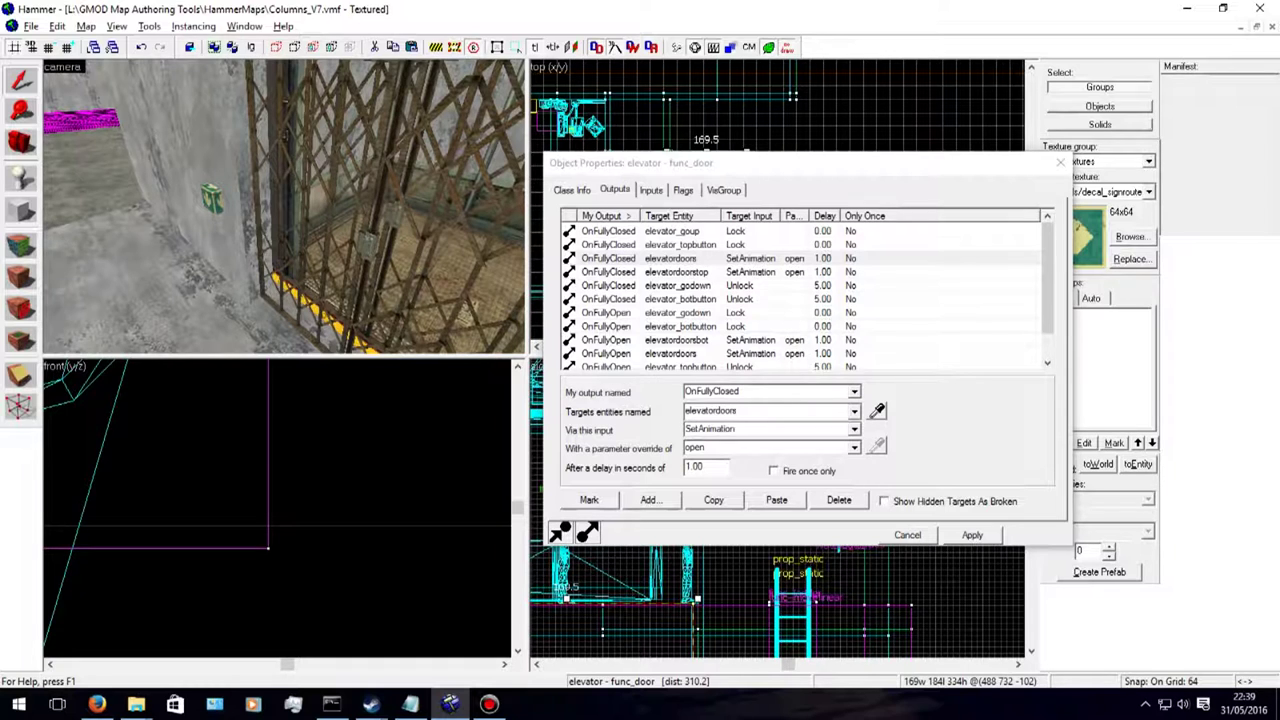
Step: Highlight the elevator func_door's OnFullyClosed SetAnimation output pair and review the Unlock outputs targeting elevator_godown and elevator_botbutton
left_click(610, 271)
left_click(610, 258, "shift")
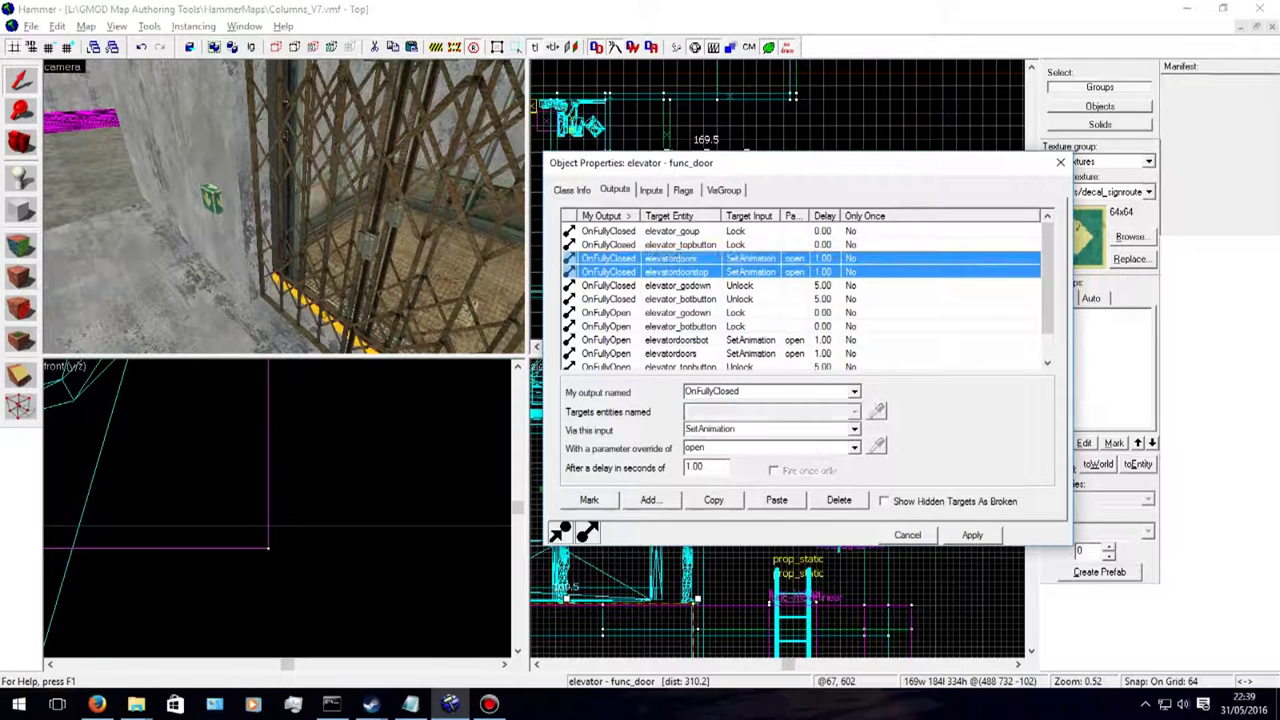
left_click(610, 285)
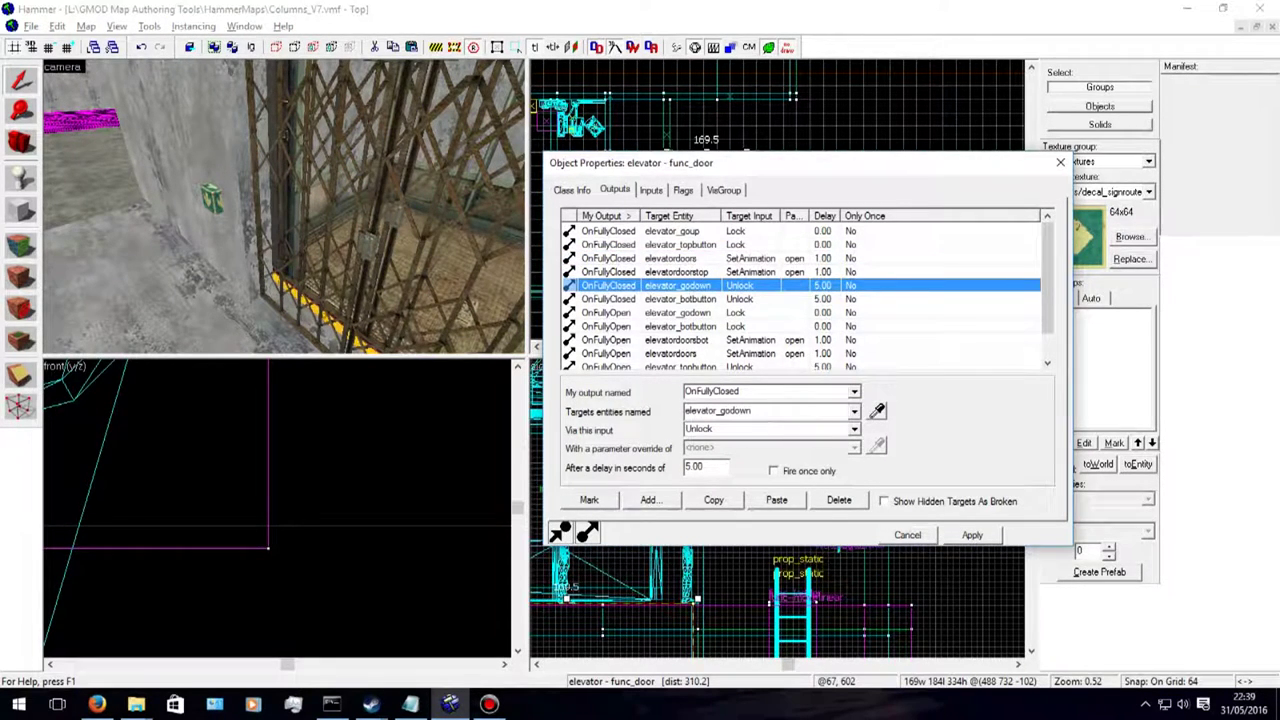
left_click(610, 299, "shift")
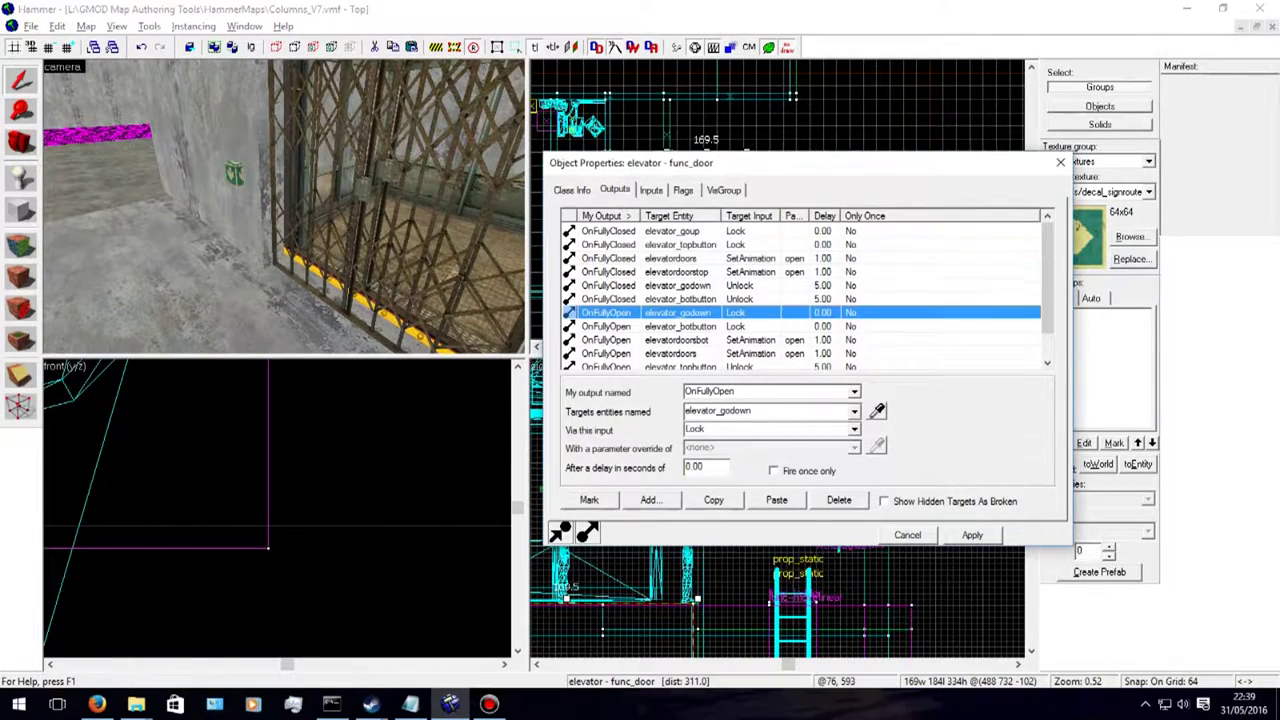
Step: Review the elevator func_door's OnFullyOpen outputs one by one, from elevator_godown through elevator_goup
left_click(650, 312)
scroll(650, 290, "down", 1)
left_click(650, 353, "shift")
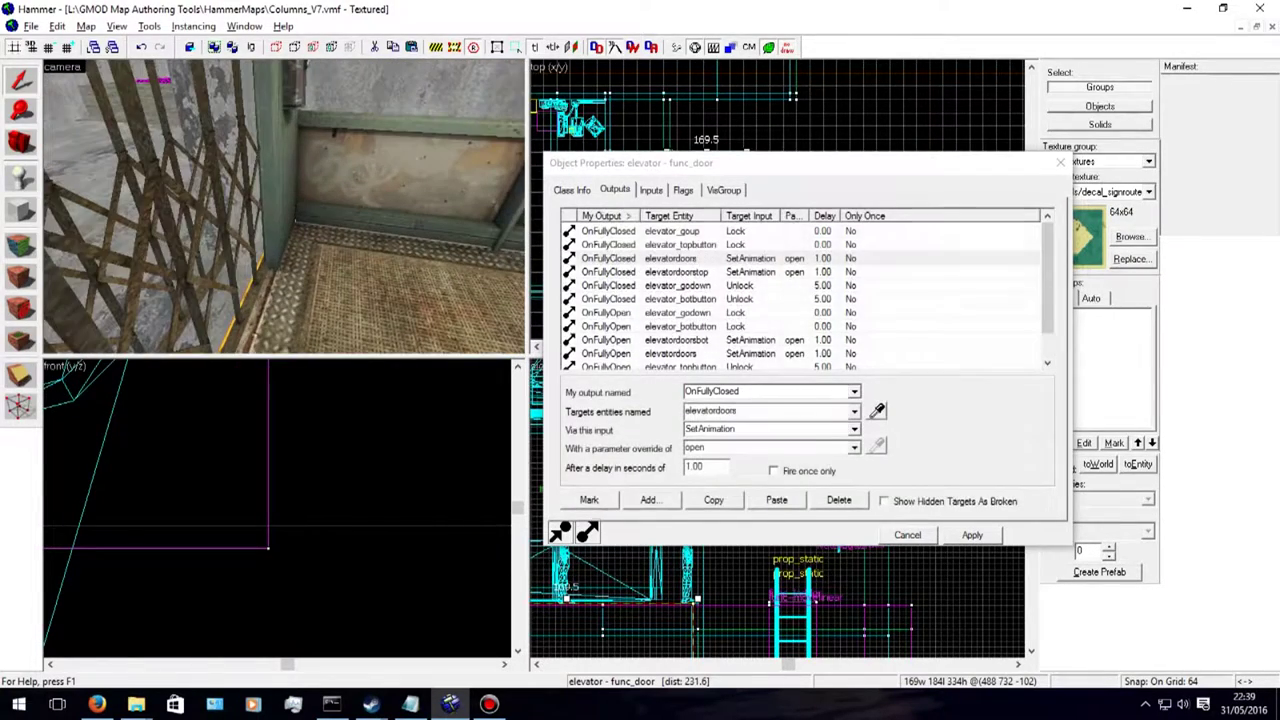
left_click(650, 312)
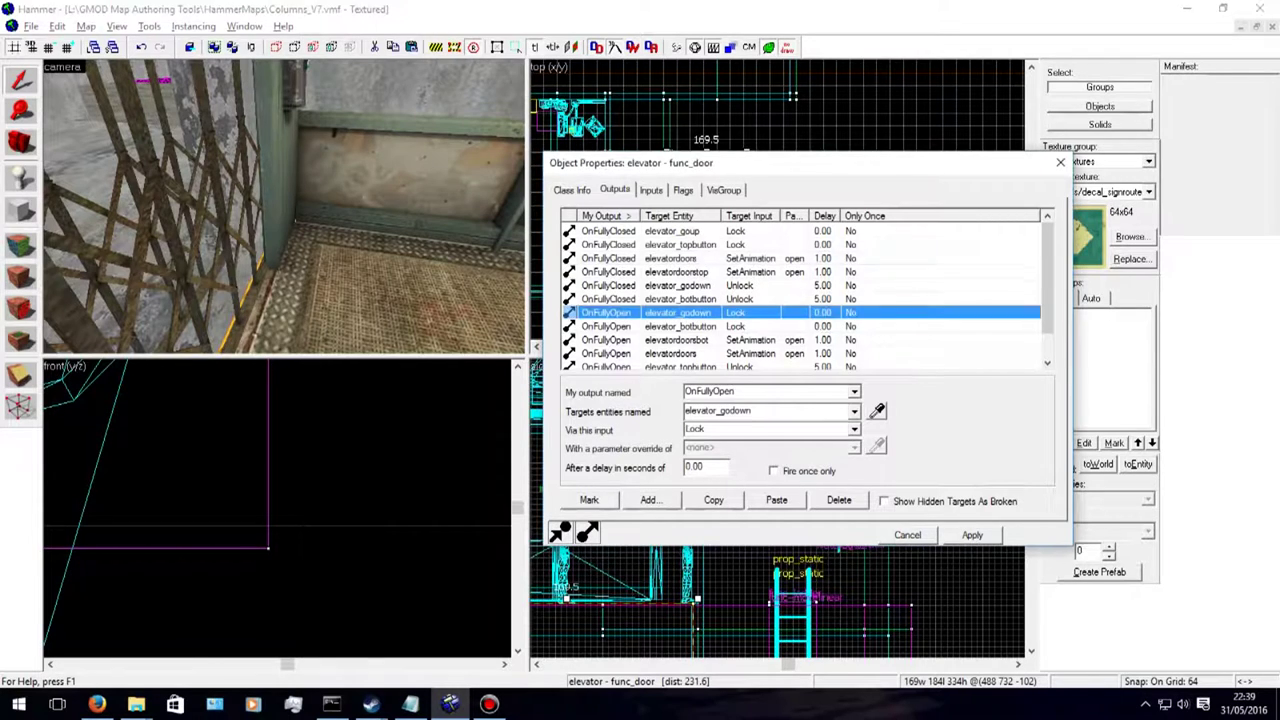
left_click(650, 326)
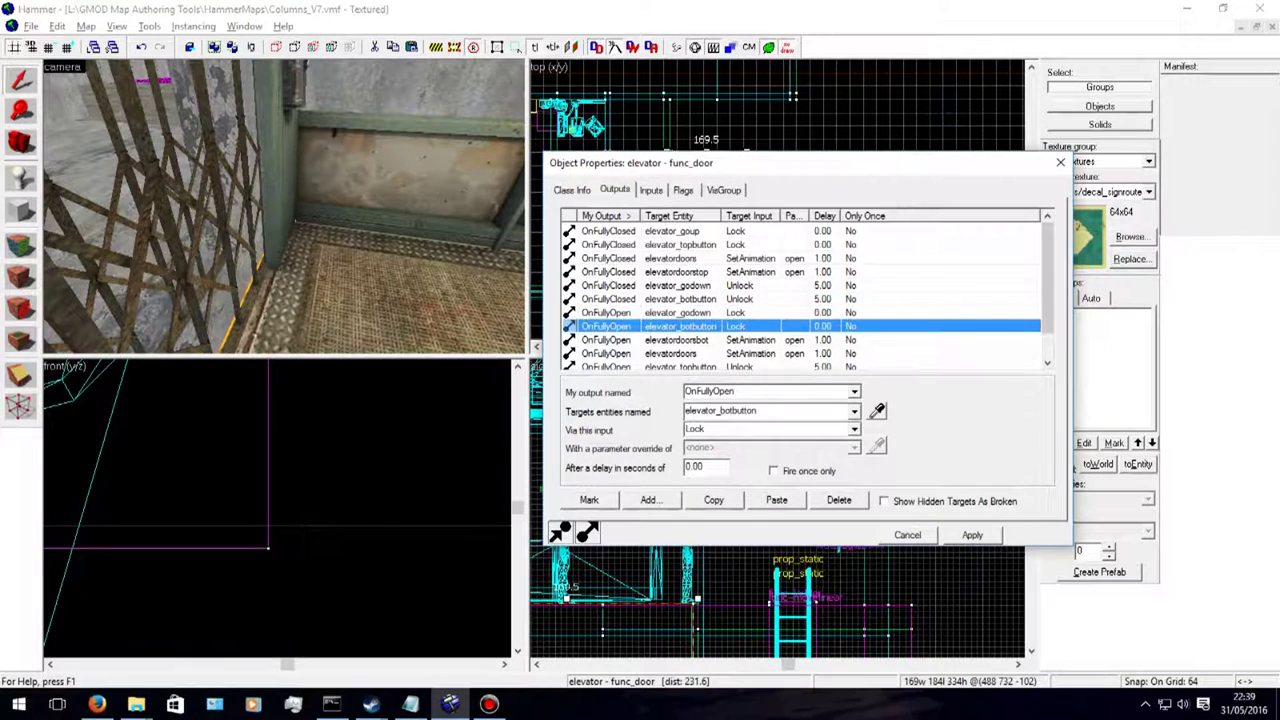
scroll(650, 326, "down", 1)
left_click(650, 312)
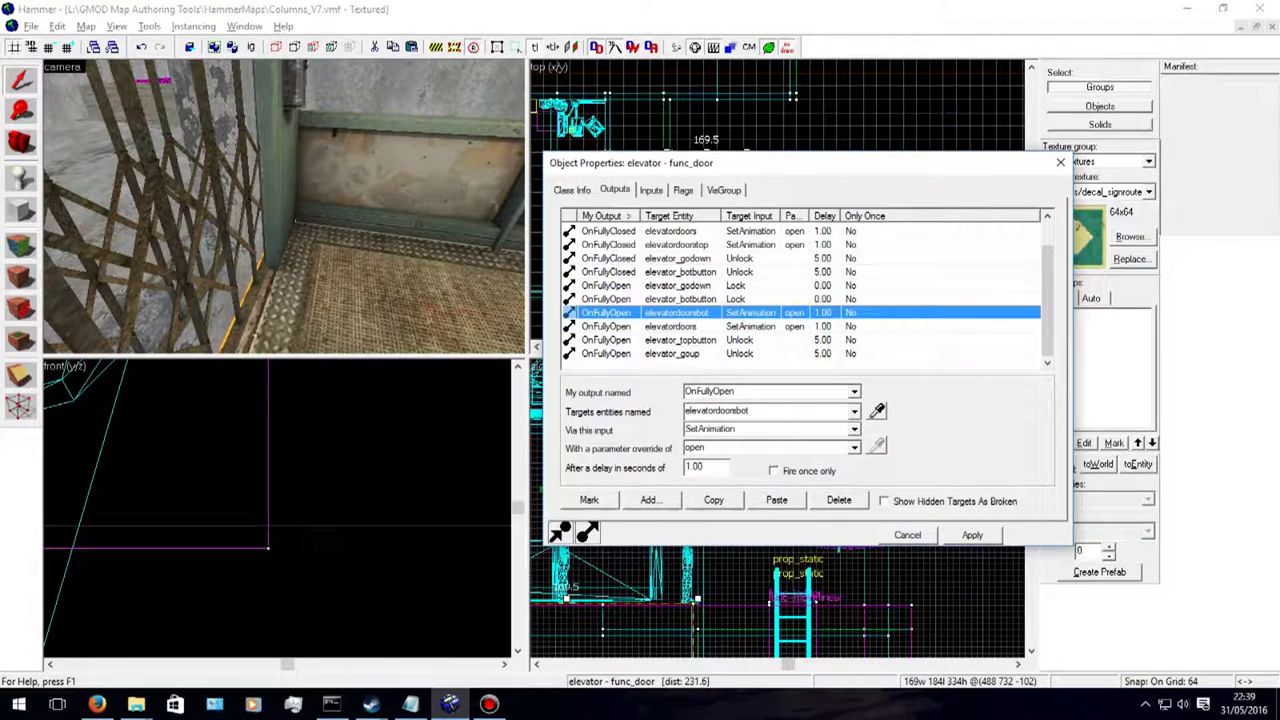
left_click(650, 326)
left_click(650, 312)
left_click(650, 340)
left_click(650, 353)
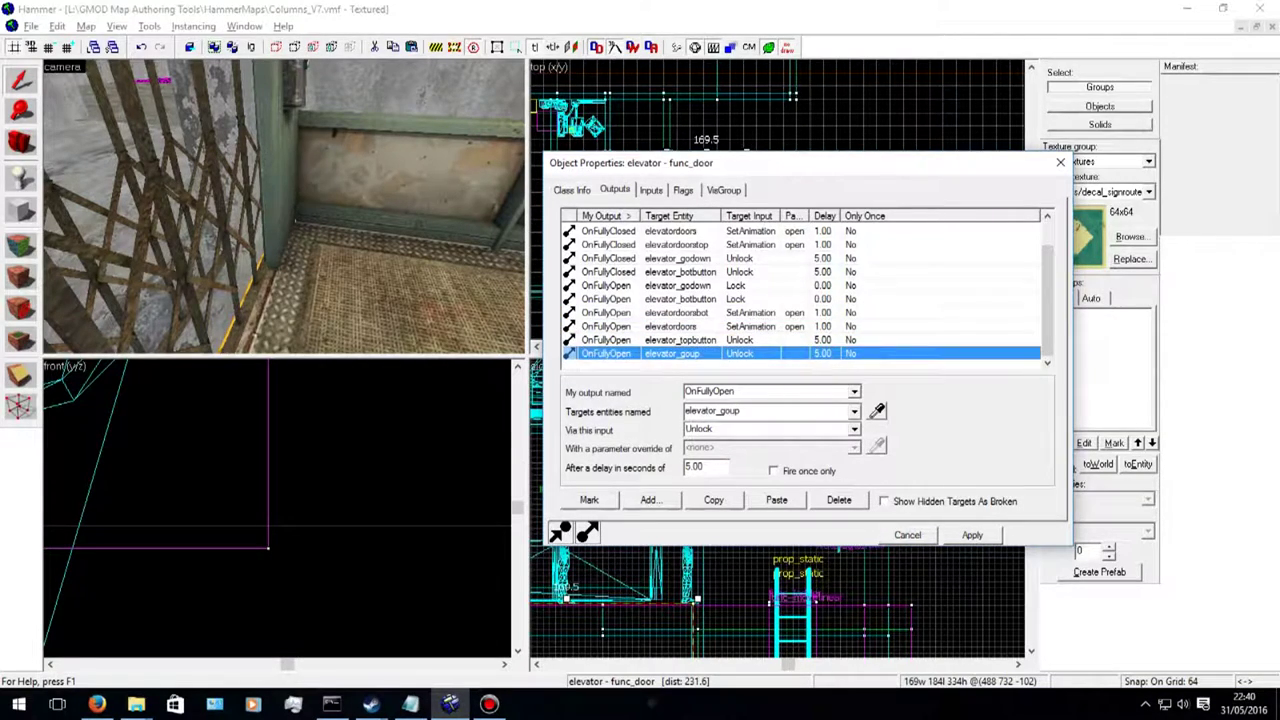
Step: Select the elevatordoors prop_dynamic from inside the cabin and view its Parent and Name properties
key("w")
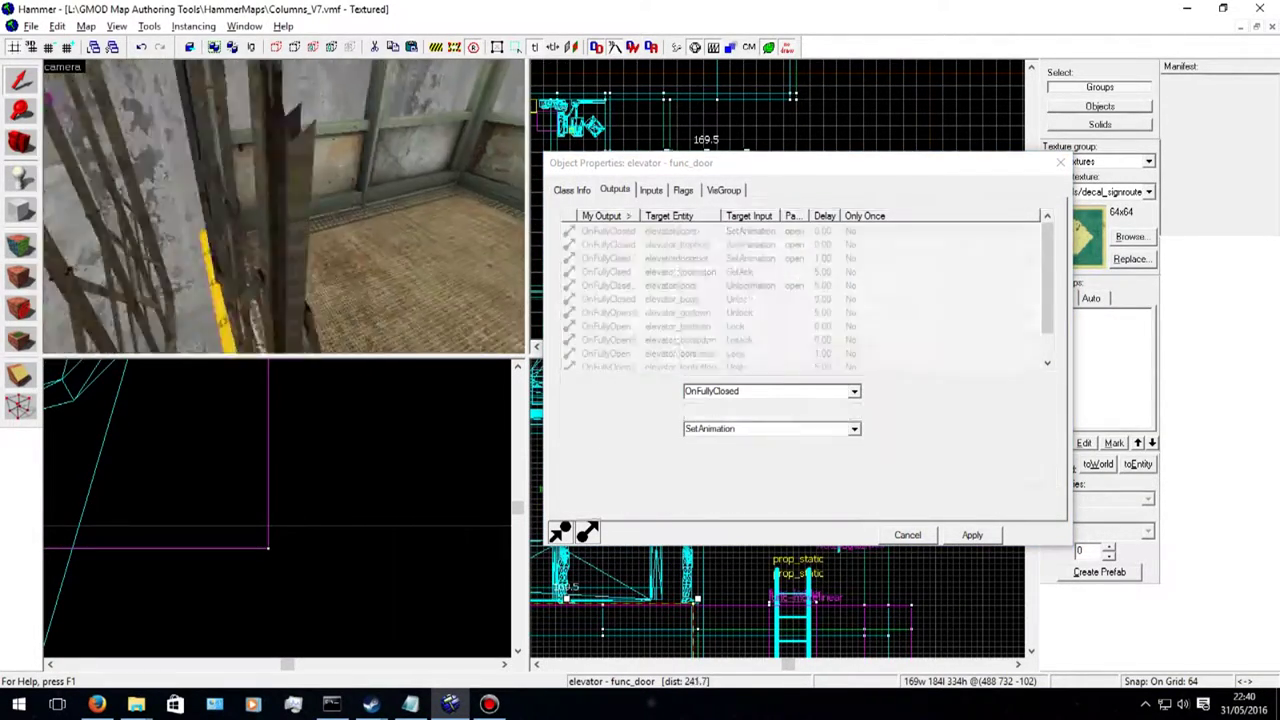
key("w")
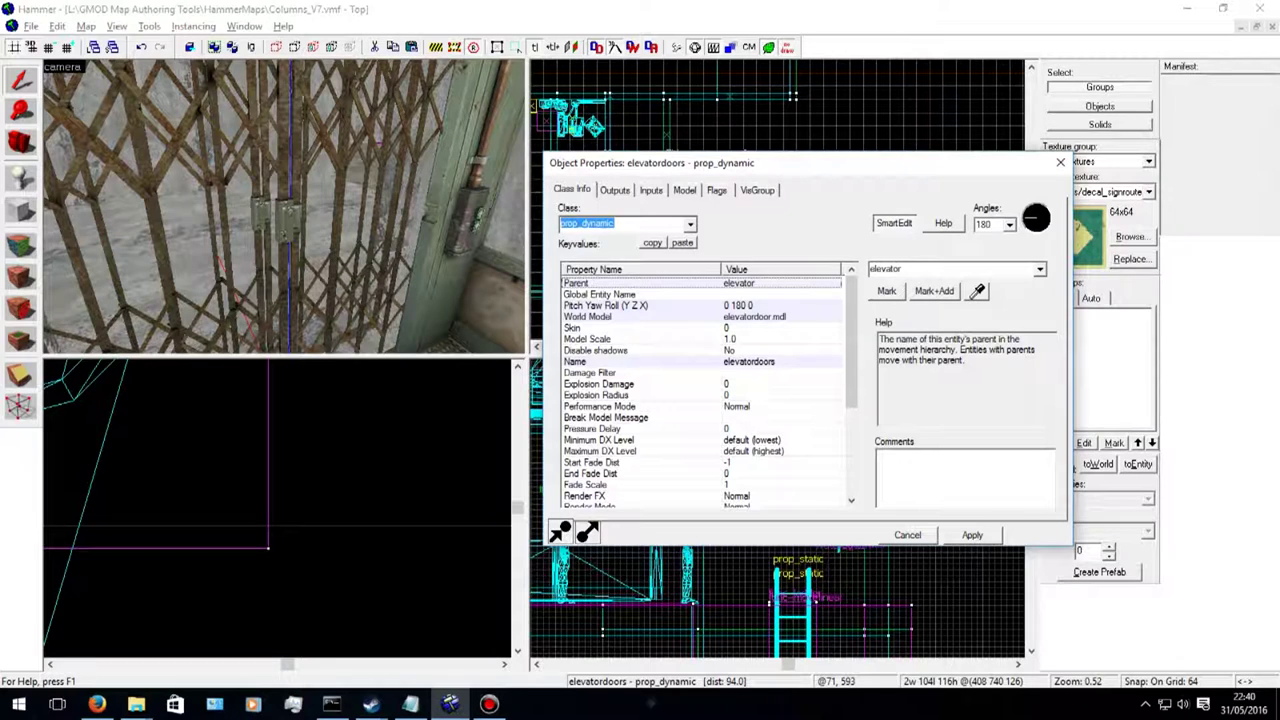
left_click(600, 361)
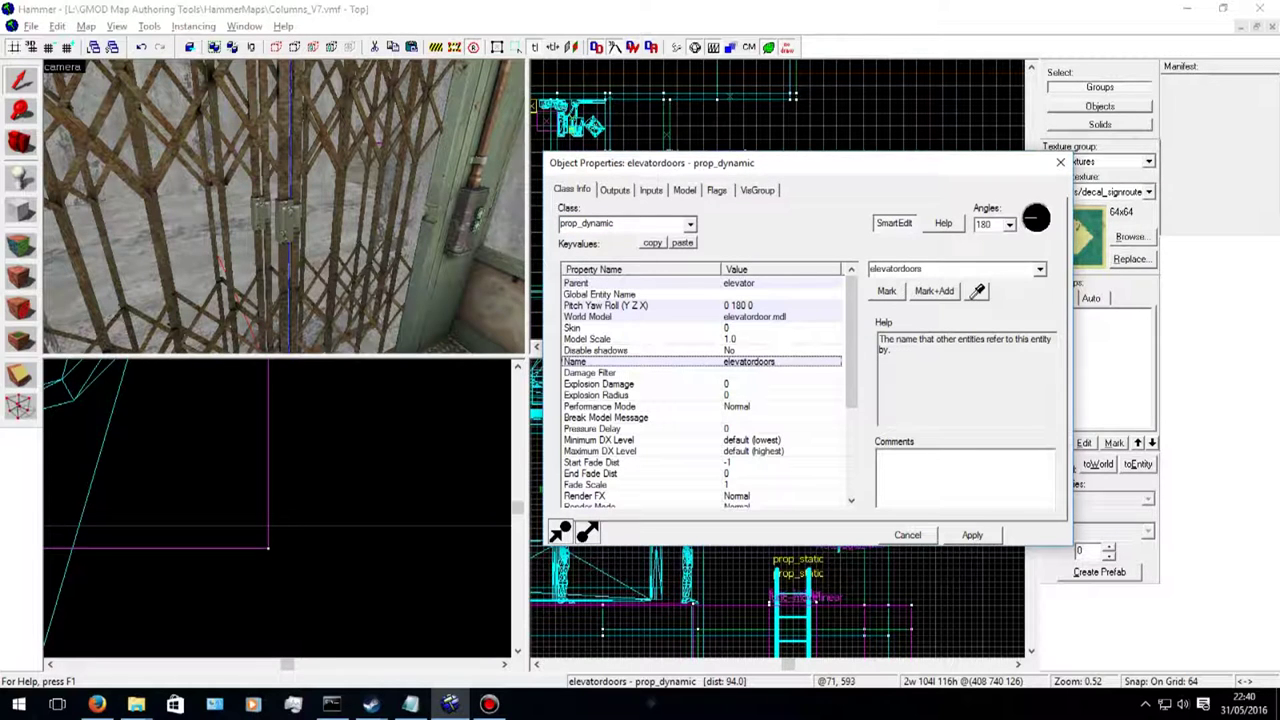
Step: Inspect the properties of the cabin's elevator_godown button and of the elevator_topbutton on the wall outside the gates
left_click(475, 225)
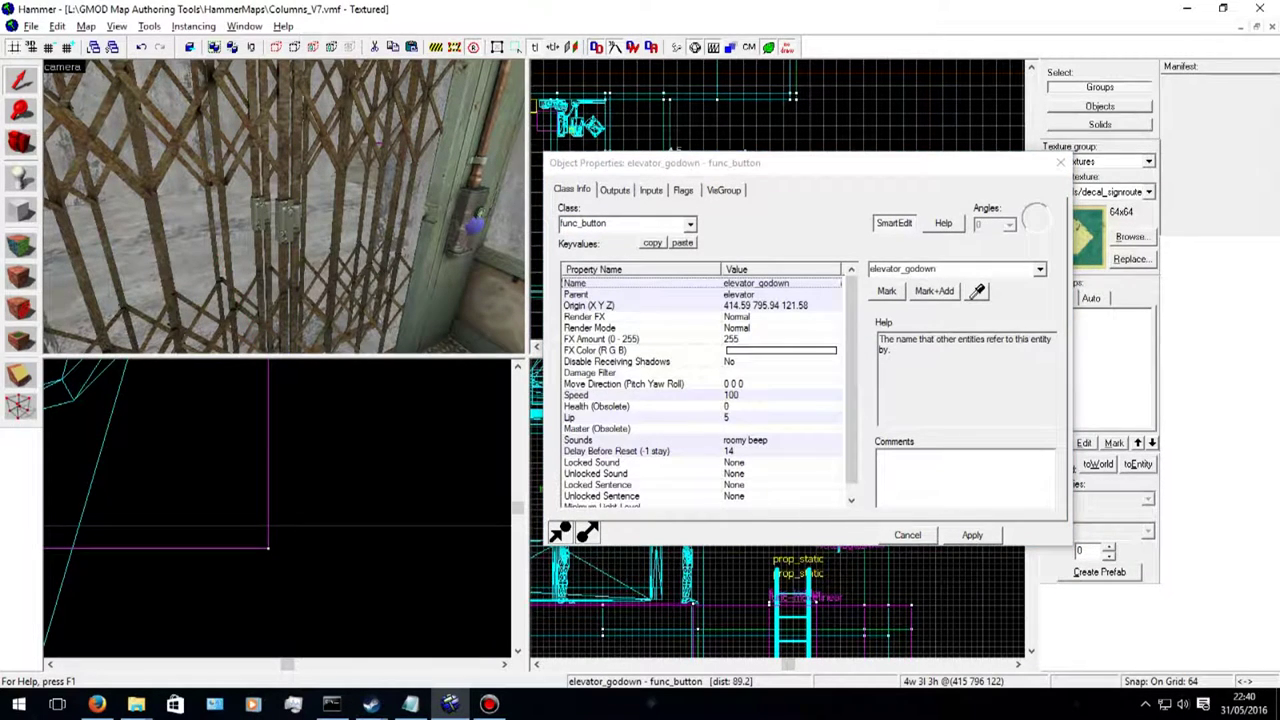
left_click(480, 212)
left_click(271, 545)
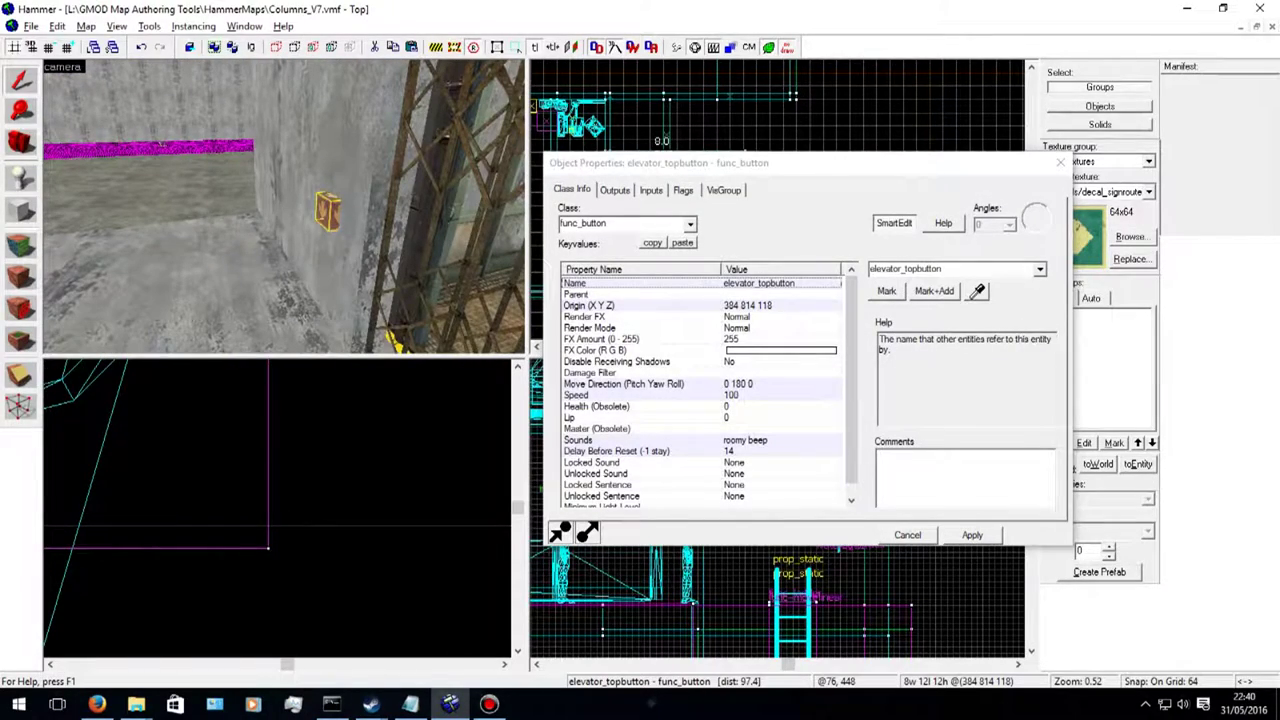
Step: Reselect the elevator func_door, show its outputs and add a new blank output
left_click_drag(283, 207, 140, 300)
left_click(283, 207)
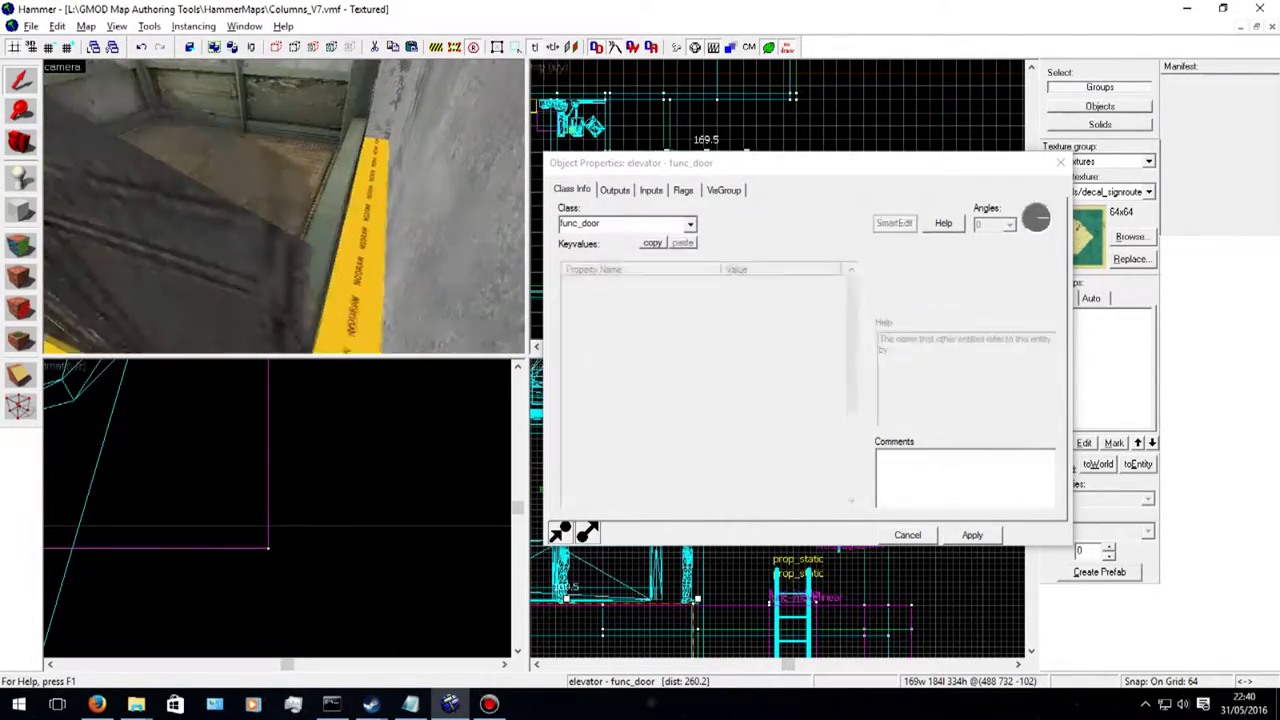
left_click(614, 189)
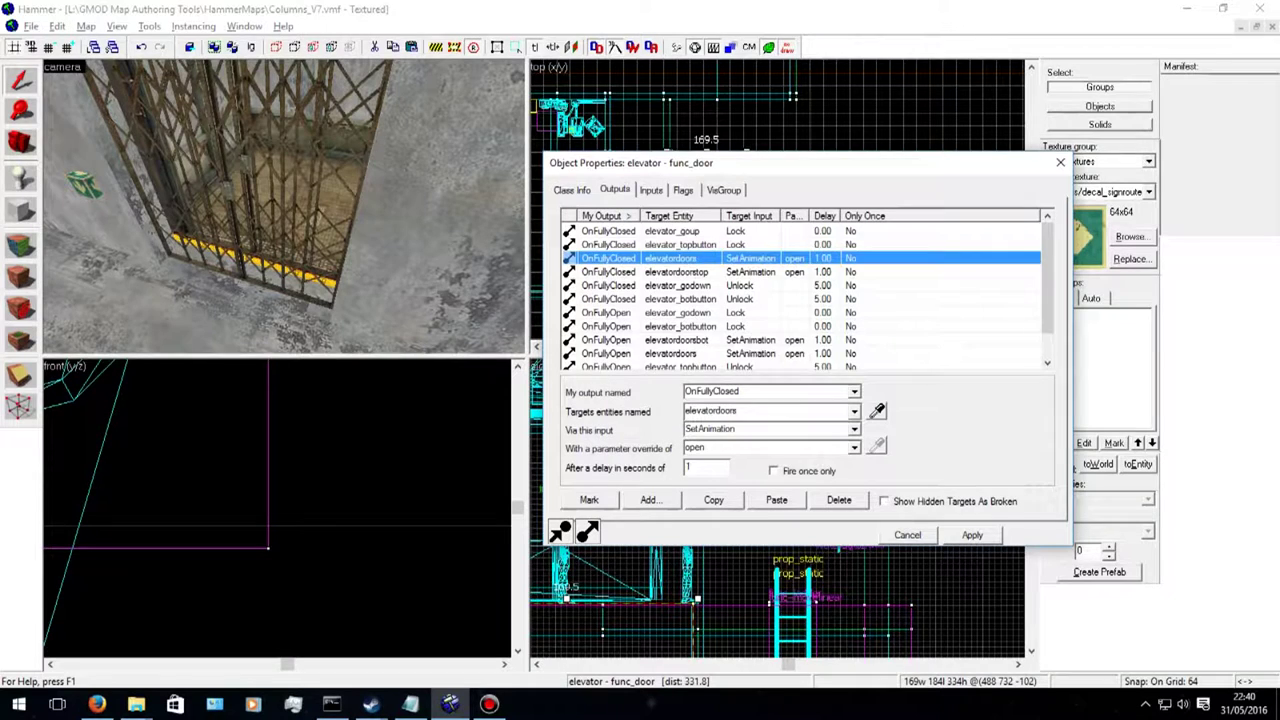
left_click(610, 231)
left_click(648, 499)
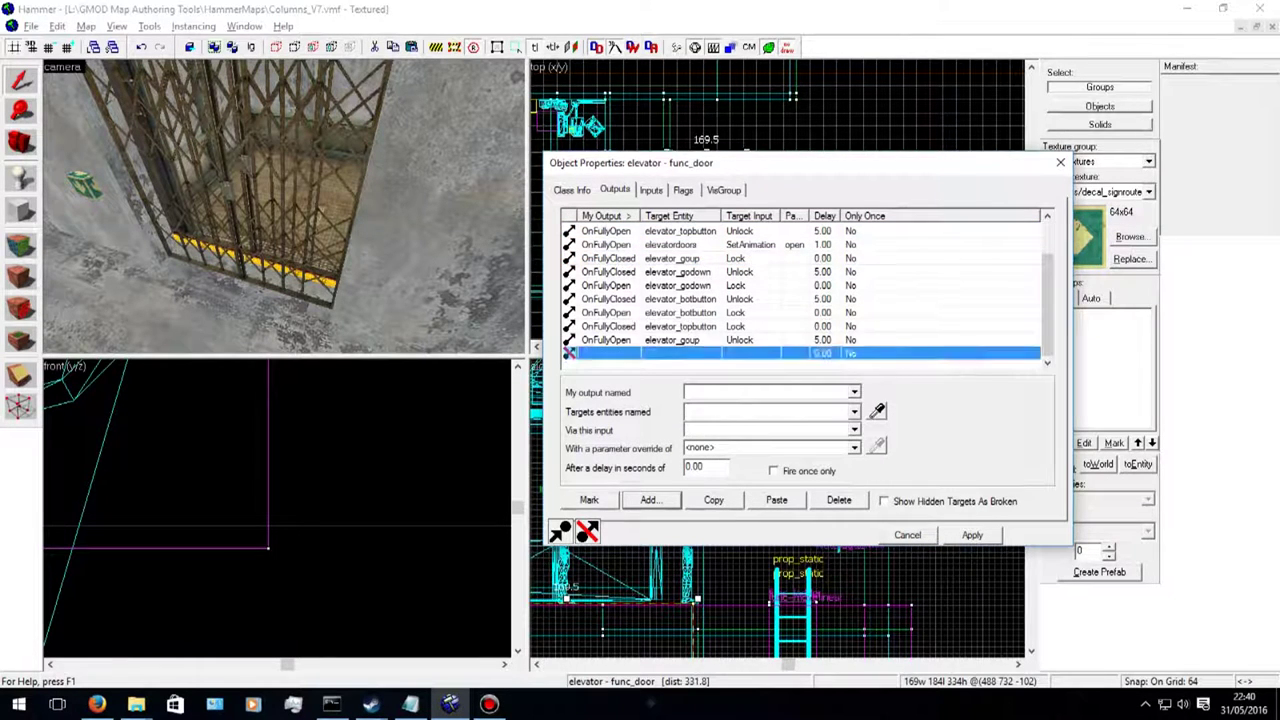
Step: View the inputs that the elevator func_door receives from its buttons and return to its outputs
left_click(733, 617)
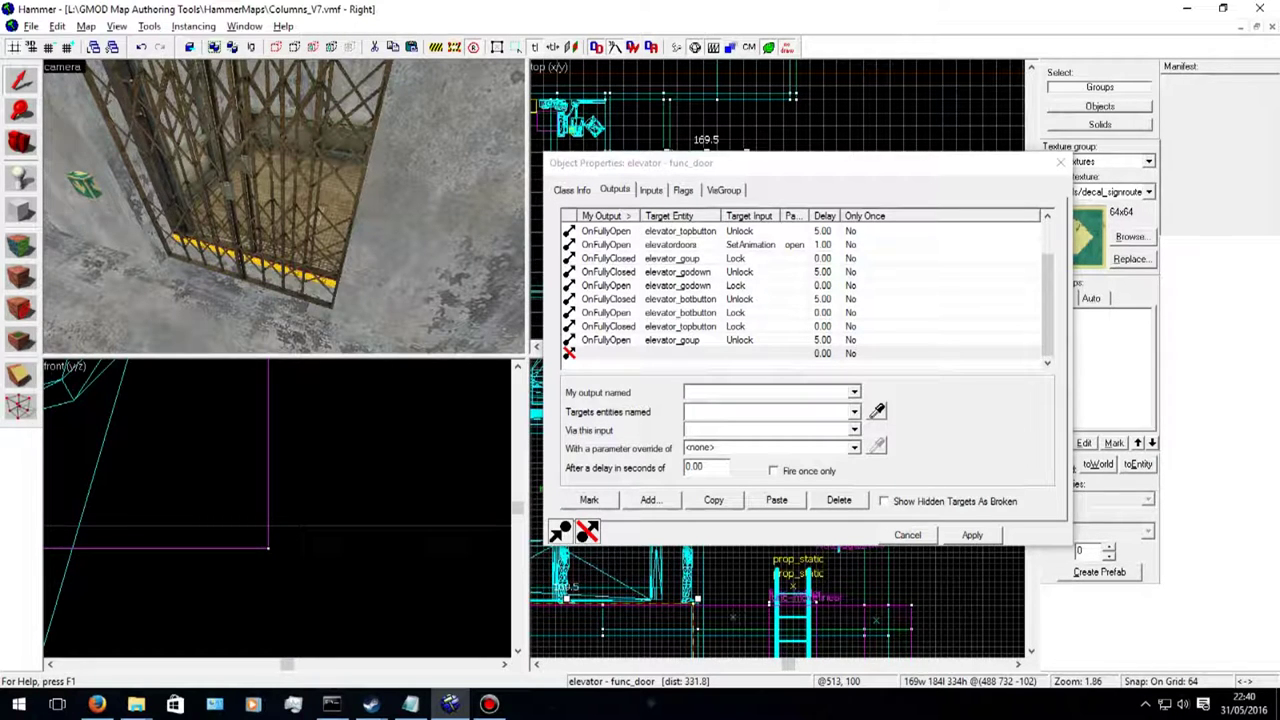
left_click(650, 190)
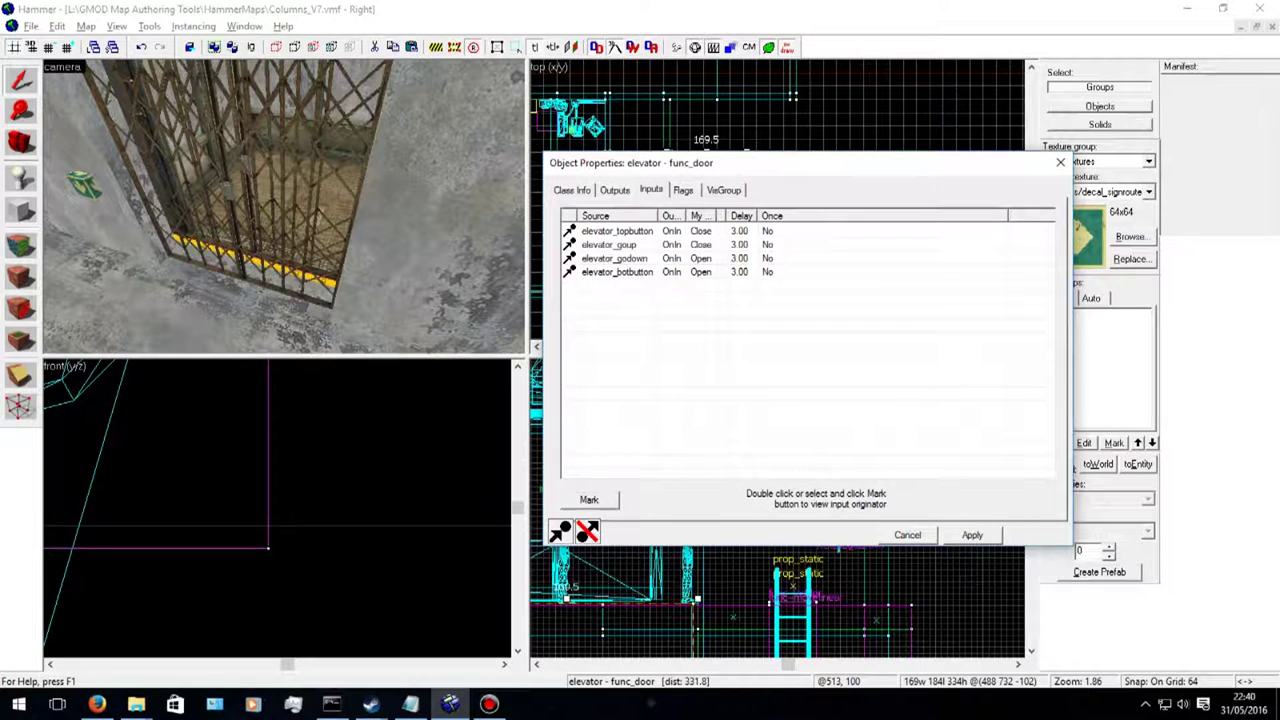
left_click(614, 190)
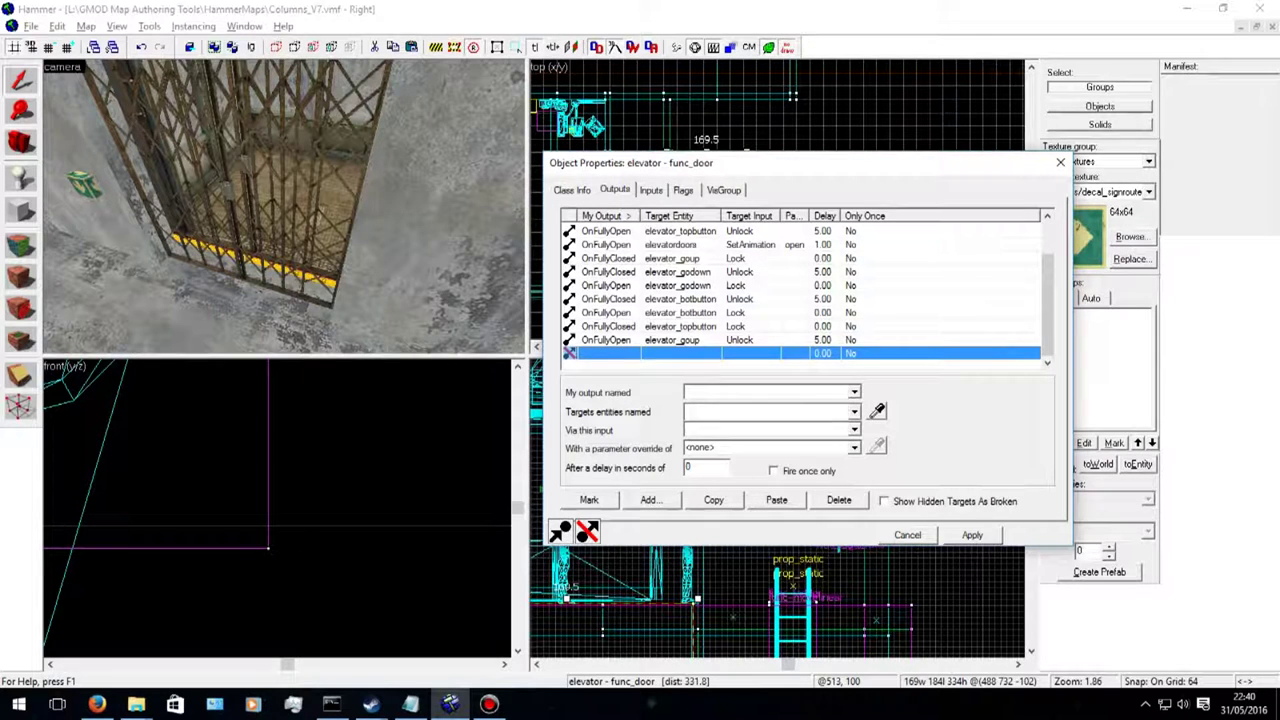
Step: Set the new output's event to OnFullyClosed
key("Tab")
key("alt+Down")
key("Down")
key("Down")
key("Down")
key("Down")
key("Up")
key("Up")
key("Up")
key("Up")
key("Return")
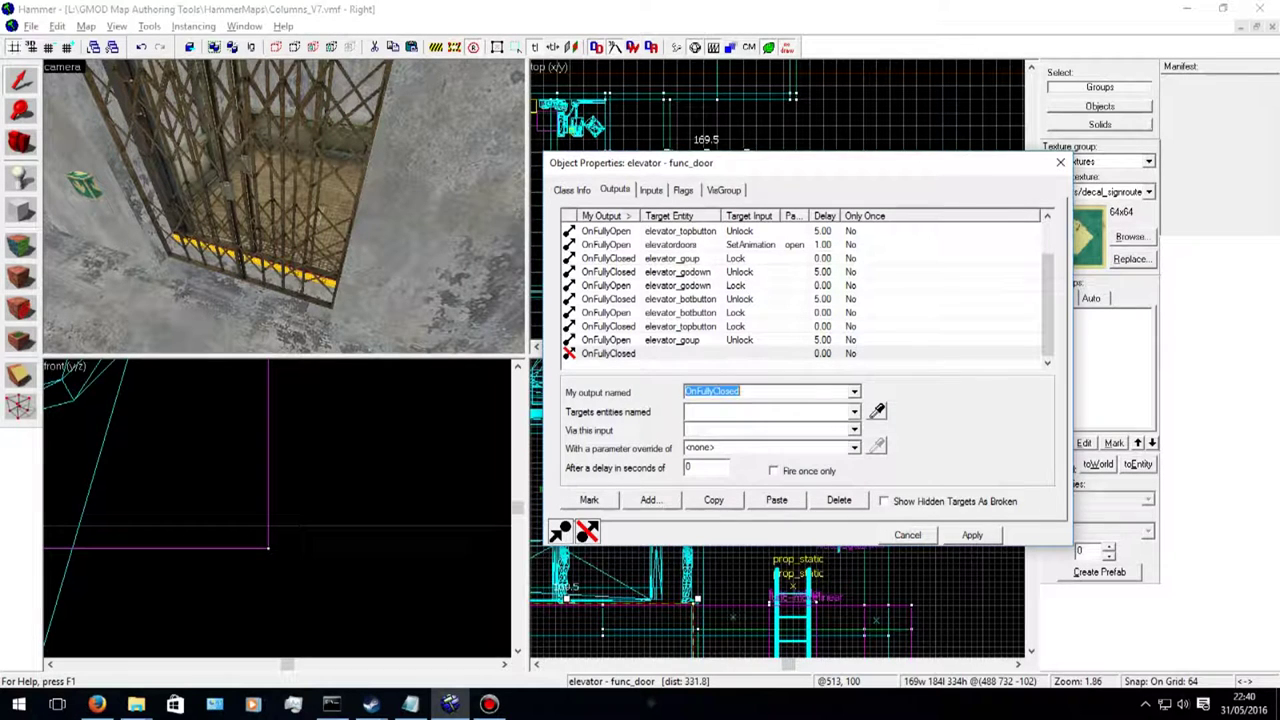
Step: Set the new OnFullyClosed output's target entity to water_obj
key("Tab")
key("alt+Down")
key("Down")
key("Down")
key("Down")
key("Down")
key("Down")
key("Down")
key("Down")
key("Down")
key("Down")
key("Down")
key("Down")
key("Down")
key("Down")
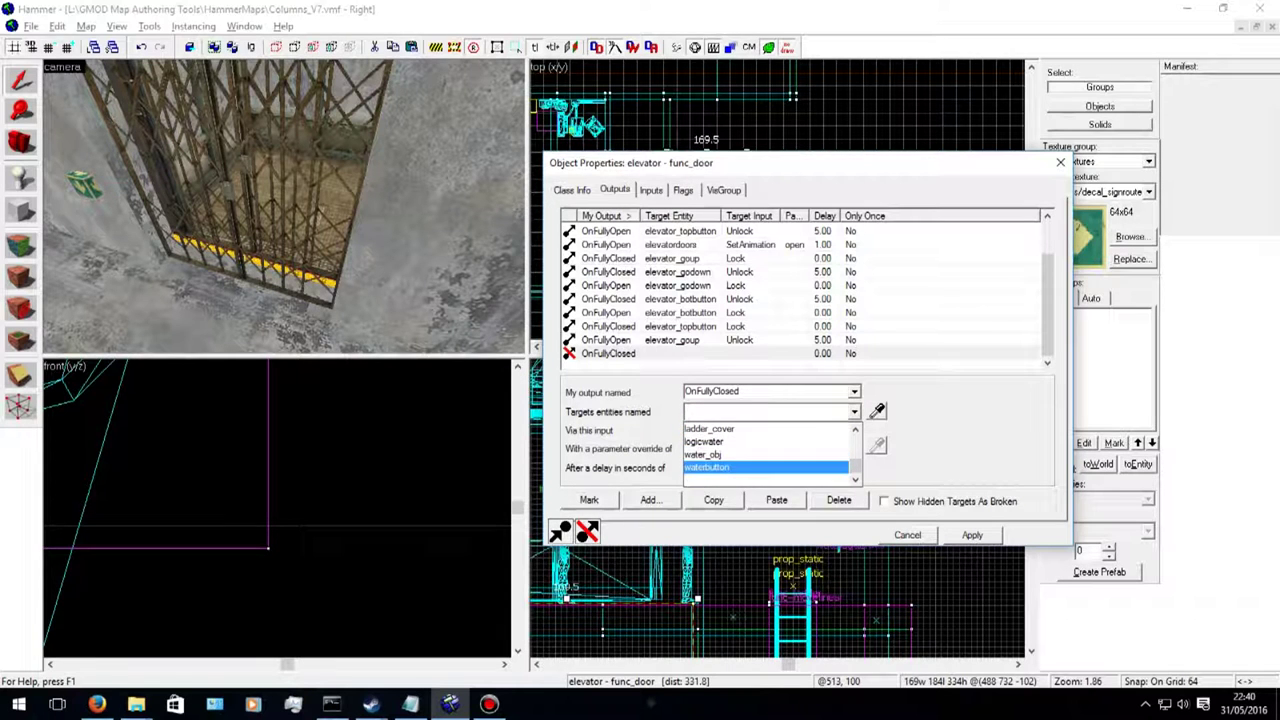
key("Up")
key("Return")
Step: Browse the inputs available for water_obj and set the new output's input to Open
key("Tab")
key("alt+Down")
key("Down")
key("Down")
key("Down")
key("Down")
key("Down")
key("Down")
key("Down")
key("Down")
key("Down")
key("Down")
key("Up")
key("Up")
key("Up")
key("Up")
key("Up")
key("Up")
key("Up")
key("Down")
key("Down")
key("Down")
key("Down")
key("Down")
key("Down")
key("Down")
key("Down")
key("Down")
key("Escape")
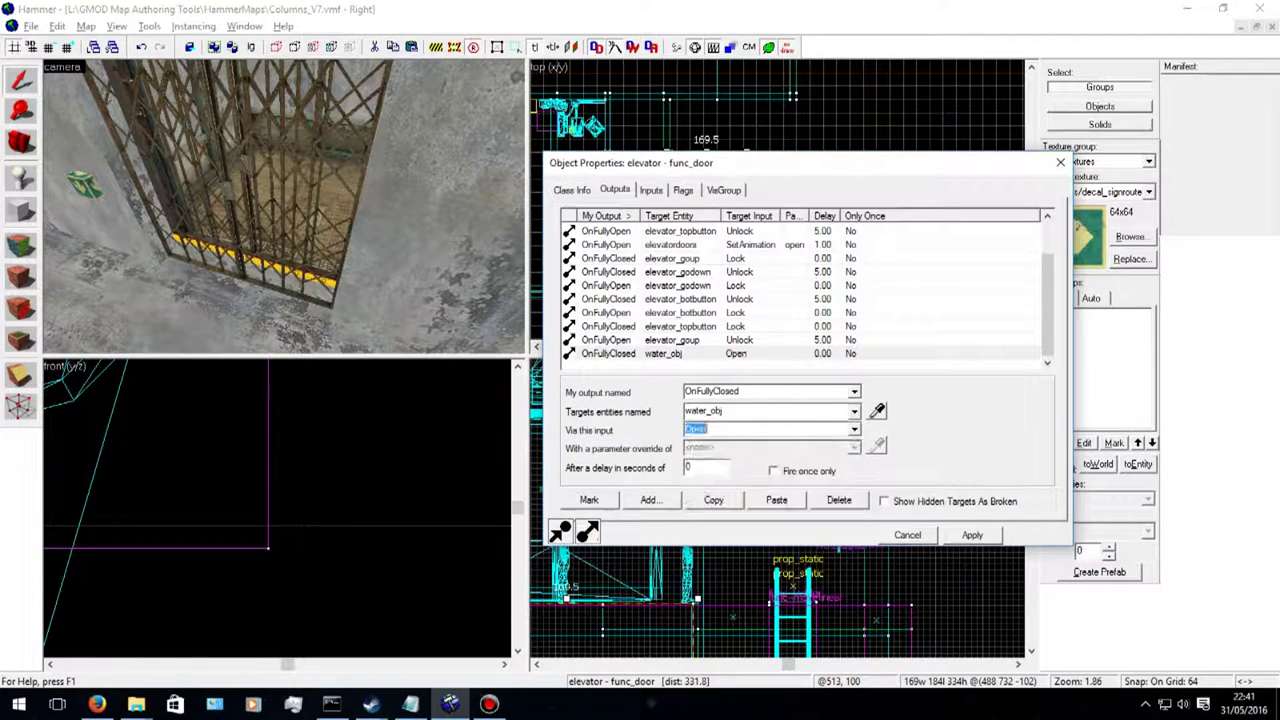
left_click(610, 353)
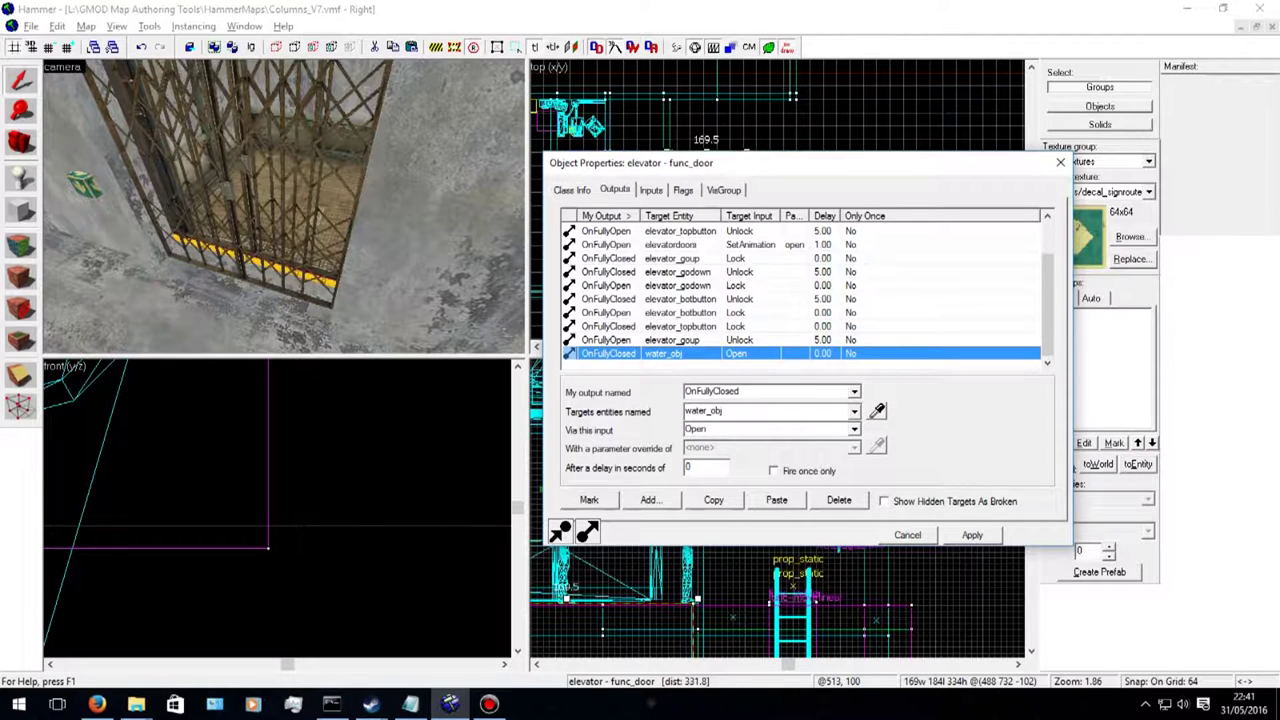
Step: Try a delay of 423453245 seconds on the water_obj output and reset the delay to 0
double_click(700, 467)
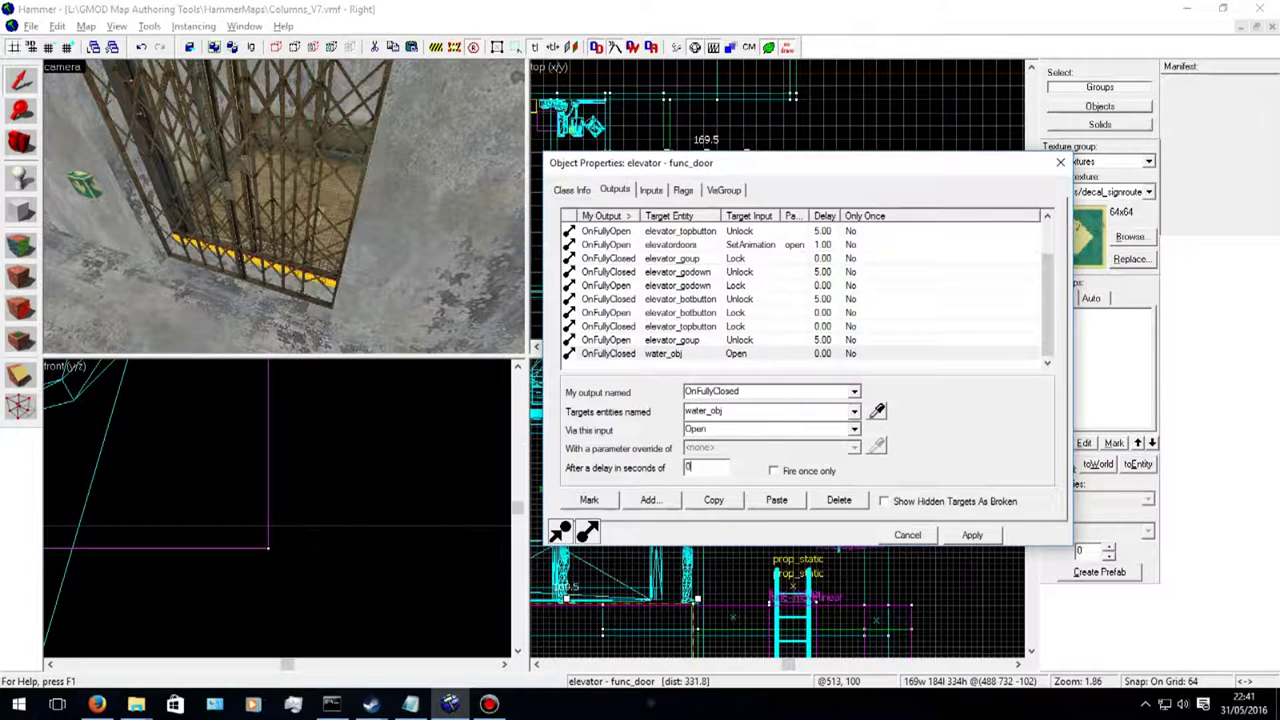
type("1")
key("BackSpace")
type("423453245")
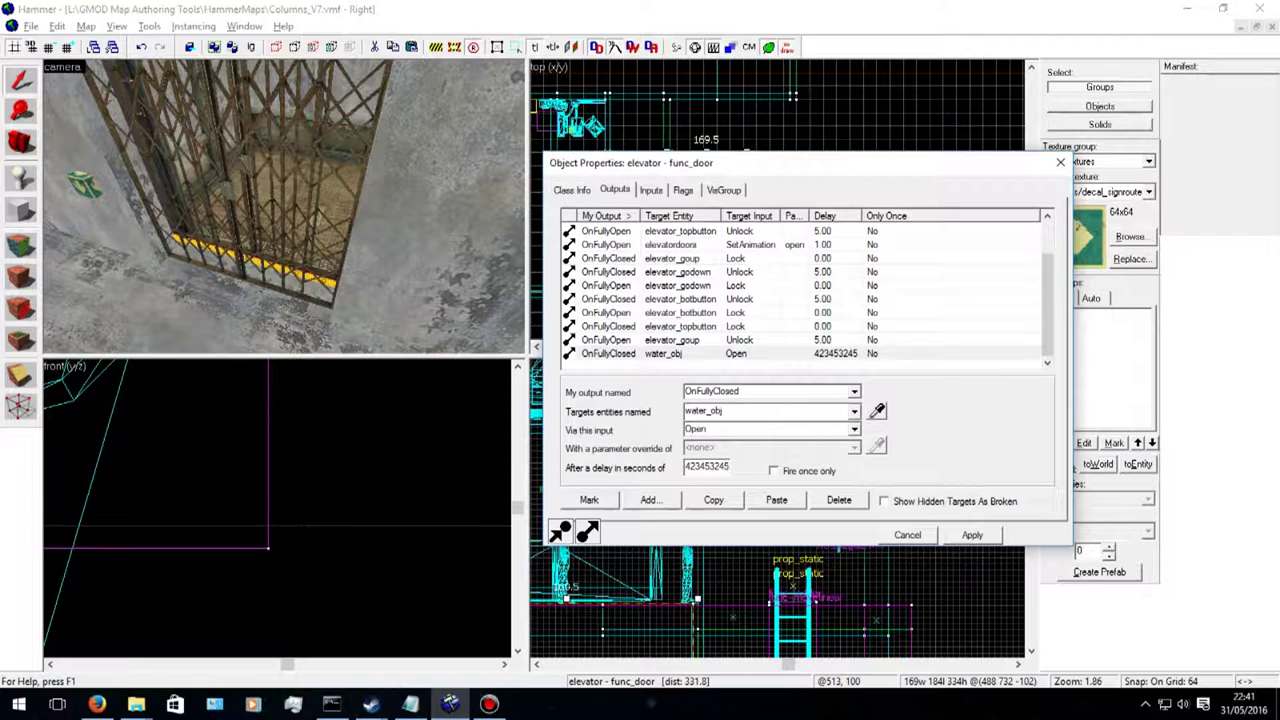
key("BackSpace")
key("BackSpace")
key("BackSpace")
key("BackSpace")
key("BackSpace")
key("BackSpace")
key("BackSpace")
key("BackSpace")
key("BackSpace")
type("0")
key("shift+Left")
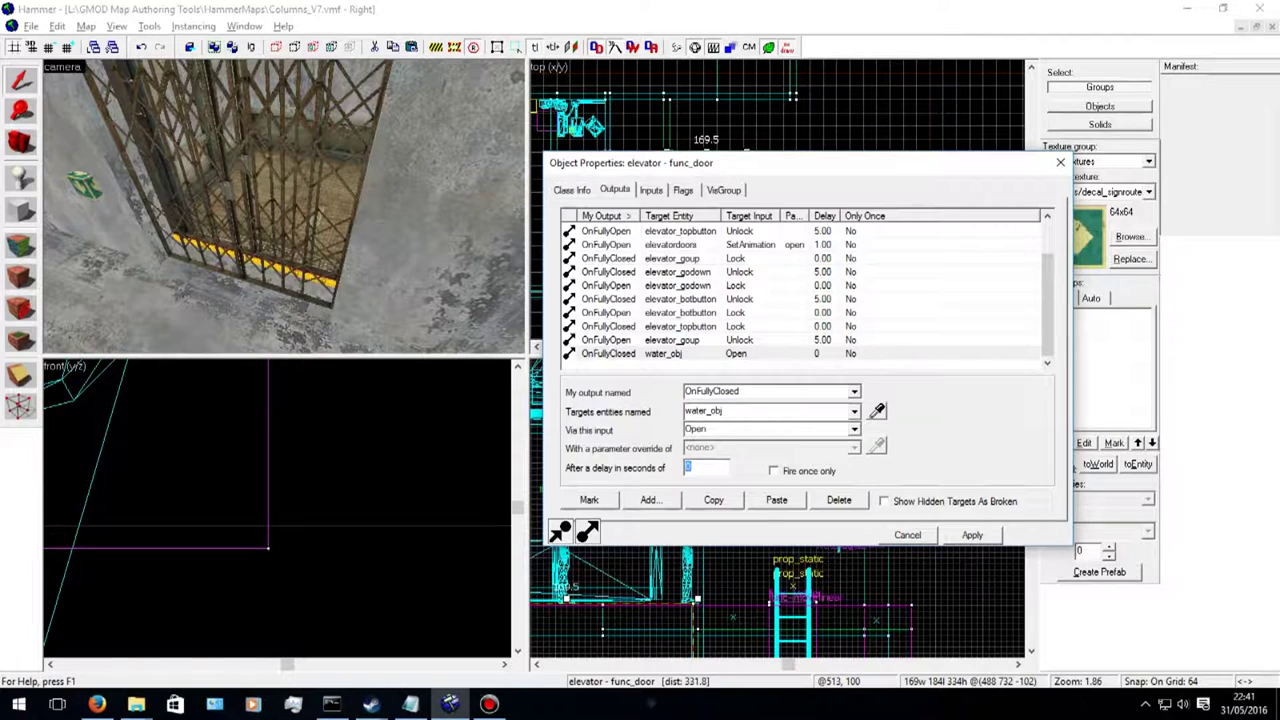
Step: Change the new OnFullyClosed output's target entity to elevatordoors
left_click(610, 354)
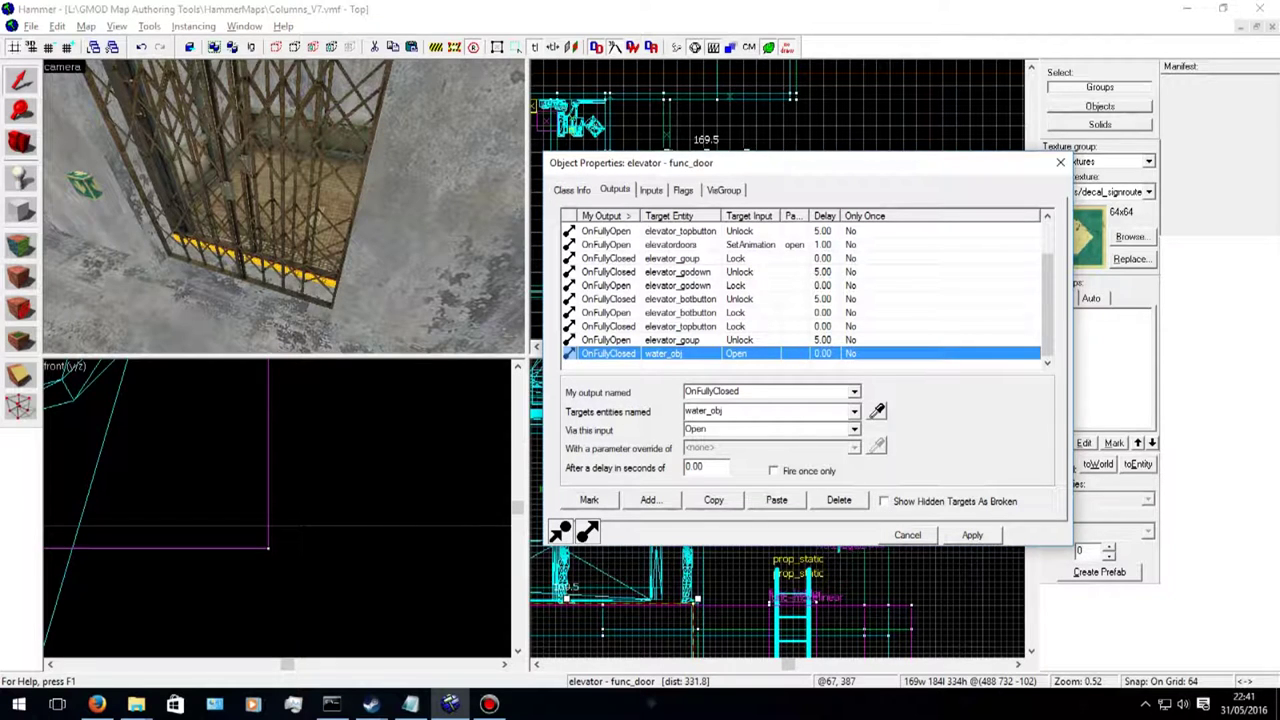
key("alt+Down")
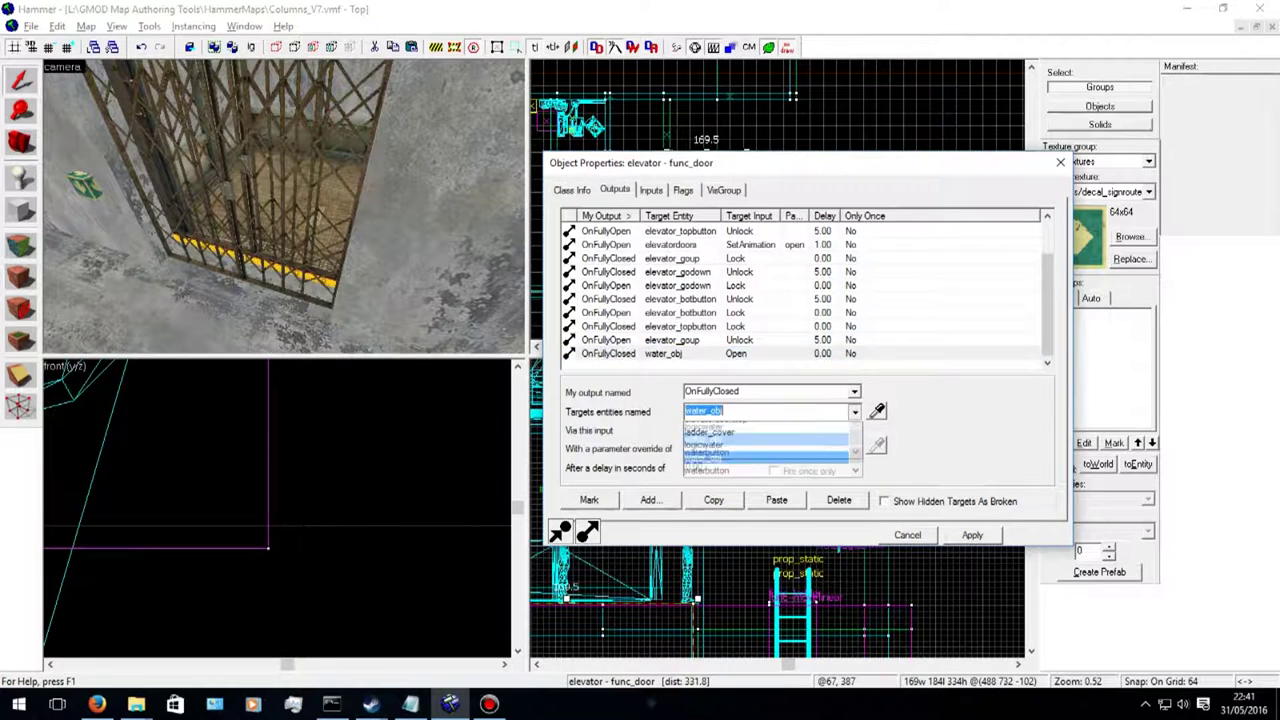
key("Down")
key("Down")
key("Down")
key("Up")
key("Up")
key("Up")
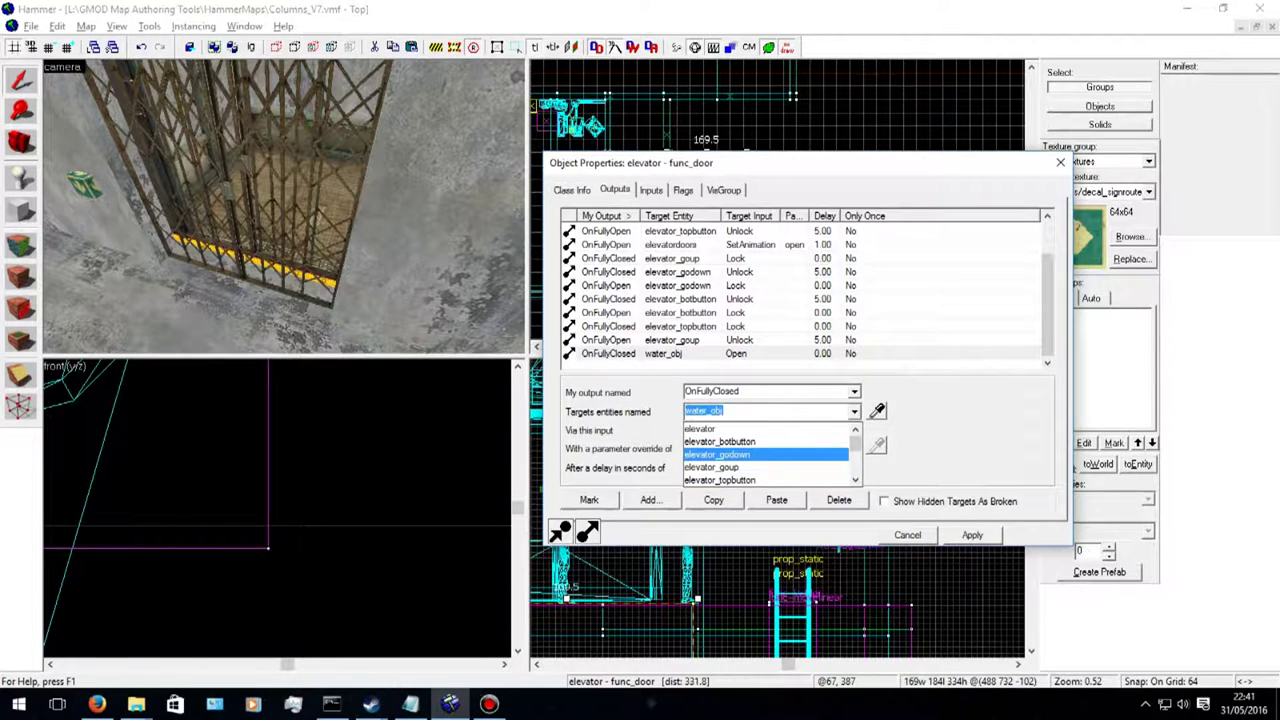
key("Down")
key("Return")
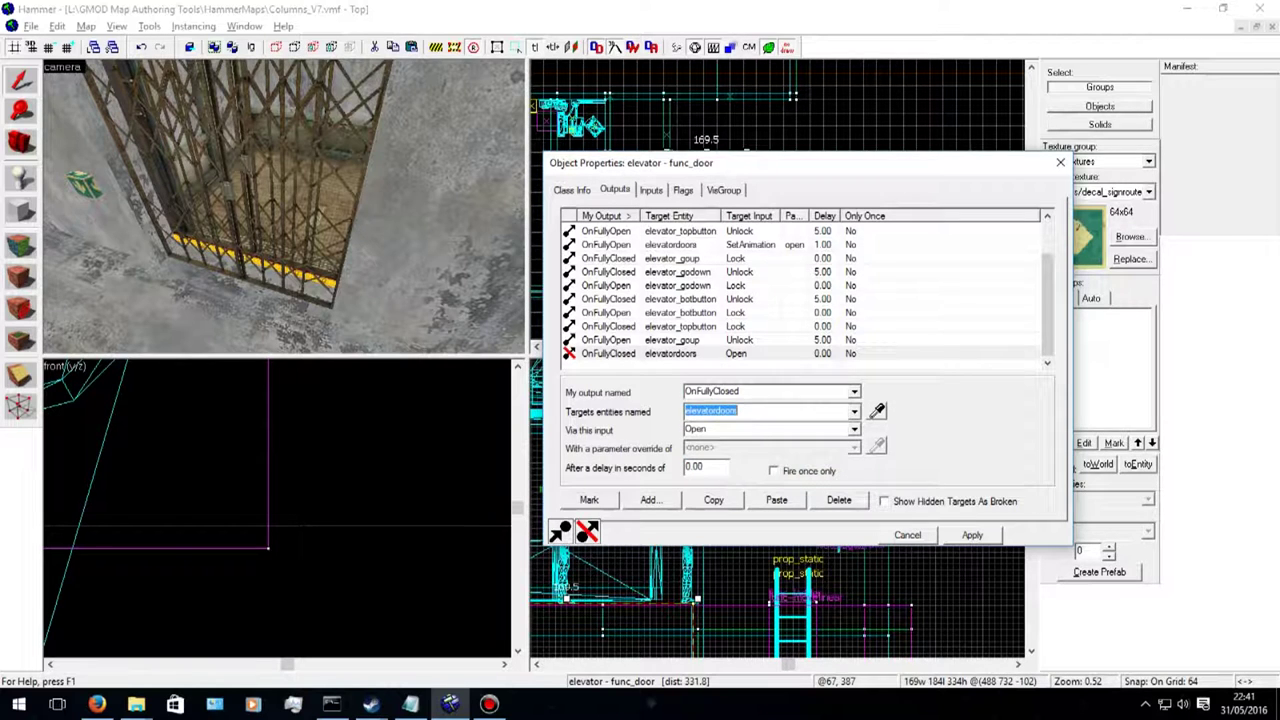
Step: Set the elevatordoors output's input to SetAnimation
key("Tab")
key("alt+Down")
scroll(765, 485, "down", 10)
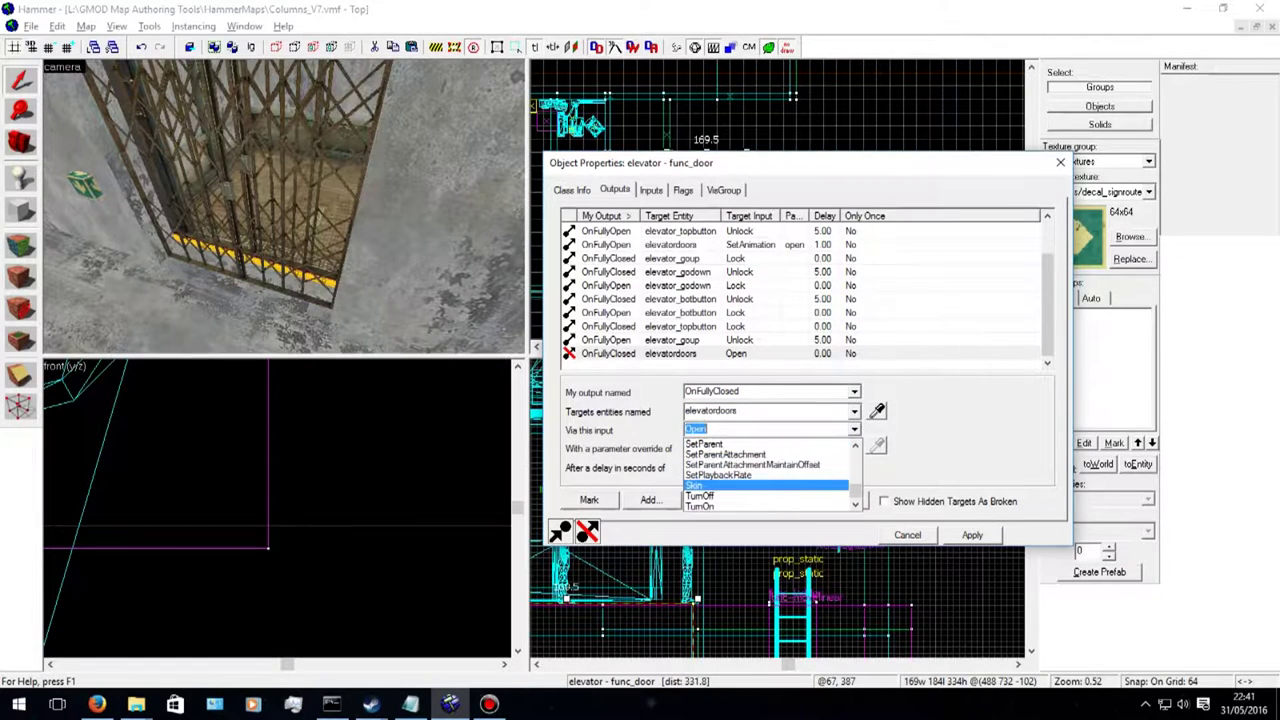
scroll(765, 470, "up", 2)
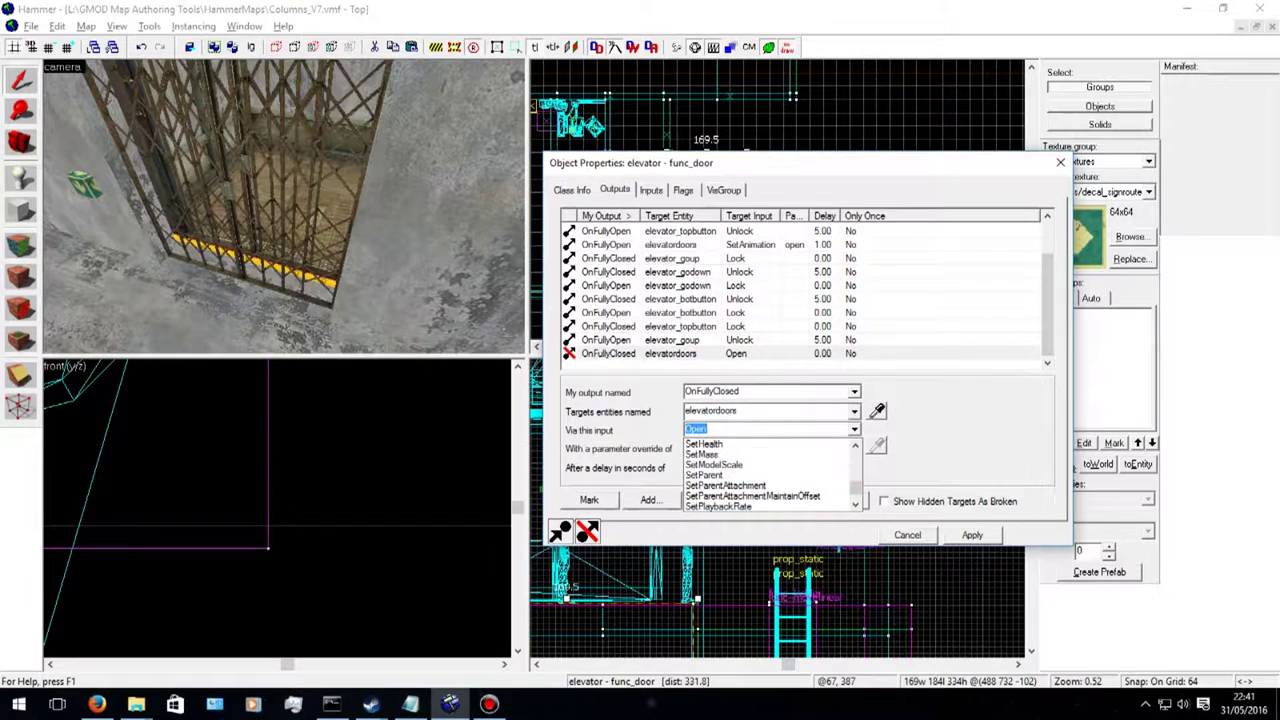
scroll(765, 470, "up", 3)
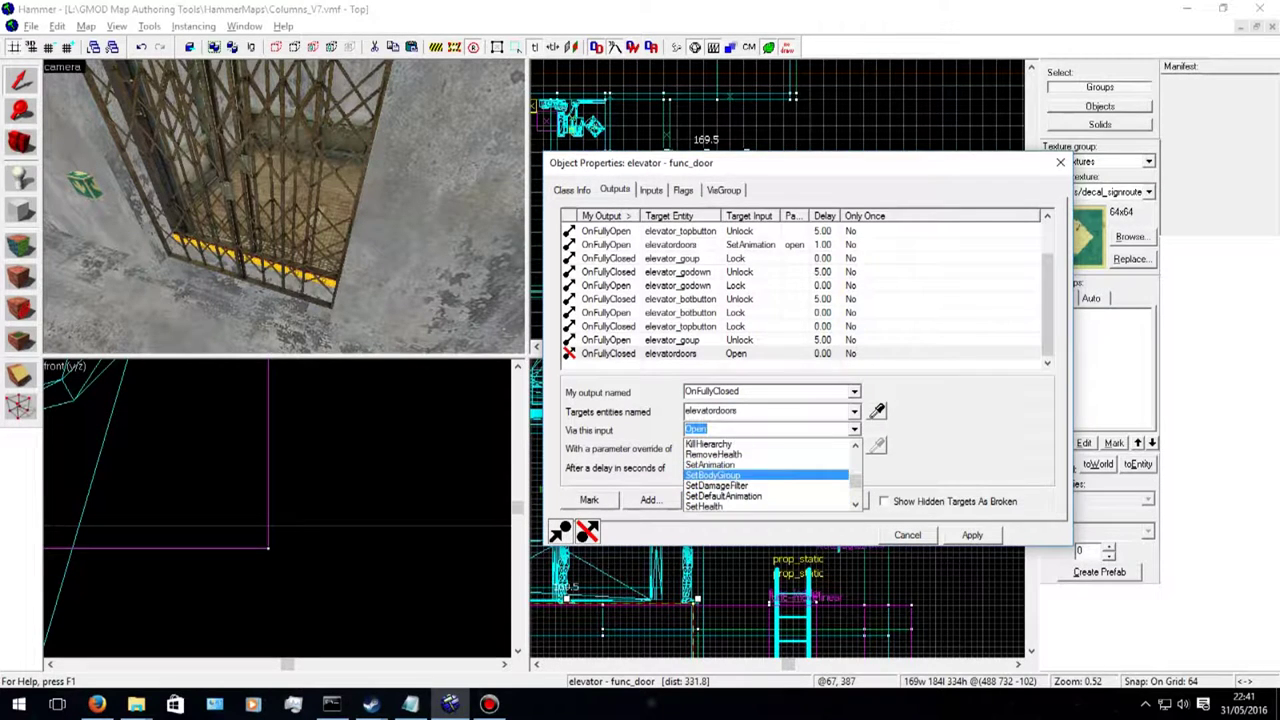
key("Return")
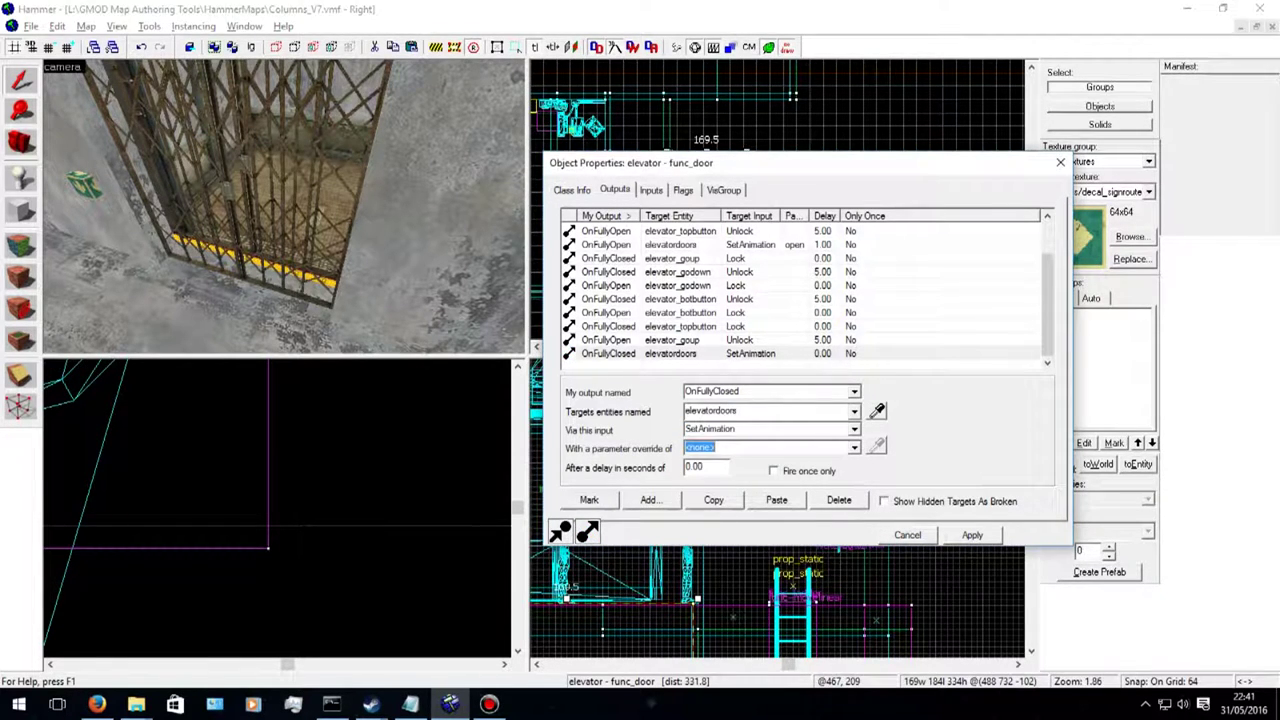
Step: Preview the close, idle and open model sequences of the elevatordoorstop prop at the elevator entrance and return the sequence to idle
left_click(214, 180)
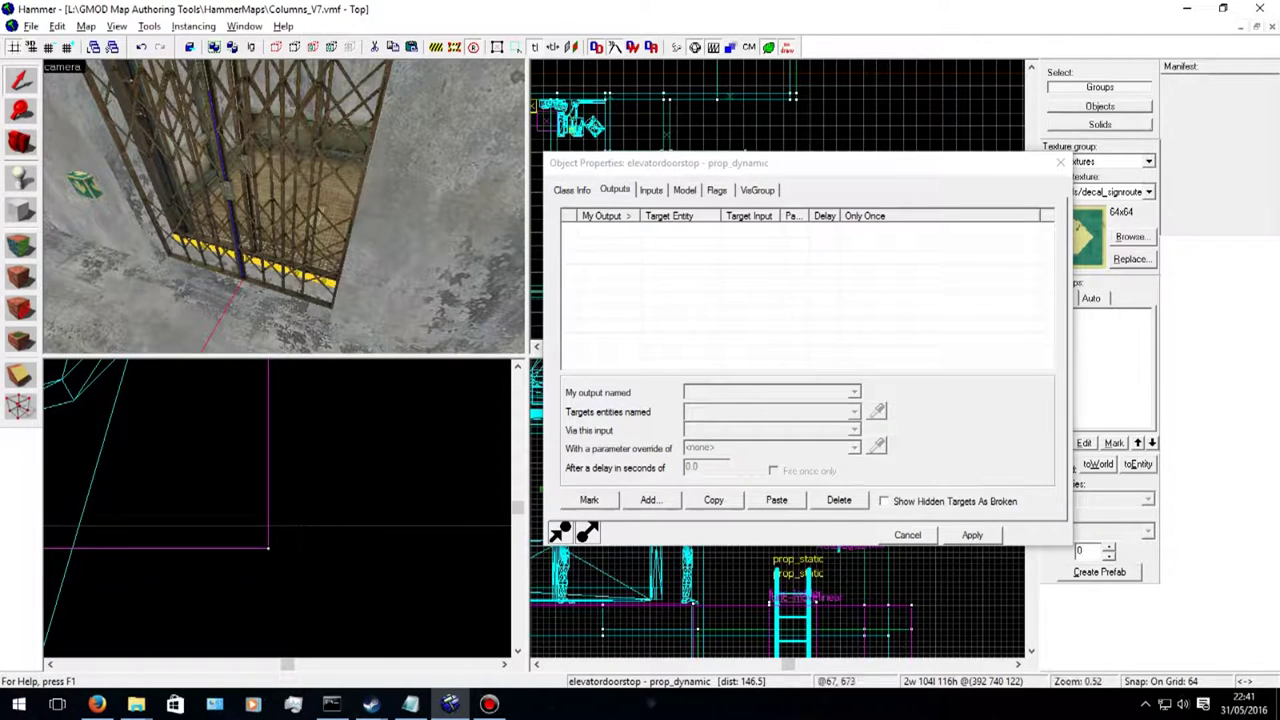
key("alt+Down")
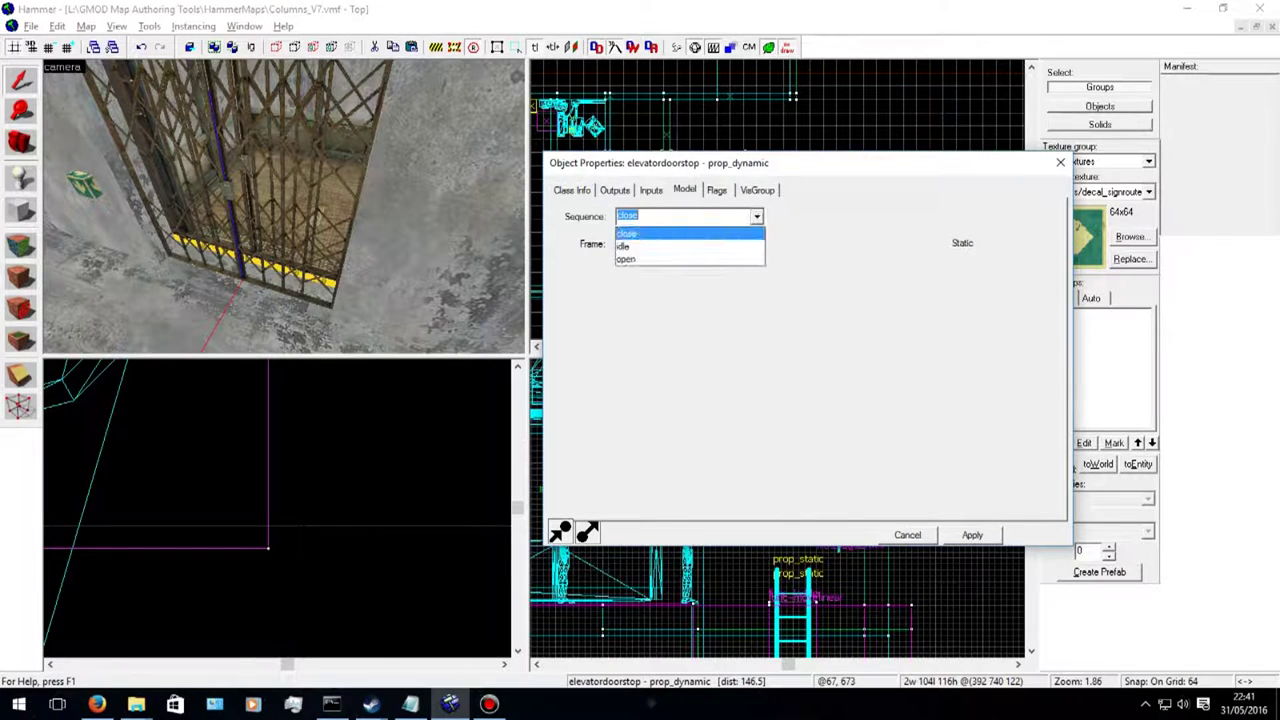
key("Return")
key("alt+Down")
key("Down")
key("Return")
key("alt+Down")
key("Down")
key("Return")
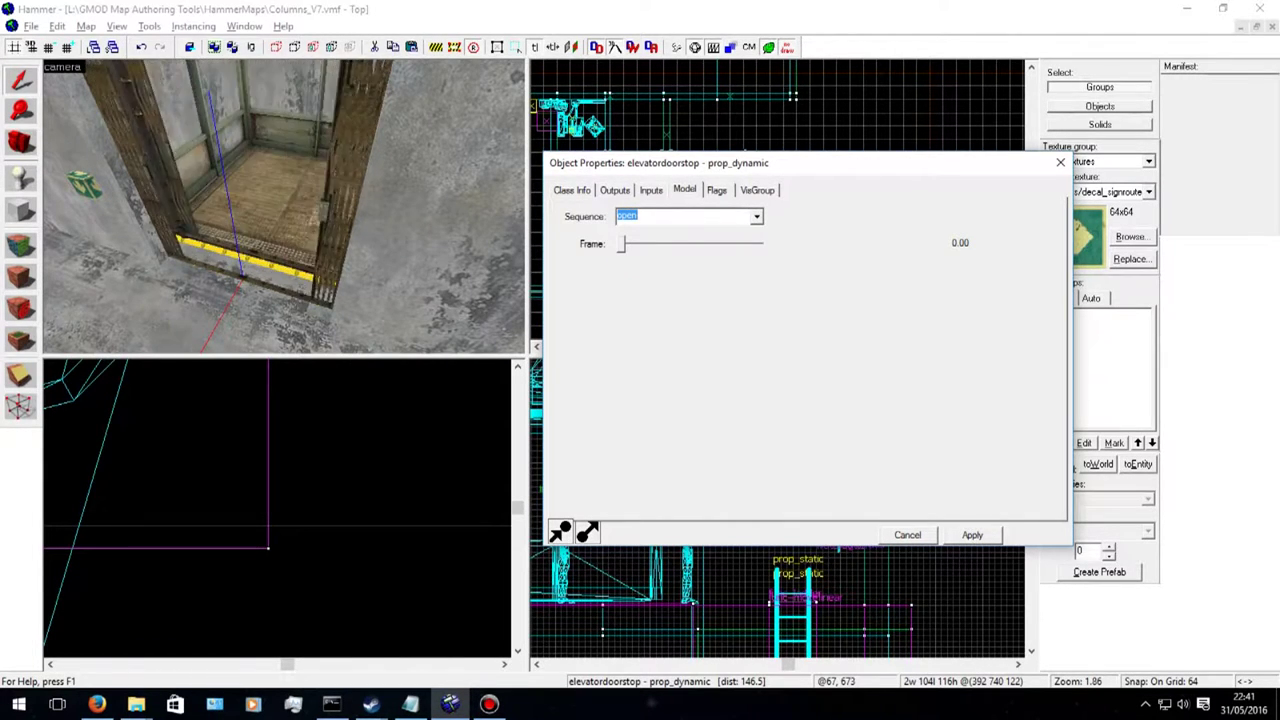
key("ctrl+shift+Tab")
key("ctrl+shift+Tab")
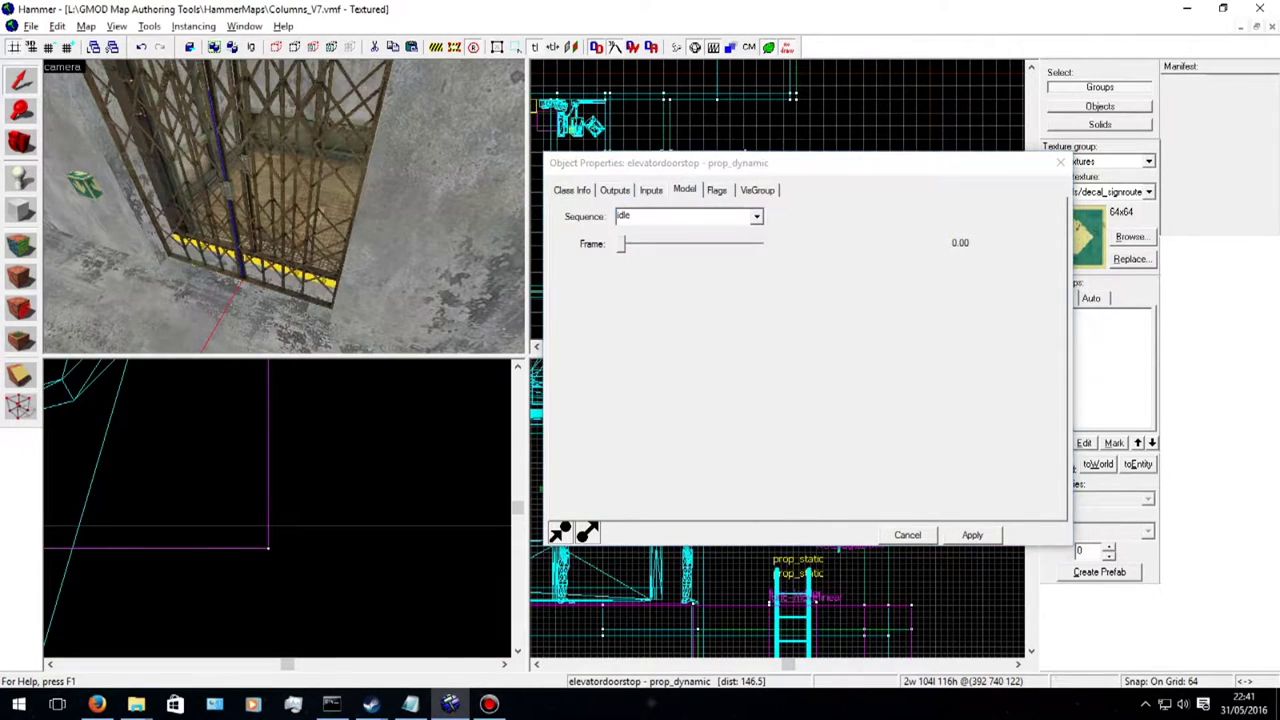
Step: Compare the elevator's OnFullyClosed output that opens elevatordoors with the new elevatordoors SetAnimation output that has no parameter
key("w")
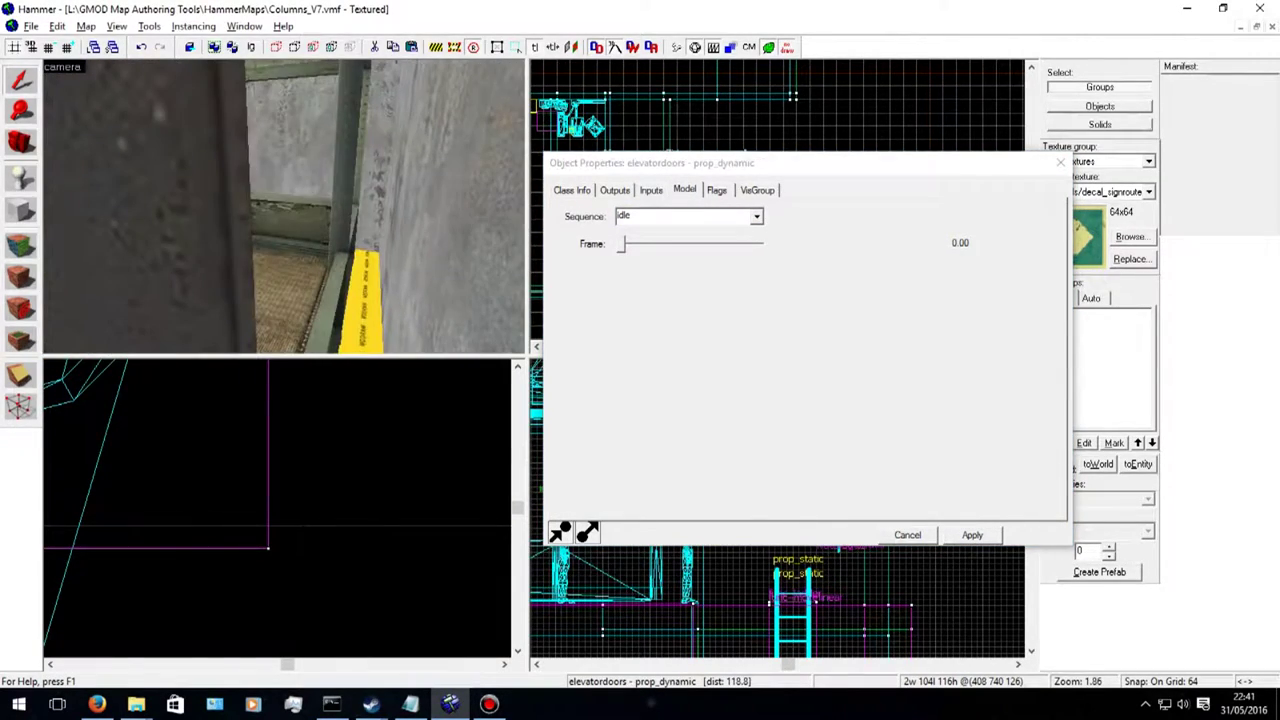
left_click(614, 189)
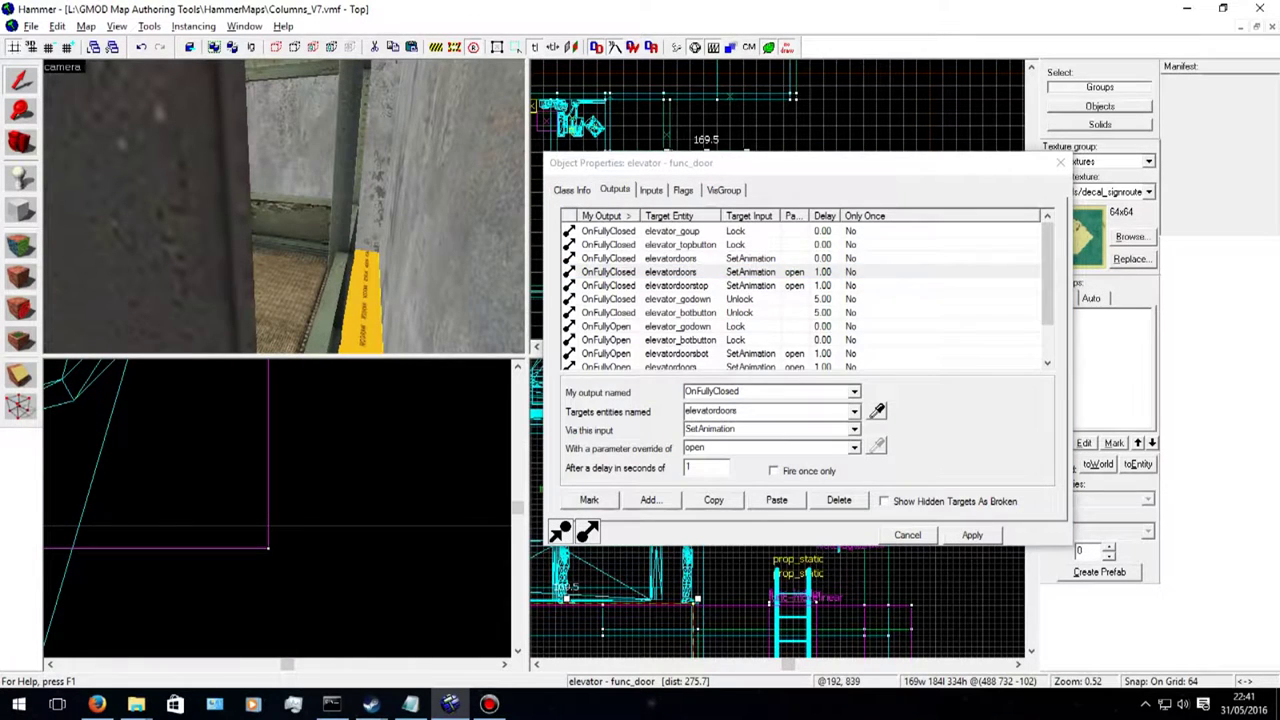
scroll(805, 295, "down", 1)
scroll(805, 295, "up", 1)
left_click(620, 271)
scroll(805, 295, "down", 1)
scroll(805, 295, "up", 1)
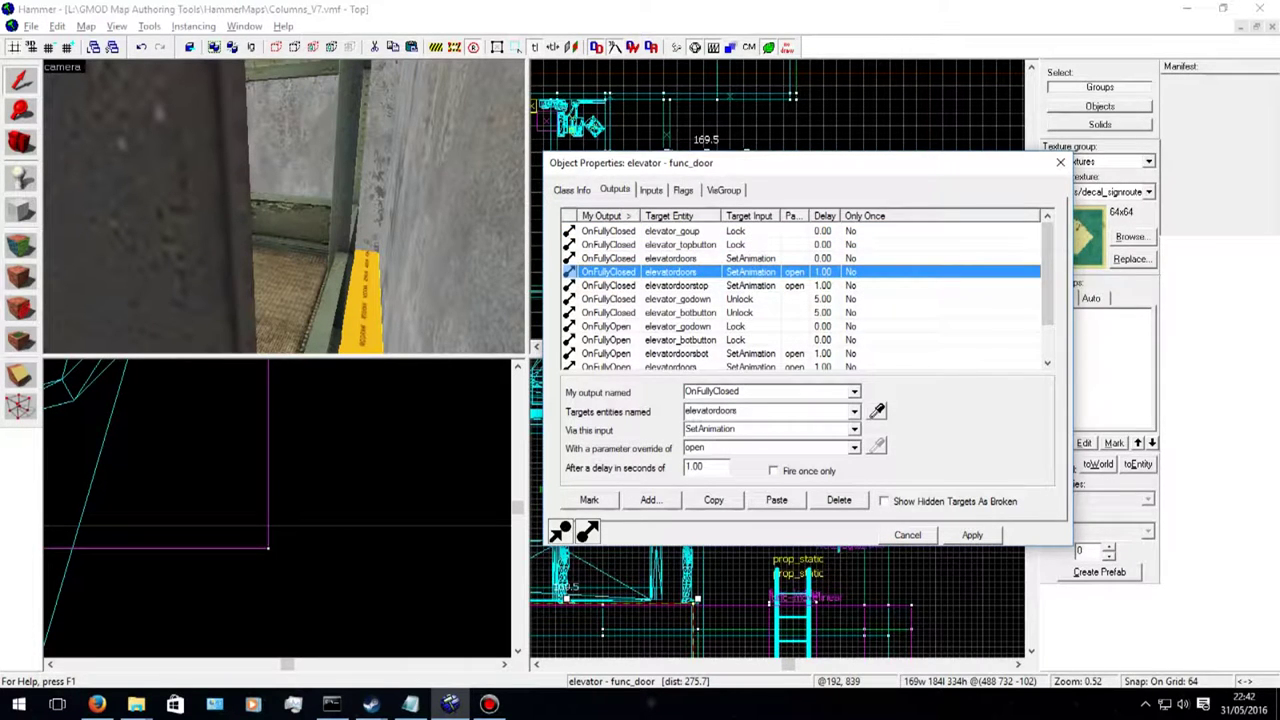
left_click(640, 258, "shift")
left_click(640, 258)
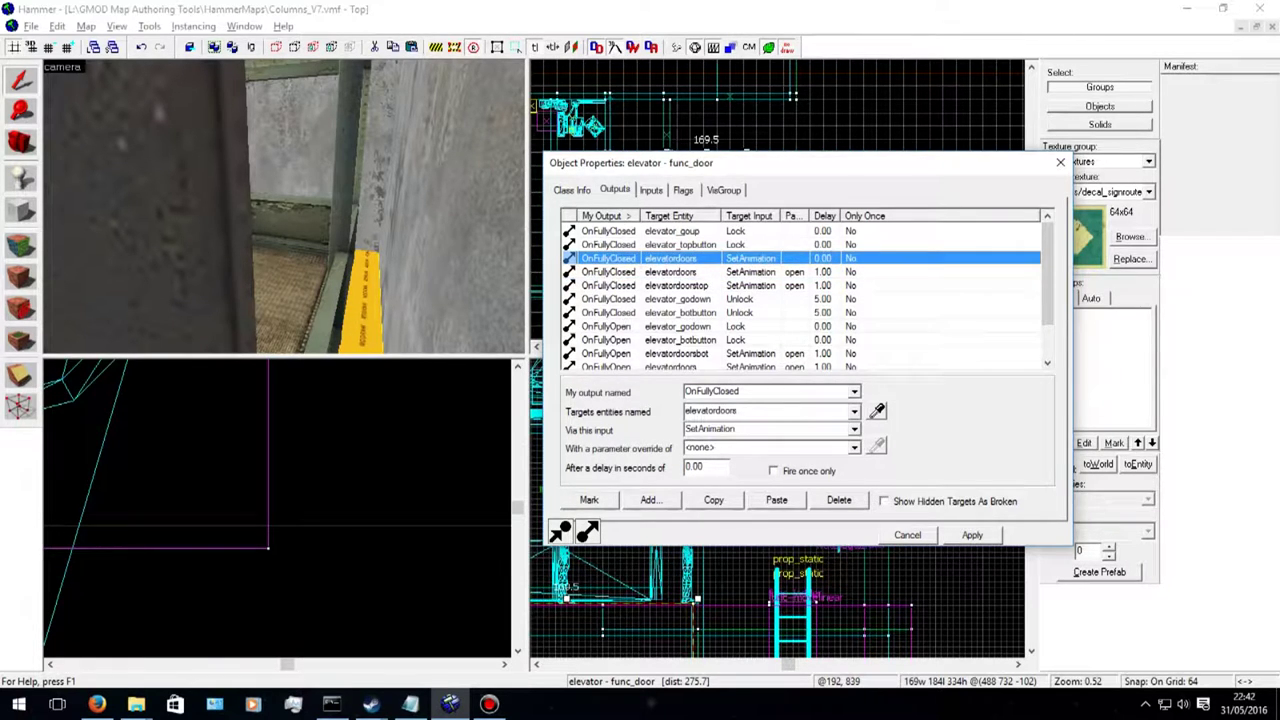
Step: Try parameter overrides of close and open on the new elevatordoors SetAnimation output and clear the override
left_click(720, 447)
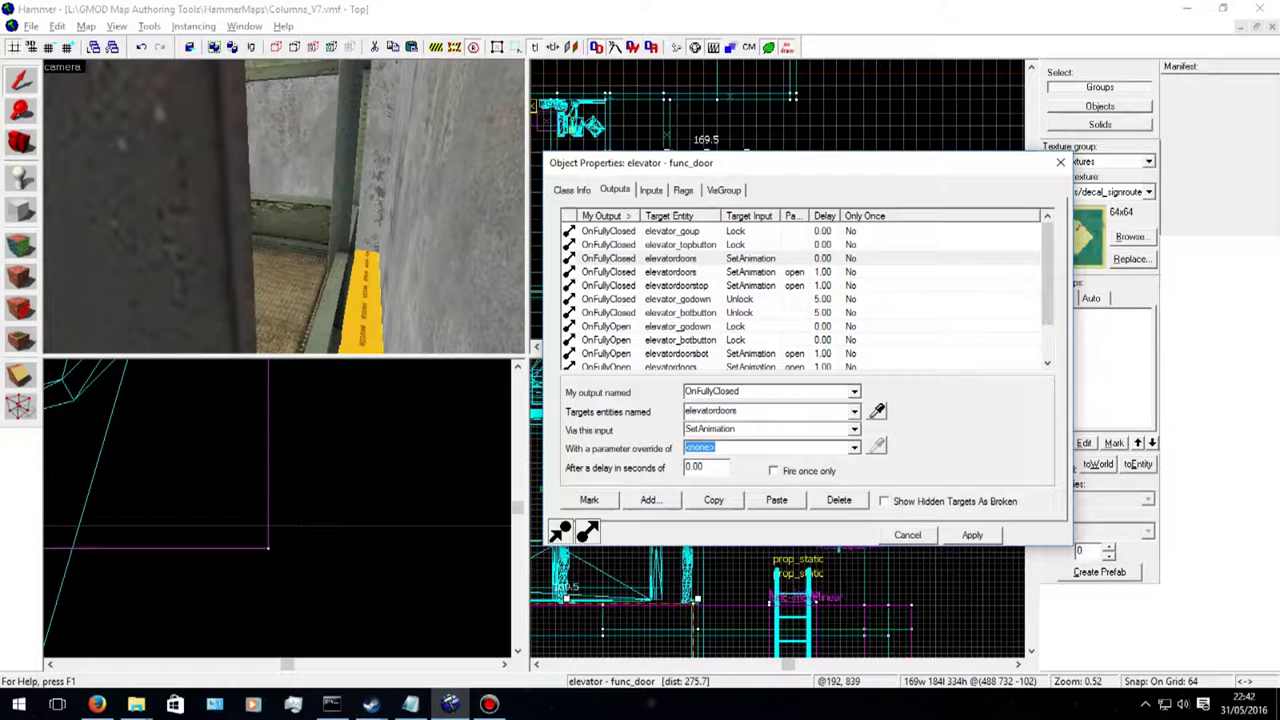
scroll(800, 295, "down", 2)
scroll(800, 295, "up", 2)
type("close")
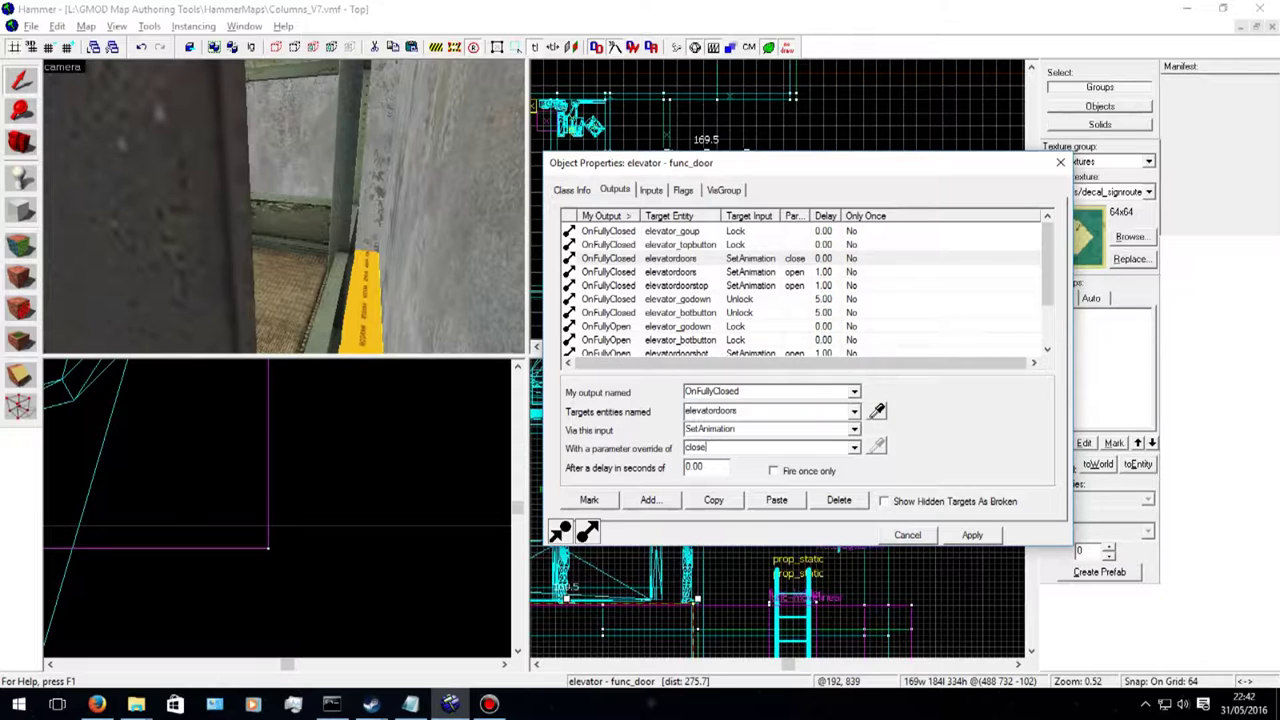
key("BackSpace")
key("BackSpace")
key("BackSpace")
key("BackSpace")
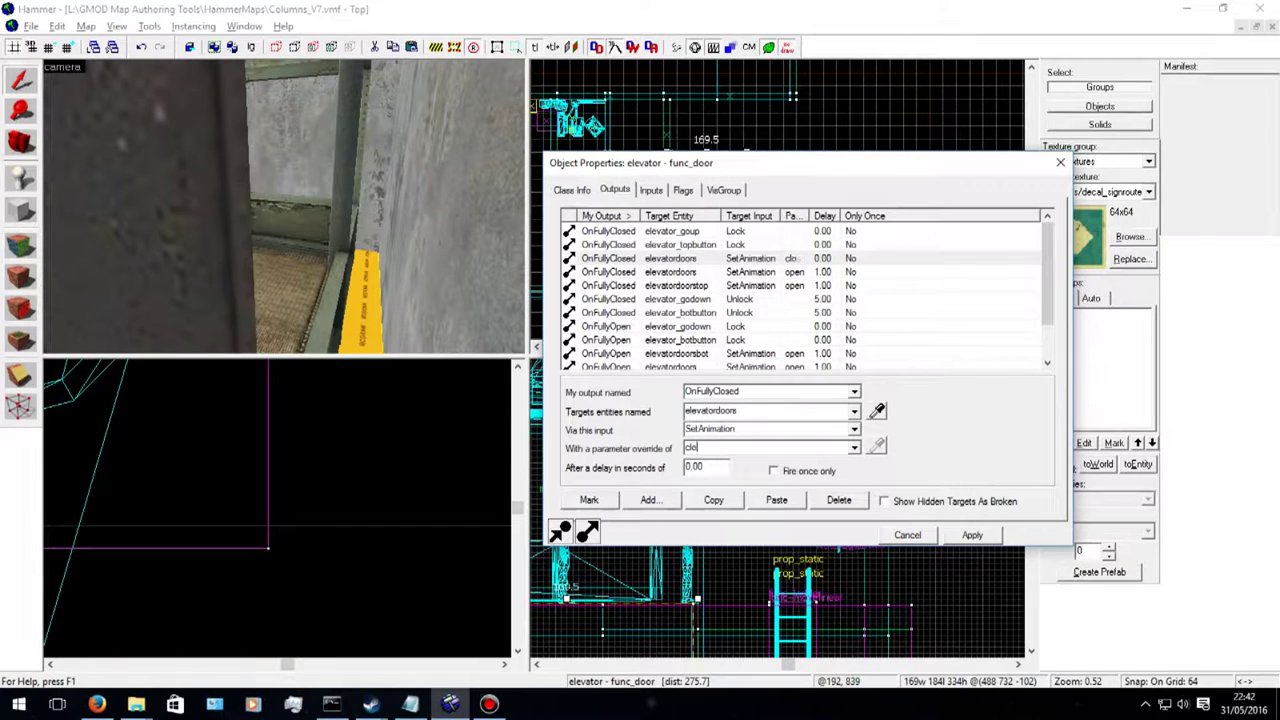
key("BackSpace")
type("open")
key("BackSpace")
key("BackSpace")
key("BackSpace")
key("BackSpace")
Step: Delete the elevator's OnFullyClosed output that targets elevatordoors with SetAnimation and a blank parameter
left_click(620, 258)
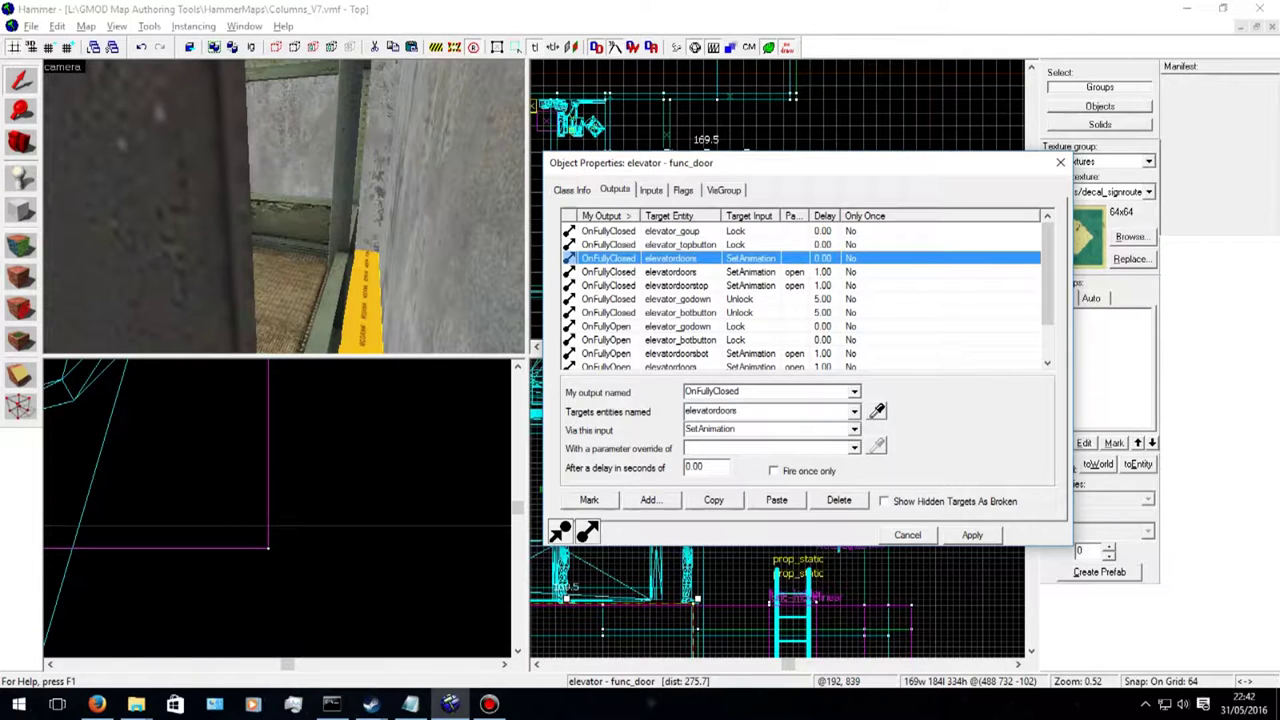
left_click(838, 500)
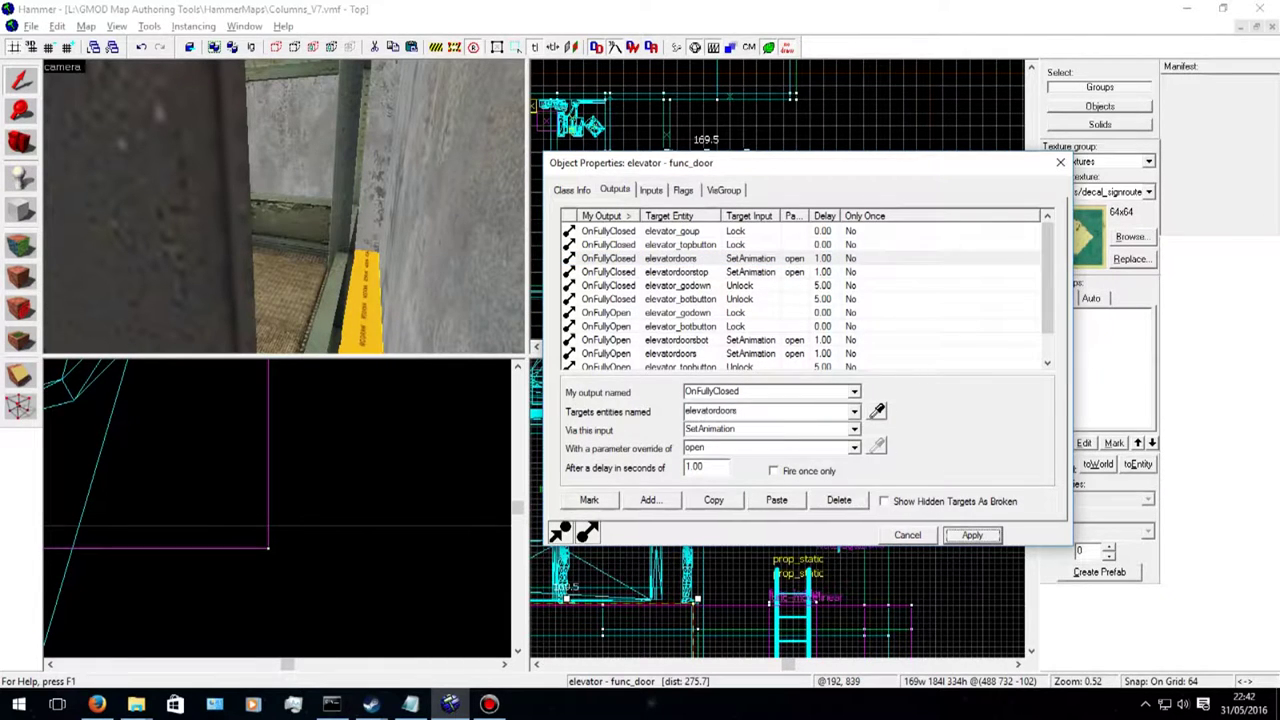
Step: Examine the elevator doors and the surrounding corridor in the 3D view
key("z")
key("w")
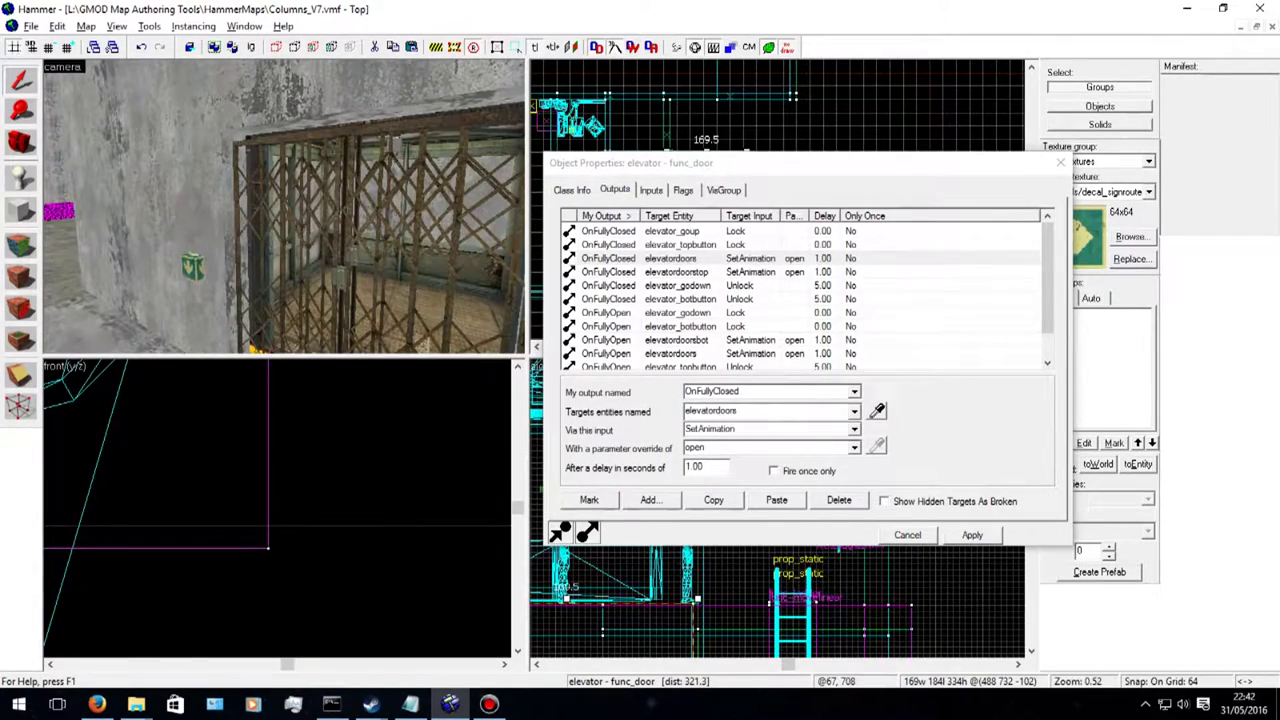
key("w")
key("s")
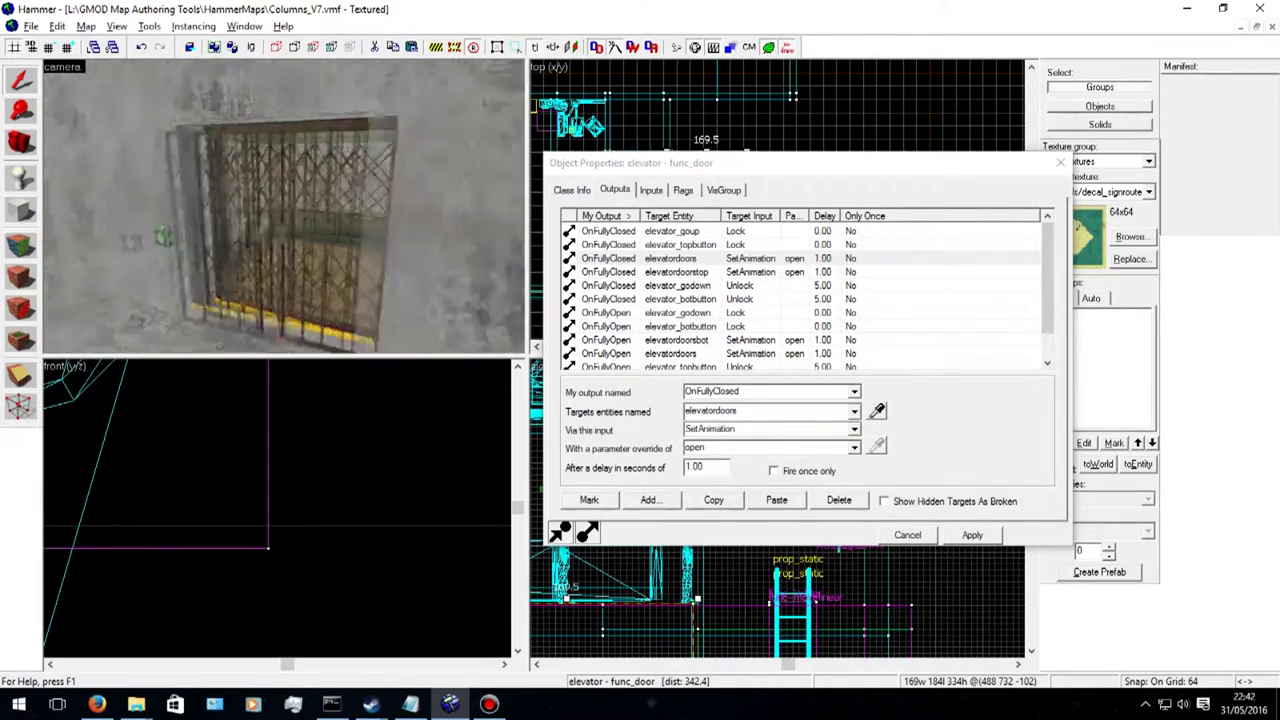
key("d")
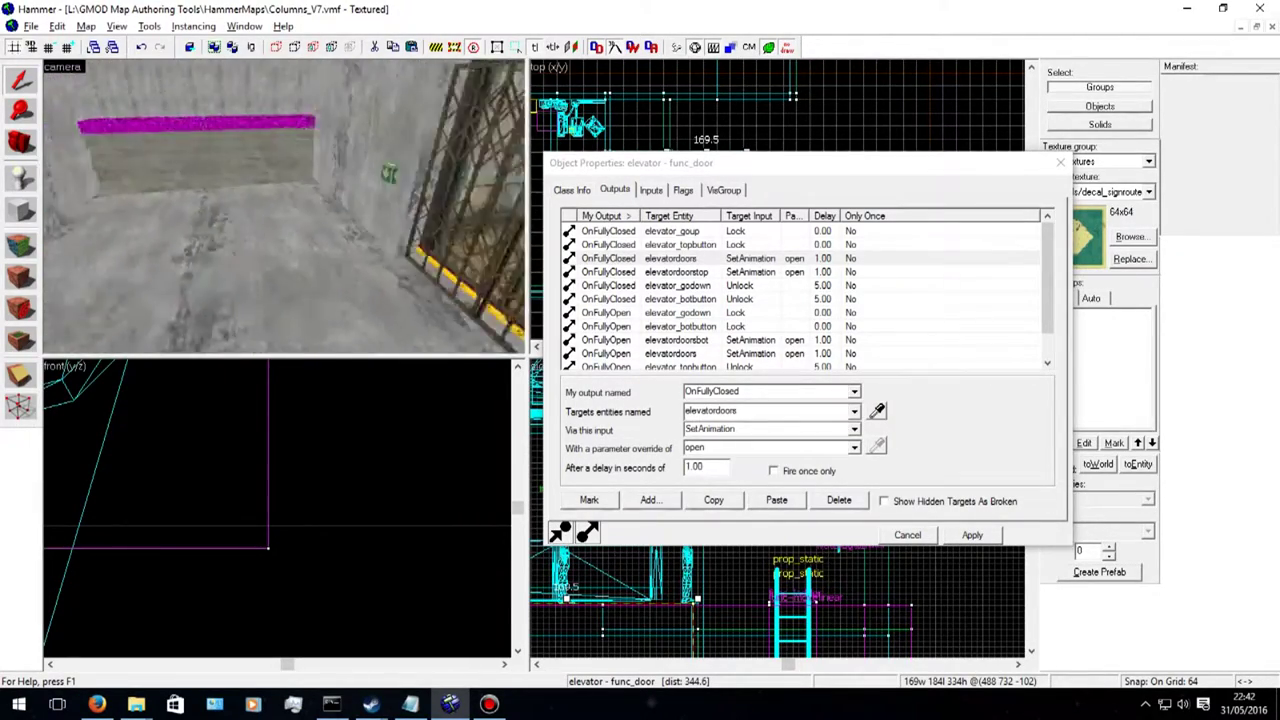
key("d")
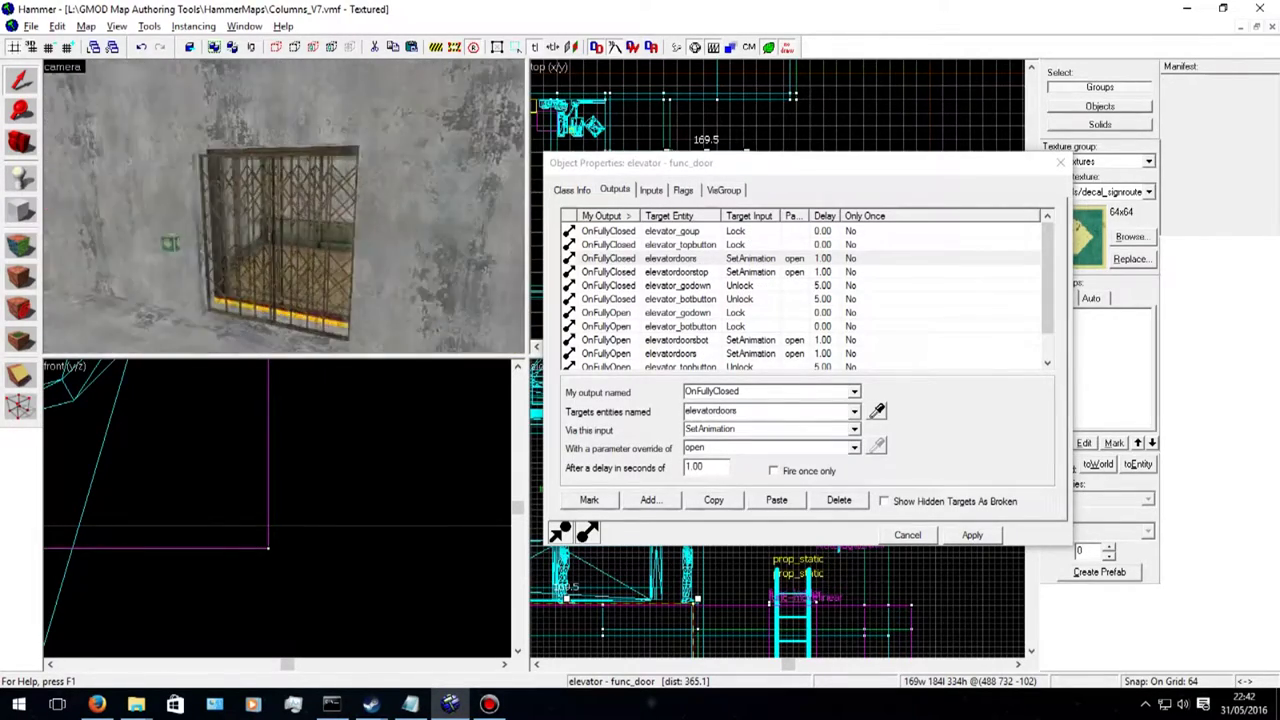
key("d")
key("s")
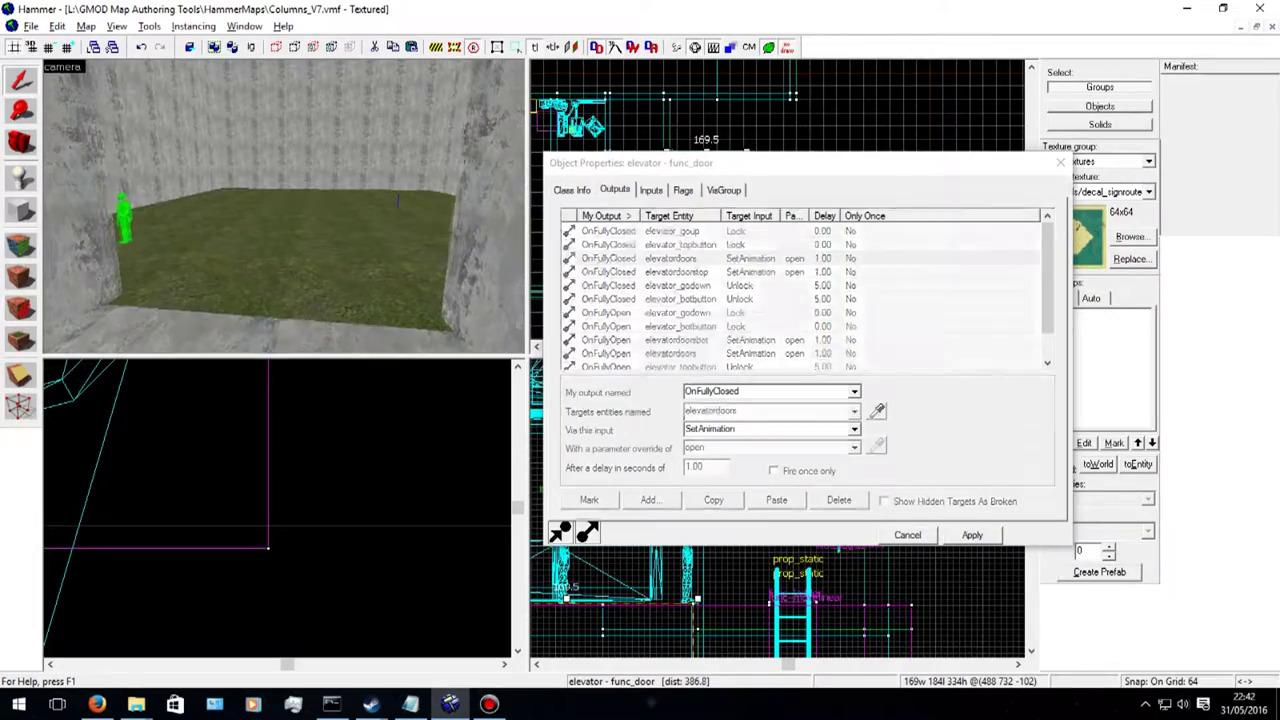
key("Left")
key("Left")
key("Left")
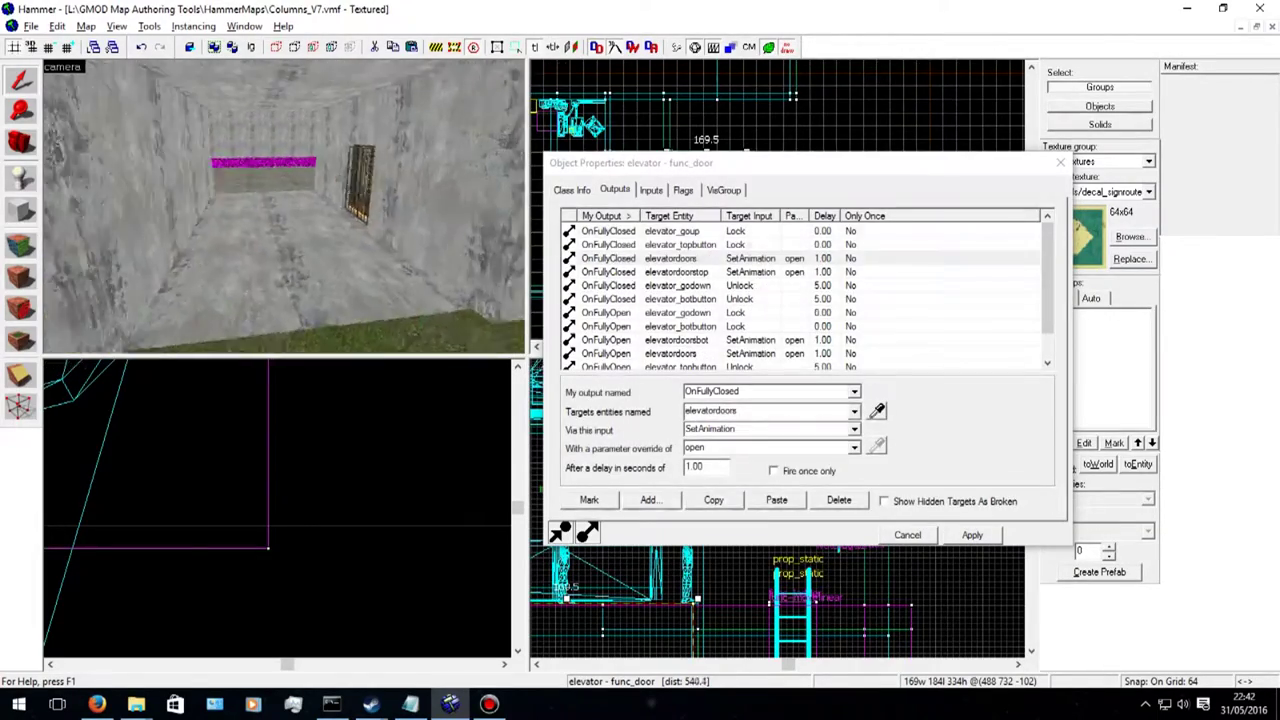
Step: Find the env_cubemap above the pool water and inspect its Brush faces property
key("Up")
key("w")
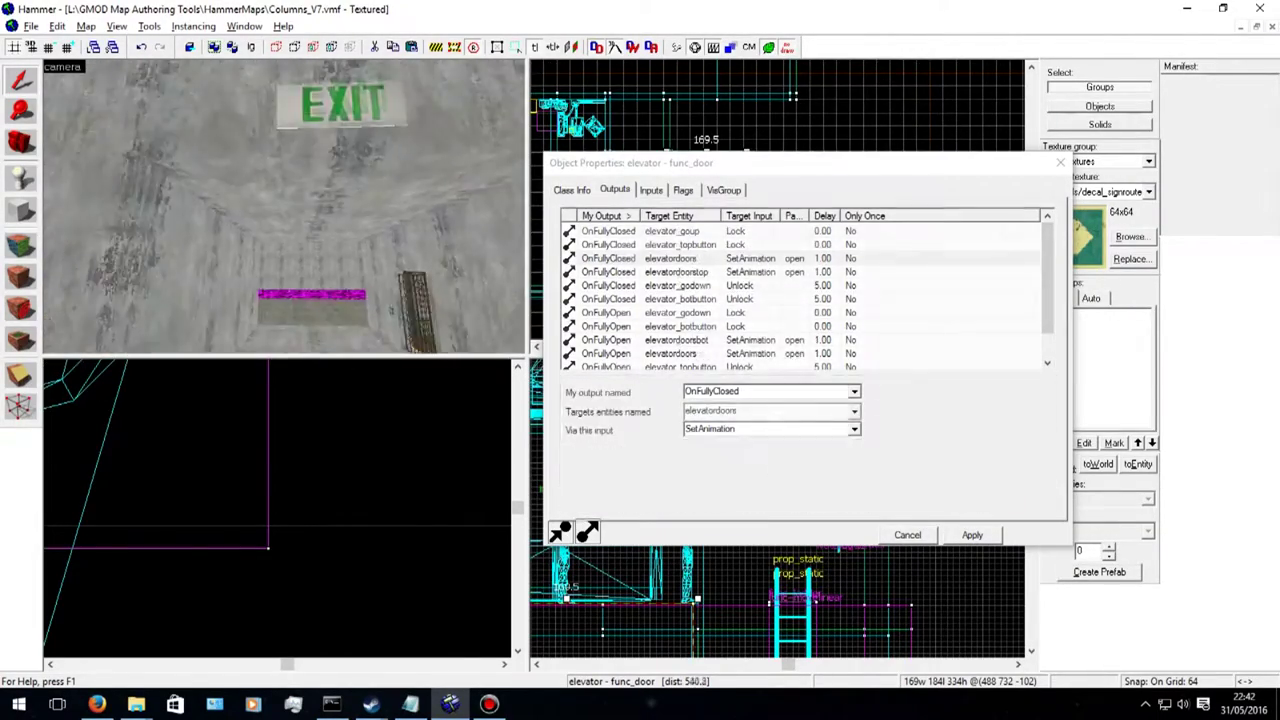
key("Down")
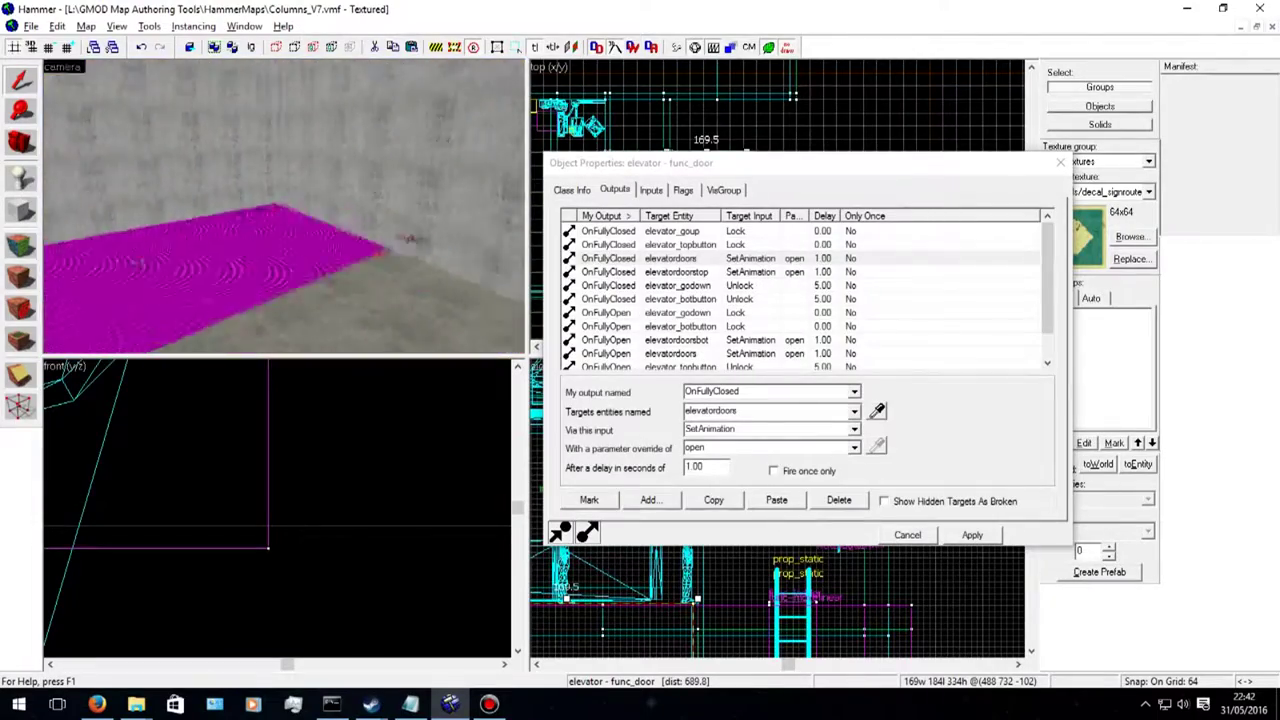
key("s")
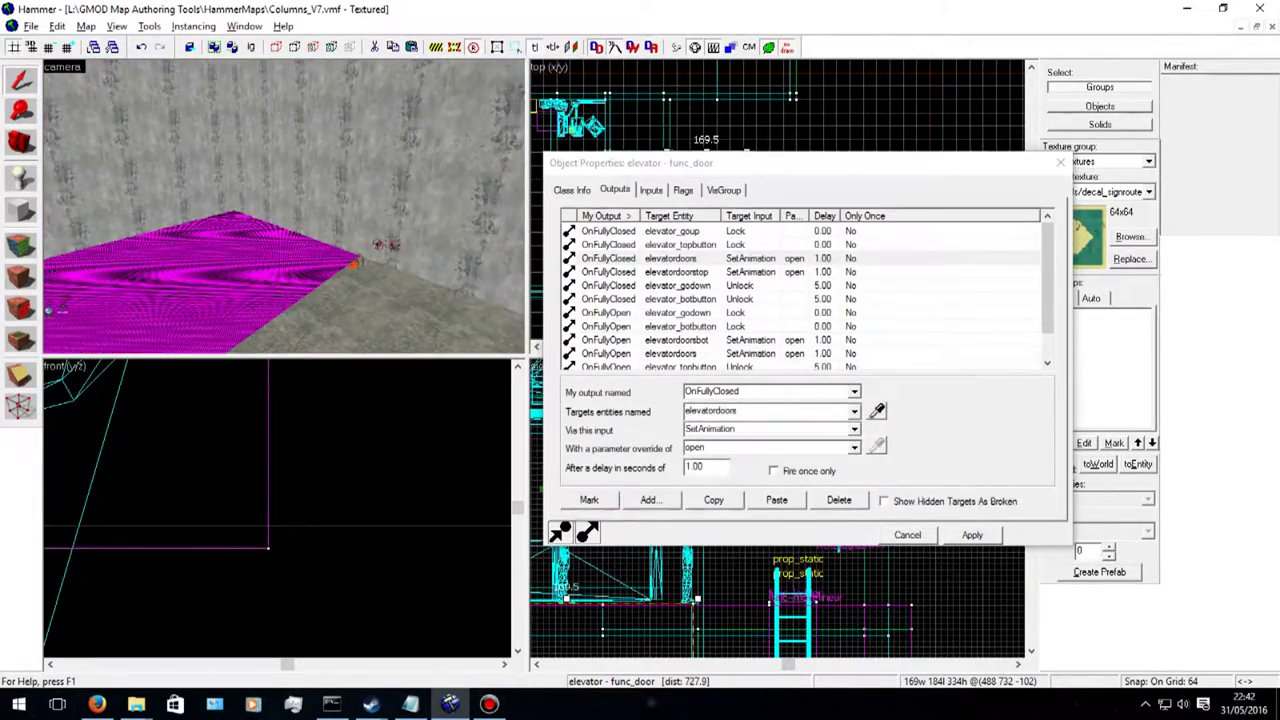
key("Right")
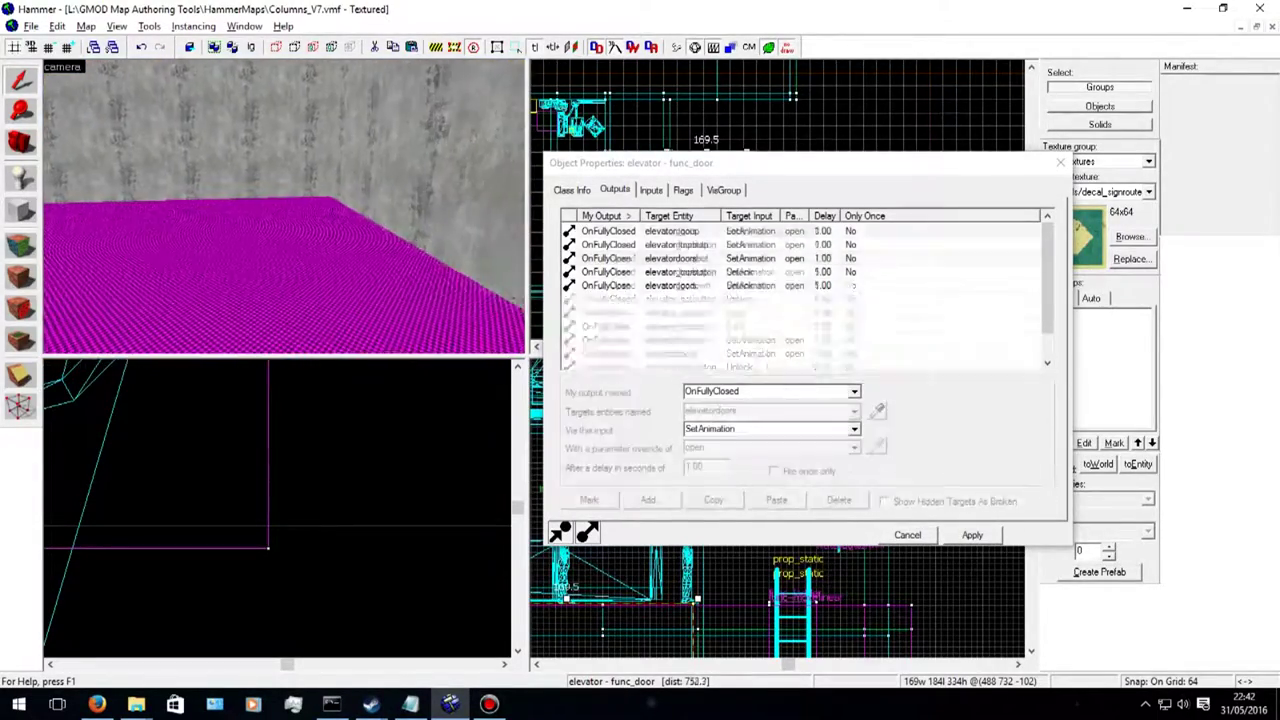
key("Down")
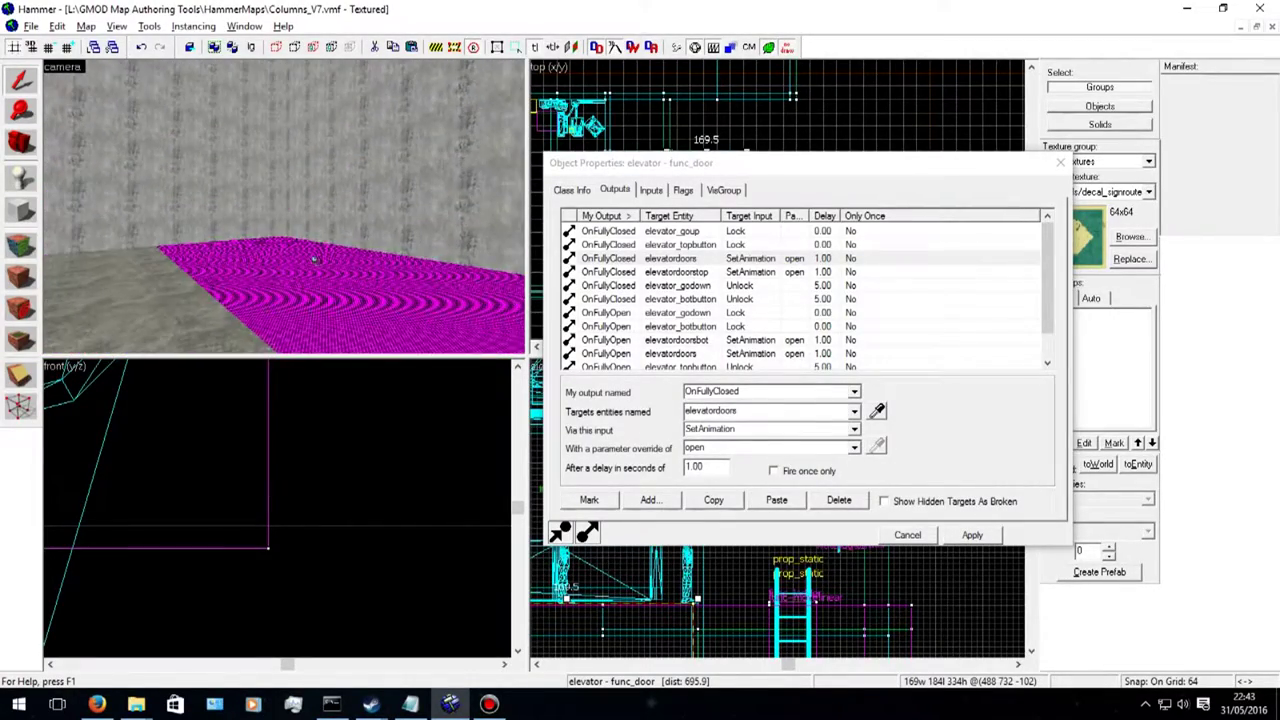
key("Left")
key("Up")
key("Right")
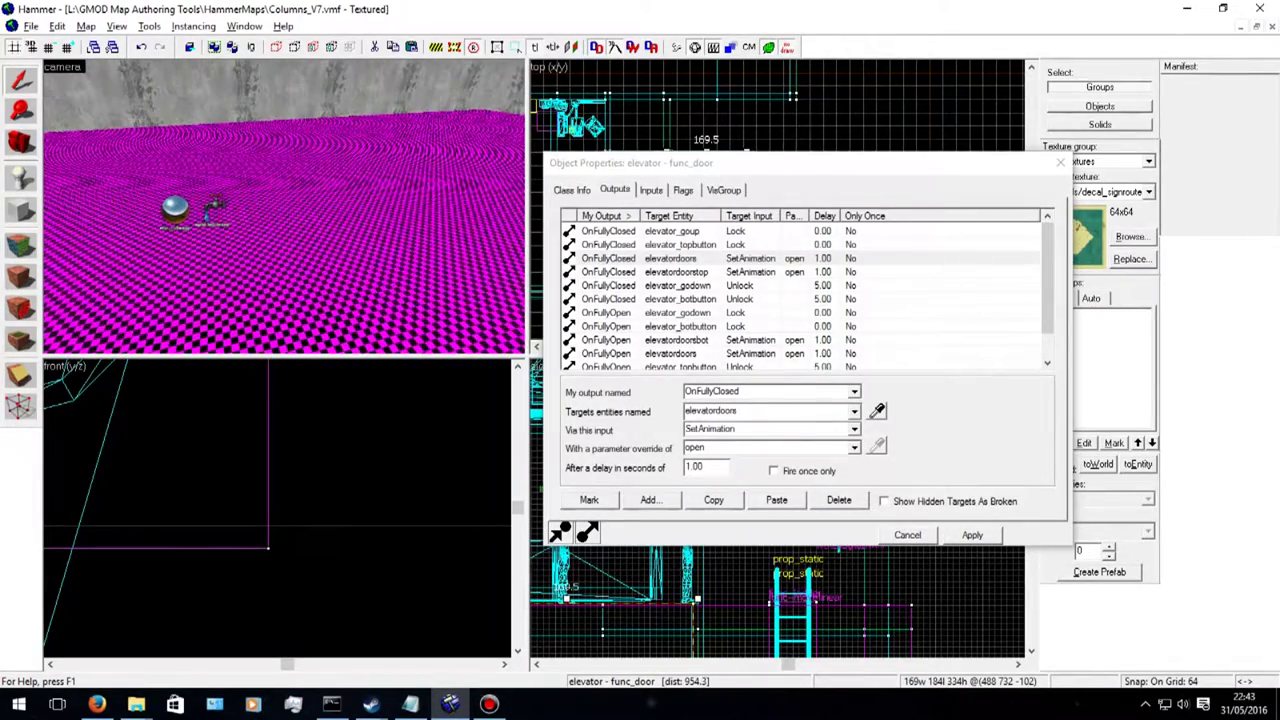
key("Right")
key("Left")
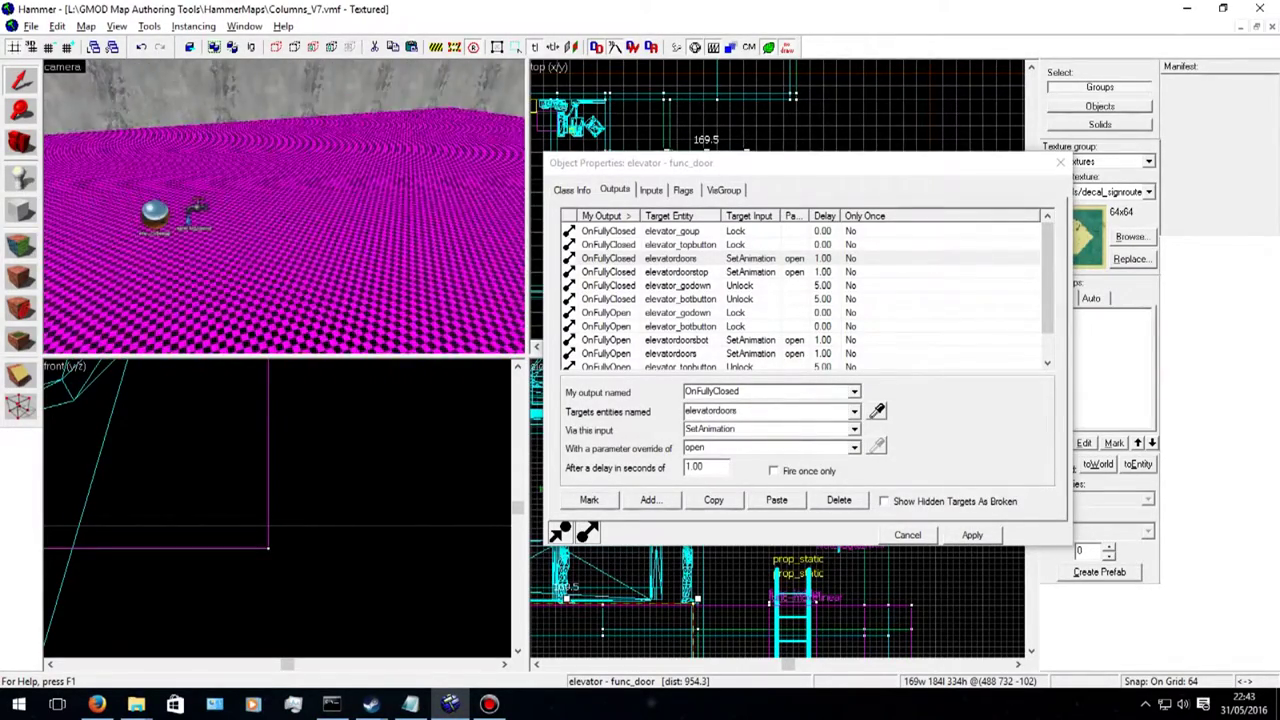
key("Up")
left_click(262, 198)
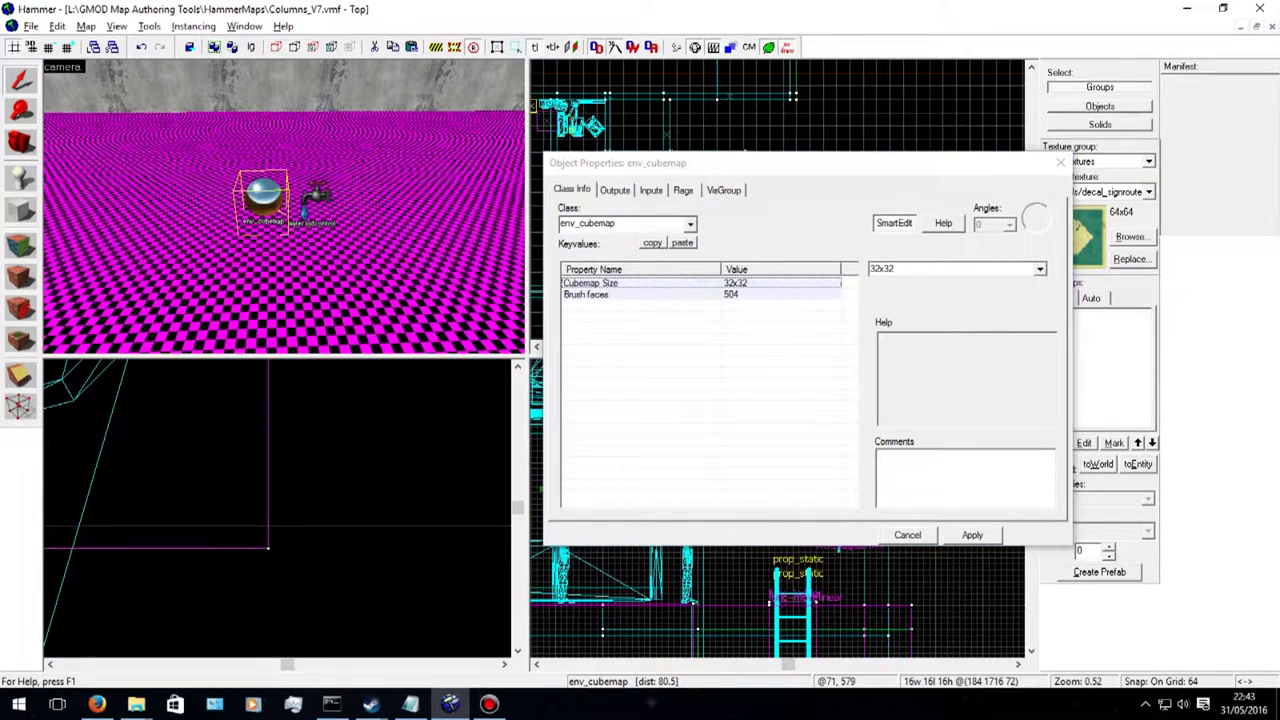
left_click(590, 294)
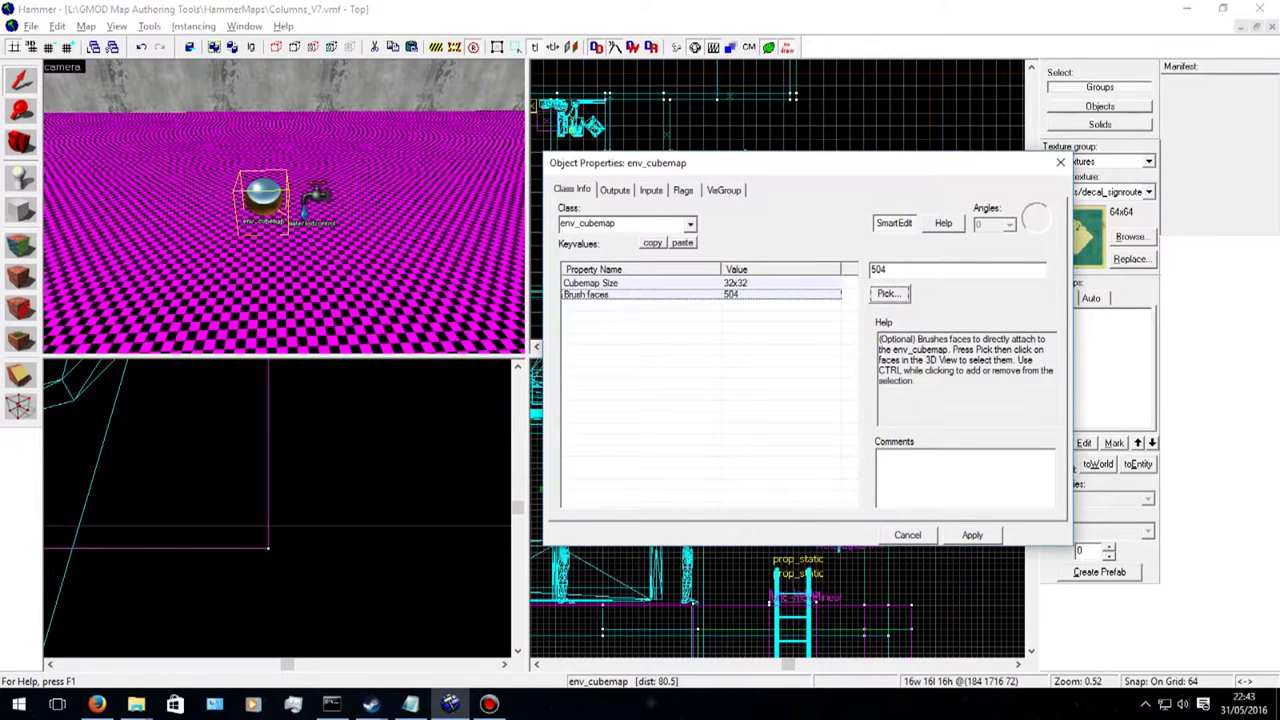
Step: Inspect the start and end transition to cheap water properties of the water_lod_control entity beside the cubemap
left_click(316, 198)
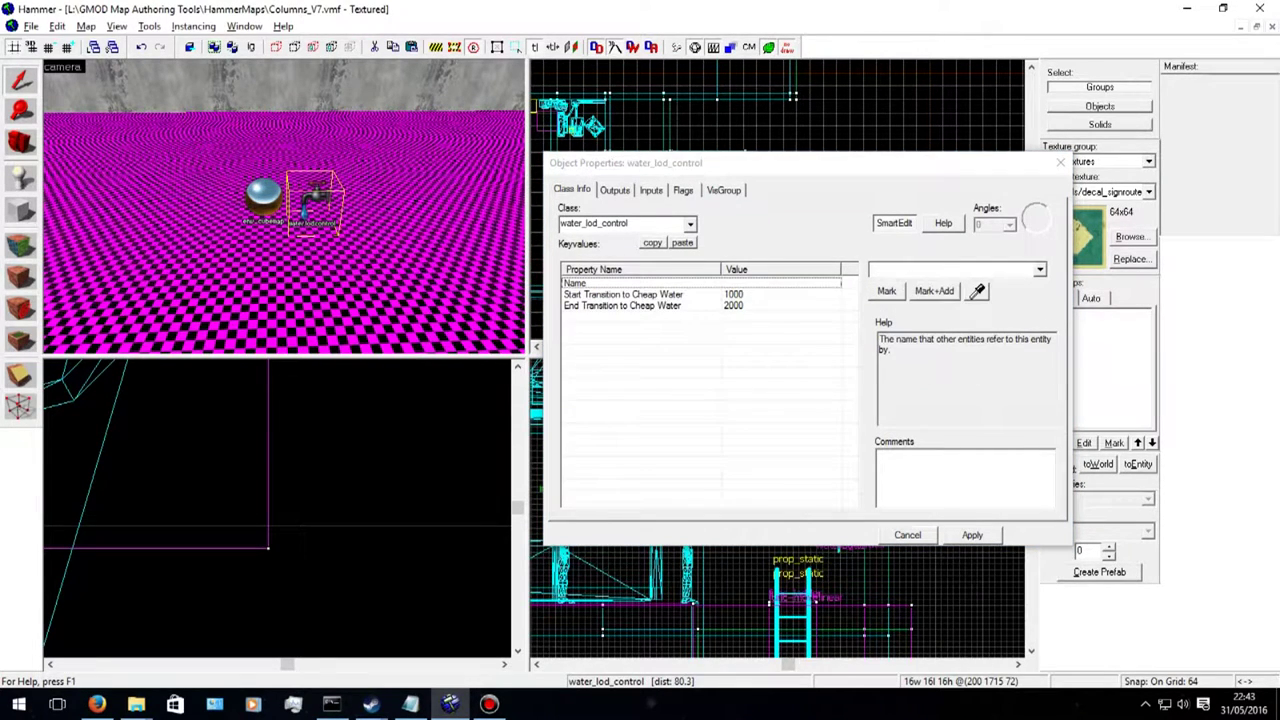
left_click(622, 294)
left_click(622, 305)
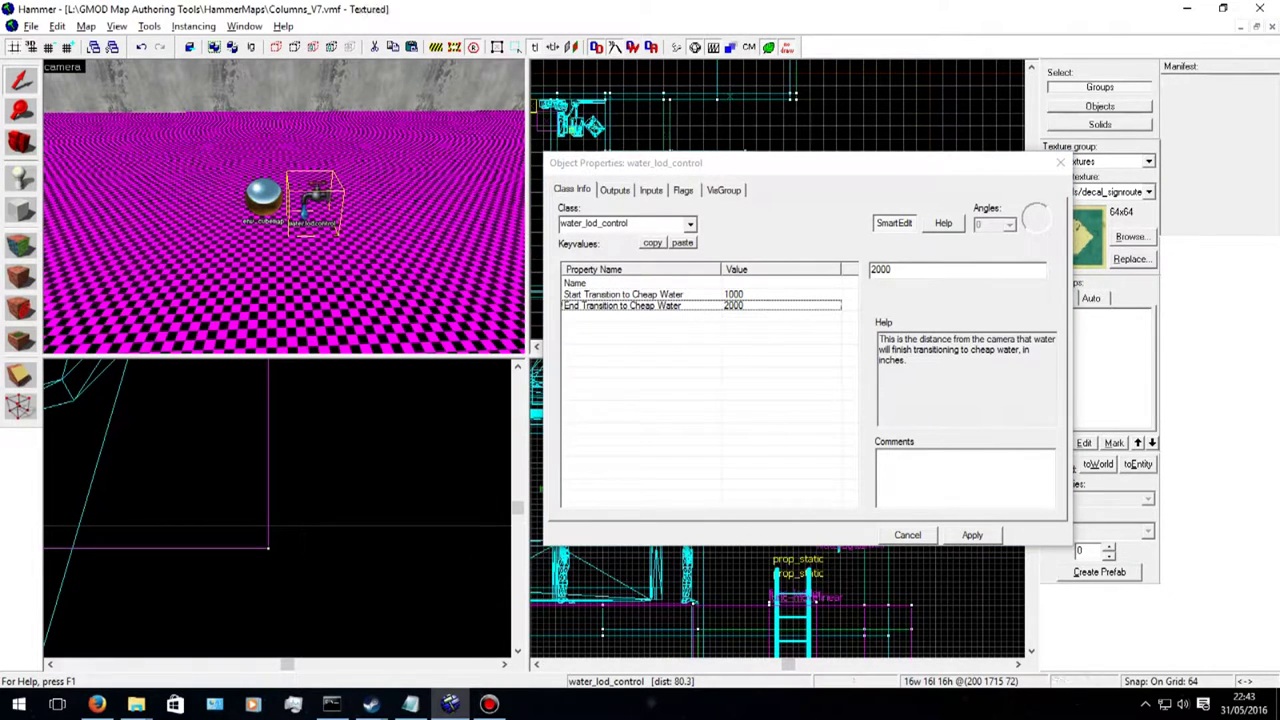
Step: Reselect the env_cubemap above the pool and look over the elevator corridor and the grass-floored room
left_click(263, 194)
key("s")
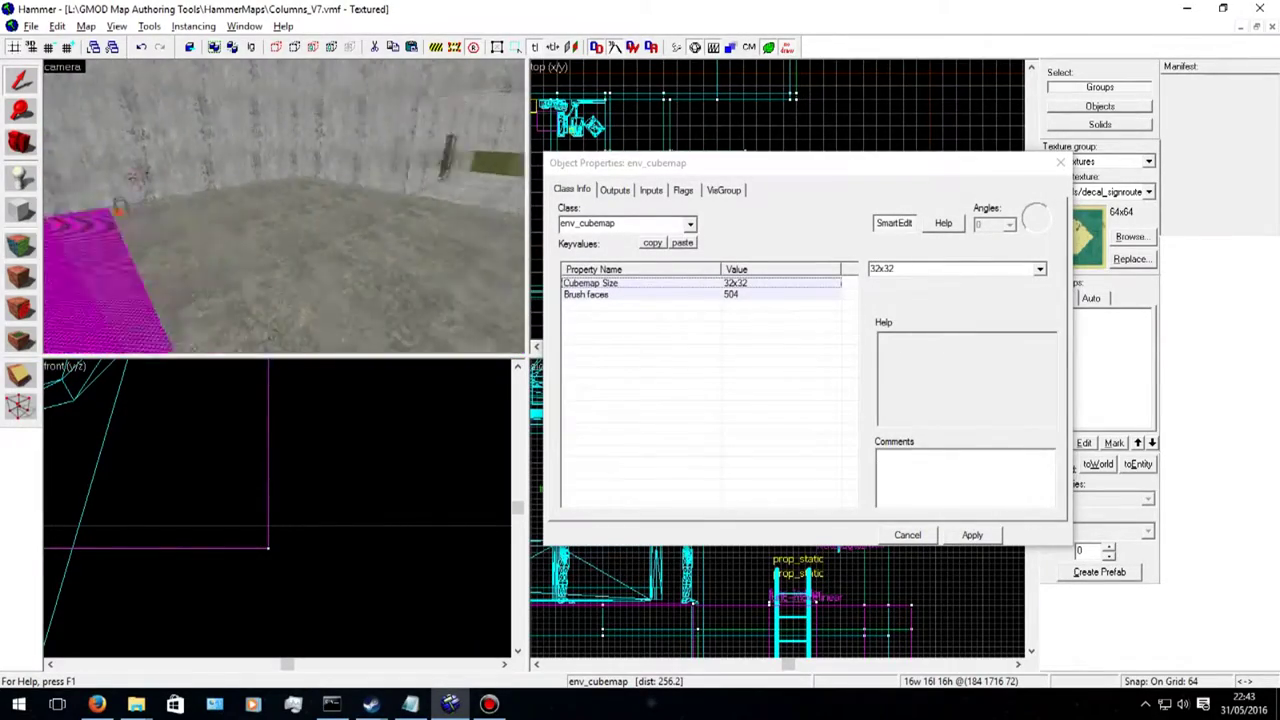
key("s")
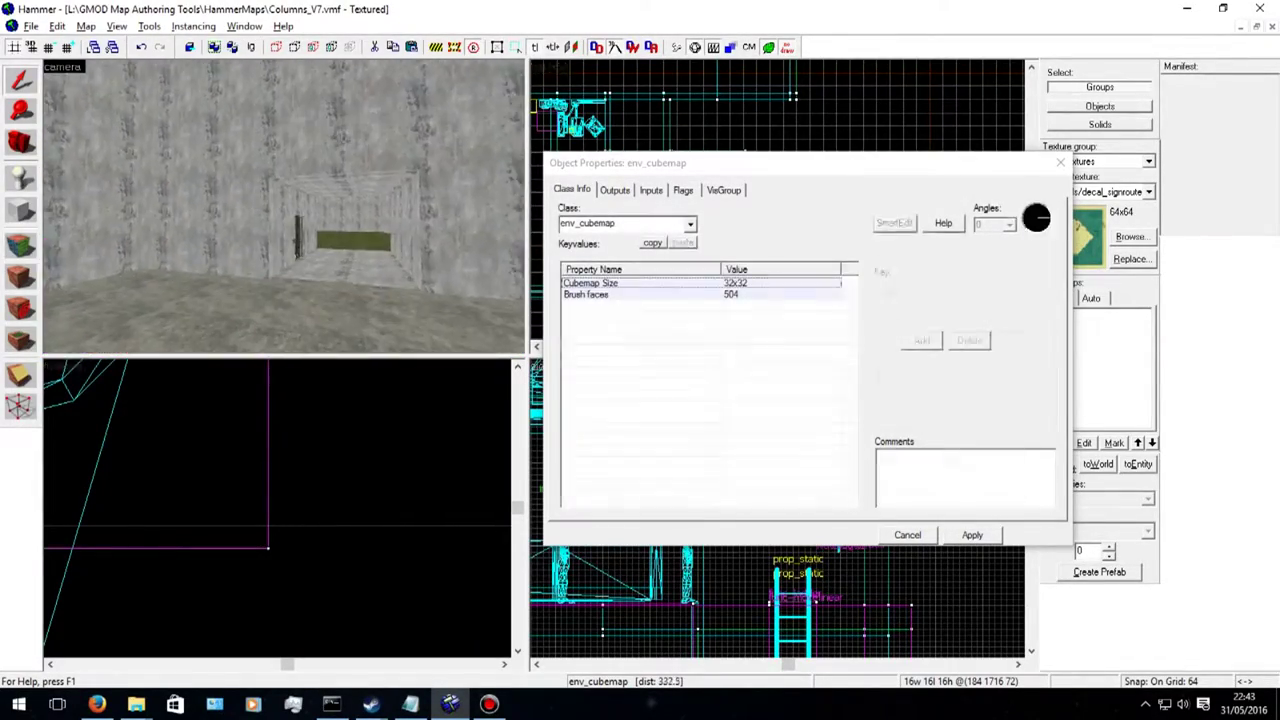
key("s")
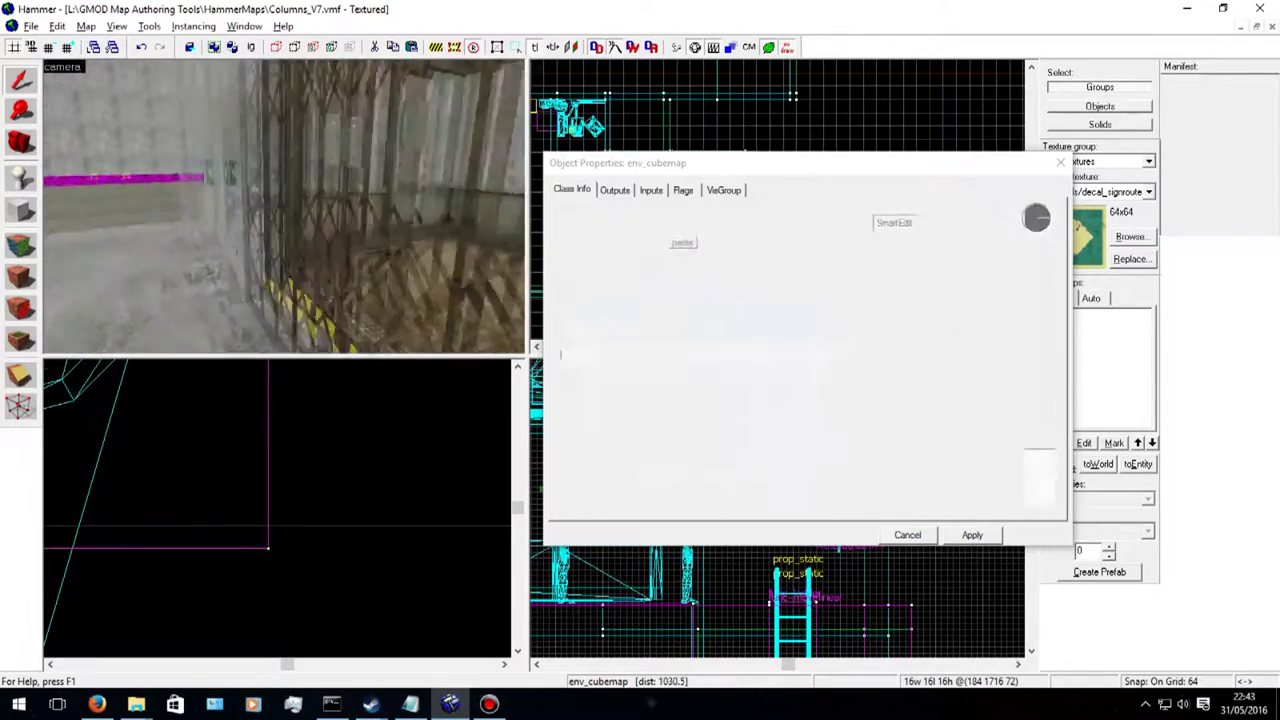
key("s")
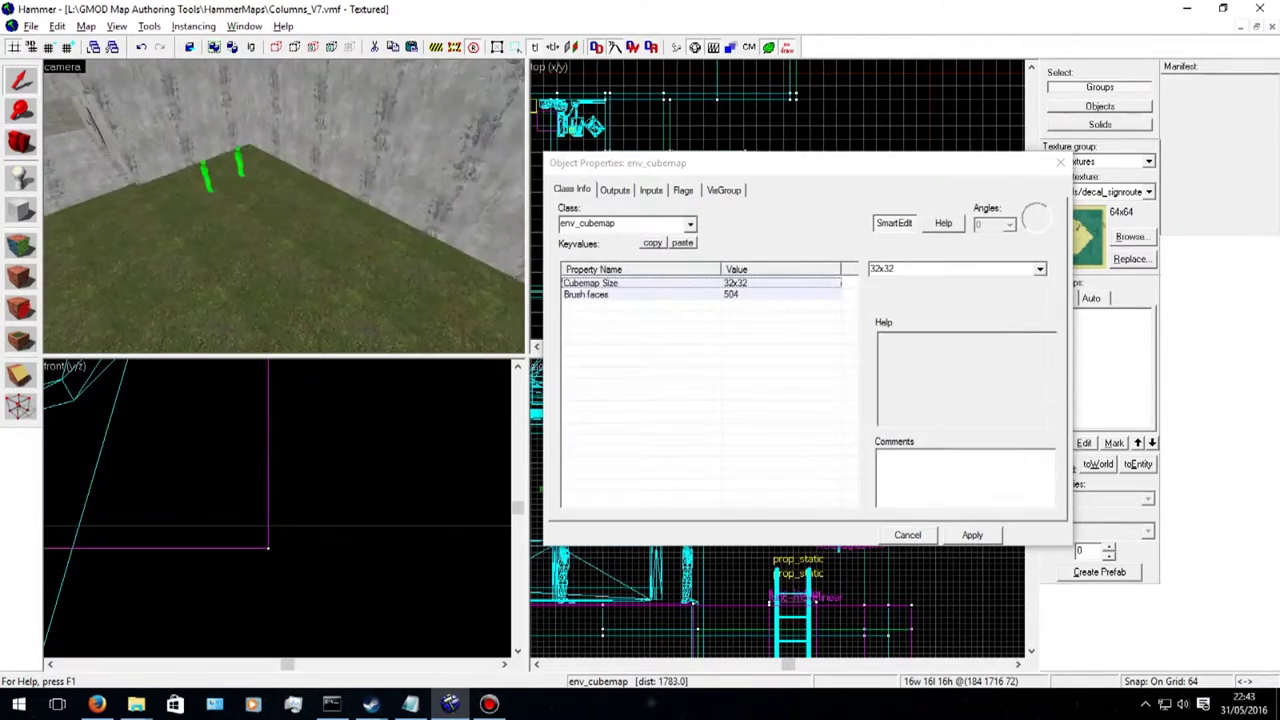
key("Left")
key("Down")
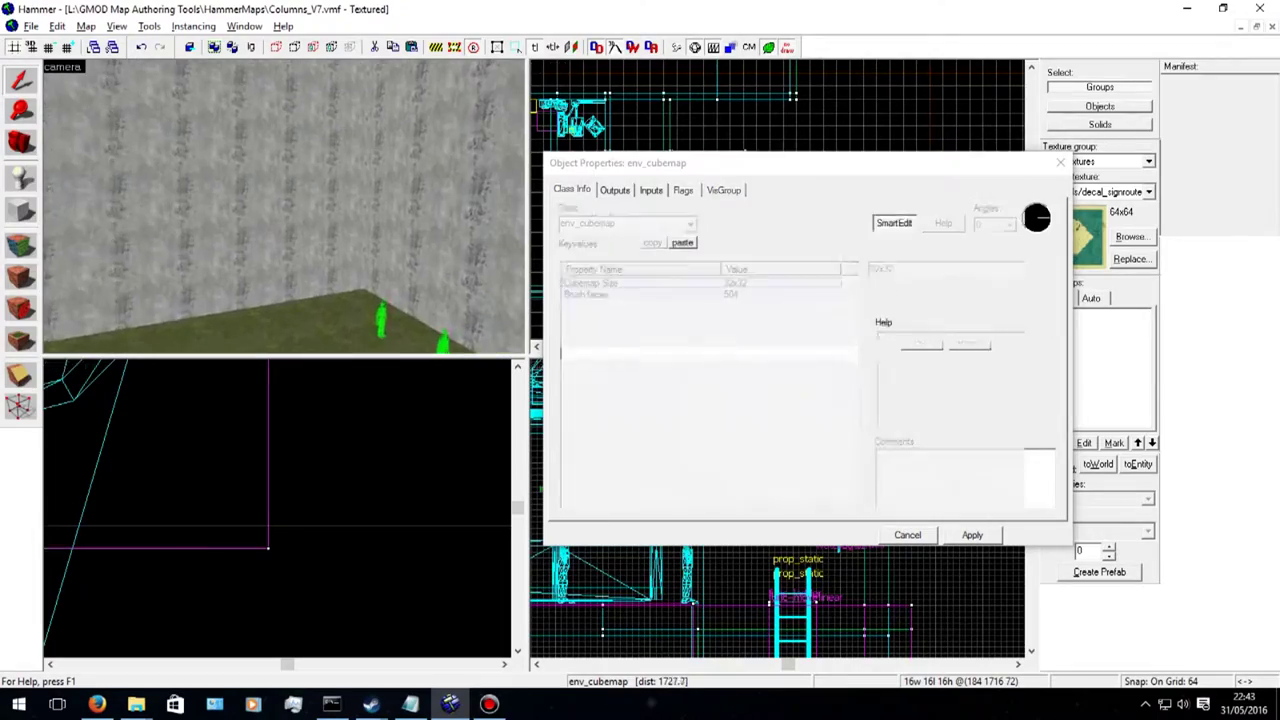
Step: Examine the concrete corridor between the grass-floored room and the pool room, including its EXIT sign and side door, in the 3D view
key("Up")
key("Right")
key("w")
key("w")
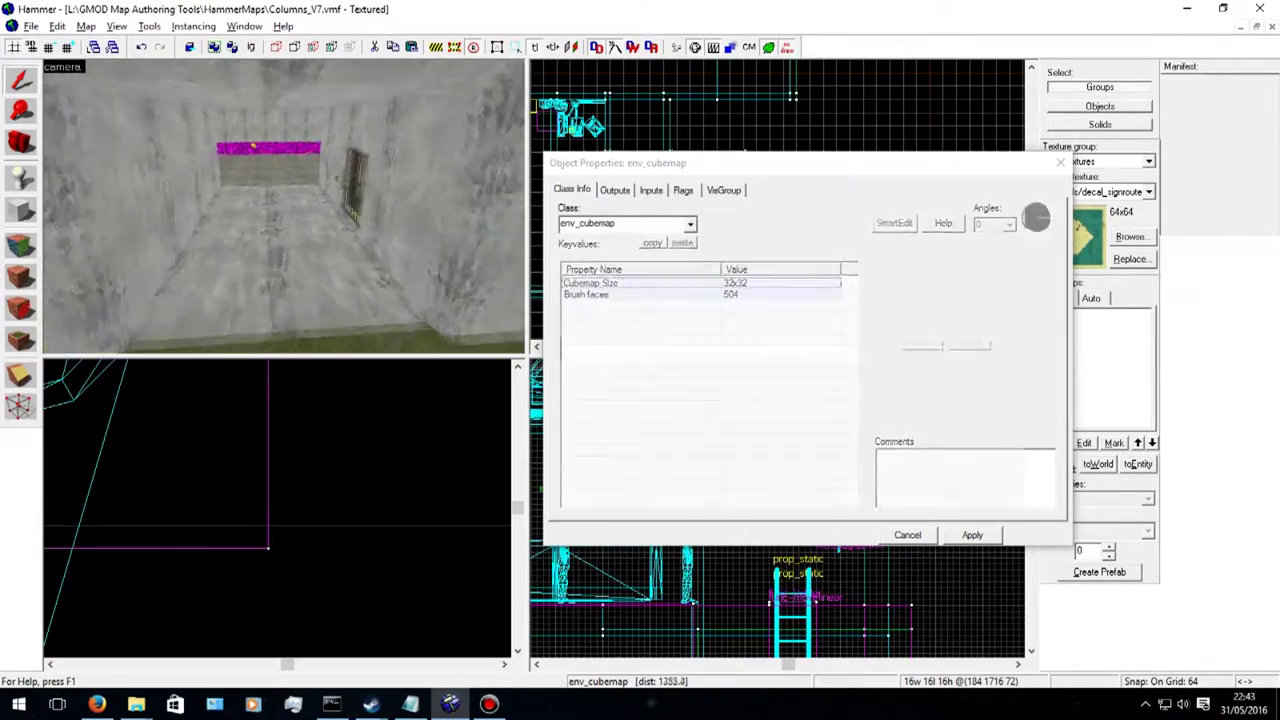
key("Right")
key("w")
key("w")
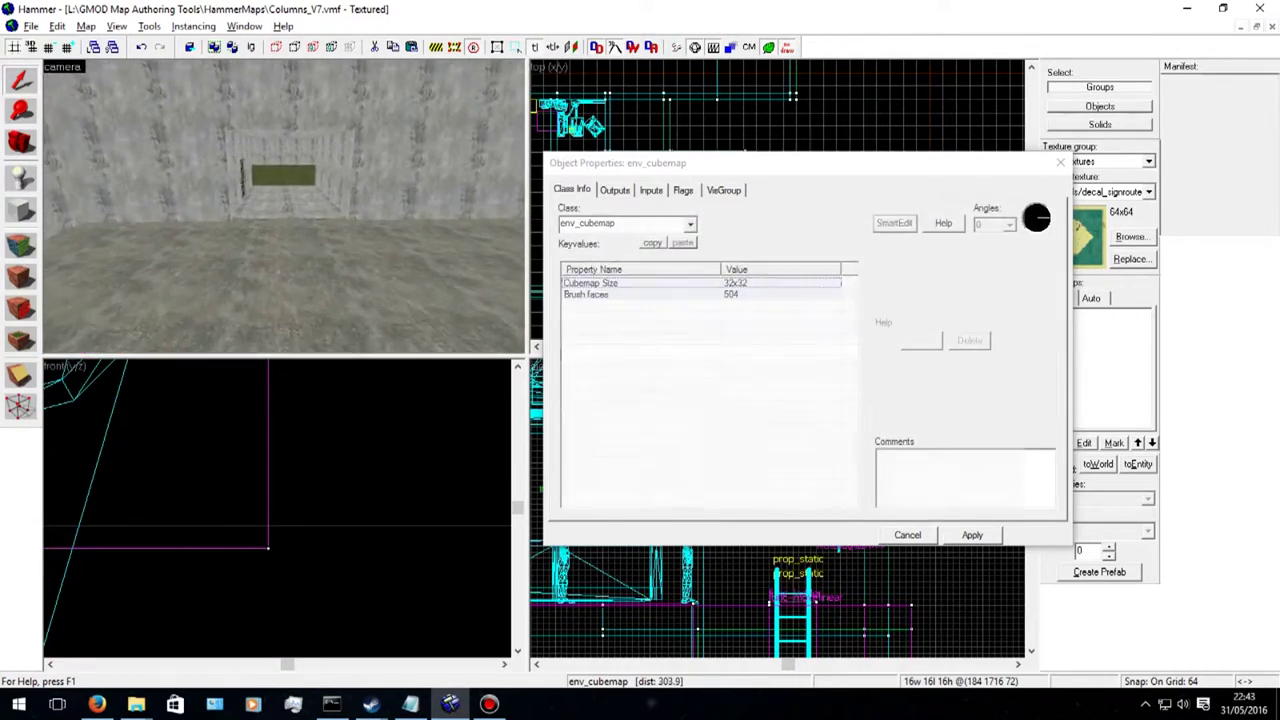
key("s")
key("Left")
key("Left")
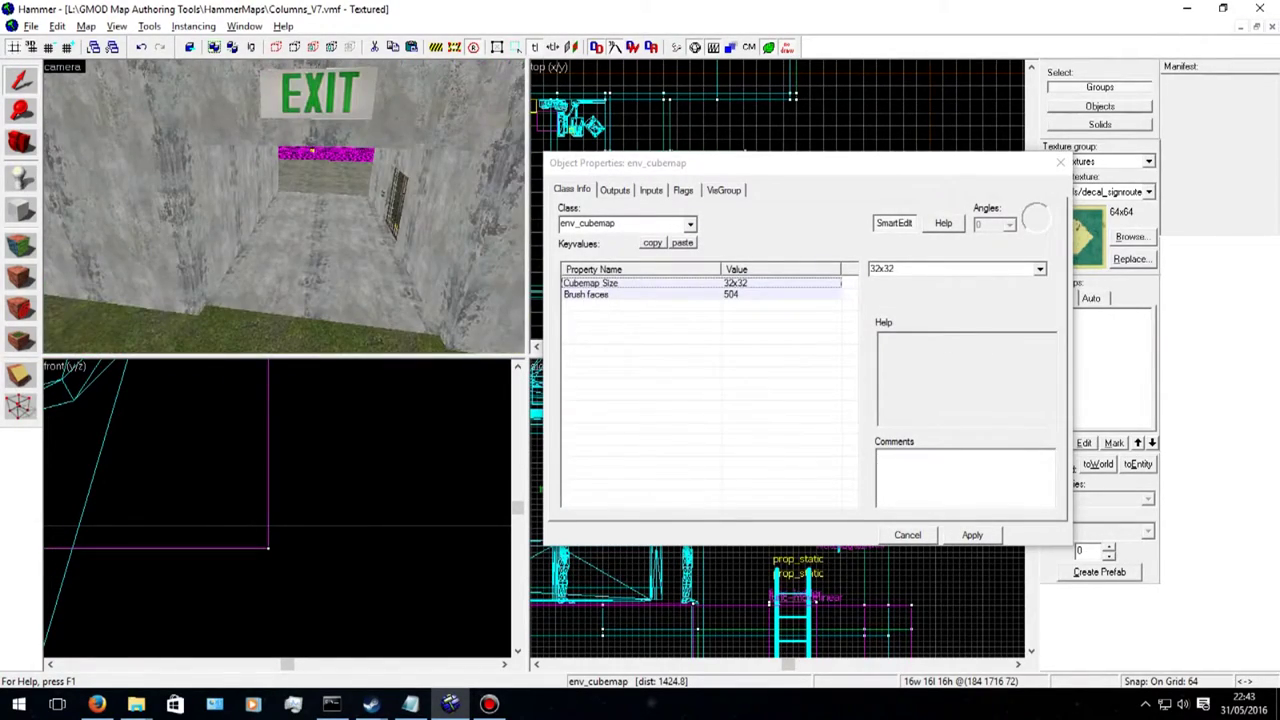
key("w")
key("w")
key("Right")
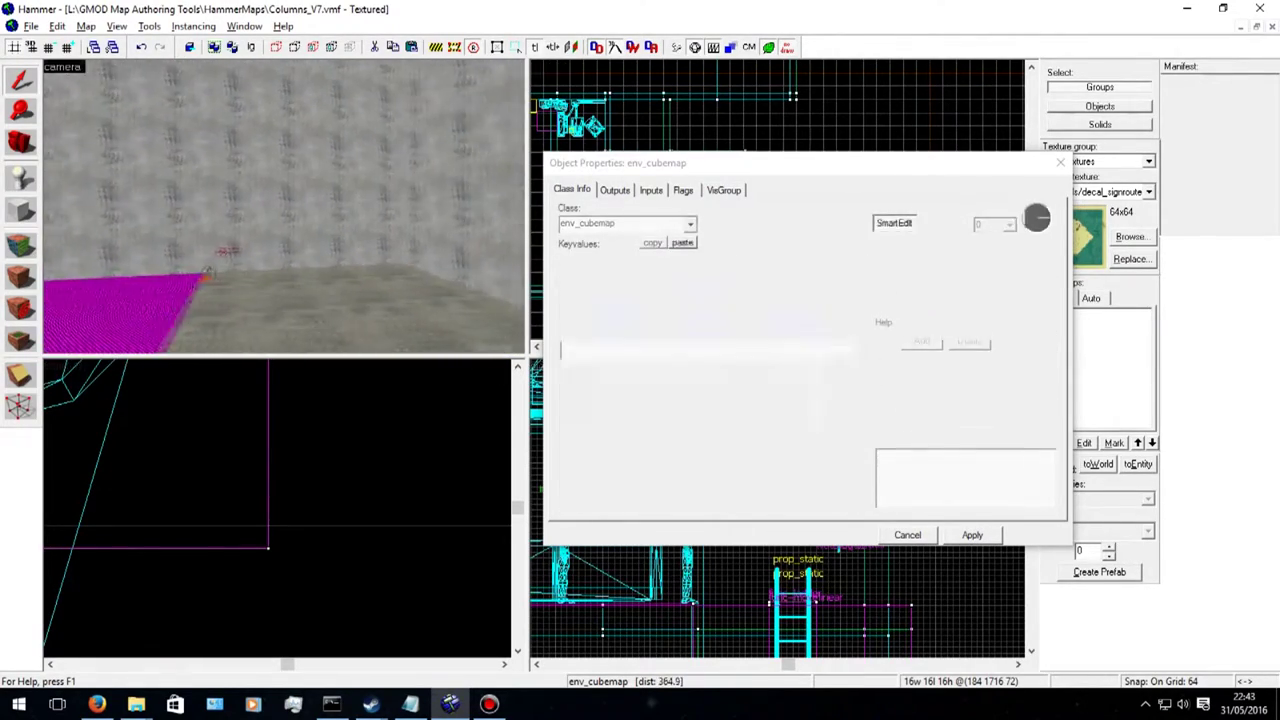
key("w")
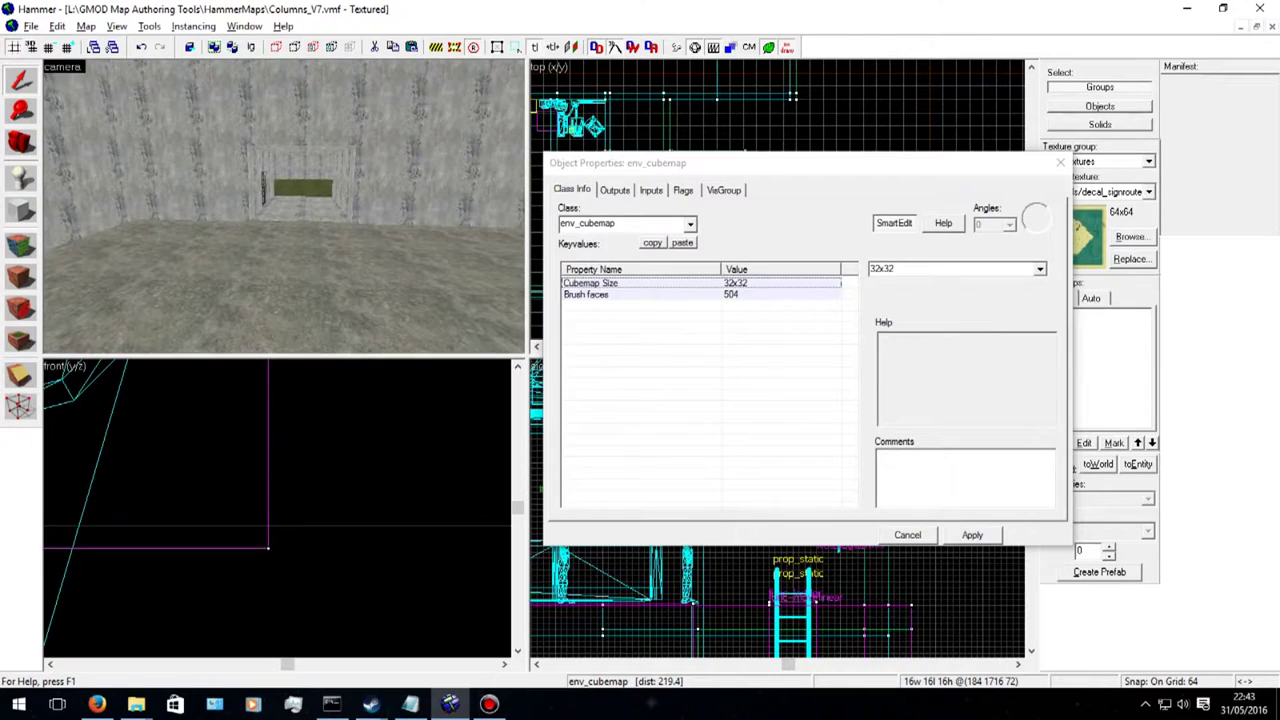
key("s")
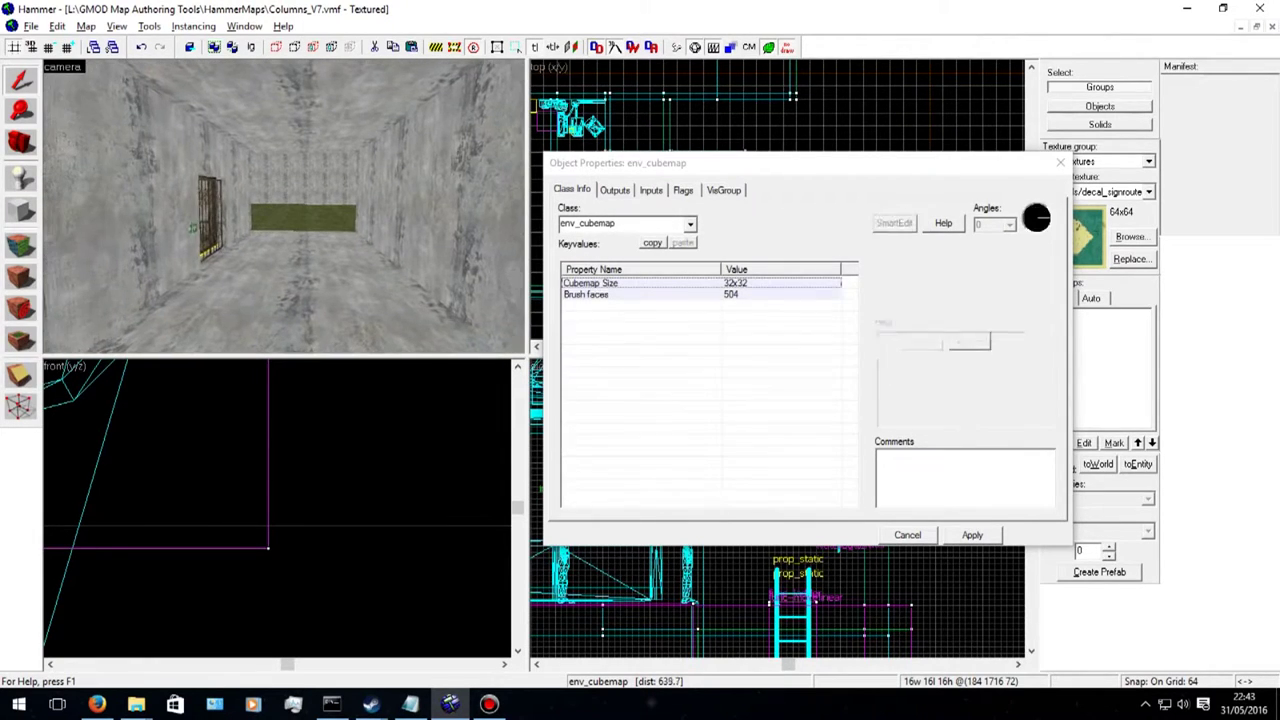